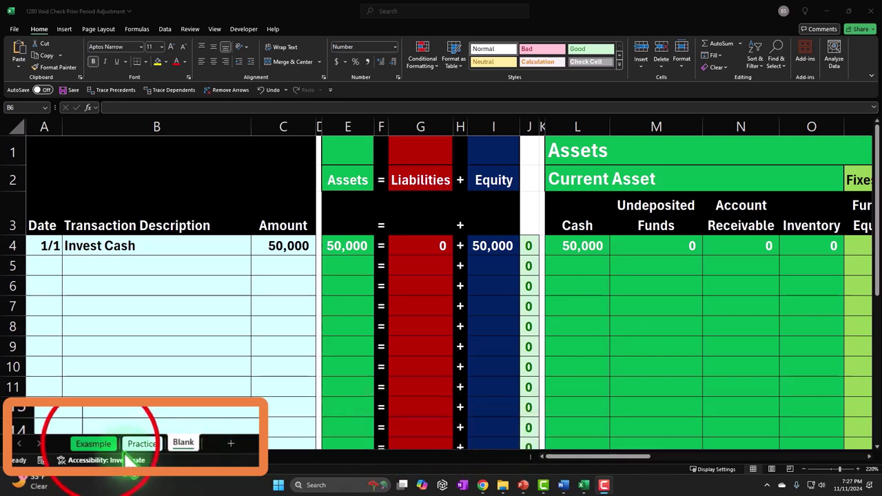
# Review the completed transactions on the Example worksheet and return to the Blank worksheet.
pyautogui.click(99, 444)
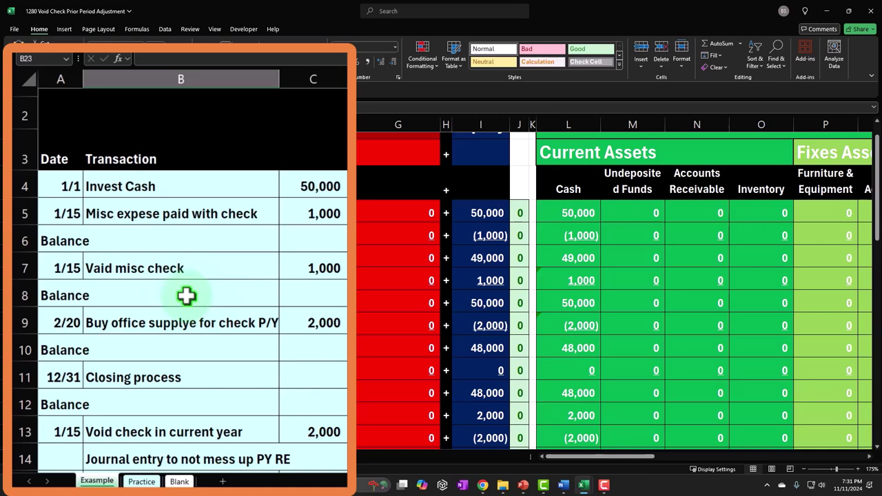
pyautogui.click(139, 456)
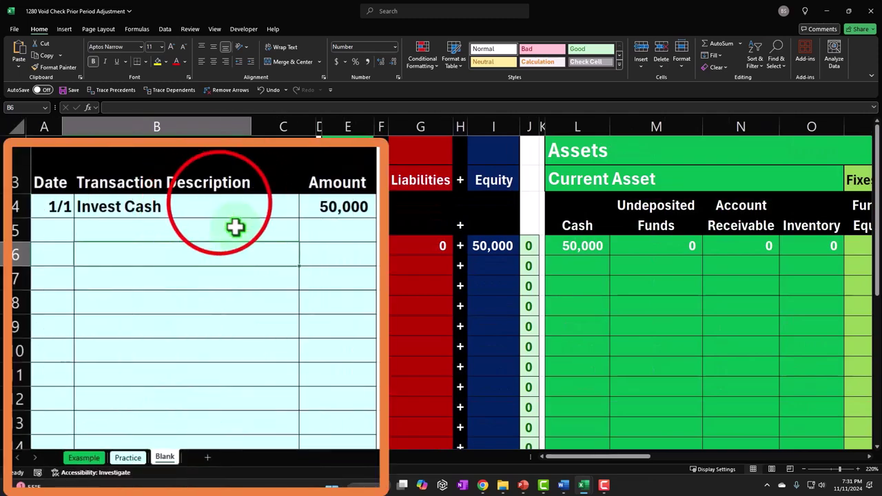
# Examine the Invest Cash entry in row 4 across the date, assets, liabilities and equity columns.
pyautogui.click(183, 243)
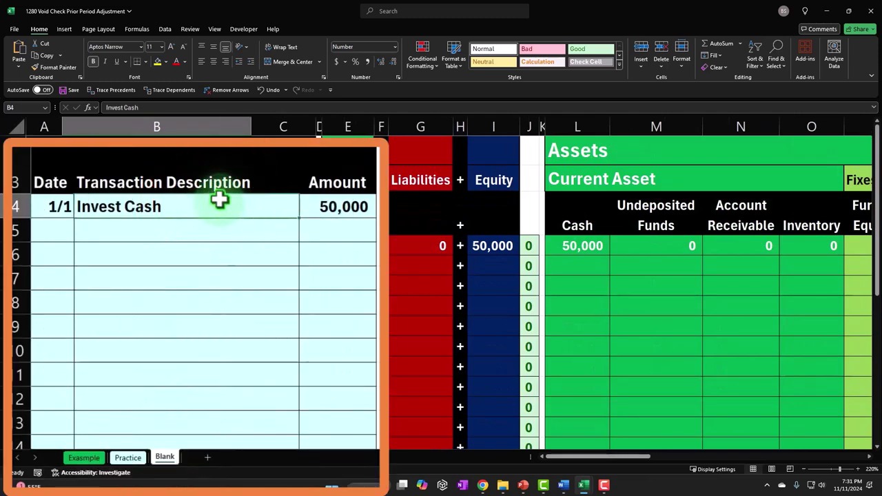
pyautogui.press('Right')
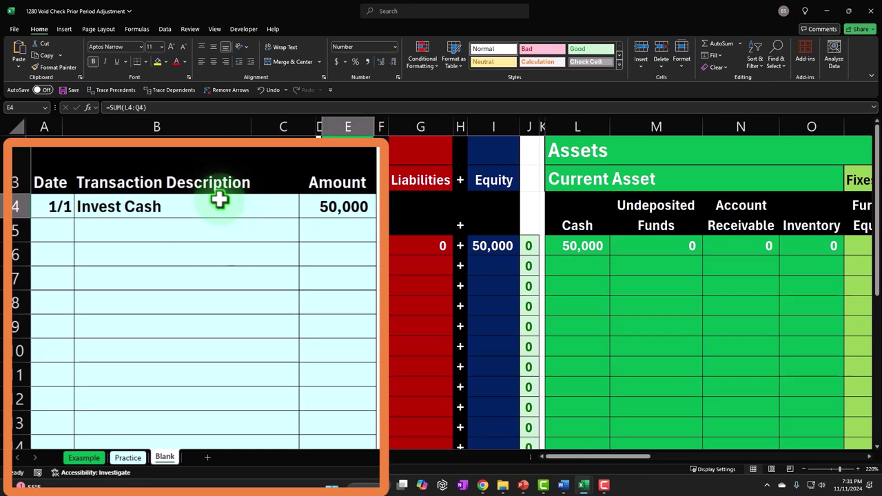
pyautogui.press('Right')
pyautogui.press('Right')
pyautogui.press('Right')
pyautogui.press('Right')
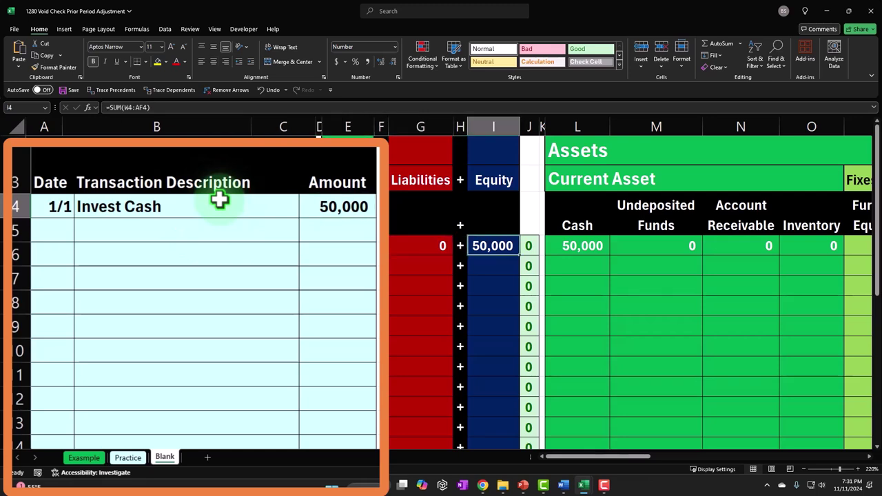
pyautogui.press('Left')
pyautogui.press('Left')
pyautogui.press('Left')
pyautogui.press('Left')
pyautogui.press('Left')
pyautogui.press('Left')
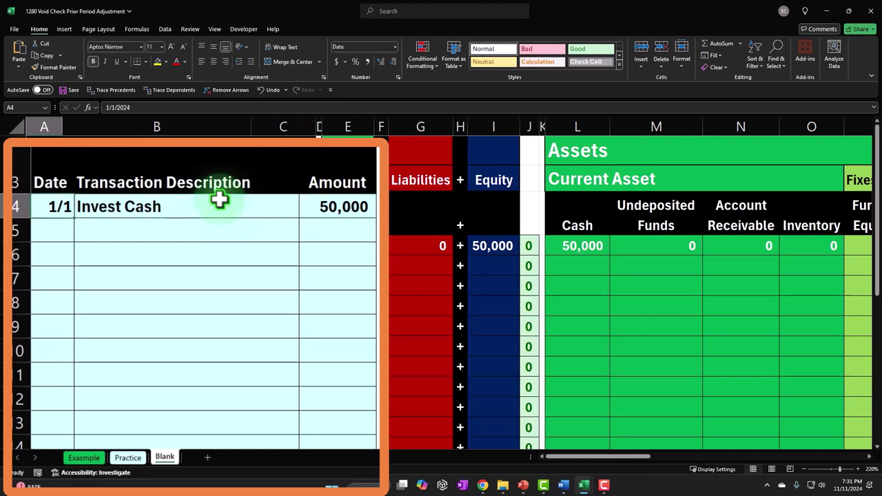
pyautogui.write('1/15')
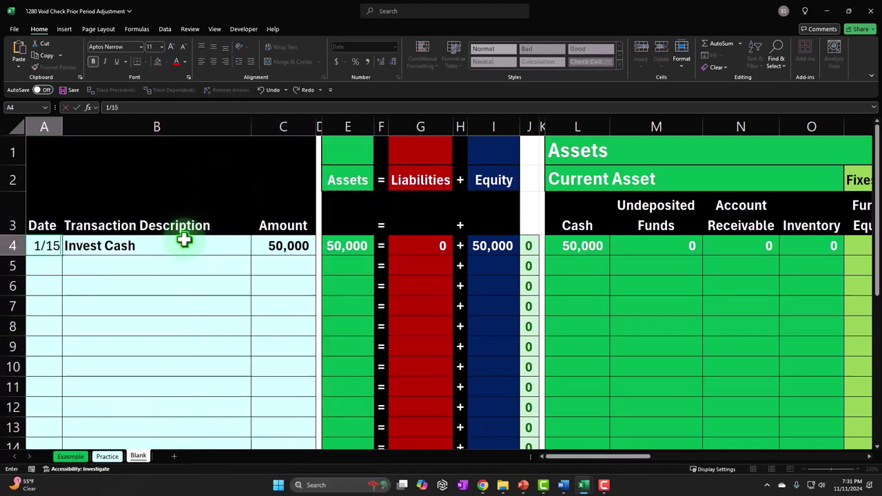
pyautogui.press('Return')
pyautogui.click(270, 89)
# Record a transaction in row 5 dated 1/15, described as "Misc expense paid with check", with an amount of 1000.
pyautogui.press('Down')
pyautogui.write('1/15')
pyautogui.press('Return')
pyautogui.press('Right')
pyautogui.press('Up')
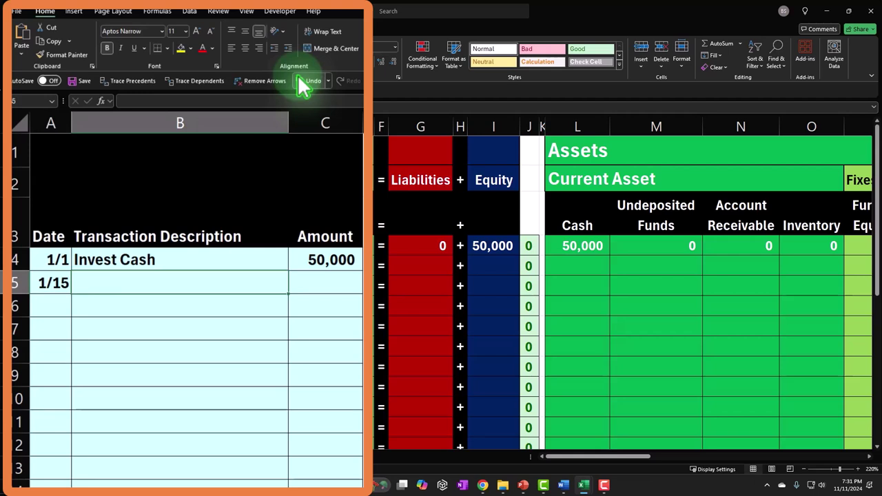
pyautogui.write('Misc e')
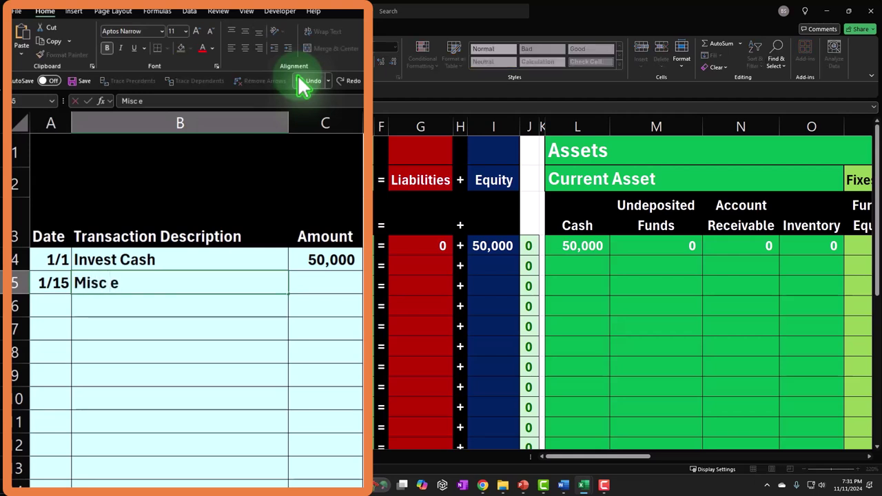
pyautogui.write('xpense paid with chec')
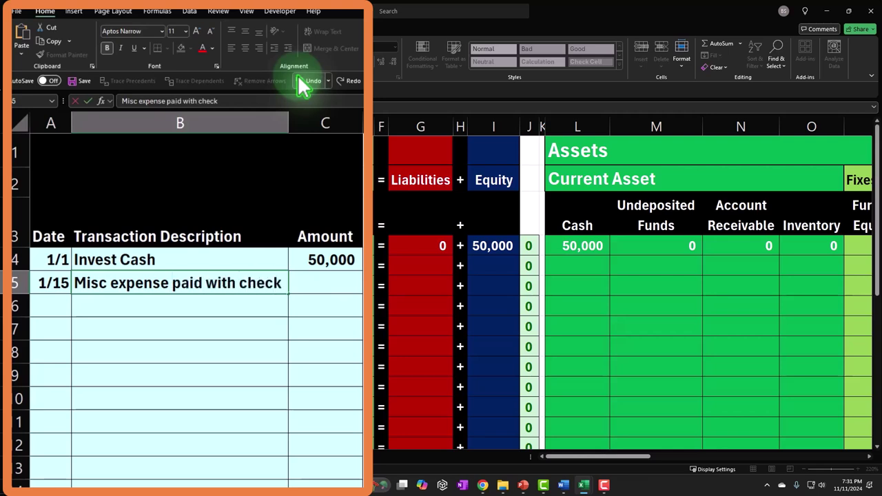
pyautogui.write('k')
pyautogui.press('Tab')
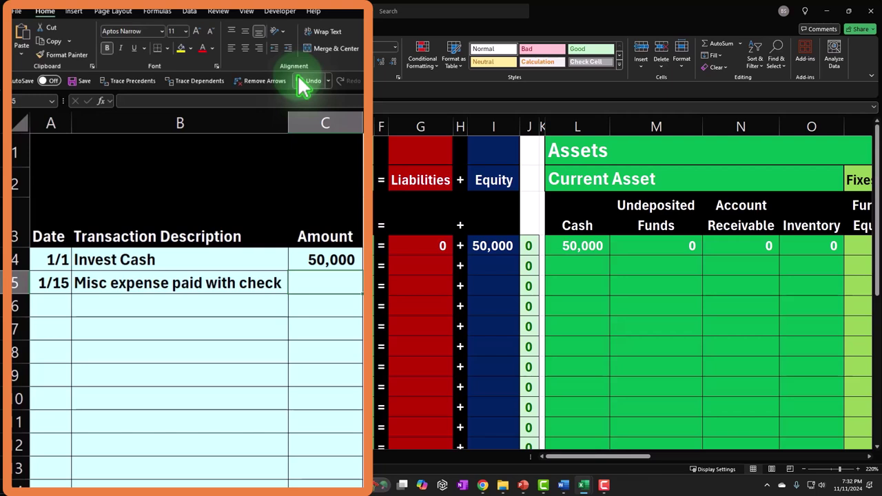
pyautogui.write('1000')
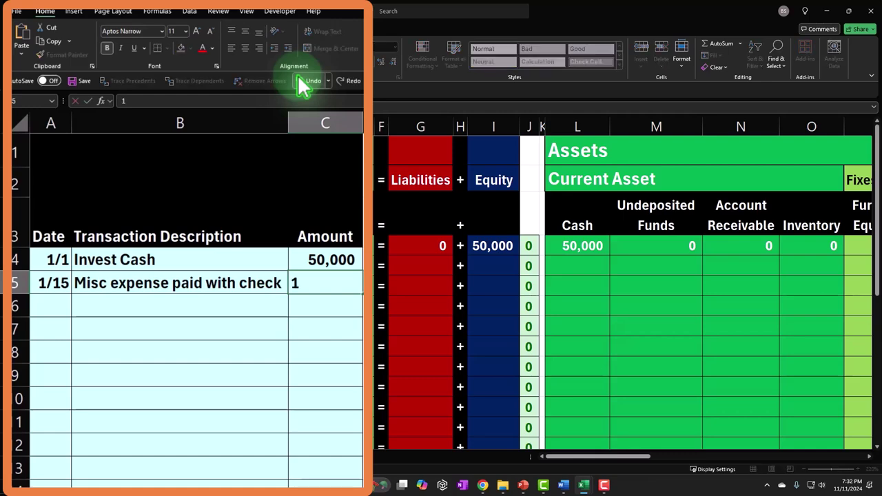
pyautogui.press('Return')
# Enter a formula in Cash cell L5 that returns the negative of the amount in C5.
pyautogui.press('Right')
pyautogui.press('Right')
pyautogui.press('Right')
pyautogui.press('Right')
pyautogui.press('Right')
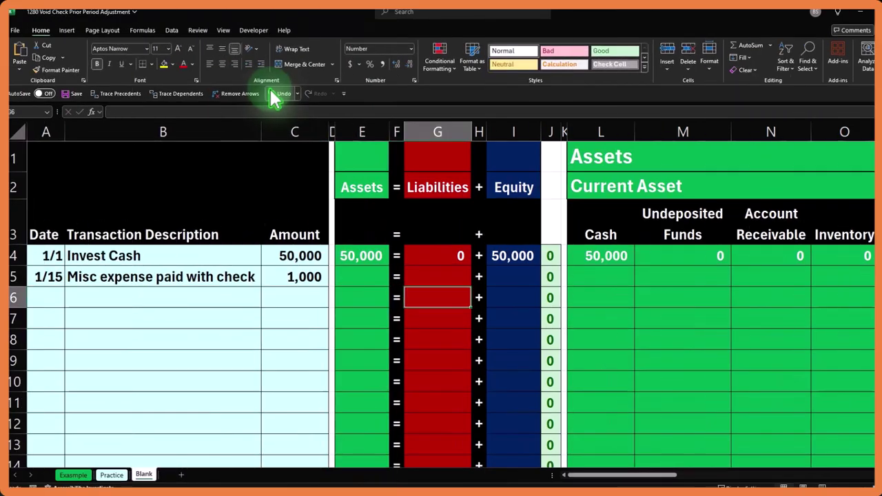
pyautogui.press('Right')
pyautogui.press('Right')
pyautogui.press('Right')
pyautogui.press('Right')
pyautogui.press('Right')
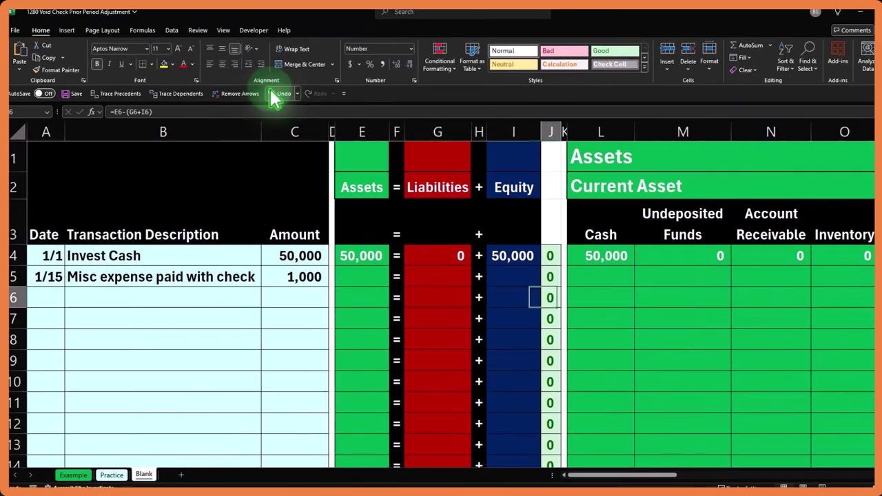
pyautogui.press('Up')
pyautogui.write('-')
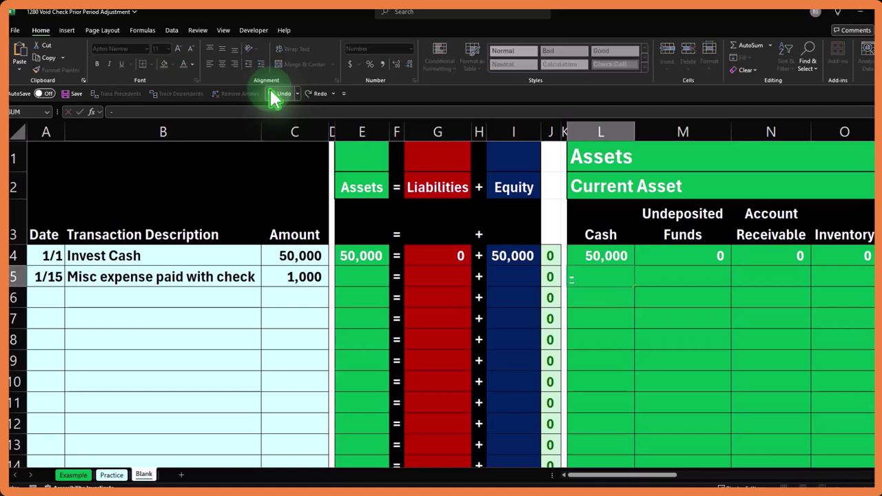
pyautogui.press('Left')
pyautogui.press('Left')
pyautogui.press('Left')
pyautogui.press('Left')
pyautogui.press('Left')
pyautogui.press('Left')
pyautogui.press('Left')
pyautogui.press('Left')
pyautogui.press('Left')
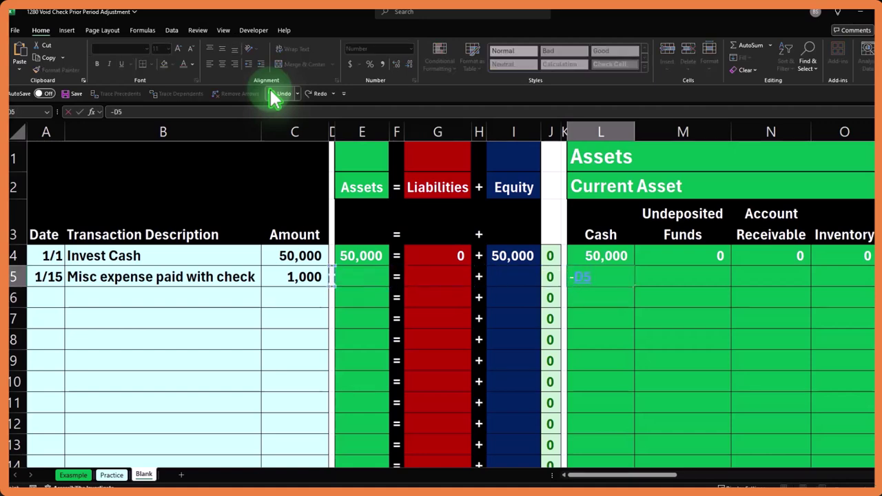
pyautogui.press('Return')
# Enter a formula in Misc. Ex cell AB5 that returns the negative of the amount in C5.
pyautogui.press('Up')
pyautogui.press('Right')
pyautogui.press('Right')
pyautogui.press('Right')
pyautogui.press('Right')
pyautogui.press('Right')
pyautogui.press('Right')
pyautogui.press('Right')
pyautogui.press('Right')
pyautogui.press('Right')
pyautogui.press('Right')
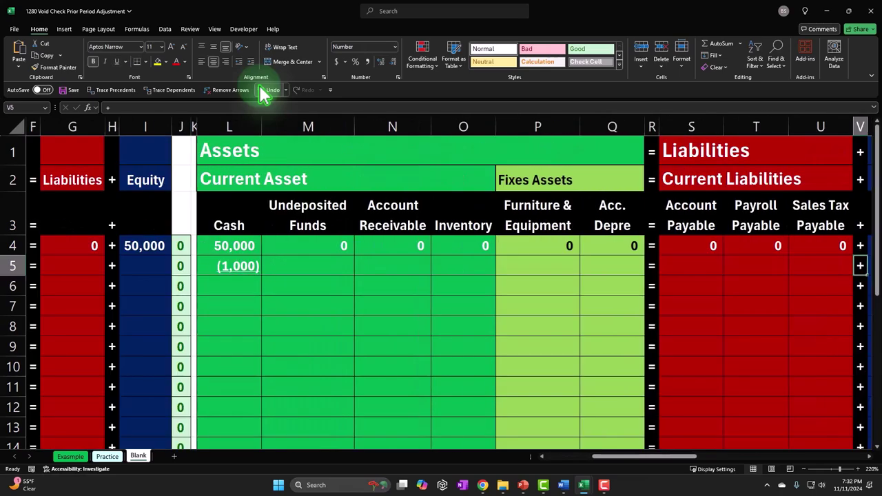
pyautogui.press('Right')
pyautogui.press('Right')
pyautogui.press('Right')
pyautogui.press('Right')
pyautogui.press('Right')
pyautogui.press('Right')
pyautogui.press('Right')
pyautogui.press('Right')
pyautogui.press('Right')
pyautogui.press('Right')
pyautogui.press('Right')
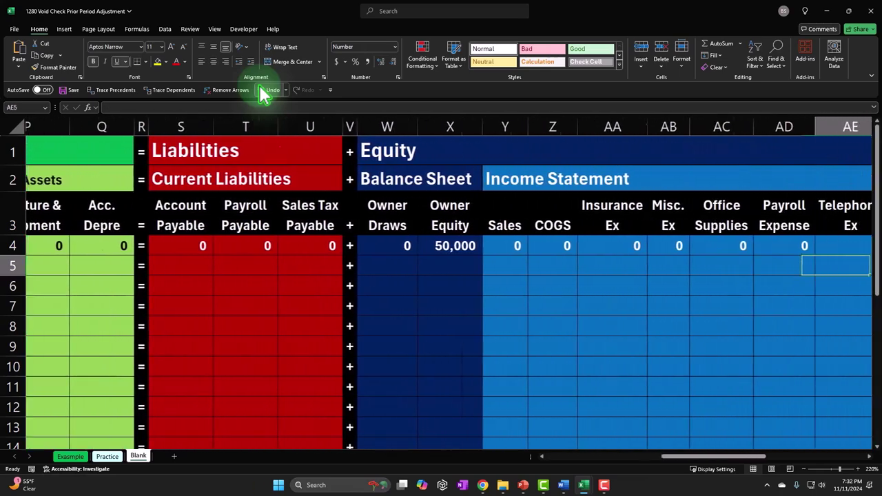
pyautogui.press('Right')
pyautogui.press('Left')
pyautogui.press('Left')
pyautogui.press('Left')
pyautogui.press('Left')
pyautogui.press('Left')
pyautogui.press('Left')
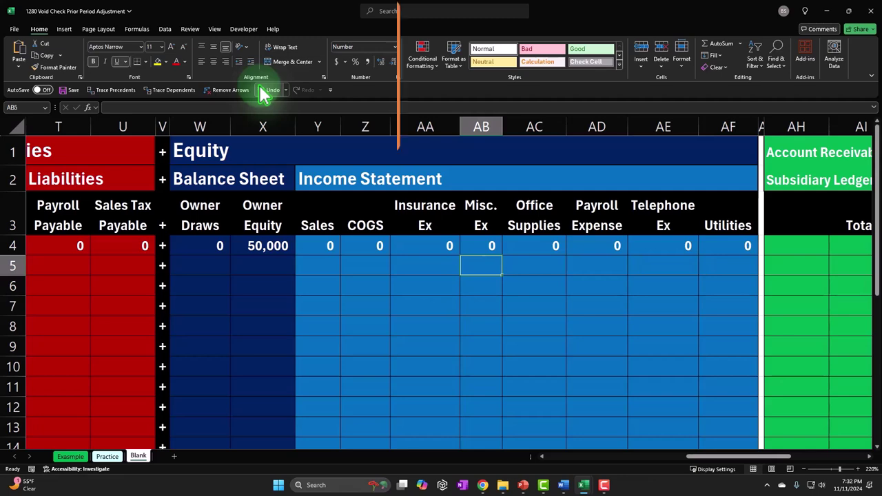
pyautogui.write('-')
pyautogui.press('Left')
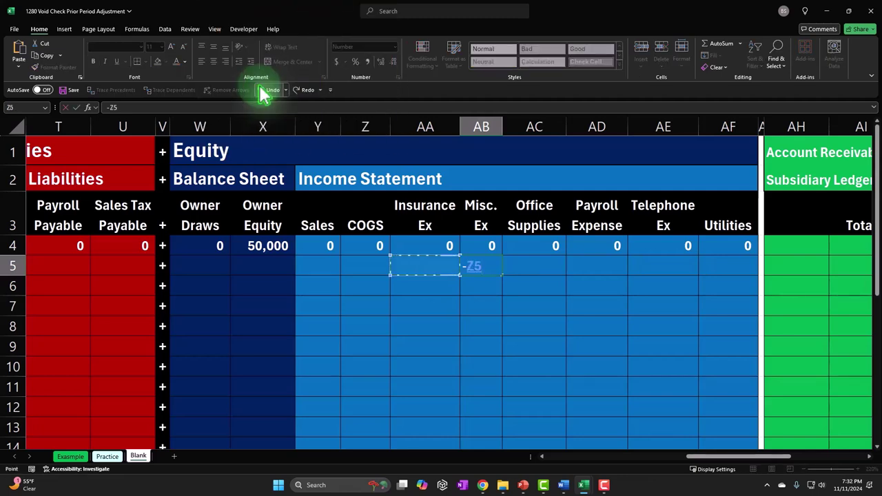
pyautogui.press('Left')
pyautogui.press('Left')
pyautogui.press('Left')
pyautogui.press('Left')
pyautogui.press('Left')
pyautogui.press('Left')
pyautogui.press('Left')
pyautogui.press('Left')
pyautogui.press('Left')
pyautogui.press('Left')
pyautogui.press('Left')
pyautogui.press('Left')
pyautogui.press('Left')
pyautogui.press('Left')
pyautogui.press('Left')
pyautogui.press('Left')
pyautogui.press('Left')
pyautogui.press('Left')
pyautogui.press('Left')
pyautogui.press('Left')
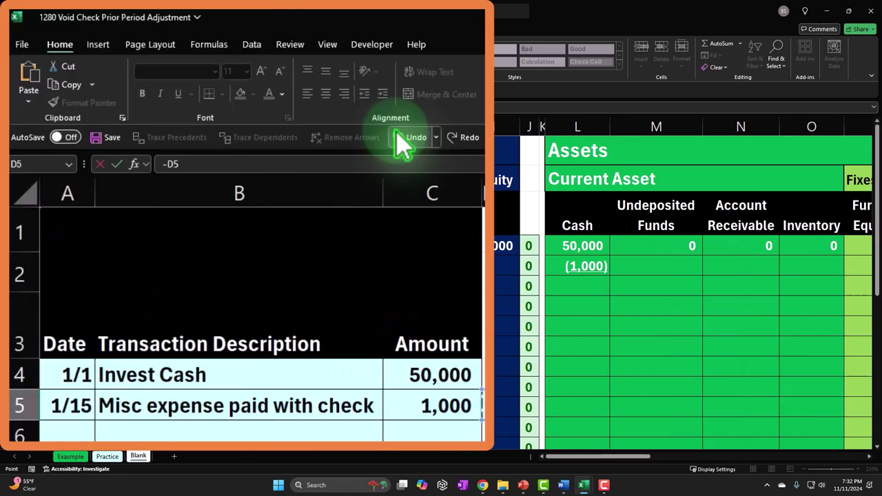
pyautogui.press('Return')
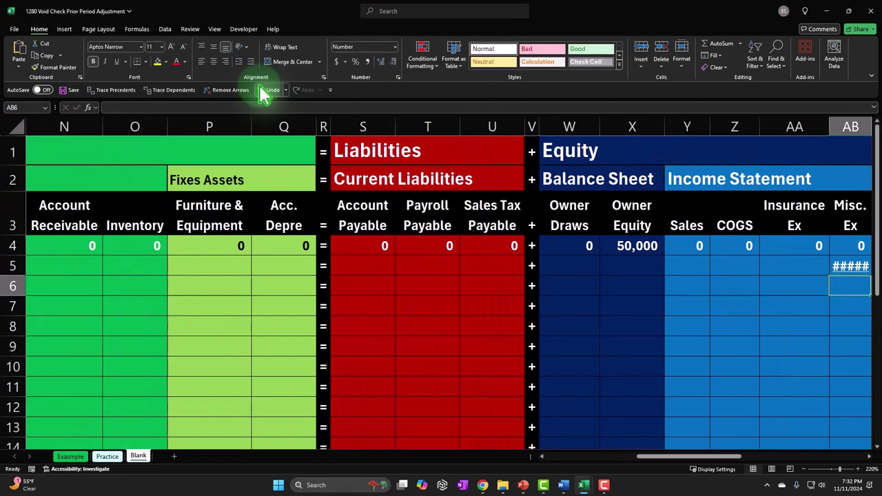
# Widen column AB so that the Misc. Ex amount fits in its cell.
pyautogui.press('Right')
pyautogui.press('Right')
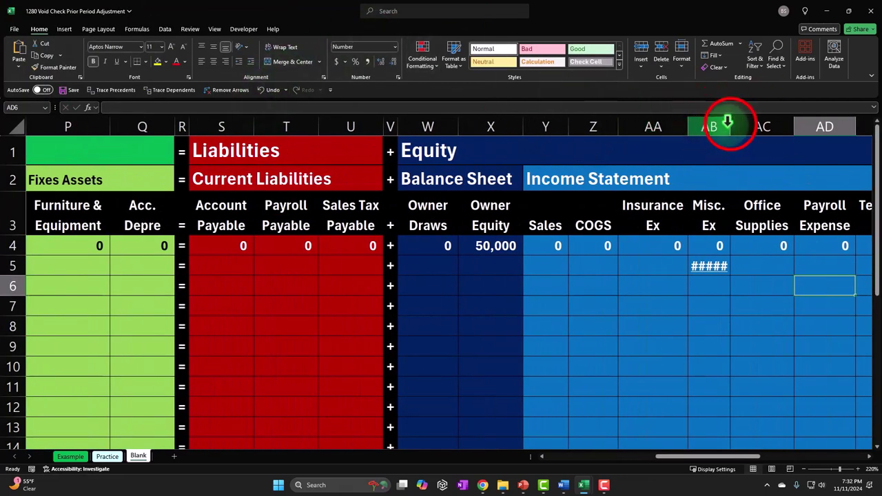
pyautogui.moveTo(730, 122); pyautogui.dragTo(736, 123)
# Enter 0 in row 5 for every asset account after Cash (M5 to Q5) and for Account Payable (S5).
pyautogui.click(674, 259)
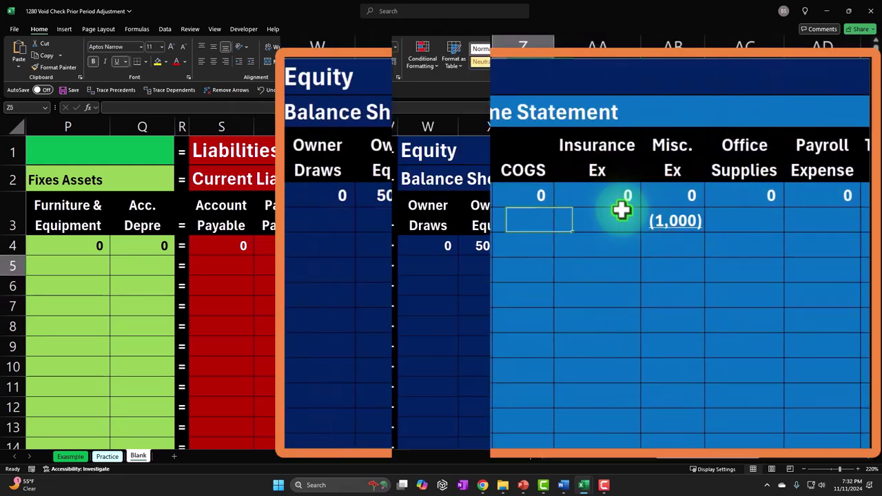
pyautogui.press('Home')
pyautogui.press('Right')
pyautogui.press('Right')
pyautogui.press('Right')
pyautogui.press('Right')
pyautogui.press('Right')
pyautogui.press('Right')
pyautogui.press('Right')
pyautogui.press('Right')
pyautogui.press('Right')
pyautogui.press('Right')
pyautogui.press('Right')
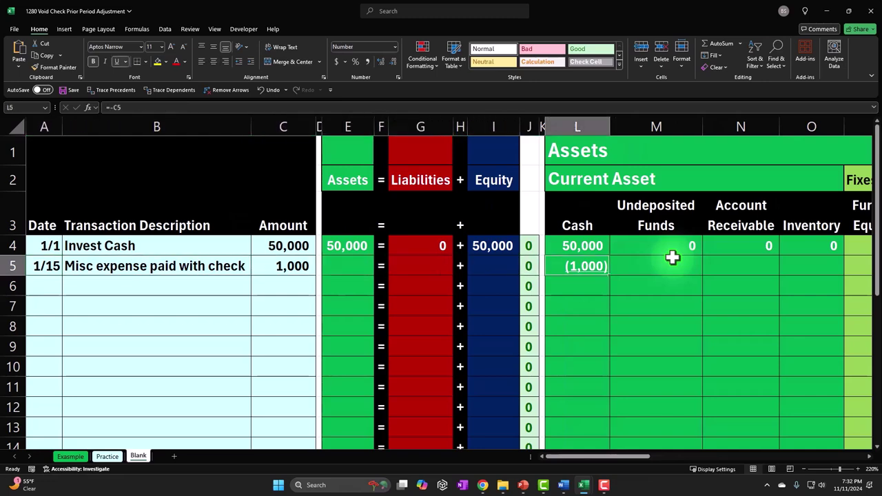
pyautogui.press('Right')
pyautogui.press('Right')
pyautogui.press('Right')
pyautogui.press('Right')
pyautogui.press('Right')
pyautogui.press('Right')
pyautogui.press('Right')
pyautogui.press('Right')
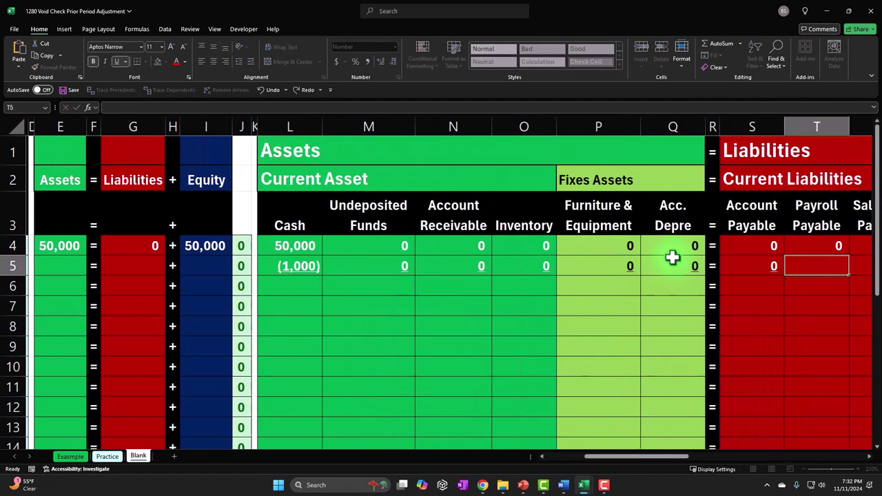
# Enter 0 in row 5 for Payroll Payable, Sales Tax Payable and the equity accounts from Owner Draws through Insurance Ex.
pyautogui.press('Right')
pyautogui.press('Right')
pyautogui.press('Right')
pyautogui.press('Right')
pyautogui.press('Right')
pyautogui.write('0')
pyautogui.press('Right')
pyautogui.write('0')
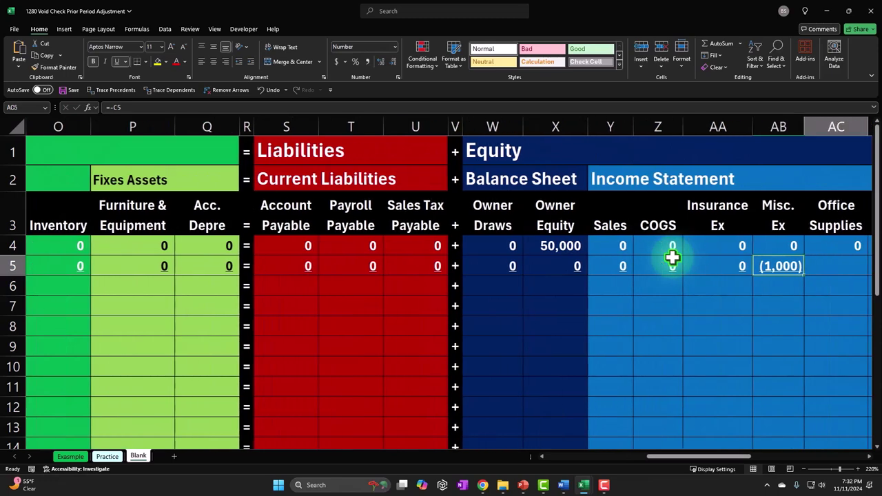
# Enter 0 in row 5 for Office Supplies, Payroll Expense, Telephone Ex and Utilities.
pyautogui.press('Right')
pyautogui.press('Right')
pyautogui.press('Right')
pyautogui.write('0')
pyautogui.press('Right')
pyautogui.press('Right')
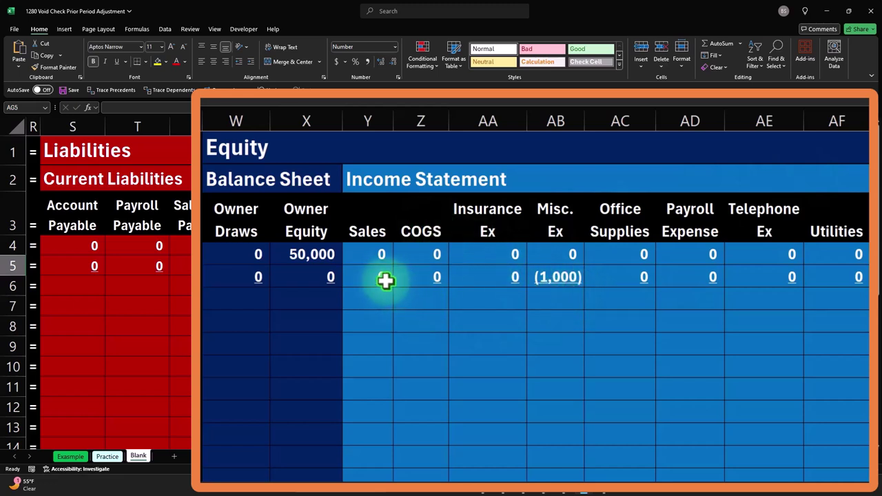
# Examine how the row 5 income statement accounts and the Owner Equity column combine into total equity.
pyautogui.moveTo(379, 177); pyautogui.dragTo(404, 186)
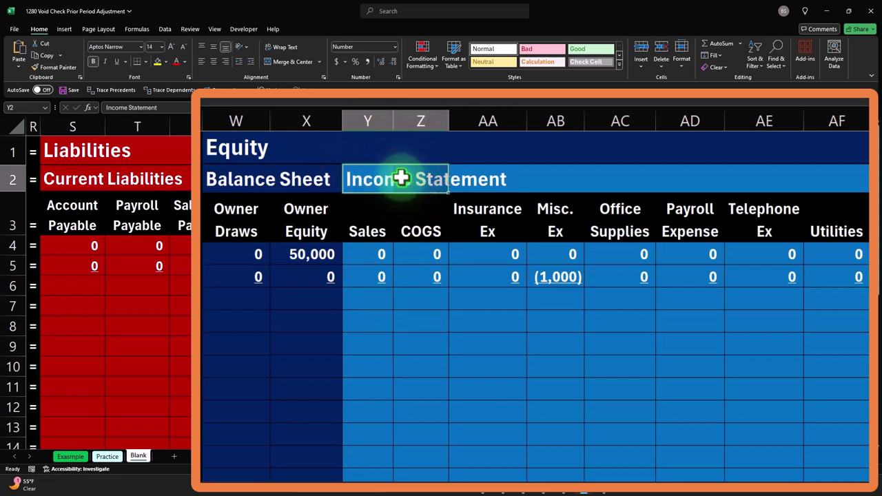
pyautogui.click(310, 276)
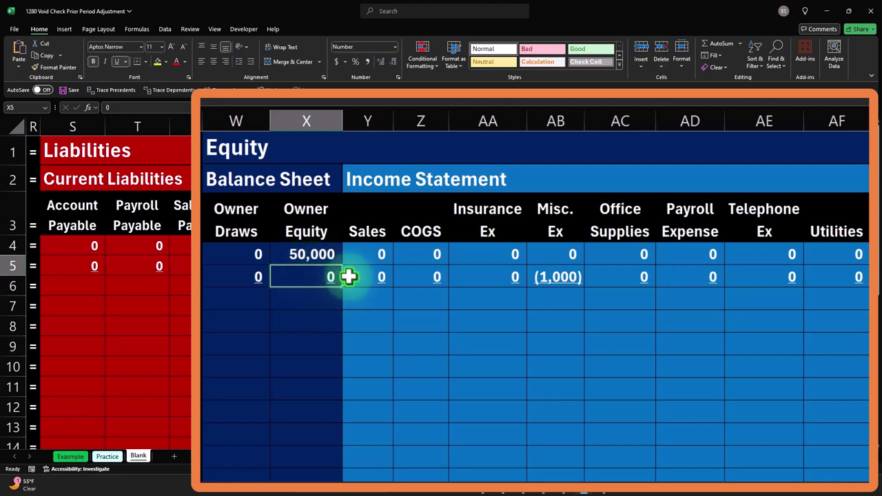
pyautogui.moveTo(349, 269); pyautogui.dragTo(809, 276)
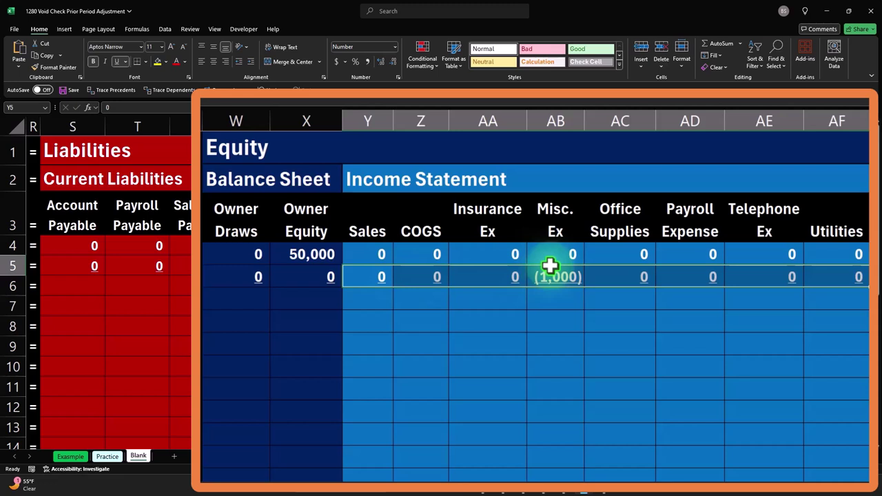
pyautogui.click(295, 220)
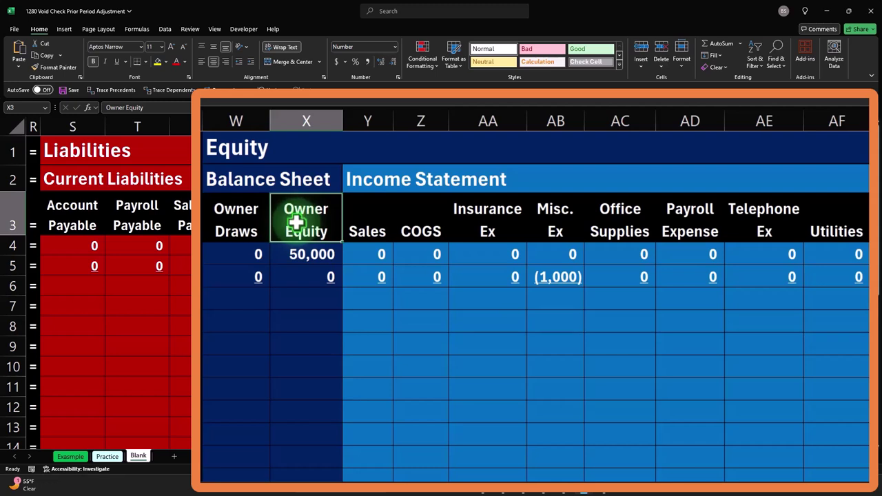
pyautogui.moveTo(315, 262); pyautogui.dragTo(561, 276)
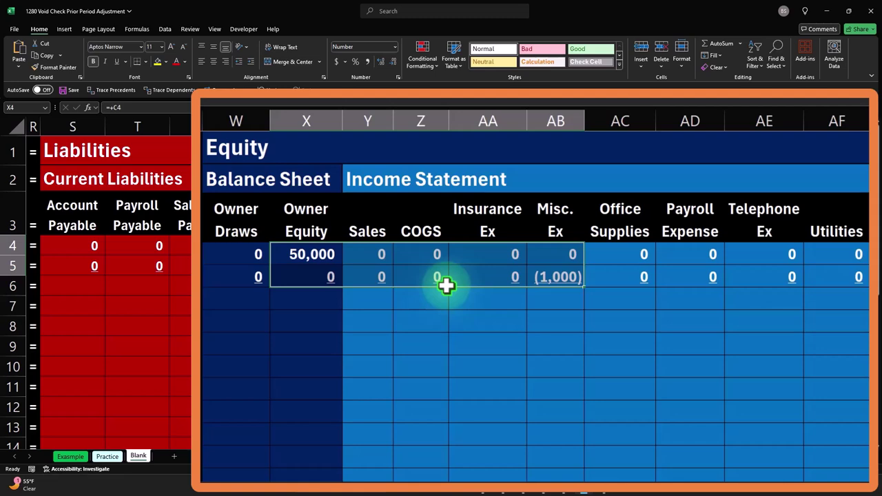
pyautogui.click(373, 271)
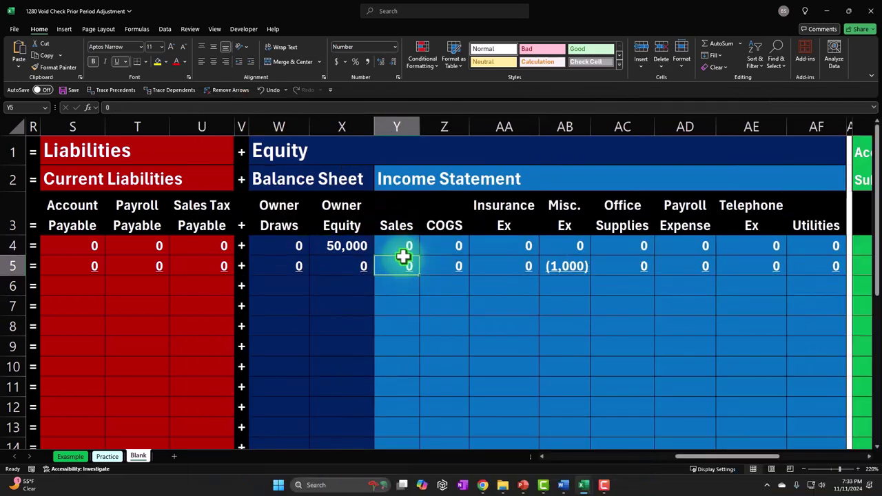
pyautogui.press('Left')
pyautogui.hotkey('ctrl', 'Left')
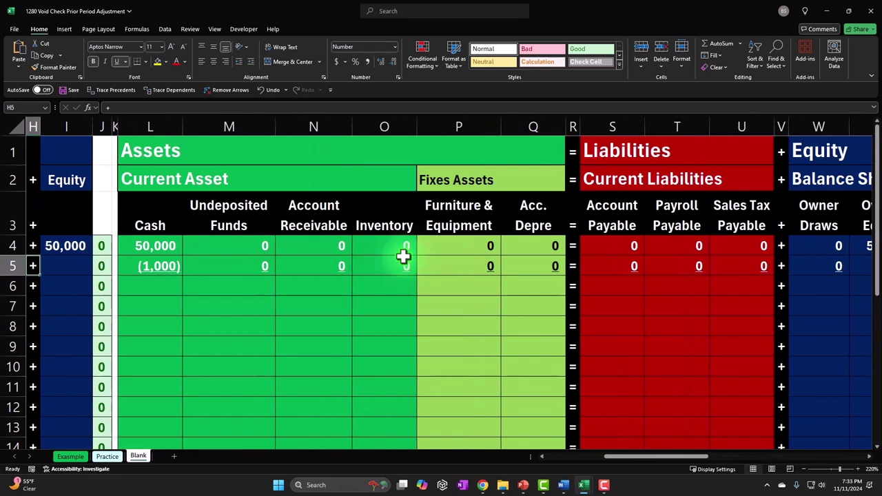
# Label row 6 as Balance in the Date column.
pyautogui.press('Home')
pyautogui.press('Down')
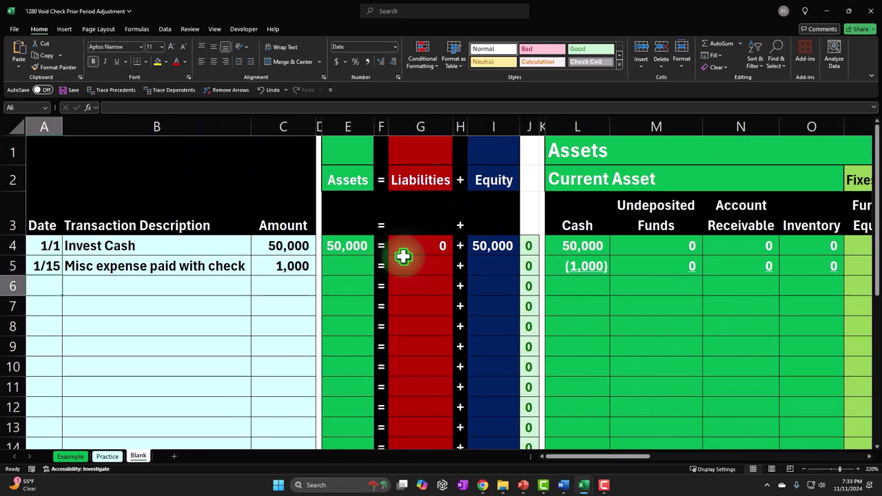
pyautogui.write('Balance')
pyautogui.press('Tab')
pyautogui.press('Tab')
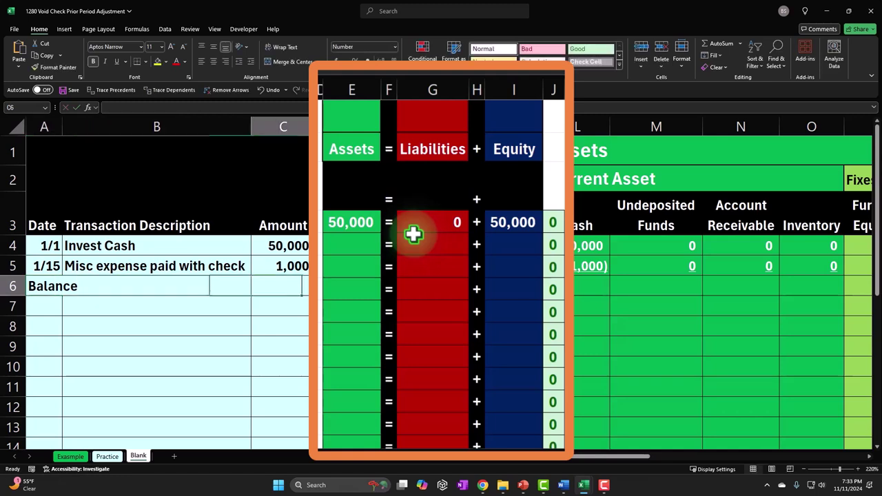
# Copy the Assets, Liabilities and Equity total formulas from row 4 down to row 5.
pyautogui.click(368, 222)
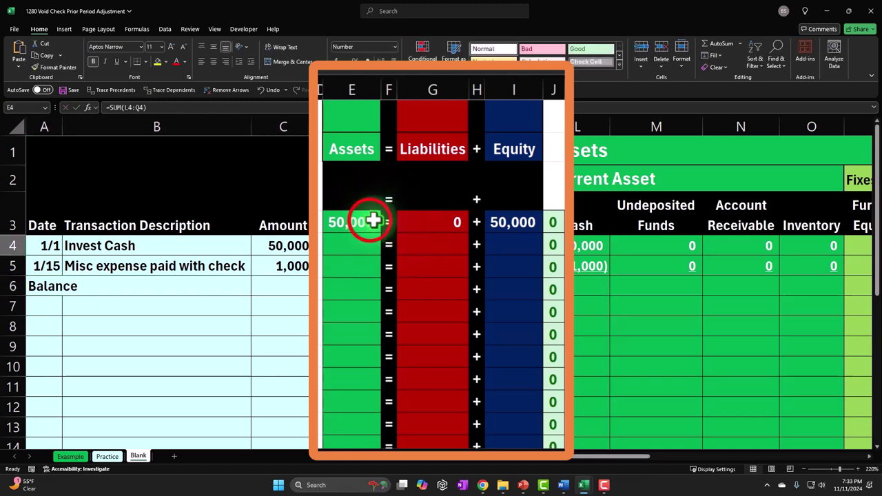
pyautogui.moveTo(379, 233); pyautogui.dragTo(383, 253)
pyautogui.click(463, 223)
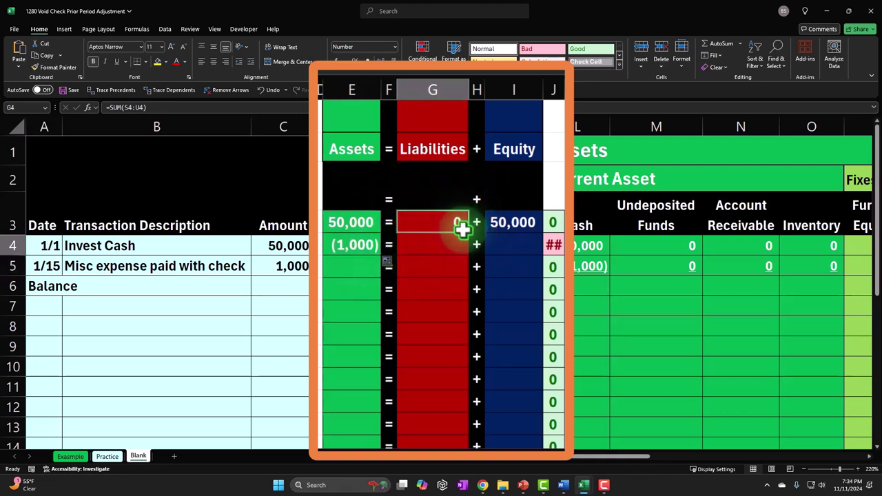
pyautogui.moveTo(472, 235); pyautogui.dragTo(469, 245)
pyautogui.click(516, 223)
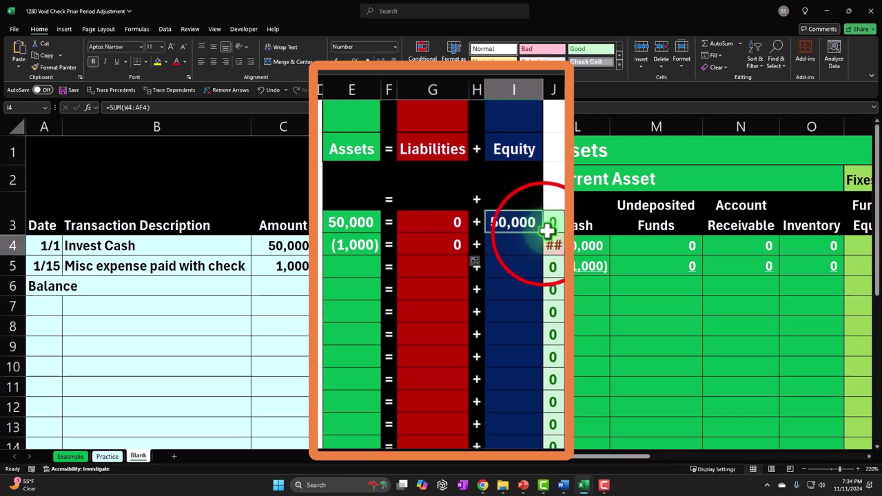
pyautogui.moveTo(546, 232); pyautogui.dragTo(544, 275)
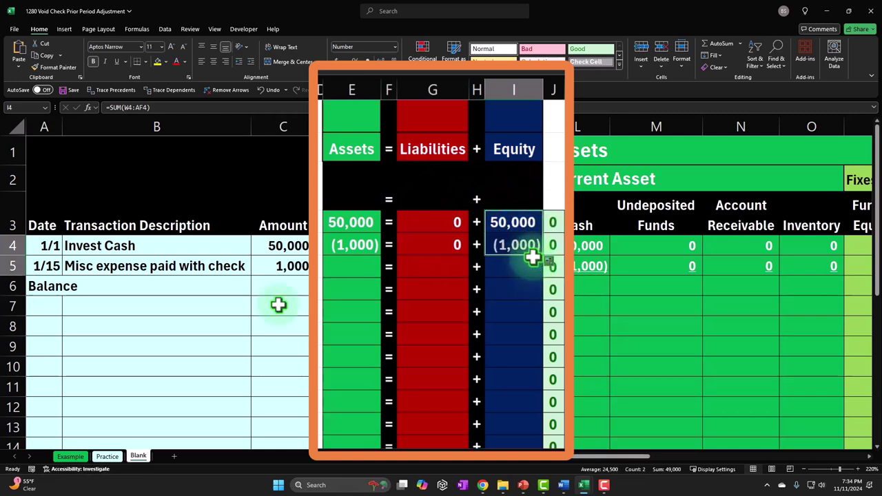
# Total the Cash column in L6 with a SUM of L4:L5.
pyautogui.click(582, 288)
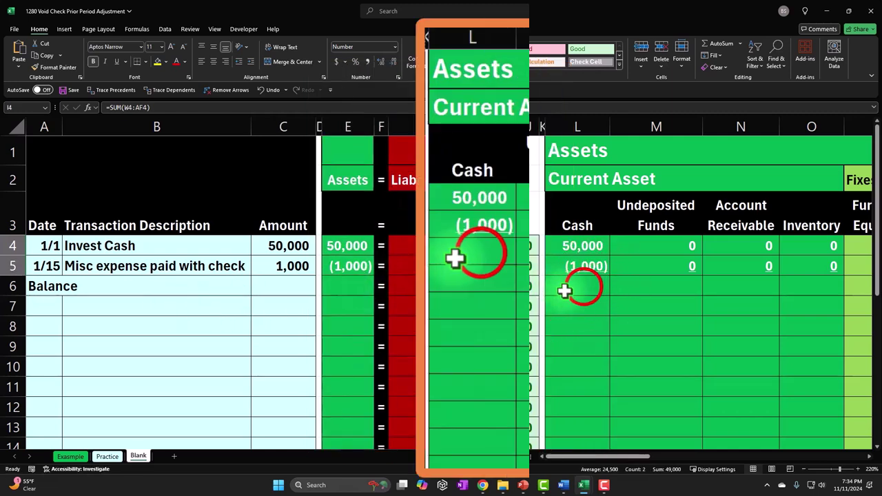
pyautogui.write('=sum(')
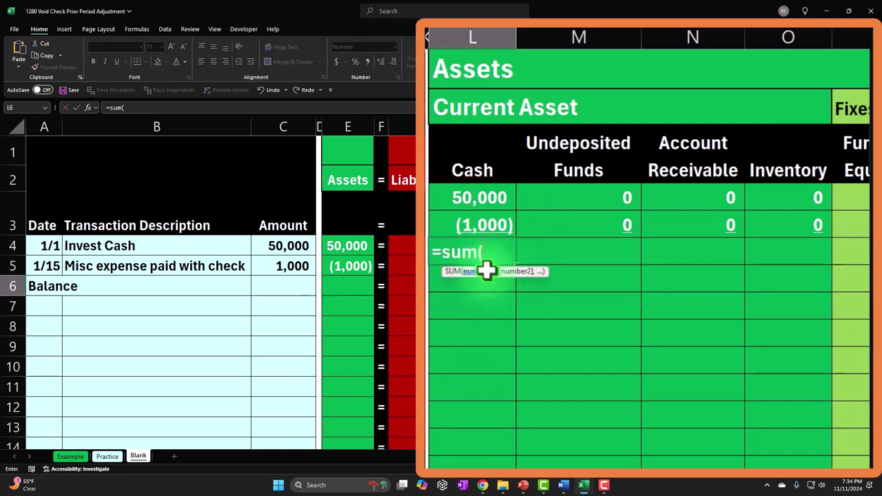
pyautogui.press('Up')
pyautogui.hotkey('shift', 'Up')
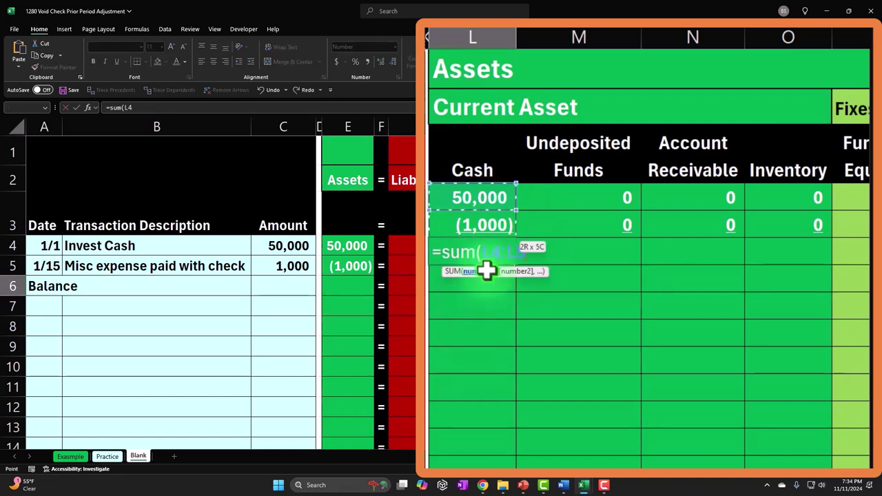
pyautogui.press('Return')
# Copy the Cash balance formula from L6 into M6:Q6 for the other asset accounts, pasting formulas only.
pyautogui.click(577, 285)
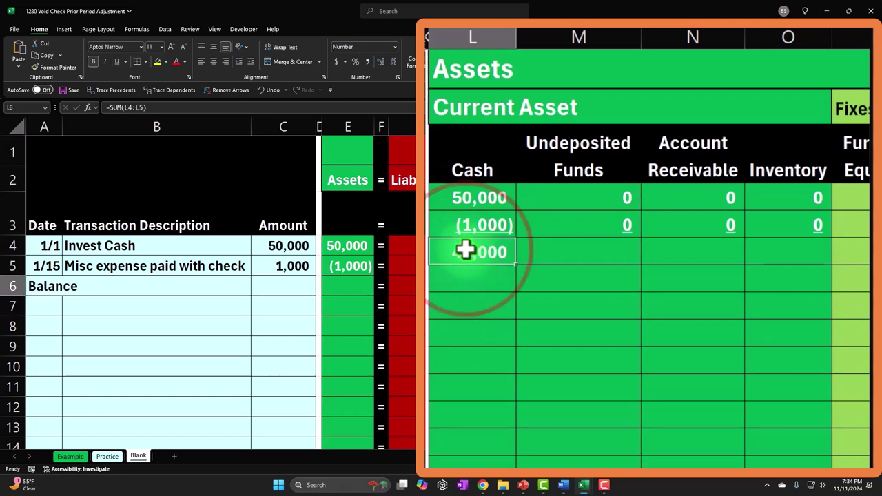
pyautogui.hotkey('ctrl', 'c')
pyautogui.click(651, 284)
pyautogui.moveTo(714, 286); pyautogui.dragTo(770, 287)
pyautogui.rightClick(770, 287)
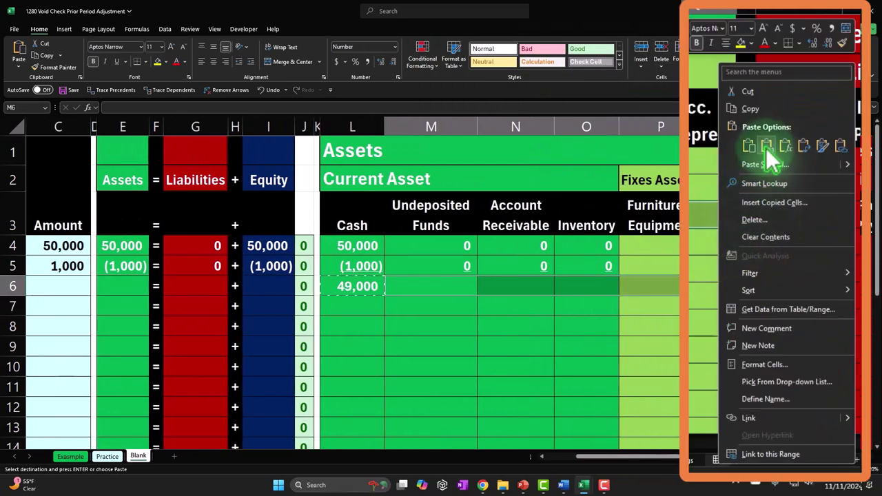
pyautogui.click(799, 234)
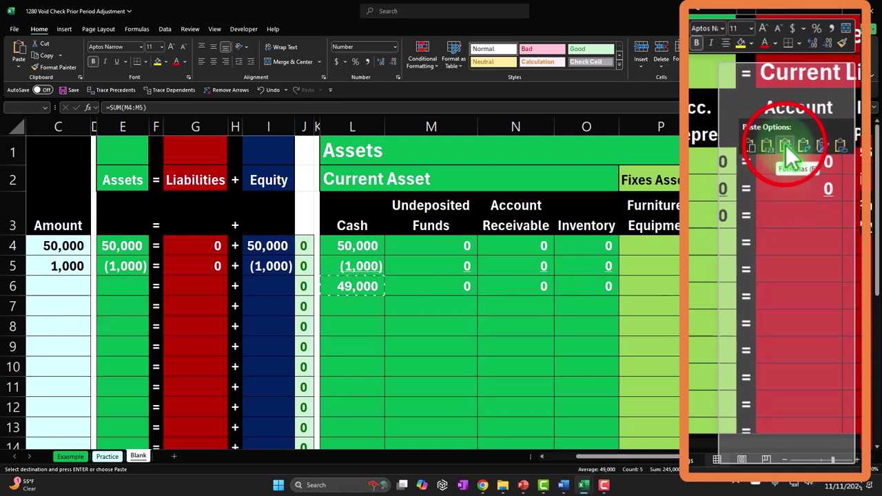
# Paste the copied balance formula, formulas only, into S6:U6 for the liability accounts.
pyautogui.moveTo(875, 288); pyautogui.dragTo(390, 286)
pyautogui.rightClick(416, 215)
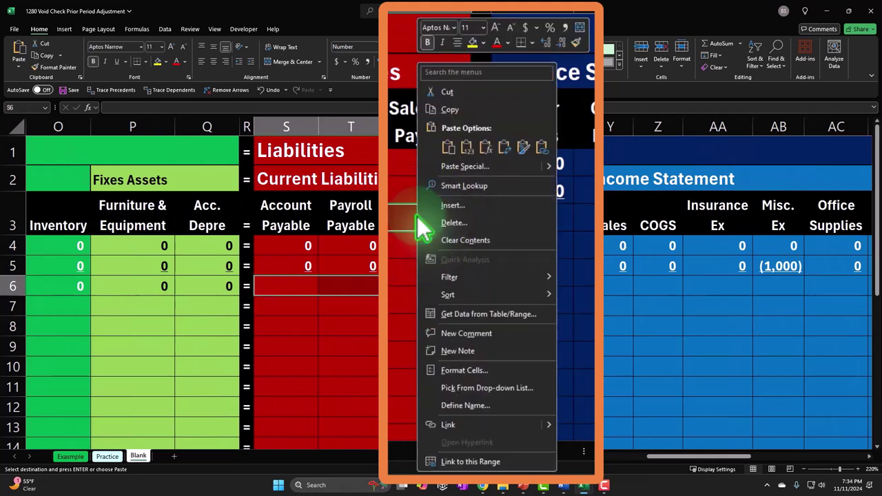
pyautogui.click(485, 147)
pyautogui.click(491, 148)
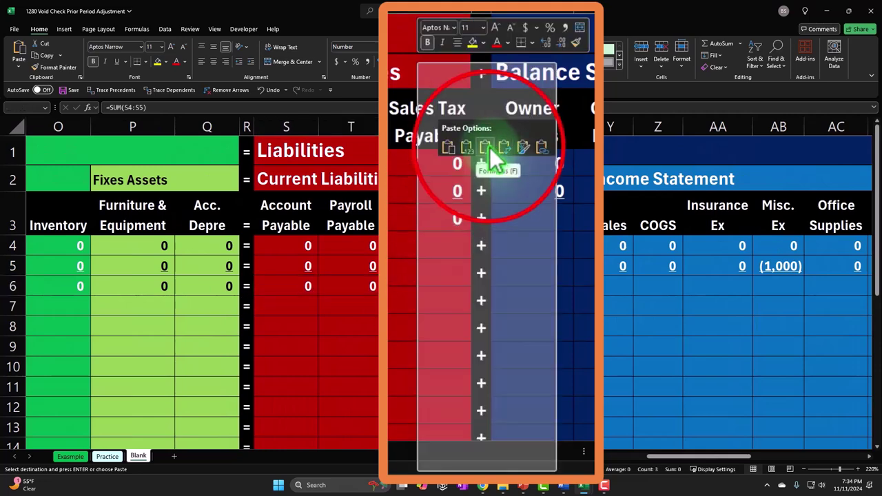
# Paste the copied balance formula, formulas only, into W6:AF6 for the equity and income statement accounts.
pyautogui.moveTo(407, 232); pyautogui.dragTo(815, 280)
pyautogui.rightClick(814, 280)
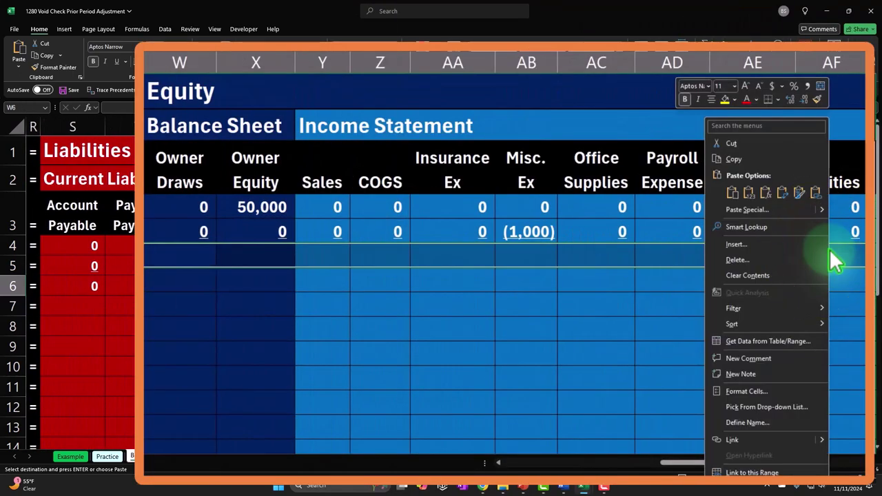
pyautogui.click(765, 192)
# Examine the row 6 balances of the income statement accounts and the whole equity section from Owner Draws to Utilities.
pyautogui.click(731, 254)
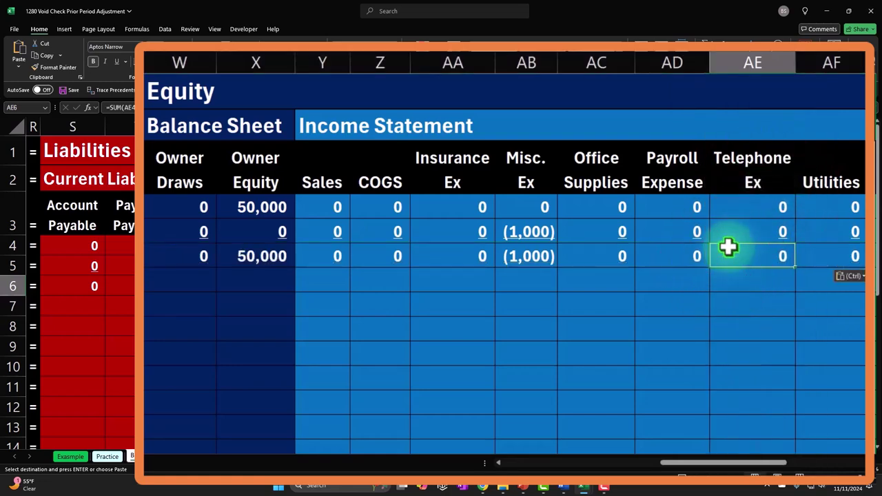
pyautogui.press('Left')
pyautogui.press('Left')
pyautogui.press('Left')
pyautogui.press('Left')
pyautogui.press('Left')
pyautogui.press('Left')
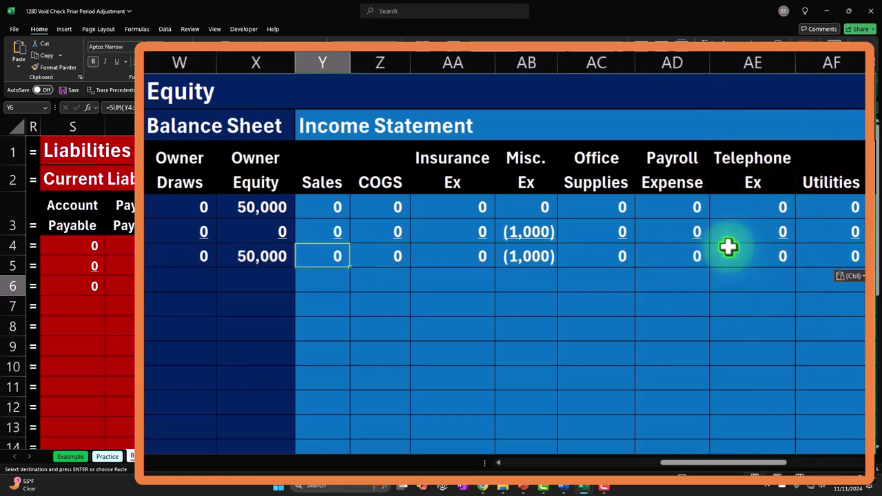
pyautogui.moveTo(210, 255); pyautogui.dragTo(834, 246)
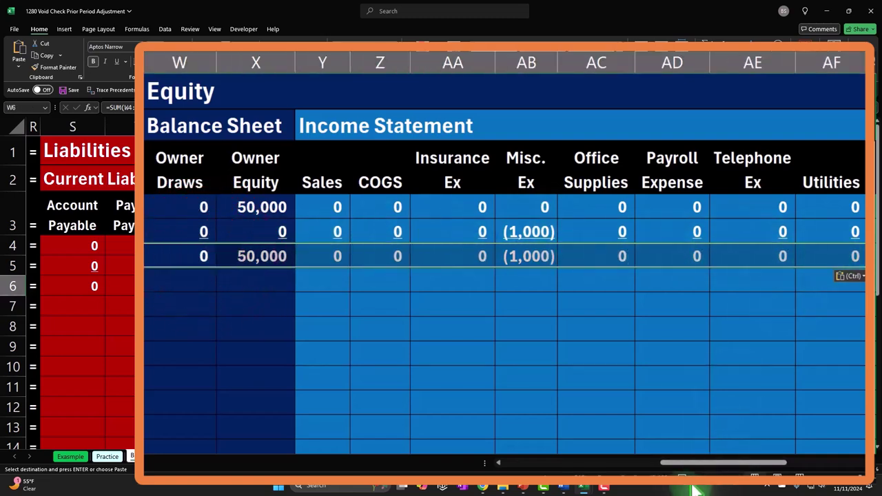
# Extend the Assets, Liabilities and Equity total formulas from row 5 down to the Balance row.
pyautogui.click(691, 457)
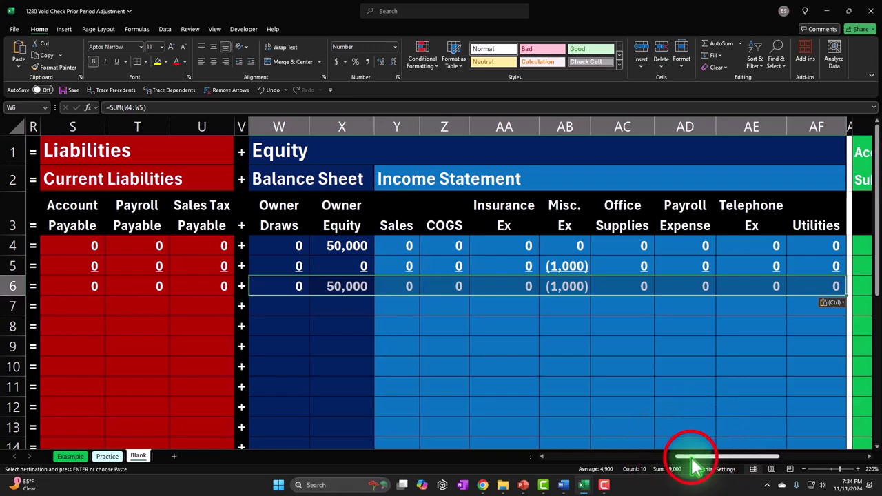
pyautogui.moveTo(691, 458); pyautogui.dragTo(473, 465)
pyautogui.click(360, 271)
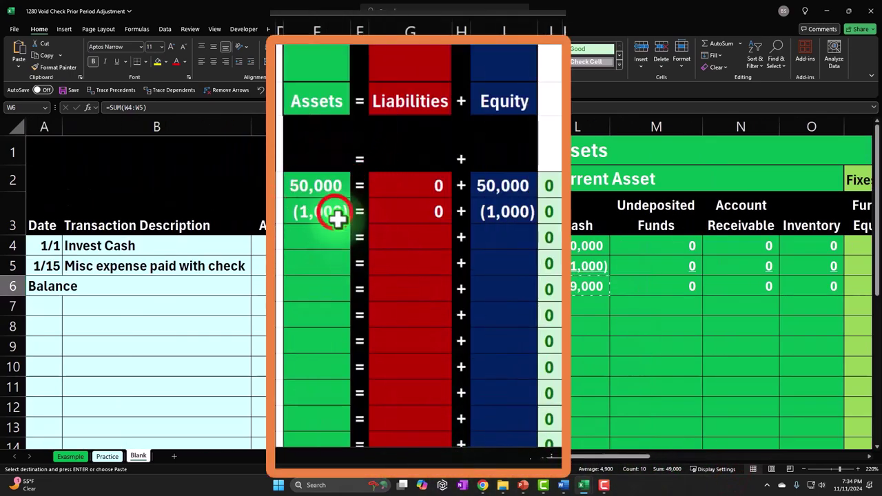
pyautogui.click(349, 224)
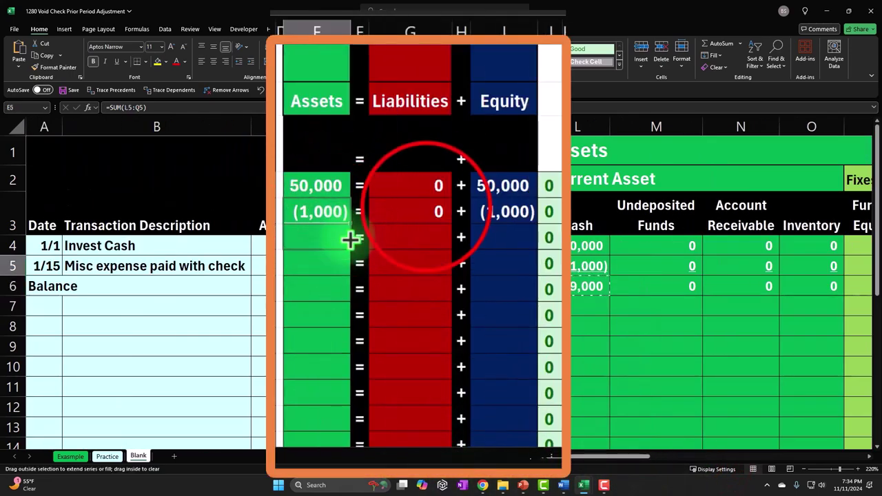
pyautogui.click(415, 209)
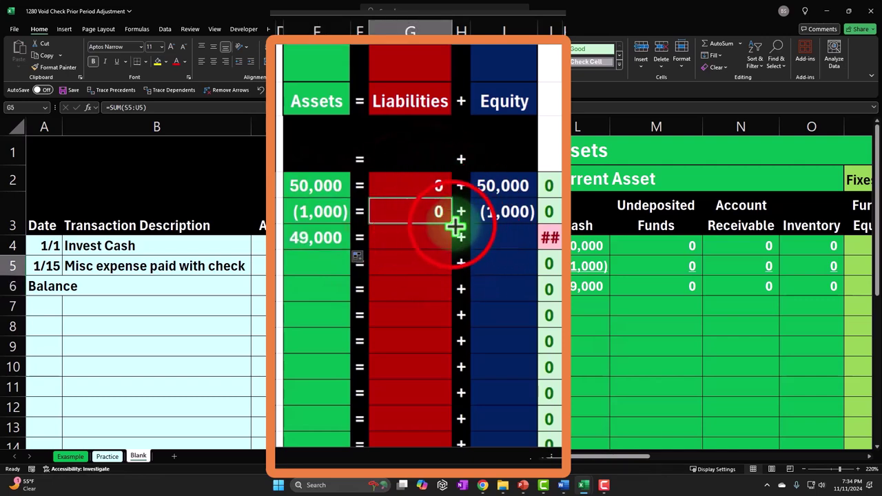
pyautogui.click(512, 215)
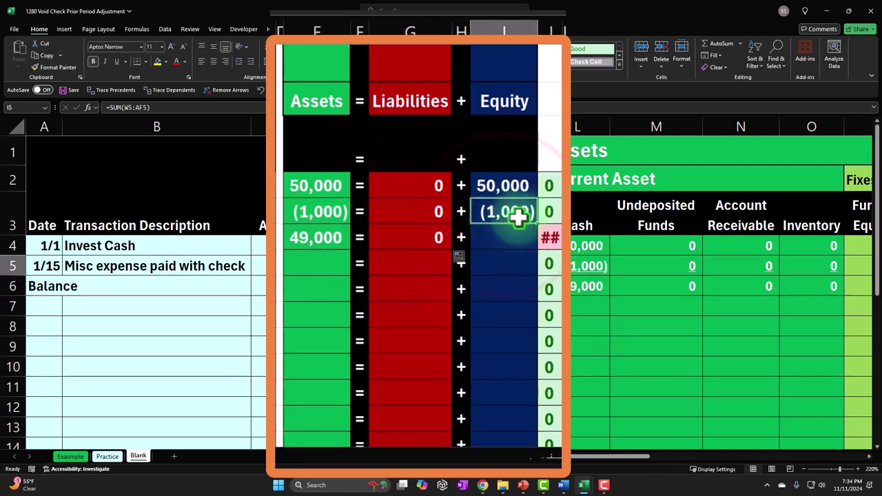
pyautogui.moveTo(535, 221); pyautogui.dragTo(538, 254)
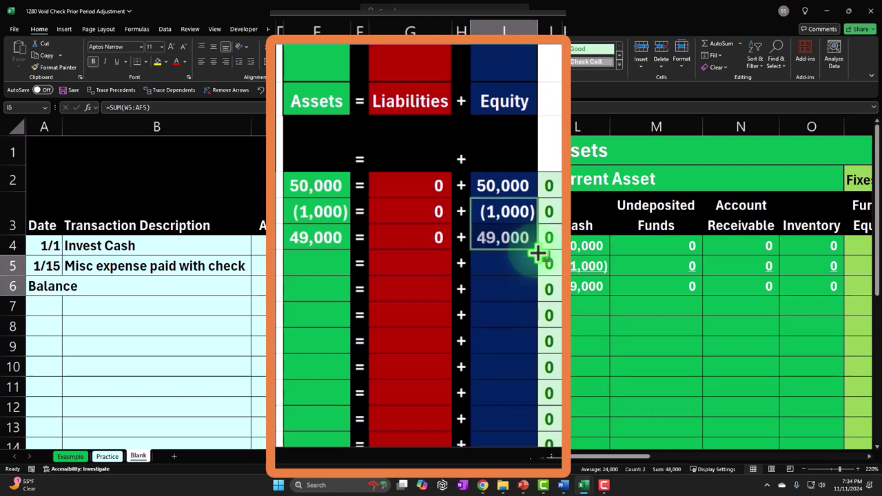
# Review the row 6 balances of Cash, the equity accounts and total Assets.
pyautogui.click(600, 285)
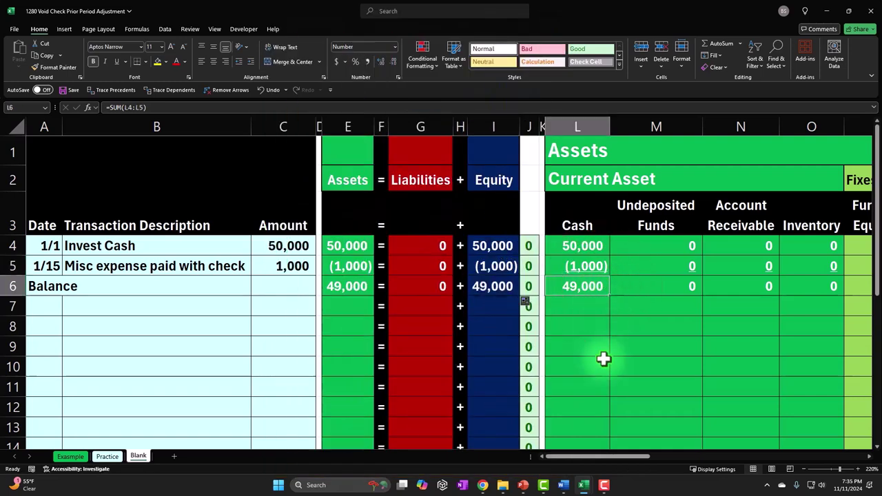
pyautogui.moveTo(594, 457); pyautogui.dragTo(719, 459)
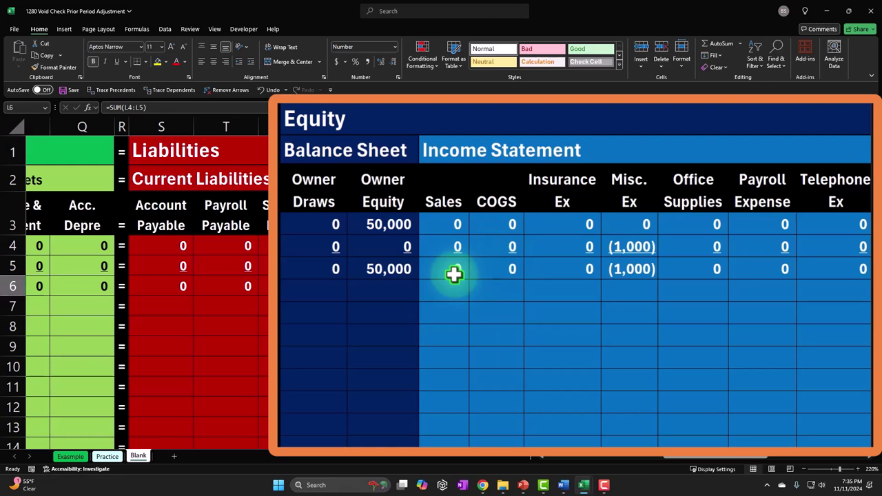
pyautogui.moveTo(686, 456); pyautogui.dragTo(444, 459)
pyautogui.click(357, 286)
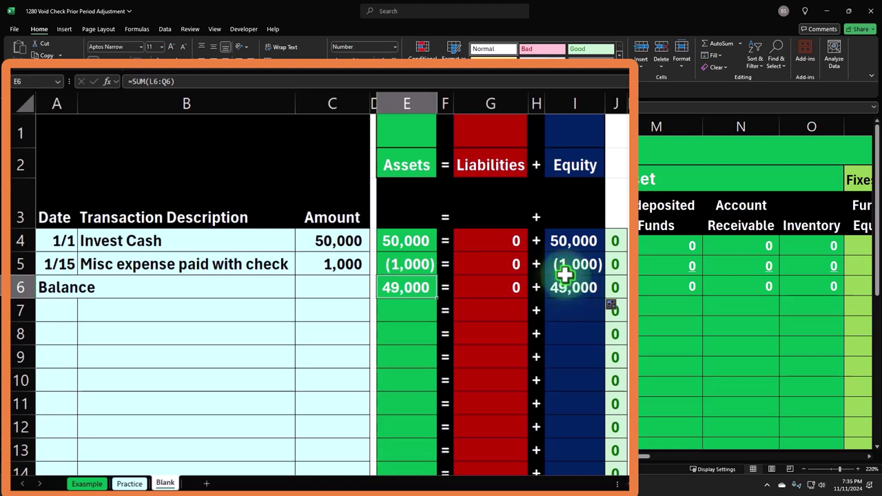
# Start a transaction in row 7 dated 1/15 with the description "Void misc check".
pyautogui.click(63, 309)
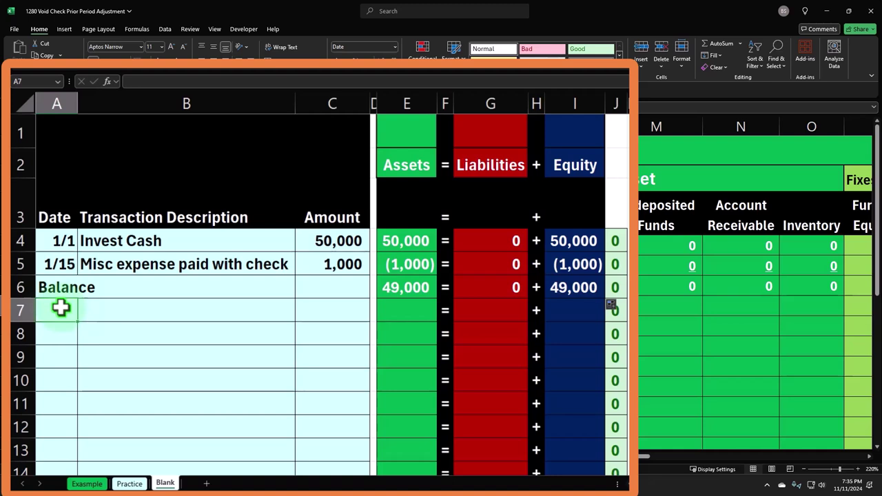
pyautogui.write('1/15')
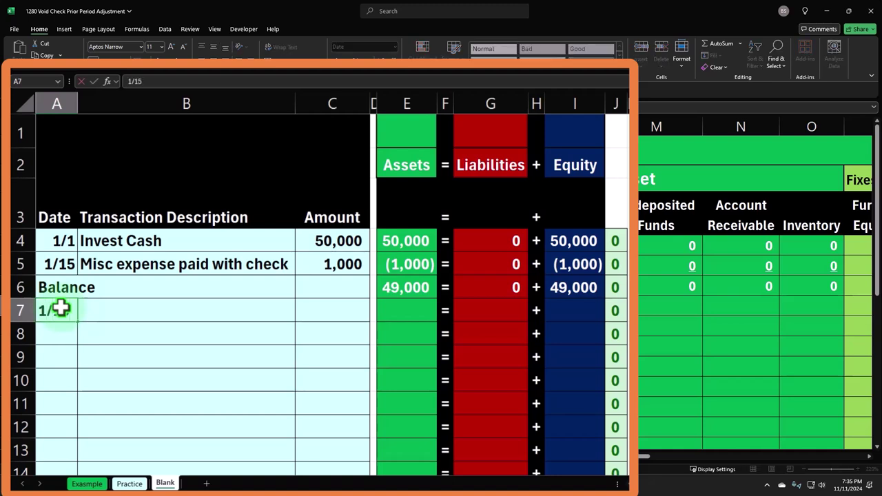
pyautogui.press('Tab')
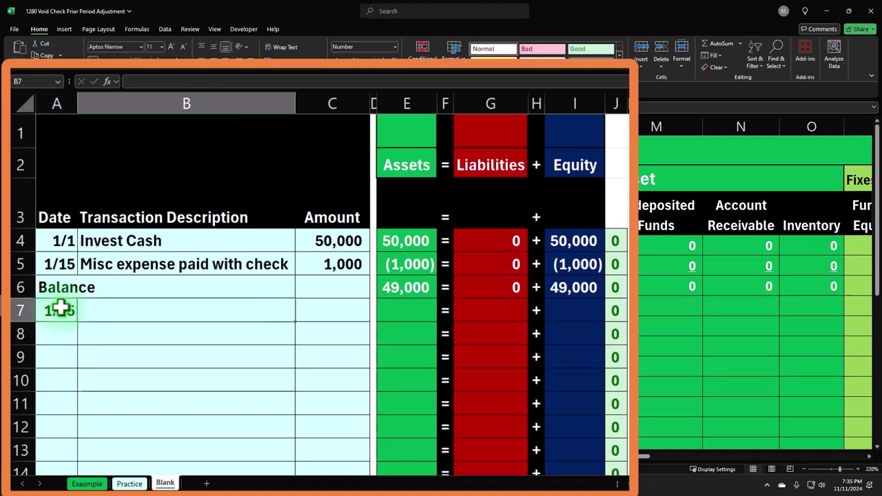
pyautogui.write('Vaoi')
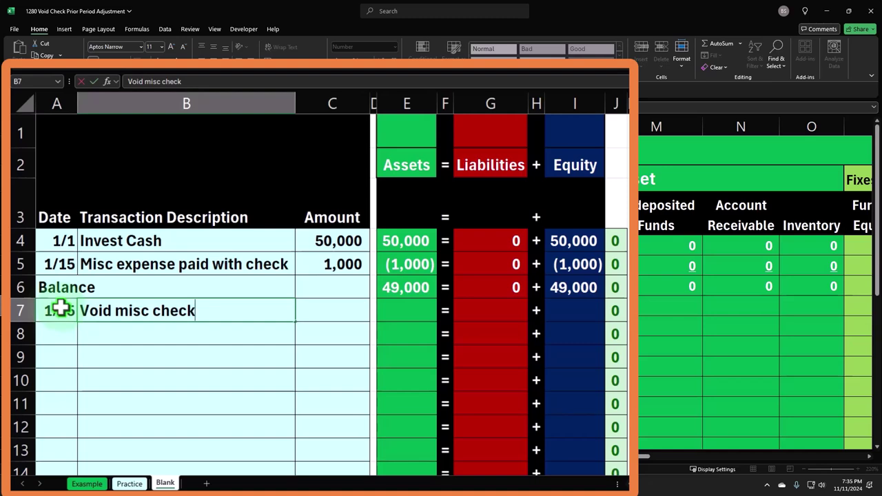
pyautogui.press('Tab')
pyautogui.press('Tab')
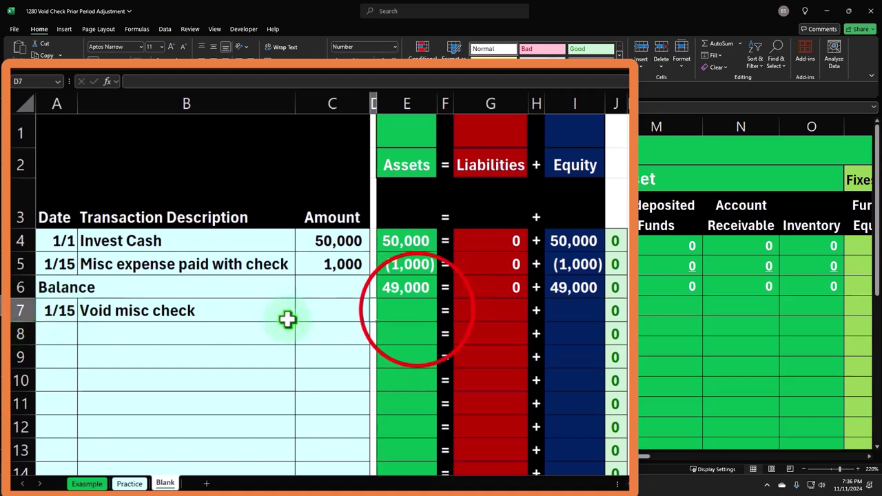
# Set the Amount in C7 to reference the misc expense amount with the formula +C5.
pyautogui.click(418, 311)
pyautogui.press('Right')
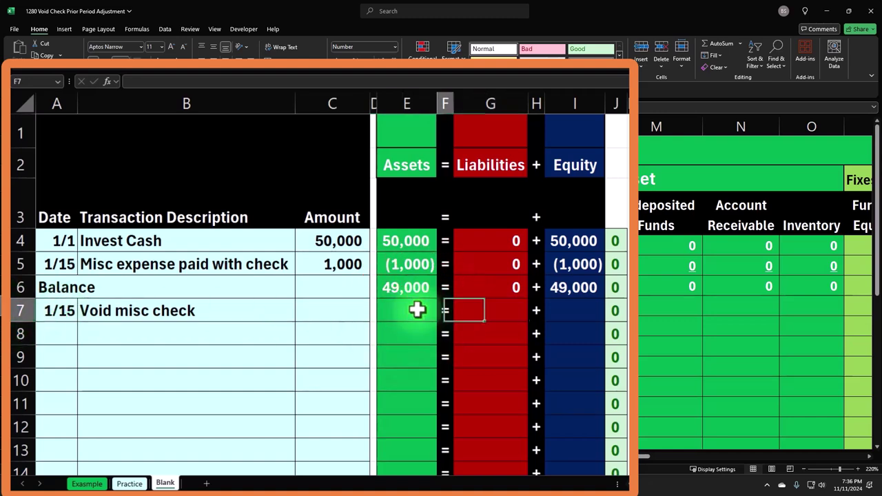
pyautogui.press('Left')
pyautogui.press('Left')
pyautogui.press('Left')
pyautogui.write('+C5')
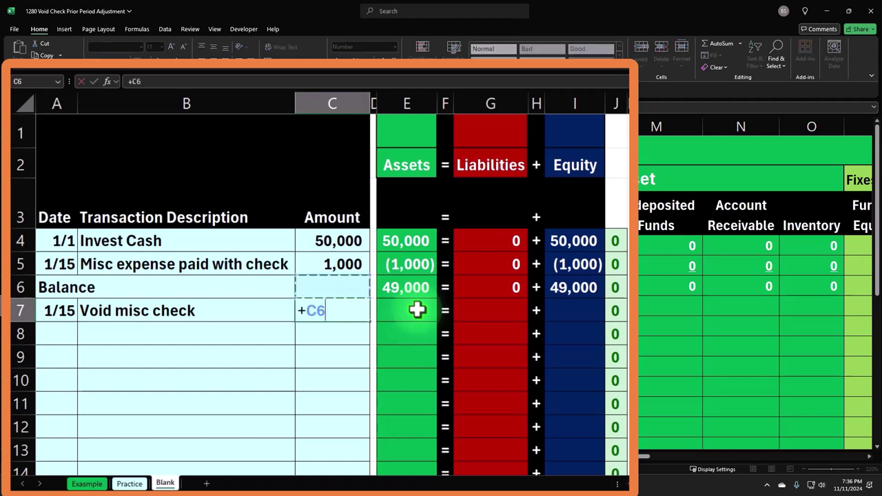
pyautogui.press('Return')
# Record the voided check's Cash effect in L7 with the formula -C7.
pyautogui.press('Right')
pyautogui.press('Right')
pyautogui.press('Right')
pyautogui.press('Right')
pyautogui.press('Right')
pyautogui.press('Right')
pyautogui.press('Right')
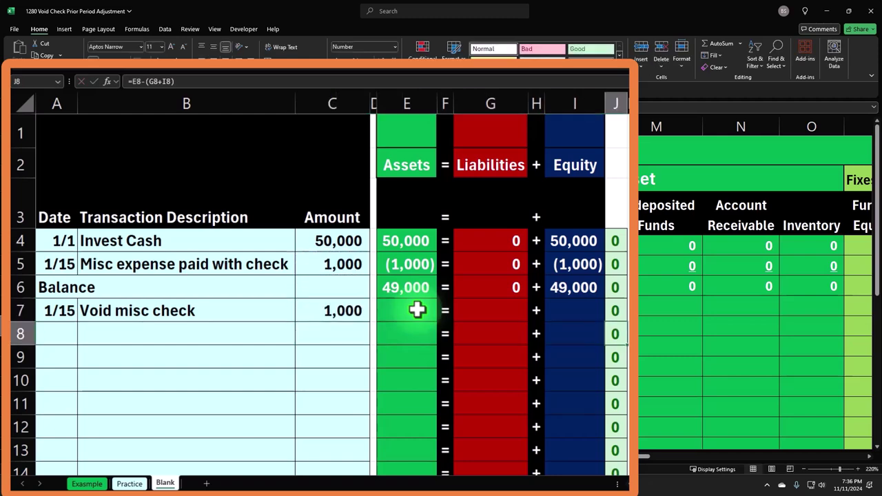
pyautogui.press('Up')
pyautogui.press('Right')
pyautogui.write('-')
pyautogui.press('Left')
pyautogui.press('Left')
pyautogui.press('Left')
pyautogui.press('Left')
pyautogui.press('Left')
pyautogui.press('Left')
pyautogui.press('Left')
pyautogui.press('Left')
pyautogui.press('Left')
pyautogui.hotkey('ctrl', 'Return')
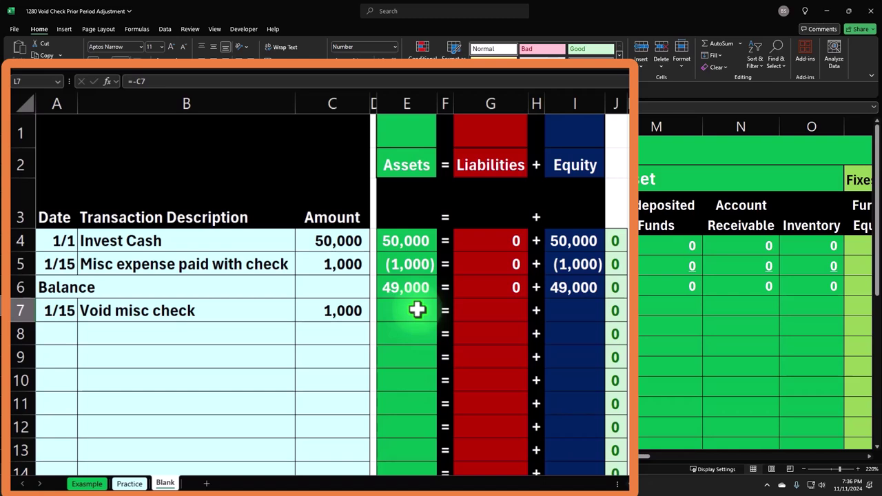
pyautogui.press('Up')
pyautogui.press('Up')
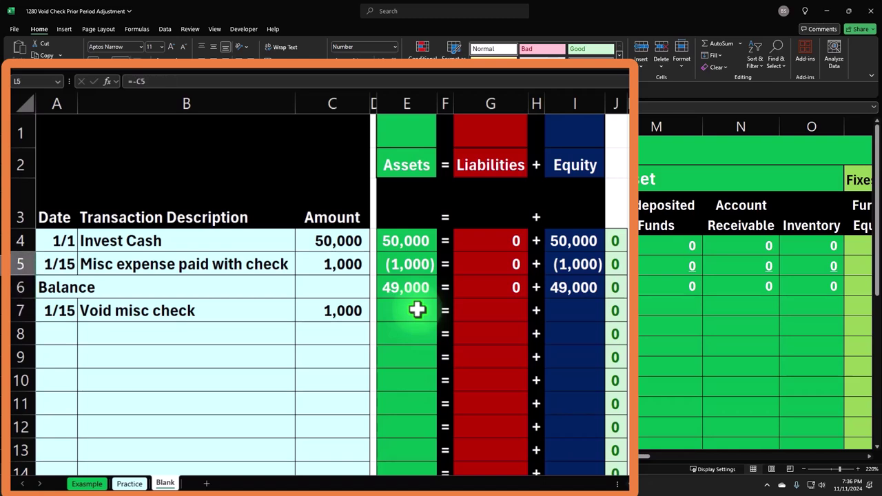
pyautogui.press('Down')
pyautogui.press('Down')
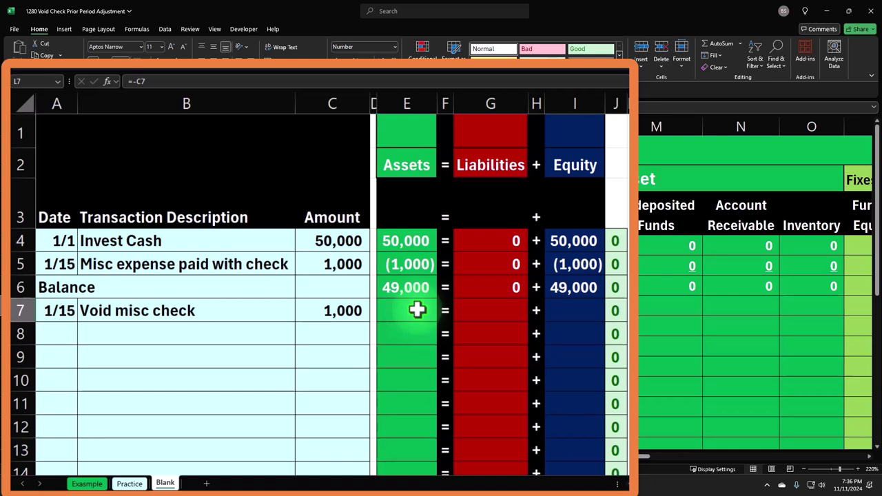
# Try clearing the misc expense amount in C5, then undo the deletion.
pyautogui.click(335, 268)
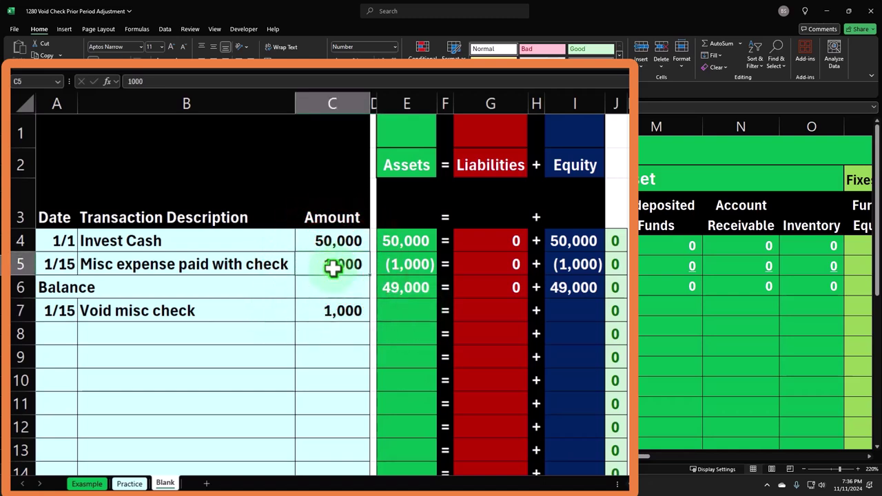
pyautogui.press('Delete')
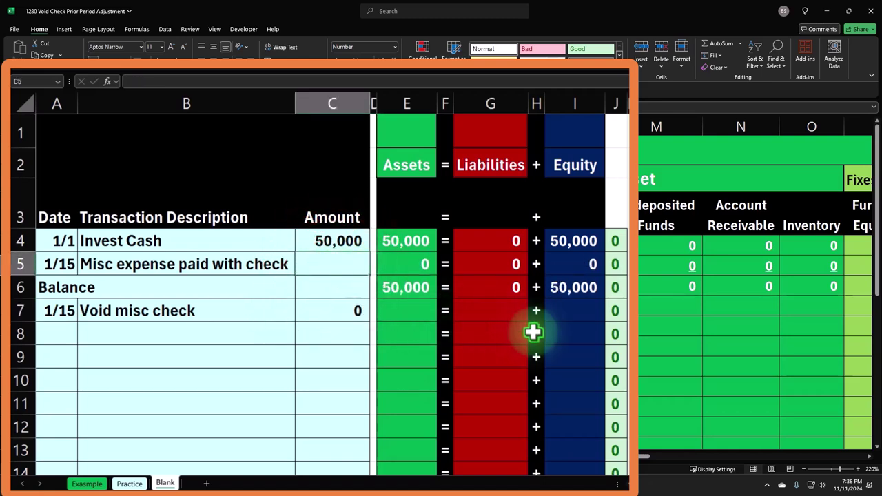
pyautogui.click(306, 77)
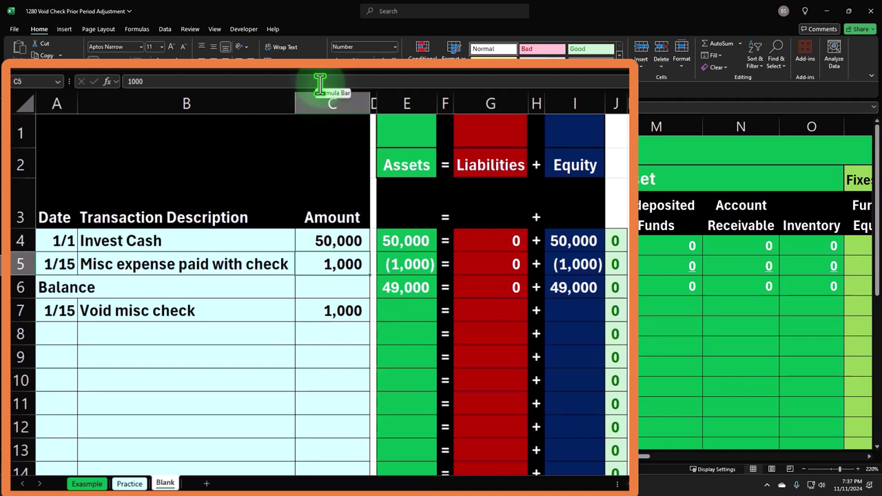
pyautogui.click(74, 311)
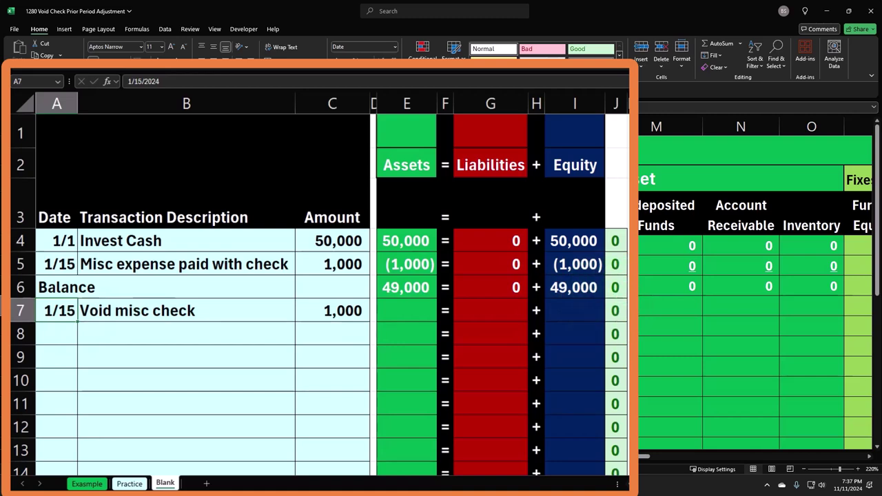
# Record the voided check's expense side in the Misc. Ex cell AB7 with the formula +C7.
pyautogui.click(615, 311)
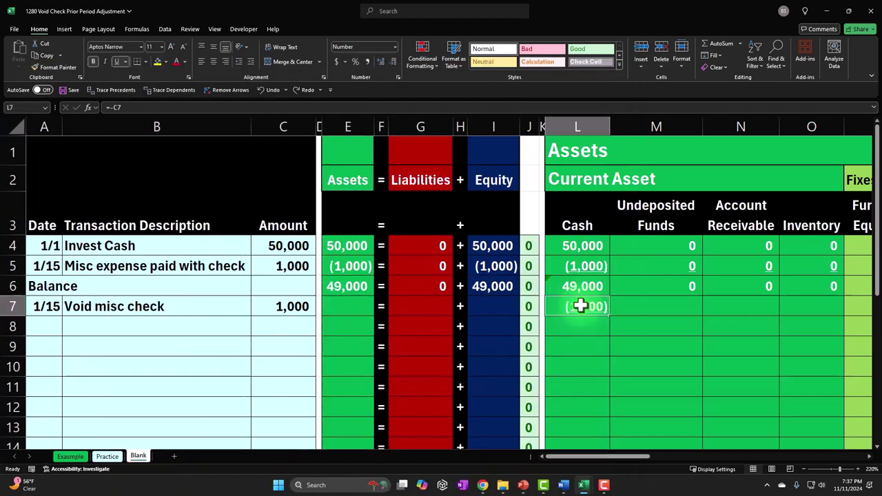
pyautogui.press('Right')
pyautogui.press('Right')
pyautogui.press('Right')
pyautogui.press('Right')
pyautogui.press('Right')
pyautogui.press('Right')
pyautogui.press('Right')
pyautogui.press('Right')
pyautogui.press('Right')
pyautogui.press('Right')
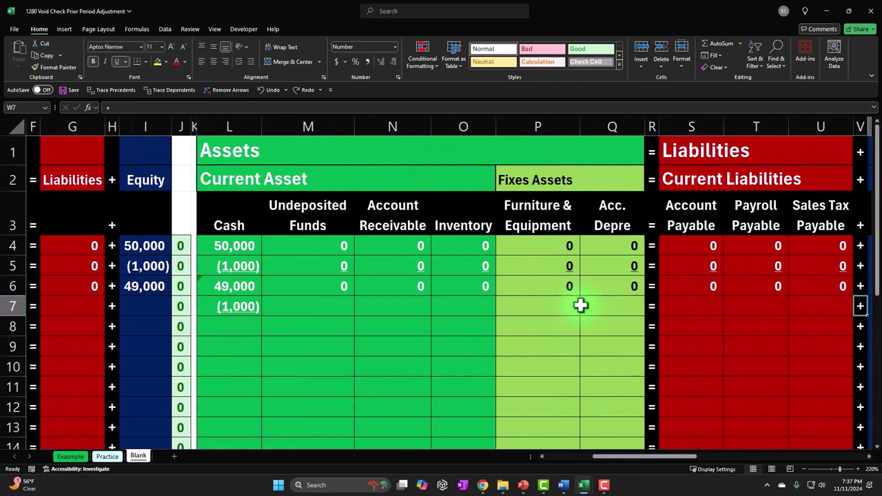
pyautogui.press('Right')
pyautogui.press('Right')
pyautogui.press('Right')
pyautogui.press('Right')
pyautogui.press('Right')
pyautogui.press('Right')
pyautogui.press('Right')
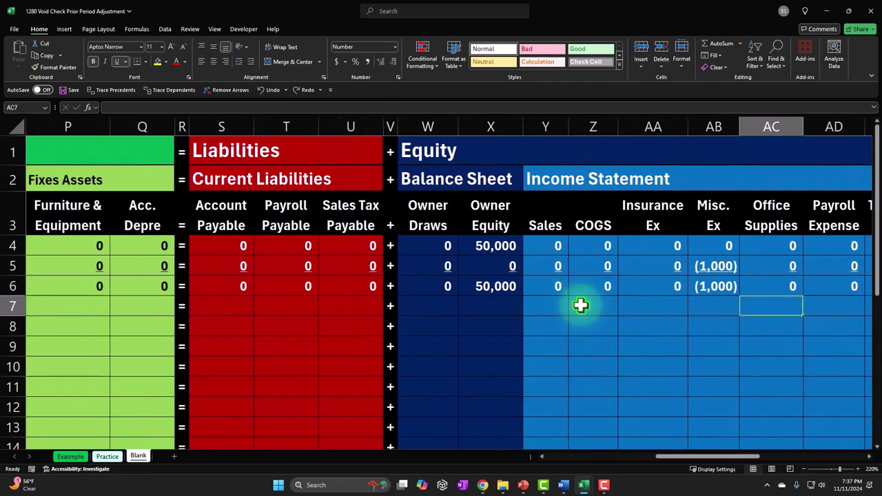
pyautogui.press('Left')
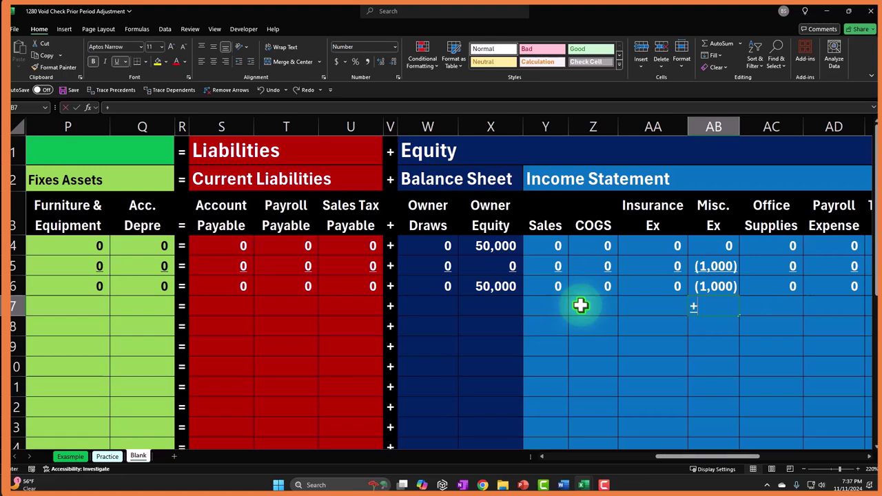
pyautogui.press('Left')
pyautogui.press('Left')
pyautogui.press('Left')
pyautogui.press('Left')
pyautogui.press('Left')
pyautogui.press('Left')
pyautogui.press('Left')
pyautogui.press('Left')
pyautogui.press('Left')
pyautogui.press('Left')
pyautogui.press('Left')
pyautogui.press('Left')
pyautogui.press('Left')
pyautogui.press('Left')
pyautogui.press('Left')
pyautogui.press('Left')
pyautogui.press('Left')
pyautogui.press('Left')
pyautogui.press('Left')
pyautogui.press('Left')
pyautogui.press('Return')
pyautogui.press('Right')
pyautogui.press('Right')
pyautogui.press('Right')
pyautogui.press('Right')
pyautogui.press('Left')
pyautogui.press('Left')
pyautogui.press('Left')
pyautogui.press('Left')
pyautogui.press('Left')
pyautogui.press('Up')
pyautogui.press('Right')
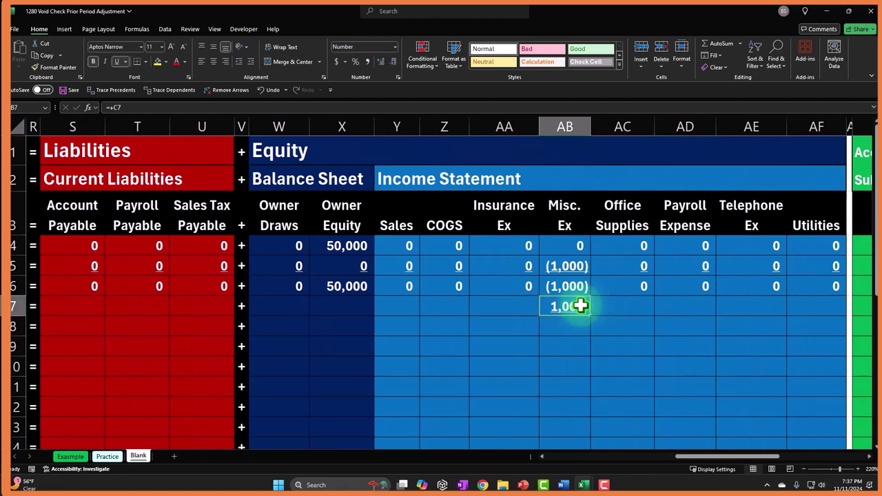
# Fill the remaining asset accounts of the void row, Undeposited Funds through Acc. Depre (M7:Q7), with 0.
pyautogui.press('Left')
pyautogui.press('Left')
pyautogui.press('Left')
pyautogui.press('Left')
pyautogui.press('Left')
pyautogui.press('Left')
pyautogui.press('Left')
pyautogui.press('Left')
pyautogui.press('Left')
pyautogui.press('Left')
pyautogui.press('Left')
pyautogui.press('Left')
pyautogui.press('Left')
pyautogui.press('Left')
pyautogui.press('Left')
pyautogui.press('Left')
pyautogui.press('Left')
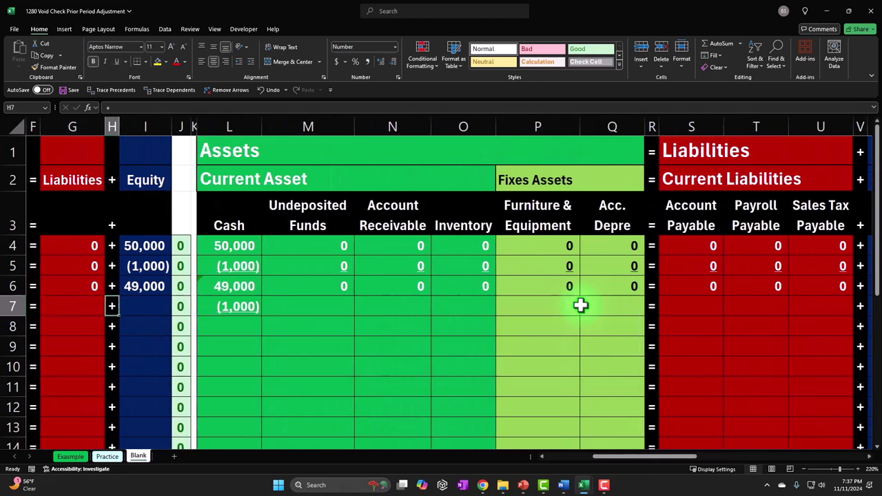
pyautogui.press('Right')
pyautogui.press('Right')
pyautogui.write('00')
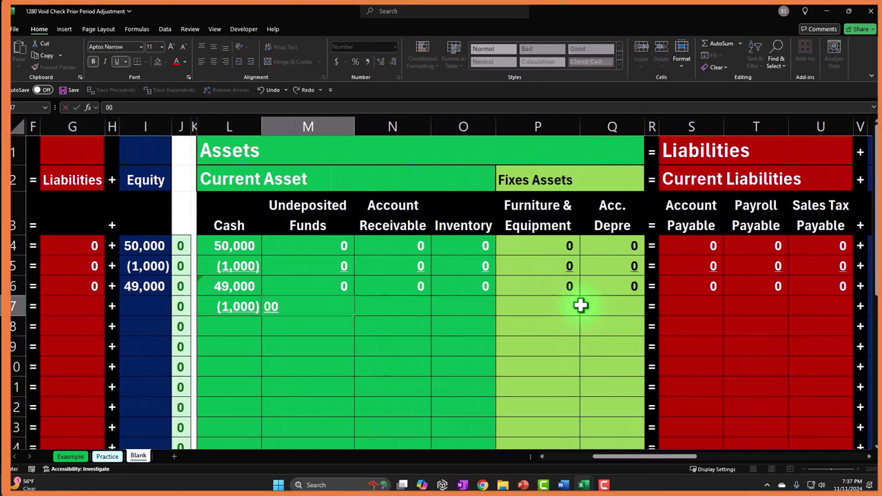
pyautogui.press('Right')
pyautogui.write('0')
pyautogui.press('Right')
pyautogui.write('0')
pyautogui.press('Right')
pyautogui.write('0')
pyautogui.press('Right')
pyautogui.write('0')
pyautogui.press('Right')
pyautogui.press('Right')
# Enter 0 for the three liability accounts of the void row, S7 to U7.
pyautogui.write('0')
pyautogui.press('Right')
pyautogui.write('0')
pyautogui.press('Right')
pyautogui.write('0')
pyautogui.press('Right')
pyautogui.press('Right')
# Enter 0 in the void row's equity accounts from Owner Draws through Insurance Ex (W7:AA7).
pyautogui.write('0')
pyautogui.press('Right')
pyautogui.write('0')
pyautogui.press('Right')
pyautogui.write('0')
pyautogui.press('Right')
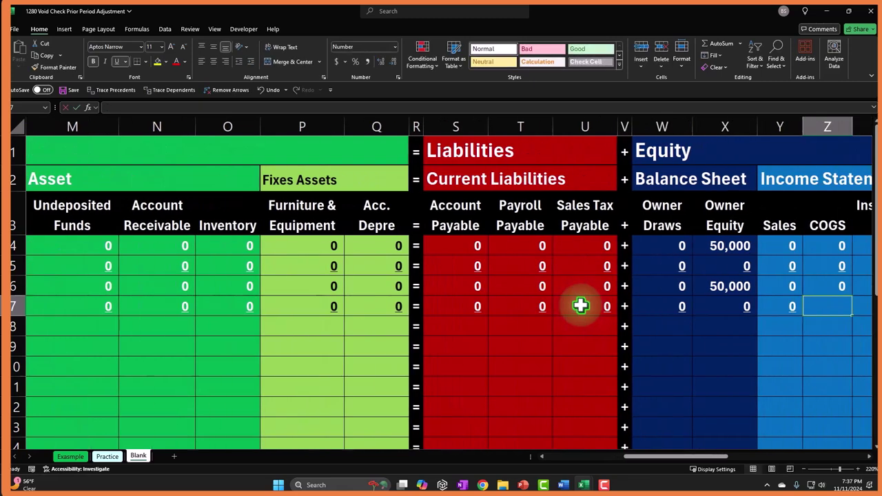
pyautogui.write('0')
pyautogui.press('Right')
pyautogui.write('0')
pyautogui.press('Right')
# Overwrite the Misc. Ex formula in AB7 with 0, then undo that entry.
pyautogui.write('0')
pyautogui.press('Right')
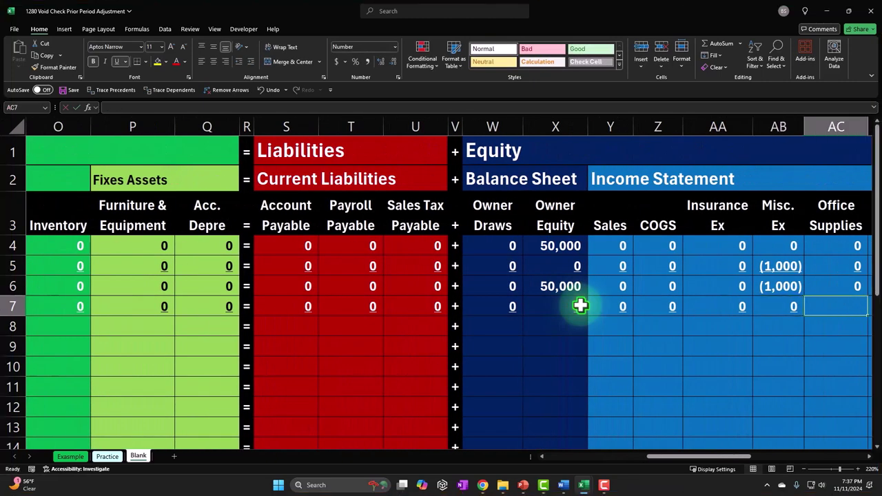
pyautogui.click(277, 90)
# Enter 0 in the void row's remaining expense accounts, Office Supplies through Utilities (AC7:AF7).
pyautogui.press('Right')
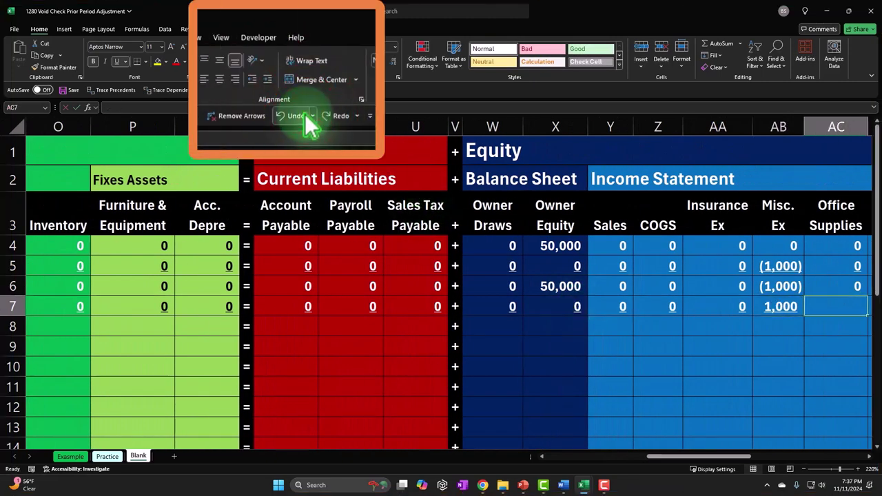
pyautogui.write('0')
pyautogui.press('Right')
pyautogui.write('0')
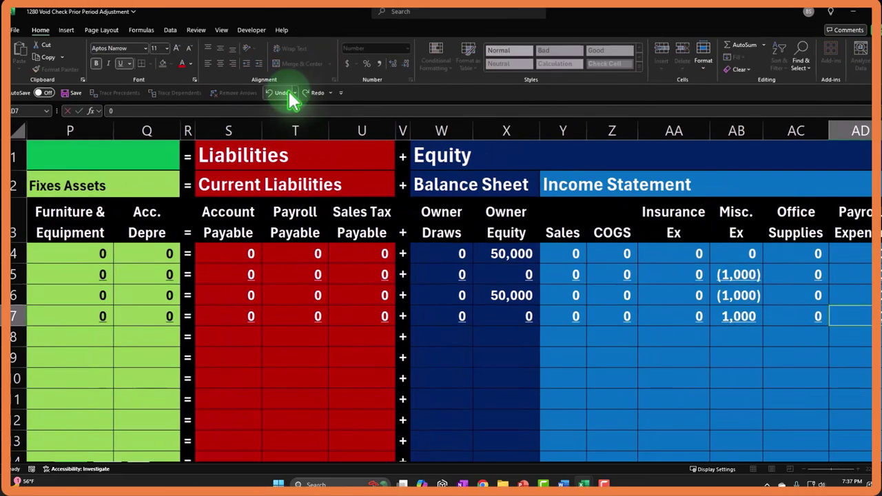
pyautogui.press('Right')
pyautogui.press('Right')
pyautogui.press('Right')
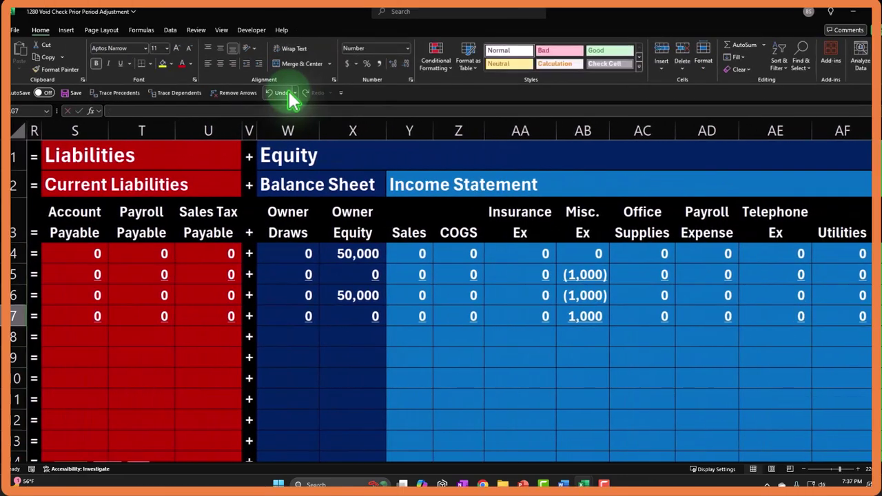
# Remove the underline from the void row's account entries in W7:AF7 and L7:U7.
pyautogui.click(312, 318)
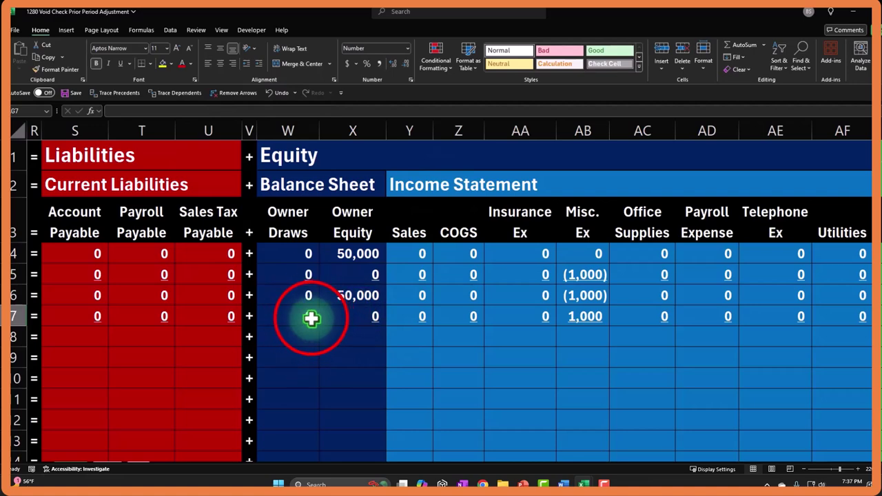
pyautogui.moveTo(311, 317); pyautogui.dragTo(823, 310)
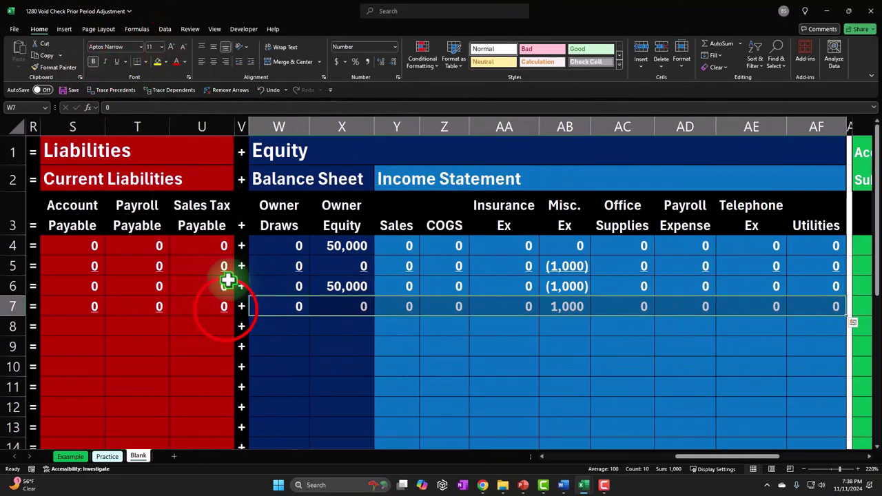
pyautogui.click(207, 317)
pyautogui.moveTo(194, 309)
pyautogui.mouseDown()
pyautogui.moveTo(69, 339)
pyautogui.moveTo(158, 328)
pyautogui.moveTo(69, 335)
pyautogui.moveTo(227, 339)
pyautogui.mouseUp()
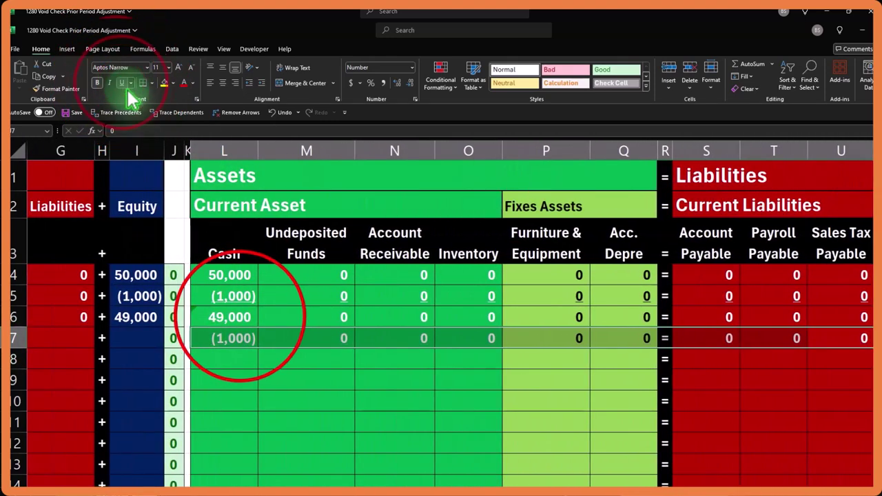
# Underline the row 6 asset balances in L6:Q6 and select the liability balances beside them.
pyautogui.moveTo(256, 312); pyautogui.dragTo(622, 315)
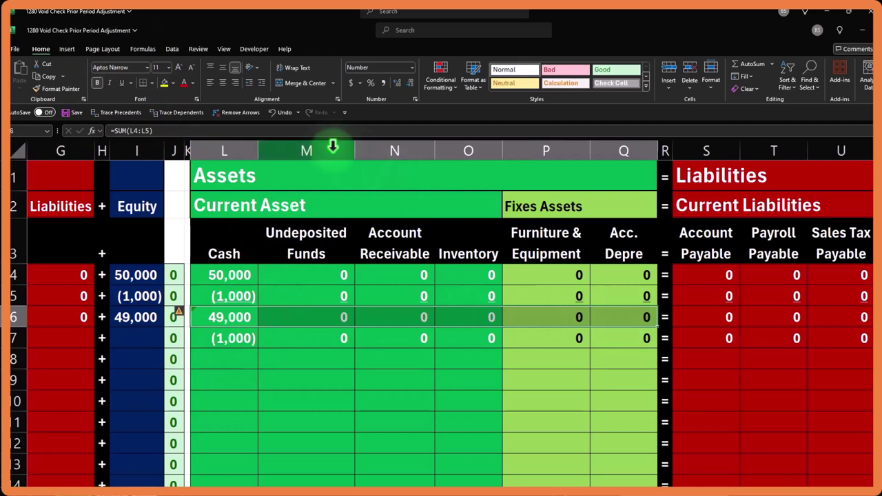
pyautogui.click(121, 84)
pyautogui.moveTo(703, 325); pyautogui.dragTo(823, 311)
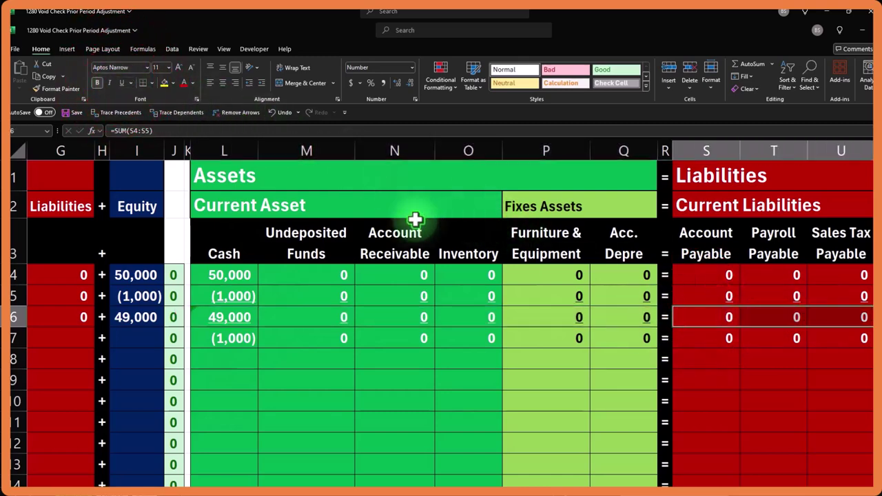
# Undo the underline changes made to rows 6 and 7.
pyautogui.click(271, 112)
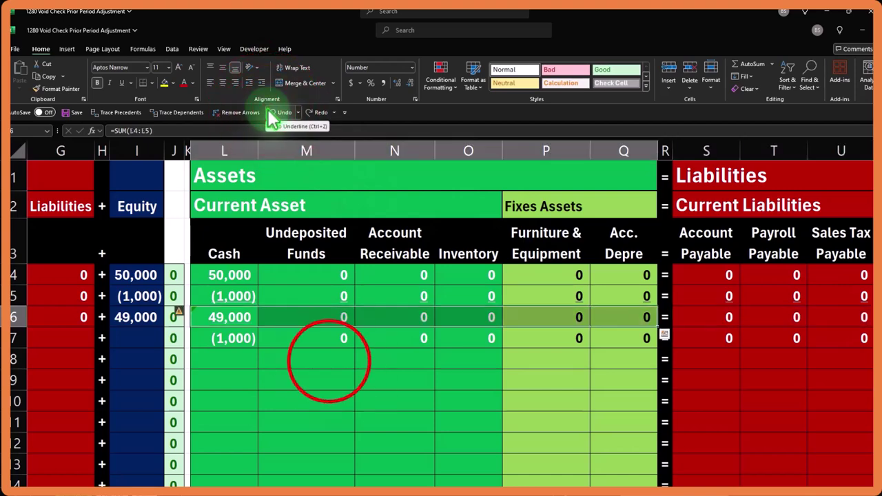
pyautogui.click(329, 361)
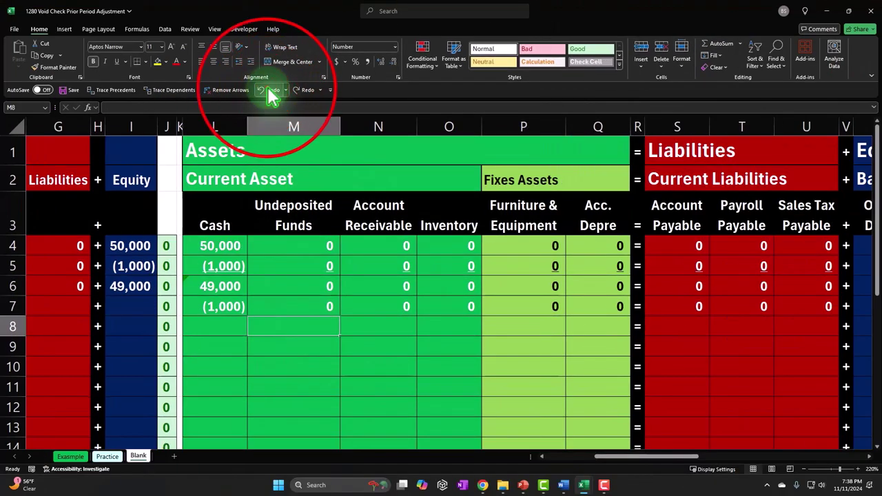
pyautogui.click(282, 114)
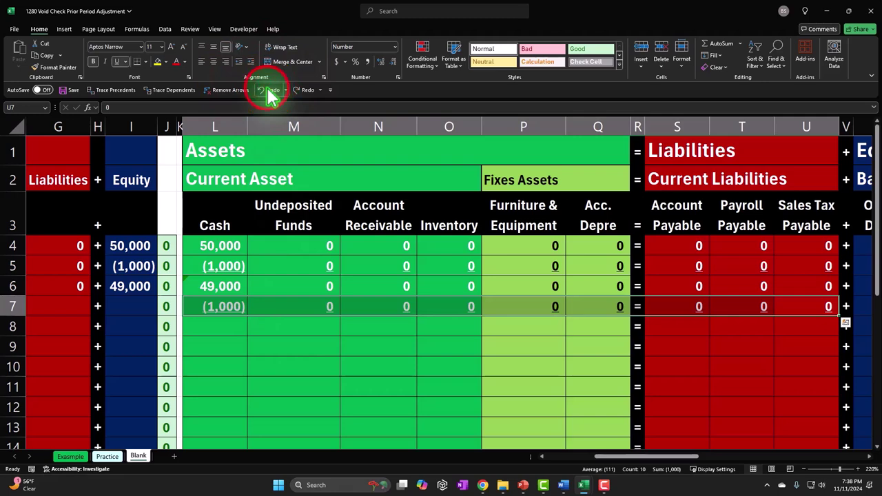
pyautogui.click(270, 91)
# Extend the Assets, Liabilities and Equity total formulas from row 6 down to the void row 7.
pyautogui.moveTo(617, 461); pyautogui.dragTo(557, 463)
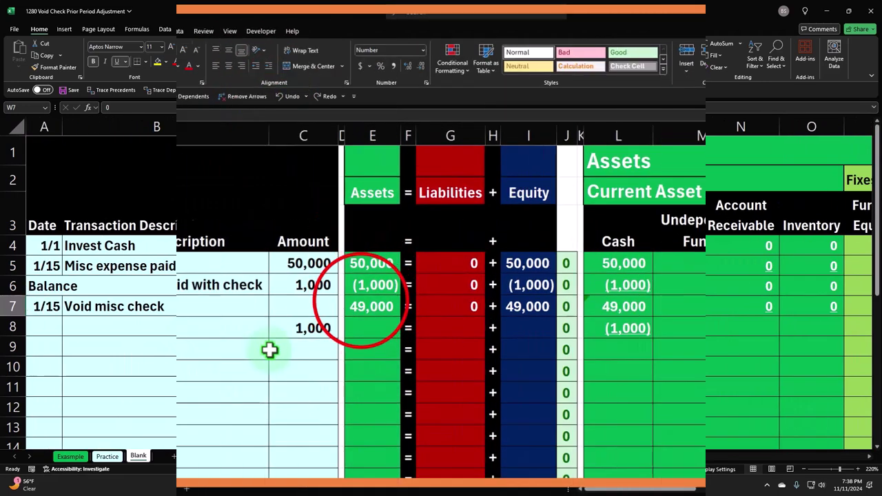
pyautogui.click(375, 306)
pyautogui.moveTo(400, 317); pyautogui.dragTo(400, 335)
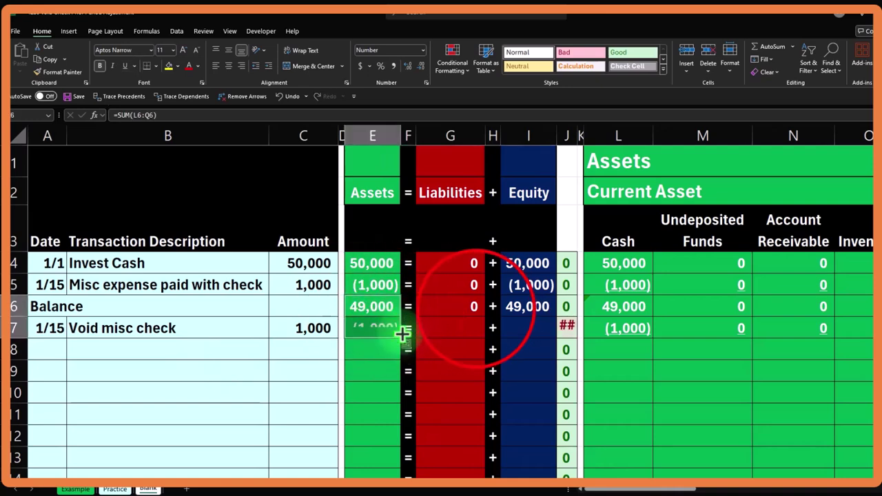
pyautogui.click(476, 311)
pyautogui.moveTo(488, 326); pyautogui.dragTo(486, 331)
pyautogui.click(531, 307)
pyautogui.moveTo(557, 315); pyautogui.dragTo(559, 336)
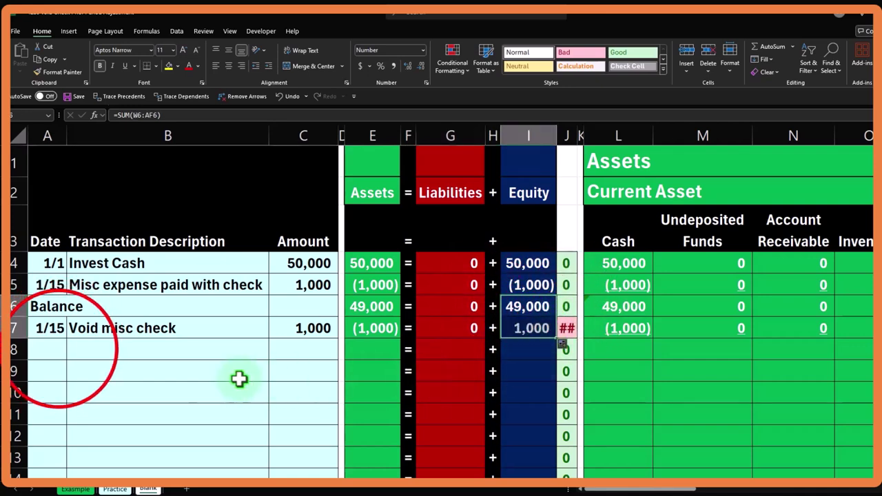
# Label row 8 as "Balance" in the Date column.
pyautogui.click(62, 352)
pyautogui.write('Balance')
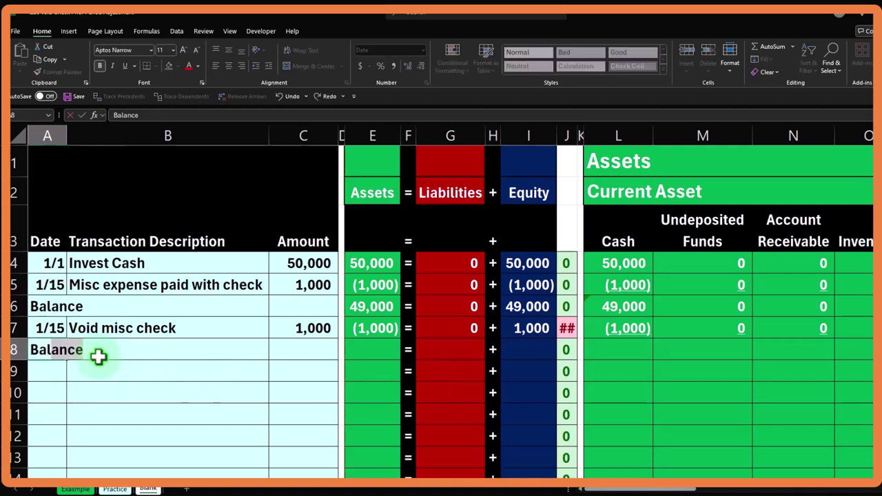
pyautogui.press('Tab')
pyautogui.press('Tab')
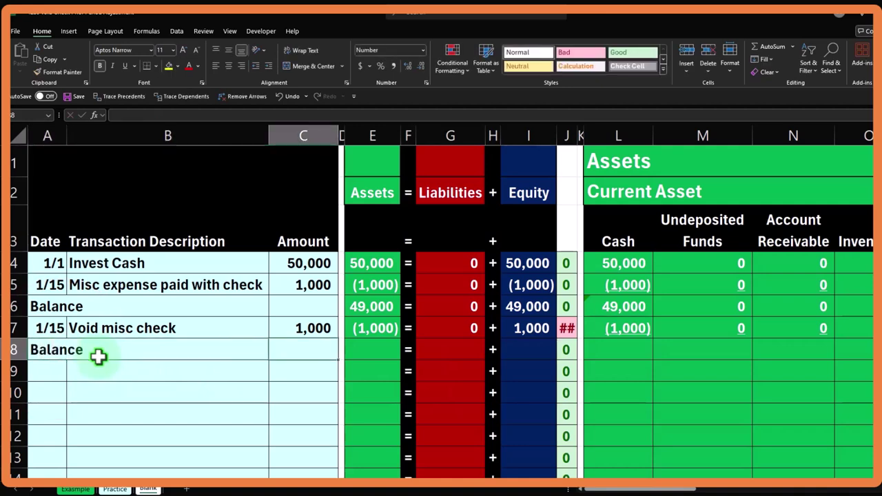
# Correct the void row's Cash entry in L7 to reference the positive amount in C7.
pyautogui.press('Tab')
pyautogui.press('Tab')
pyautogui.press('Tab')
pyautogui.press('Tab')
pyautogui.press('Tab')
pyautogui.press('Tab')
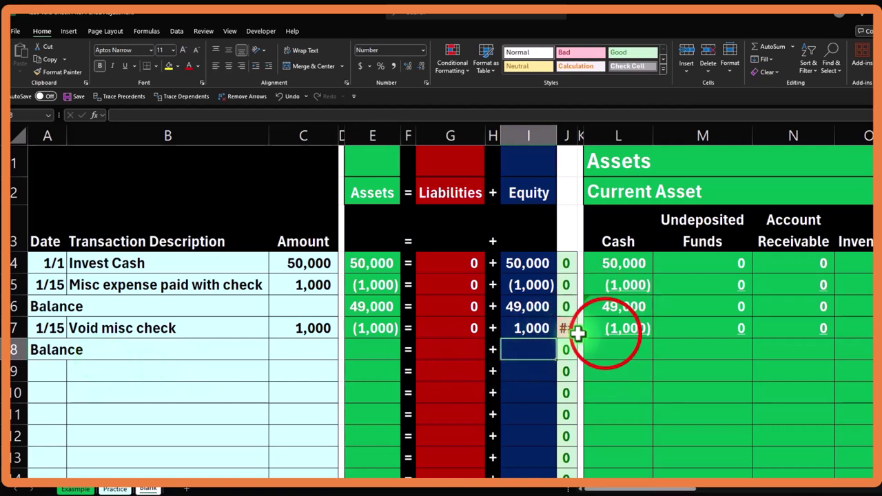
pyautogui.click(607, 329)
pyautogui.write('+')
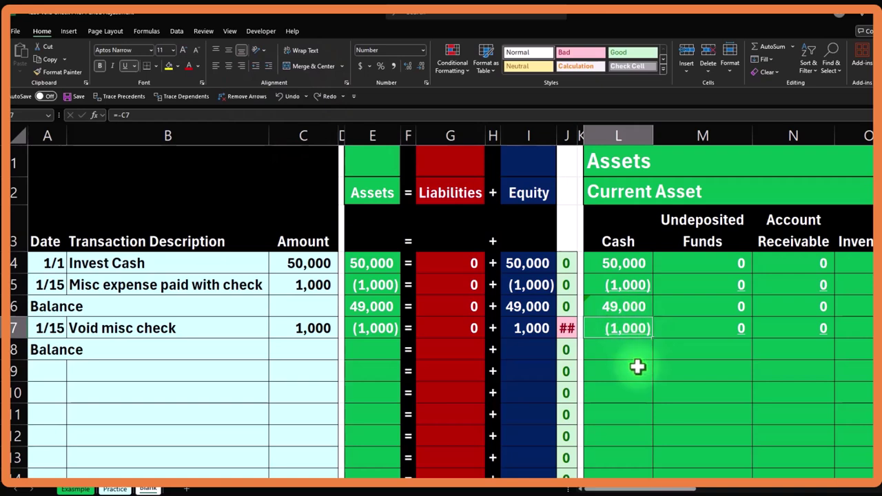
pyautogui.write('+')
pyautogui.press('Left')
pyautogui.press('Left')
pyautogui.press('Left')
pyautogui.press('Left')
pyautogui.press('Left')
pyautogui.press('Left')
pyautogui.press('Left')
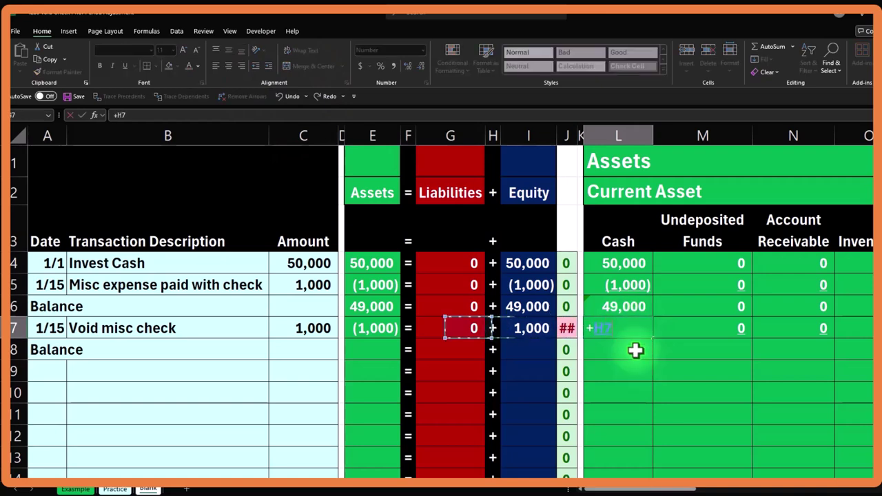
pyautogui.press('Left')
pyautogui.press('Left')
pyautogui.press('Return')
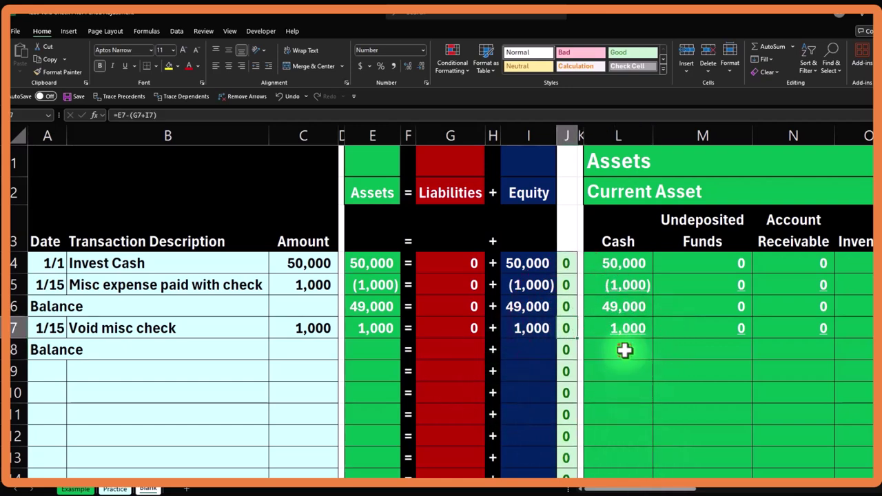
# Calculate the row 8 Cash balance in L8 with a SUM of L6:L7.
pyautogui.write('=sum(')
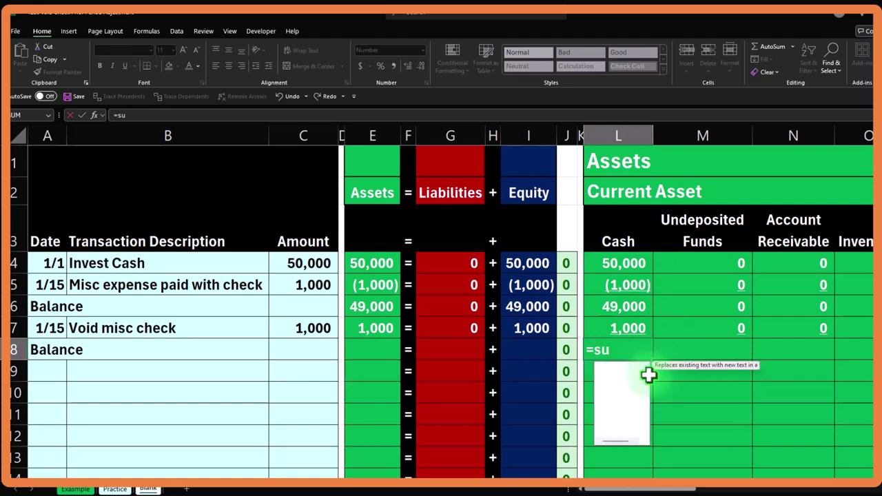
pyautogui.hotkey('shift', 'Up')
pyautogui.press('Return')
pyautogui.click(650, 374)
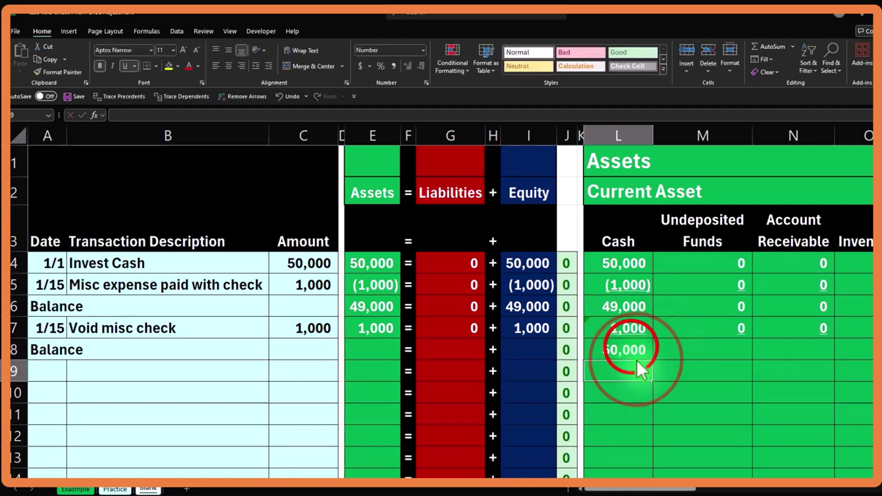
# Copy the Cash balance formula from L8 across the other asset columns M8:Q8, pasting formulas only.
pyautogui.click(630, 348)
pyautogui.hotkey('ctrl', 'c')
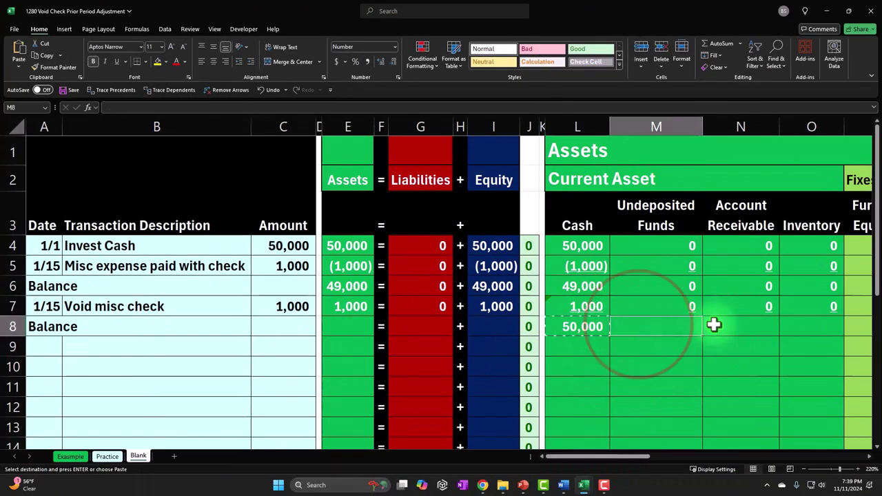
pyautogui.moveTo(714, 325); pyautogui.dragTo(683, 330)
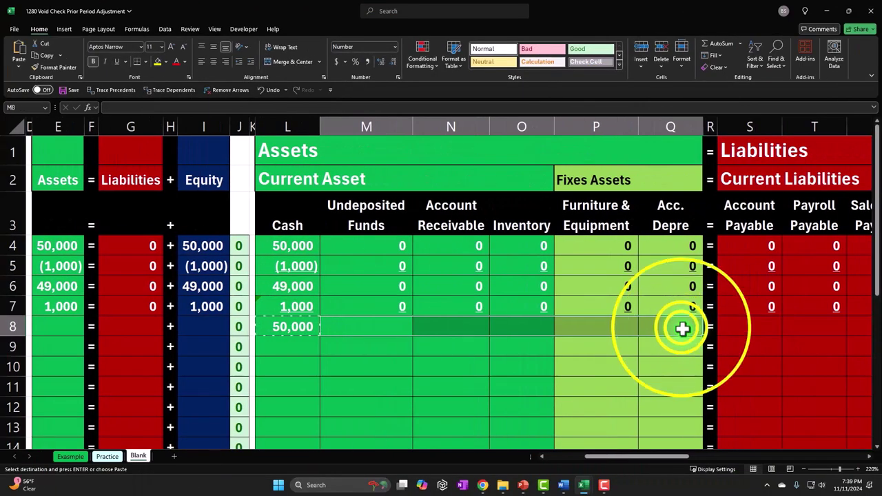
pyautogui.rightClick(681, 328)
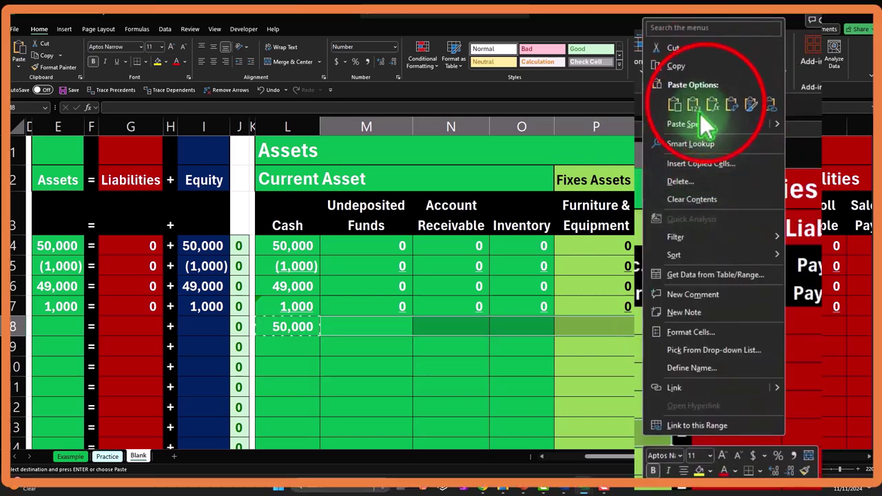
pyautogui.click(712, 104)
# Paste the same balance formula, formulas only, into the liability cells S8:U8 and the equity cells W8:AF8.
pyautogui.moveTo(777, 335); pyautogui.dragTo(611, 331)
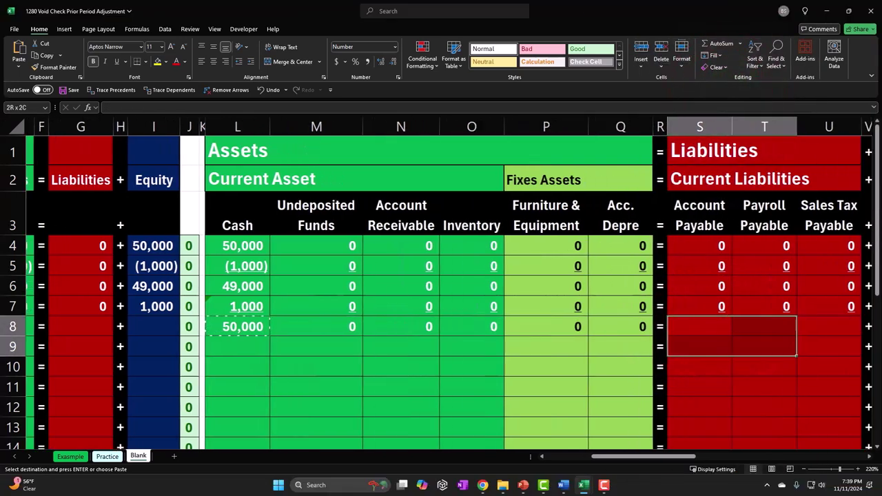
pyautogui.rightClick(621, 324)
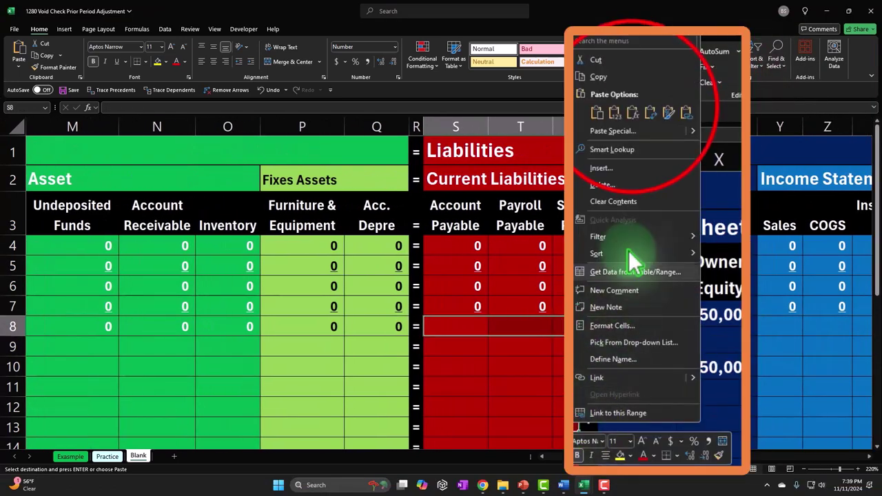
pyautogui.click(666, 92)
pyautogui.moveTo(680, 329); pyautogui.dragTo(807, 329)
pyautogui.rightClick(807, 328)
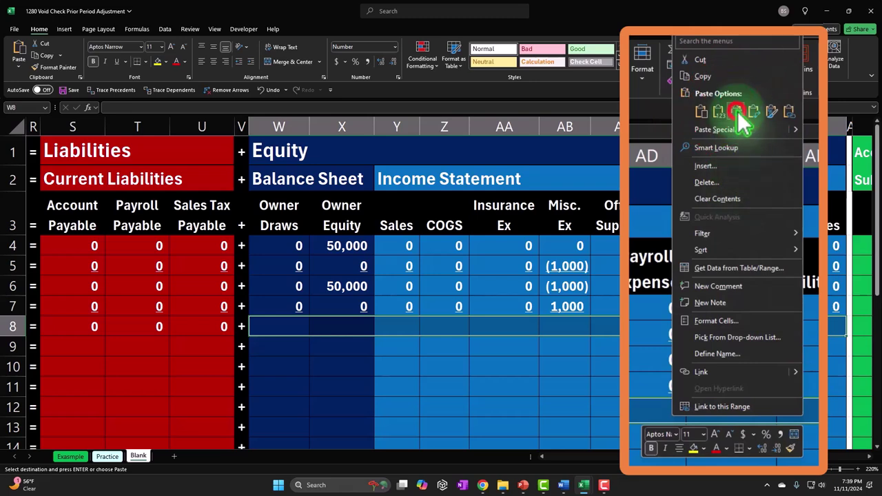
pyautogui.click(738, 112)
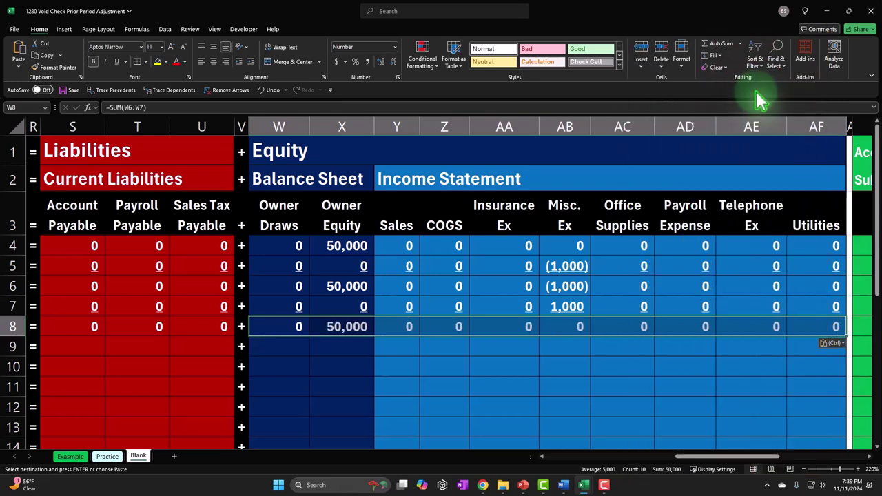
# Examine the check and void entries in the Misc. Ex column, cells AB5 and AB7.
pyautogui.click(566, 306)
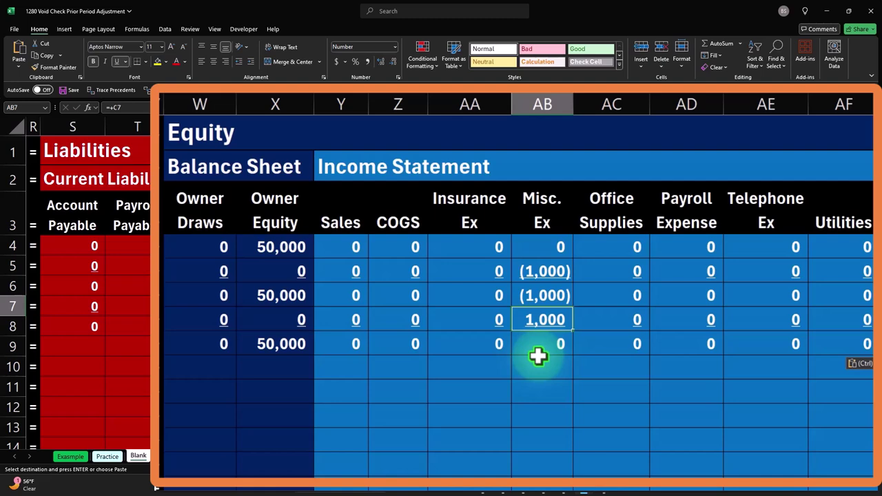
pyautogui.click(544, 272)
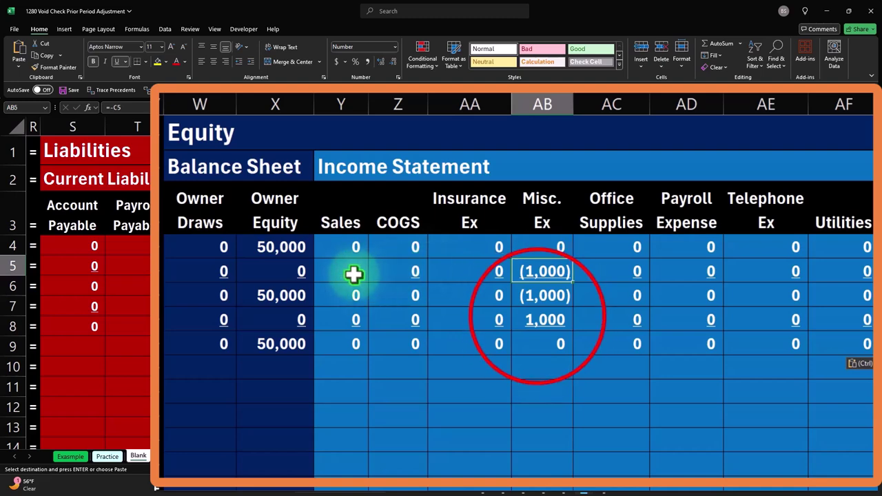
pyautogui.click(538, 318)
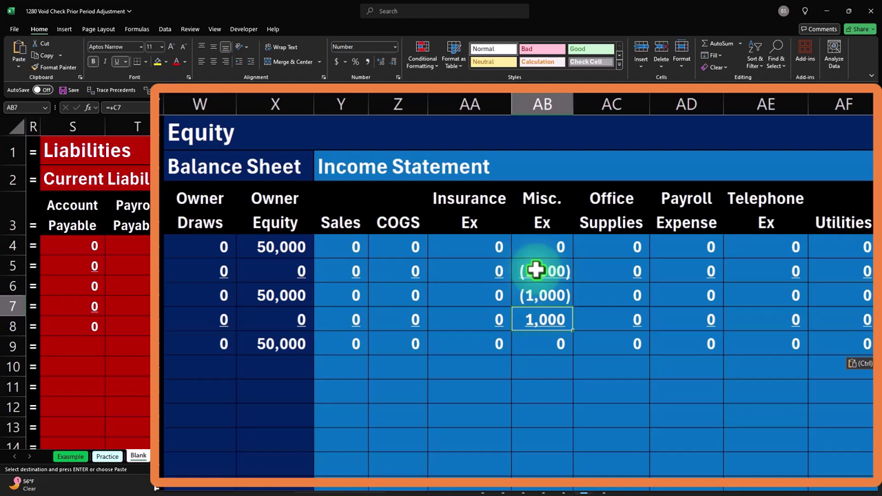
# Enter the date 2/20 for a new transaction in A9.
pyautogui.press('Down')
pyautogui.press('Down')
pyautogui.press('Down')
pyautogui.press('Left')
pyautogui.press('Left')
pyautogui.press('Left')
pyautogui.press('Left')
pyautogui.press('Left')
pyautogui.press('Left')
pyautogui.press('Left')
pyautogui.press('Left')
pyautogui.press('Left')
pyautogui.press('Left')
pyautogui.press('Left')
pyautogui.press('Left')
pyautogui.press('Left')
pyautogui.press('Left')
pyautogui.press('Left')
pyautogui.press('Left')
pyautogui.press('Up')
pyautogui.press('Home')
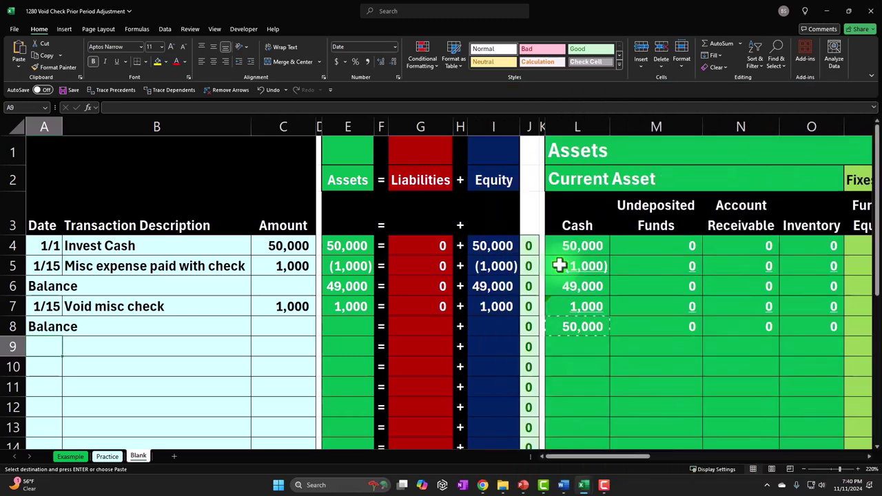
pyautogui.write('28/')
pyautogui.press('BackSpace')
pyautogui.press('BackSpace')
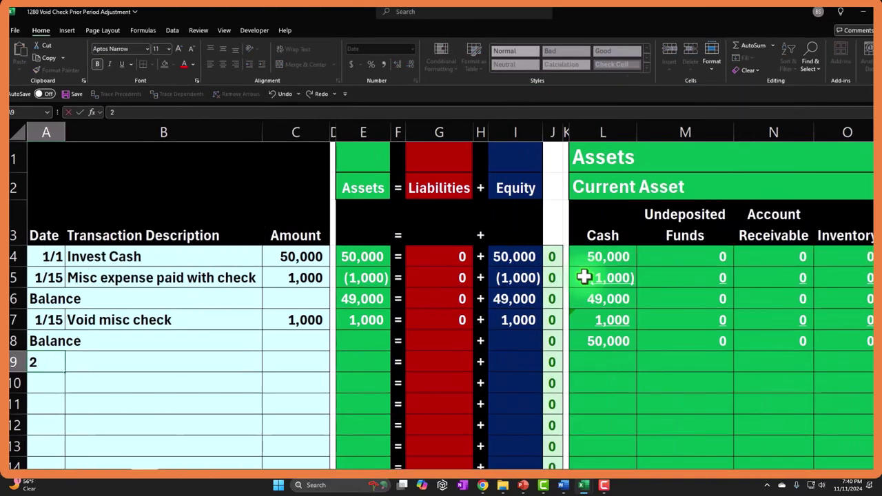
pyautogui.write('/20')
pyautogui.press('Tab')
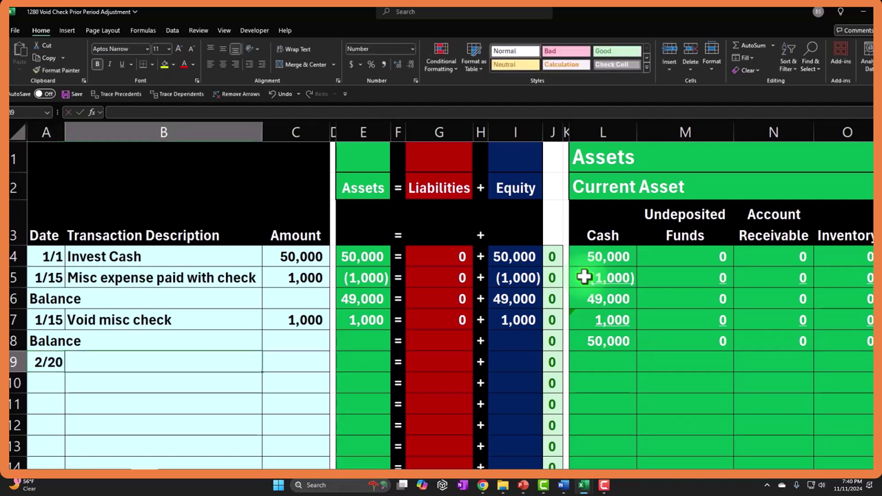
# Describe the row 9 transaction as "Buy office supply for check p/y" and set its amount to 2,000.
pyautogui.write('Buy office supply for check p/y')
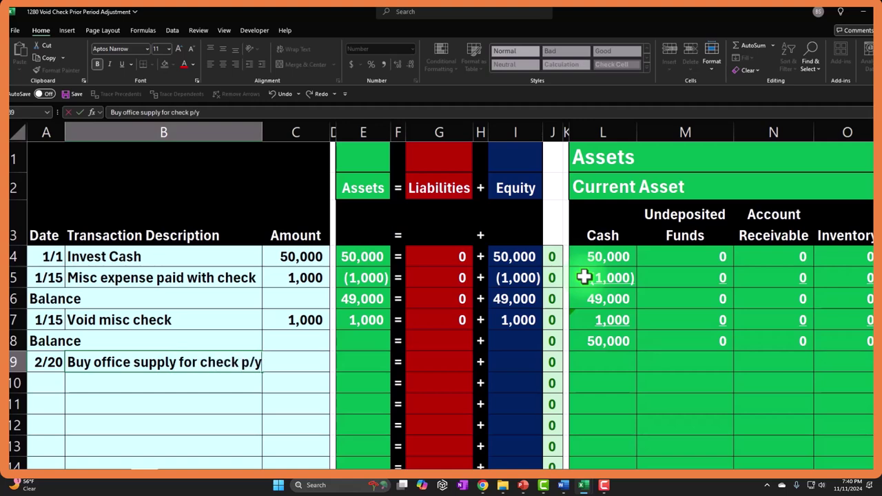
pyautogui.press('Return')
pyautogui.press('Right')
pyautogui.press('Right')
pyautogui.press('Up')
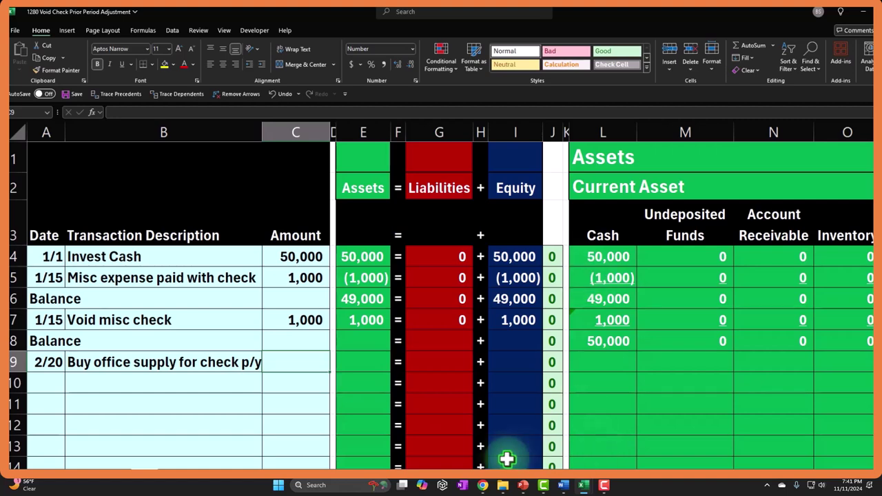
pyautogui.write('2,0')
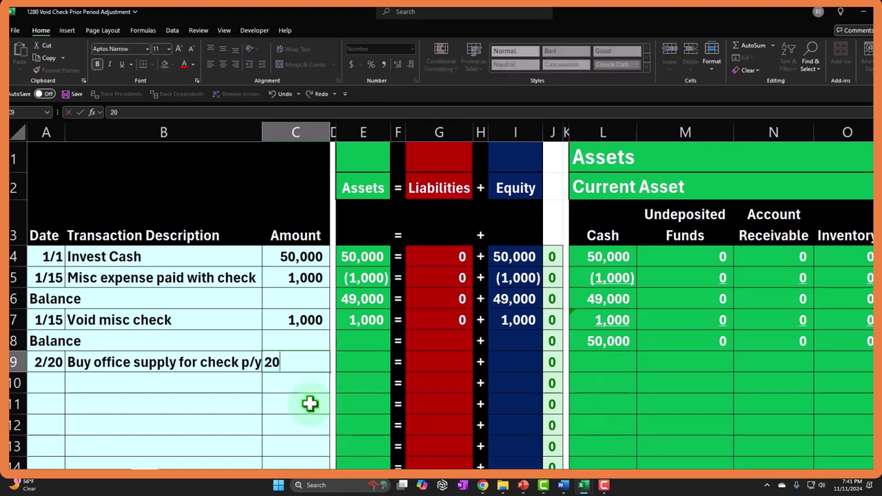
pyautogui.write('00')
# Record the Cash decrease in L9 as the negative of the amount in C9.
pyautogui.press('Tab')
pyautogui.press('Tab')
pyautogui.press('Tab')
pyautogui.press('Tab')
pyautogui.press('Tab')
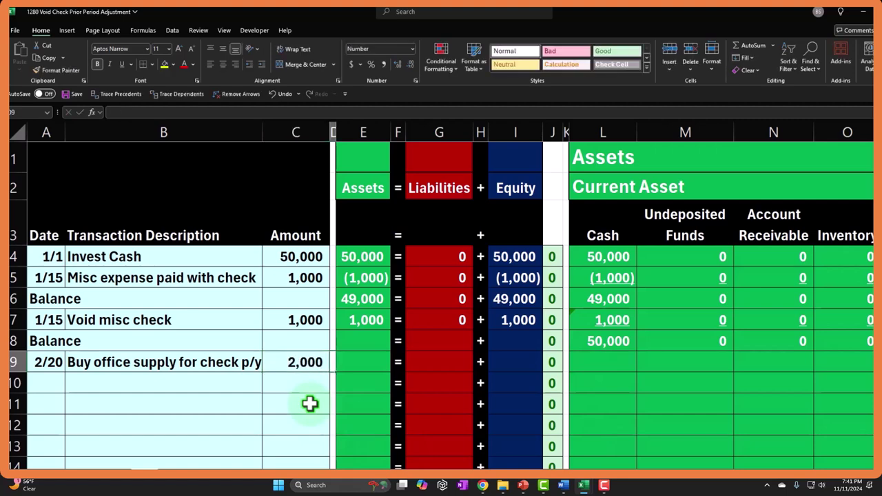
pyautogui.press('Tab')
pyautogui.press('Tab')
pyautogui.press('Tab')
pyautogui.press('Tab')
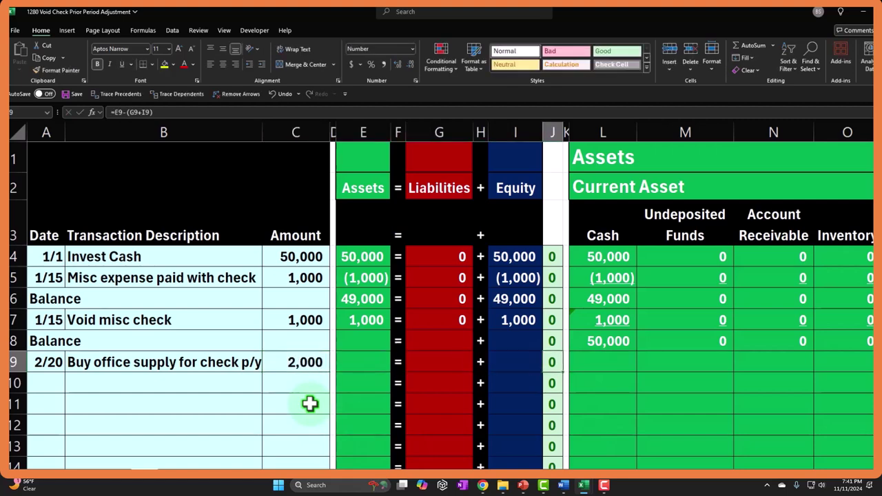
pyautogui.write('=')
pyautogui.press('Left')
pyautogui.press('Left')
pyautogui.press('Left')
pyautogui.press('Left')
pyautogui.press('Left')
pyautogui.press('Left')
pyautogui.press('Left')
pyautogui.press('Left')
pyautogui.press('Left')
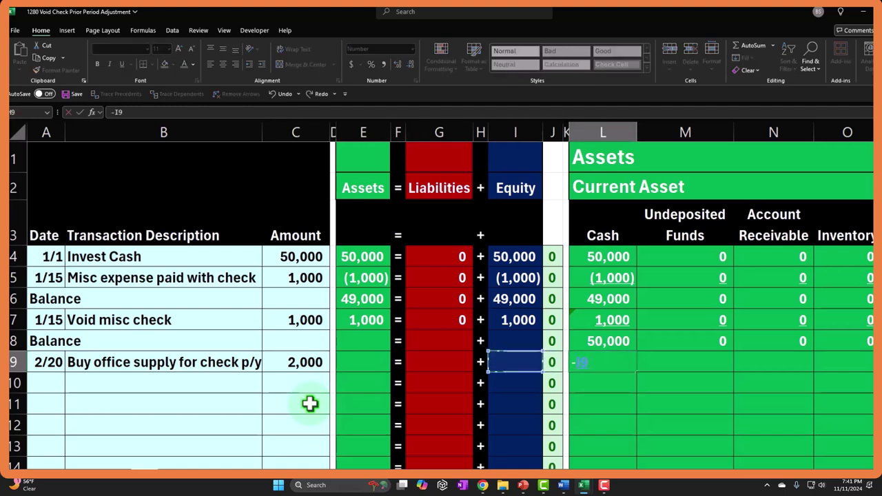
pyautogui.press('Return')
# Record the Office Supplies expense in AC9 as the negative of the amount in C9.
pyautogui.press('Up')
pyautogui.press('Right')
pyautogui.press('Right')
pyautogui.press('Right')
pyautogui.press('Right')
pyautogui.press('Right')
pyautogui.press('Right')
pyautogui.press('Right')
pyautogui.press('Right')
pyautogui.press('Right')
pyautogui.press('Right')
pyautogui.press('Right')
pyautogui.press('Right')
pyautogui.press('Right')
pyautogui.press('Right')
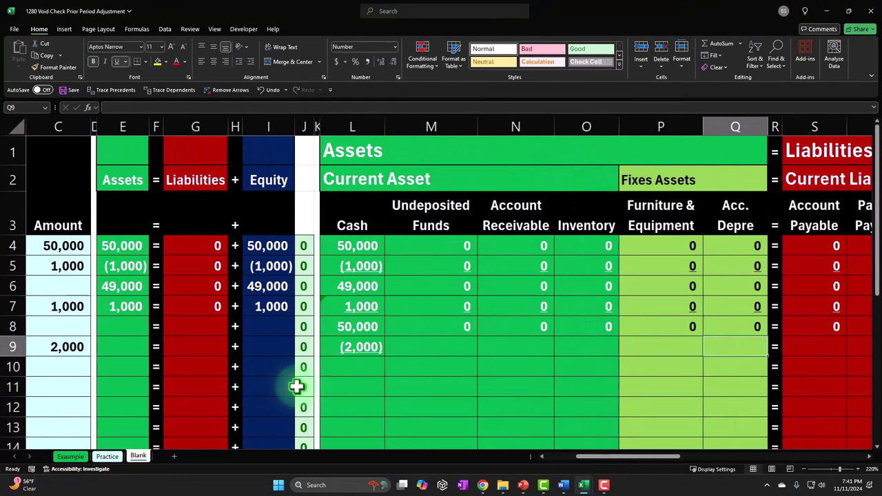
pyautogui.press('Right')
pyautogui.press('Right')
pyautogui.press('Right')
pyautogui.press('Right')
pyautogui.press('Right')
pyautogui.press('Right')
pyautogui.press('Right')
pyautogui.press('Right')
pyautogui.press('Right')
pyautogui.press('Right')
pyautogui.press('Right')
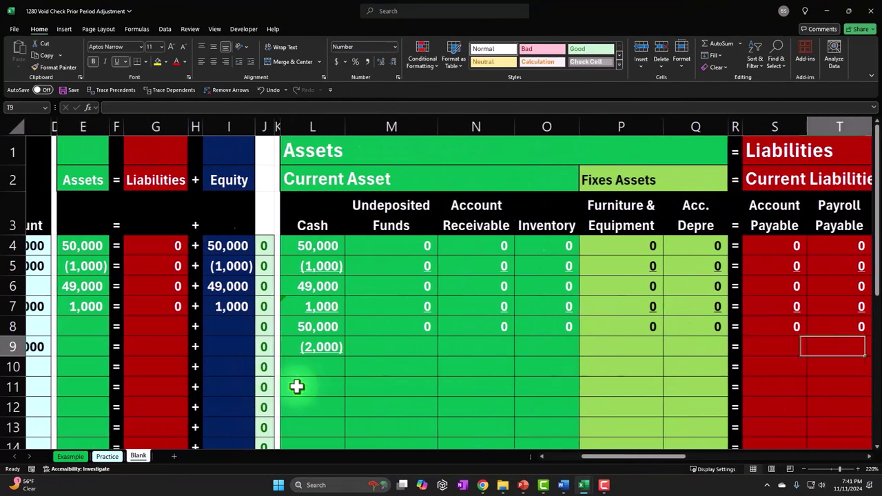
pyautogui.press('Right')
pyautogui.press('Right')
pyautogui.press('Right')
pyautogui.press('Right')
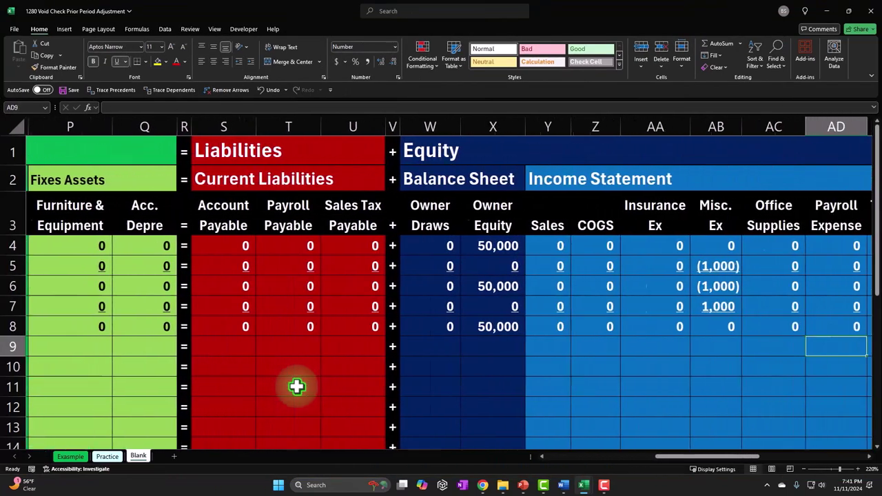
pyautogui.press('Left')
pyautogui.press('Left')
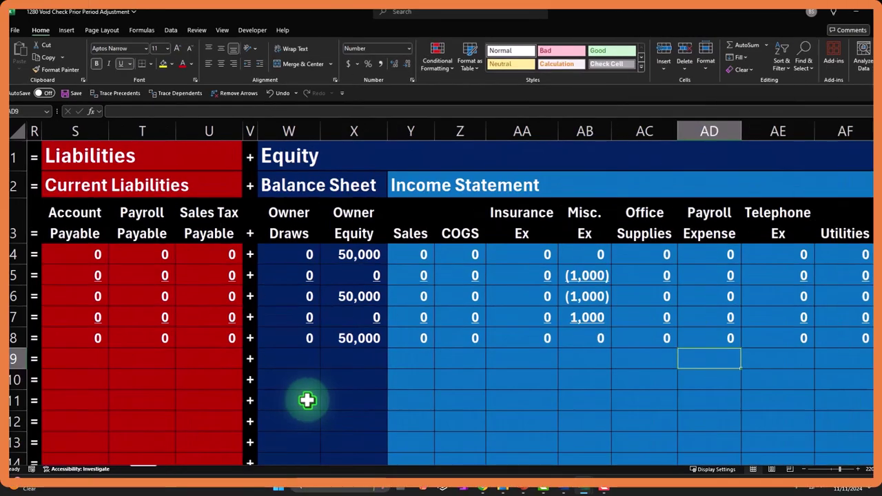
pyautogui.press('Left')
pyautogui.write('-')
pyautogui.press('Left')
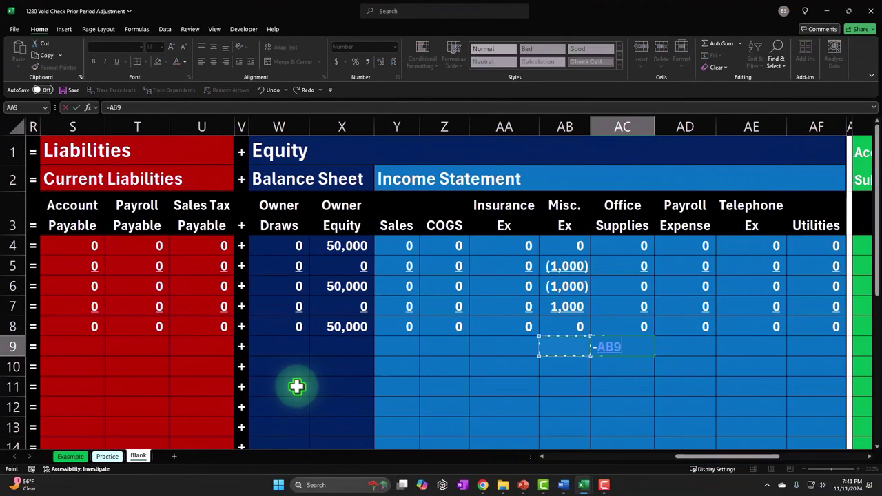
pyautogui.press('Left')
pyautogui.press('Left')
pyautogui.press('Left')
pyautogui.press('Left')
pyautogui.press('Left')
pyautogui.press('Left')
pyautogui.press('Left')
pyautogui.press('Left')
pyautogui.press('Left')
pyautogui.press('Left')
pyautogui.press('Left')
pyautogui.press('Left')
pyautogui.press('Left')
pyautogui.press('Left')
pyautogui.press('Left')
pyautogui.press('Left')
pyautogui.press('Left')
pyautogui.press('Left')
pyautogui.press('Left')
pyautogui.press('Left')
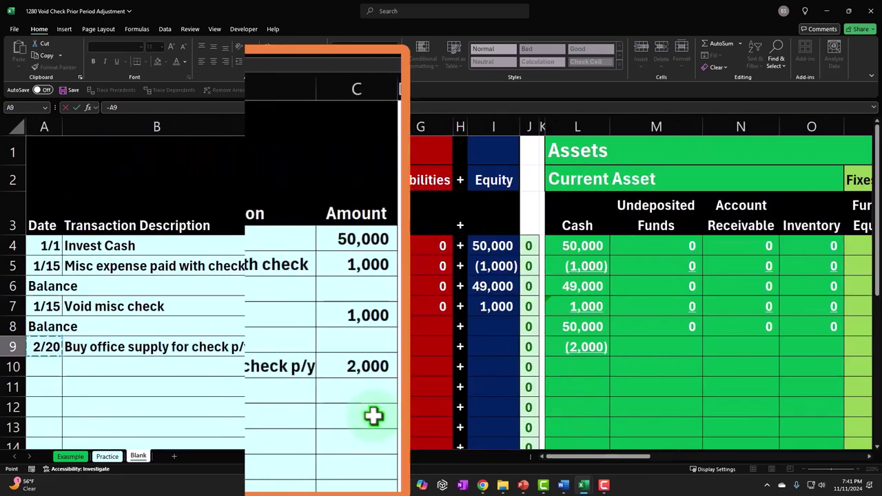
pyautogui.press('Return')
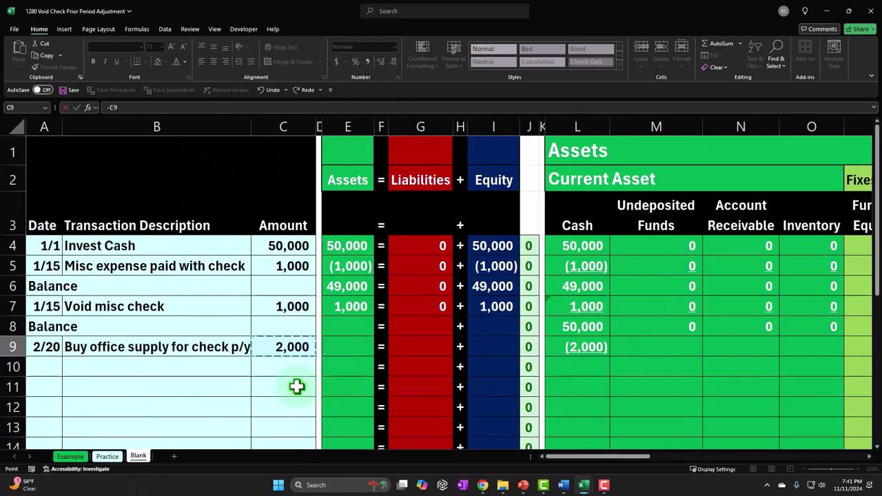
# Fill the remaining asset cells M9 through Q9 of the office supply transaction with 0.
pyautogui.press('Right')
pyautogui.press('Left')
pyautogui.press('Left')
pyautogui.press('Left')
pyautogui.press('Left')
pyautogui.press('Left')
pyautogui.press('Left')
pyautogui.press('Left')
pyautogui.press('Left')
pyautogui.press('Left')
pyautogui.press('Left')
pyautogui.press('Left')
pyautogui.press('Left')
pyautogui.press('Left')
pyautogui.press('Left')
pyautogui.press('Left')
pyautogui.press('Left')
pyautogui.press('Left')
pyautogui.press('Left')
pyautogui.press('Left')
pyautogui.press('Left')
pyautogui.press('Right')
pyautogui.press('Right')
pyautogui.press('Right')
pyautogui.press('Right')
pyautogui.press('Right')
pyautogui.press('Right')
pyautogui.press('Right')
pyautogui.press('Right')
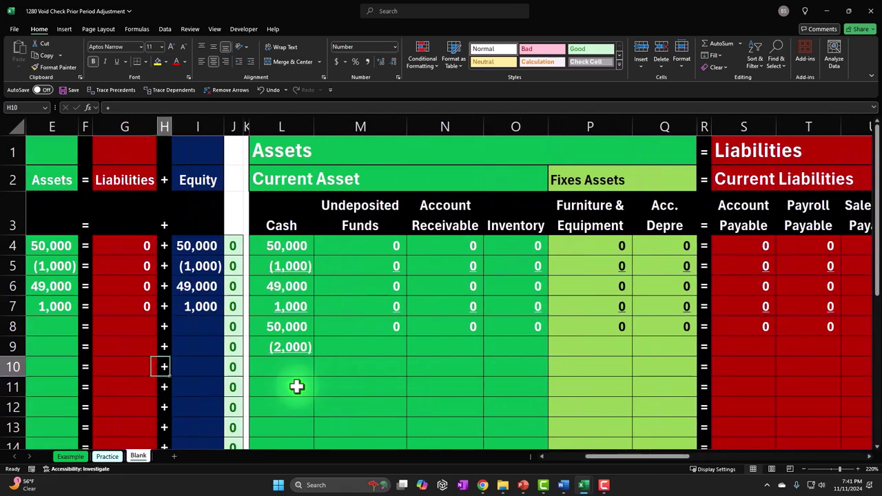
pyautogui.press('Up')
pyautogui.write('0')
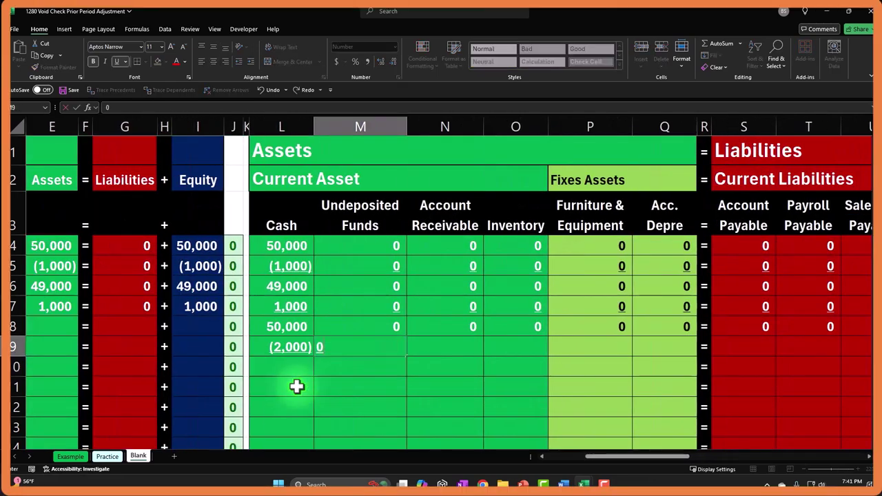
pyautogui.press('Right')
pyautogui.write('0')
pyautogui.press('Right')
pyautogui.write('0')
pyautogui.press('Right')
pyautogui.write('0')
pyautogui.press('Right')
pyautogui.write('0')
# Enter 0 in the liability cells S9 through U9 of the office supply transaction.
pyautogui.press('Right')
pyautogui.press('Right')
pyautogui.write('0')
pyautogui.press('Right')
pyautogui.write('0')
pyautogui.press('Right')
pyautogui.write('0')
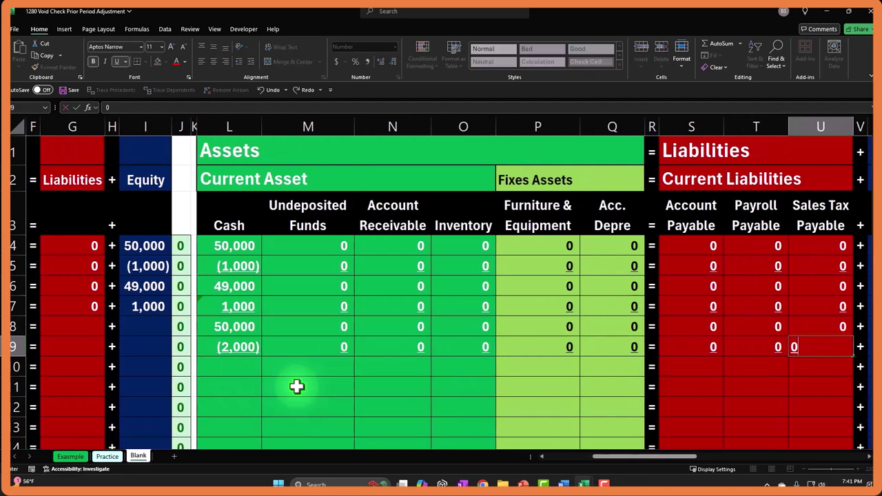
# Enter 0 in the equity cells W9 through AB9 and AD9 through AF9, skipping Office Supplies.
pyautogui.press('Right')
pyautogui.press('Right')
pyautogui.write('0')
pyautogui.press('Right')
pyautogui.write('0')
pyautogui.press('Right')
pyautogui.write('0')
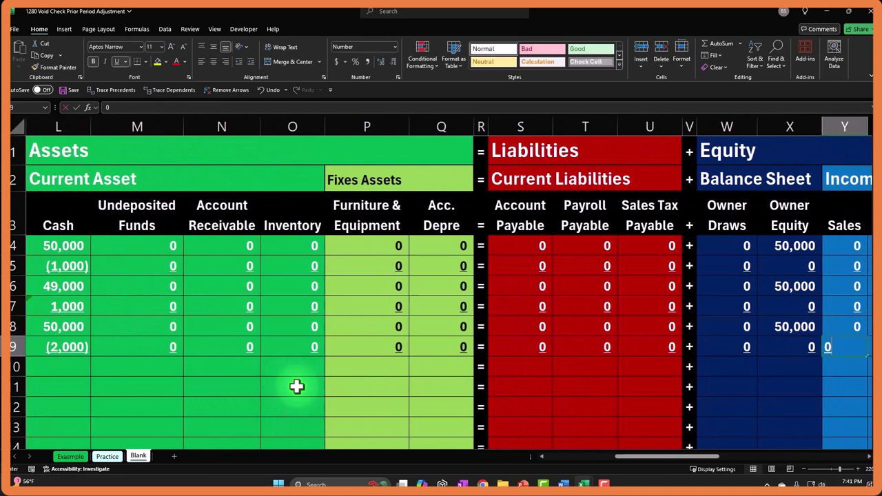
pyautogui.press('Right')
pyautogui.write('0')
pyautogui.press('Right')
pyautogui.write('0')
pyautogui.press('Right')
pyautogui.write('0')
pyautogui.press('Right')
pyautogui.press('Right')
pyautogui.write('0')
pyautogui.press('Right')
pyautogui.write('0')
pyautogui.press('Right')
pyautogui.write('0')
pyautogui.press('Right')
pyautogui.press('Left')
pyautogui.press('Left')
pyautogui.press('Left')
pyautogui.press('Left')
pyautogui.press('Left')
pyautogui.press('Left')
pyautogui.press('Left')
pyautogui.press('Left')
pyautogui.press('Left')
pyautogui.press('Left')
pyautogui.press('Left')
pyautogui.press('Left')
pyautogui.press('Left')
pyautogui.press('Left')
pyautogui.press('Left')
pyautogui.press('Left')
pyautogui.press('Left')
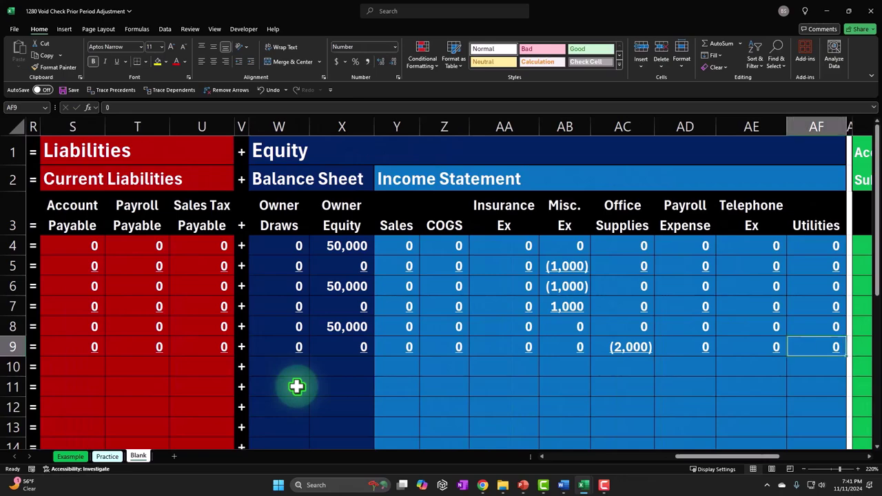
pyautogui.press('Left')
pyautogui.press('Left')
pyautogui.press('Left')
pyautogui.press('Left')
pyautogui.press('Left')
pyautogui.press('Left')
pyautogui.press('Left')
pyautogui.press('Left')
pyautogui.press('Left')
pyautogui.press('Left')
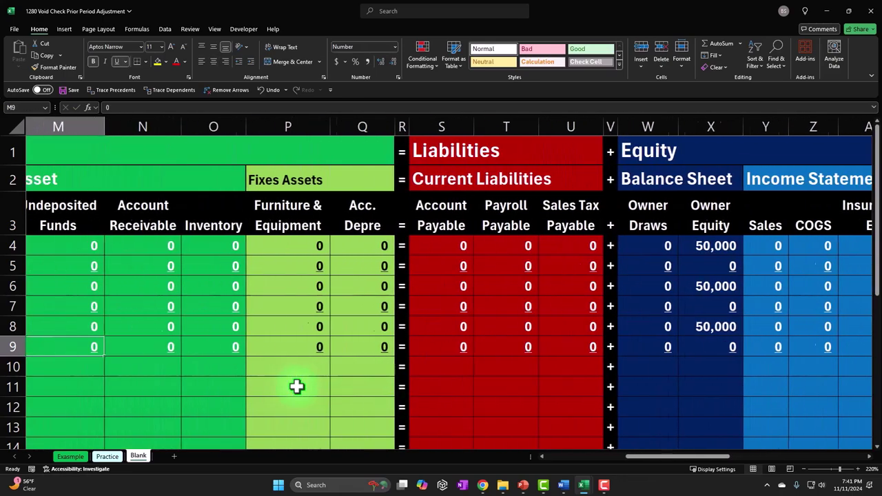
pyautogui.press('Left')
pyautogui.press('Left')
pyautogui.press('Left')
pyautogui.press('Left')
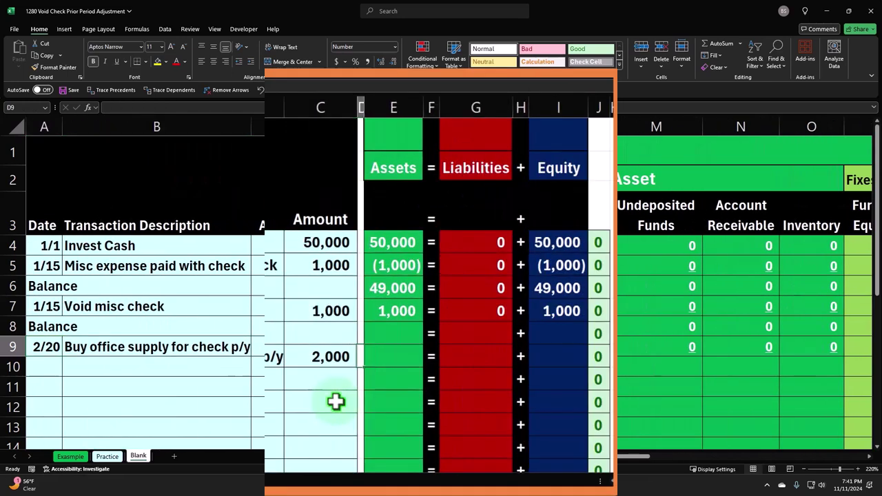
pyautogui.press('Left')
pyautogui.press('Down')
pyautogui.write('Bla')
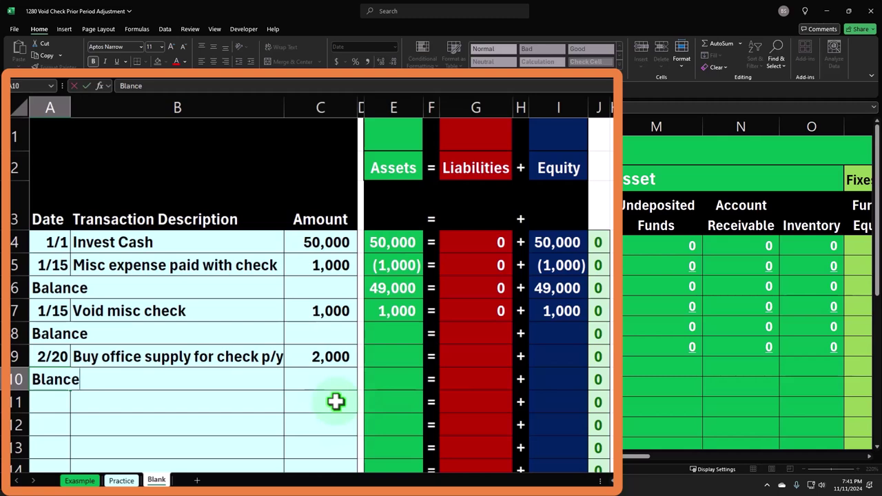
pyautogui.press('Right')
pyautogui.press('Right')
pyautogui.press('Right')
pyautogui.press('Right')
pyautogui.press('Right')
pyautogui.press('Right')
pyautogui.press('Right')
pyautogui.press('Right')
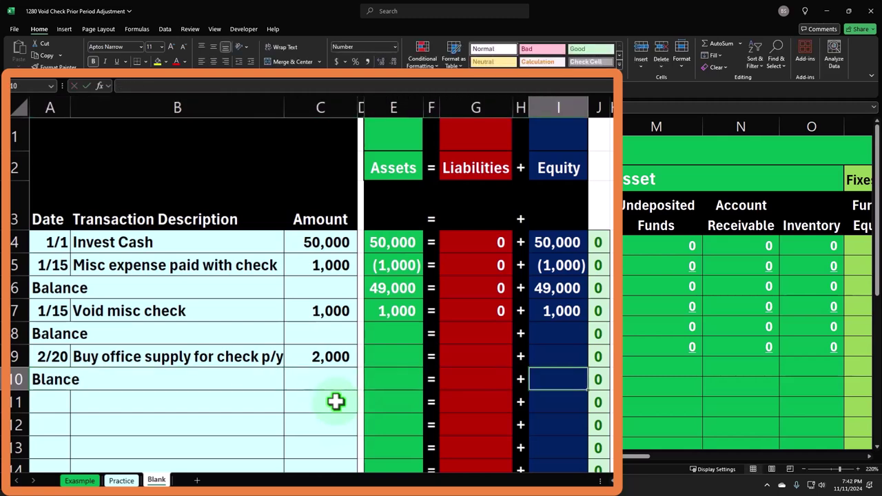
pyautogui.press('Right')
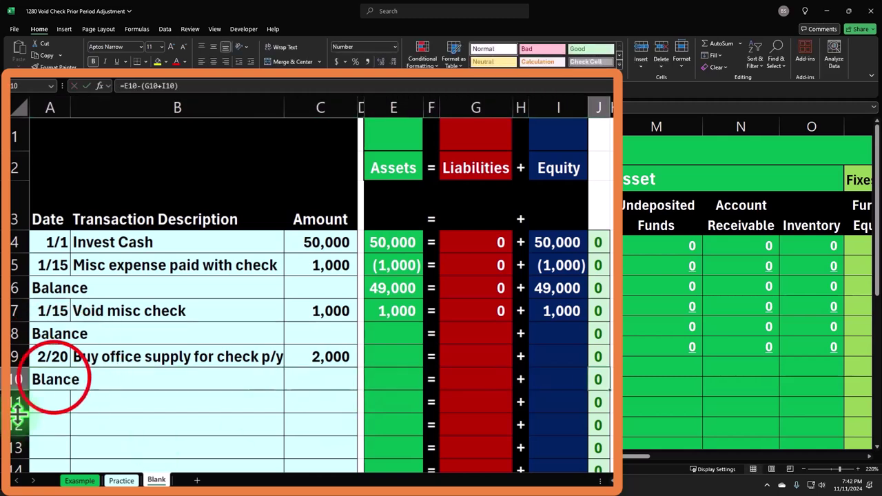
# Replace the label in A10 with a reference to the Balance label in A8.
pyautogui.click(54, 378)
pyautogui.write('=A8')
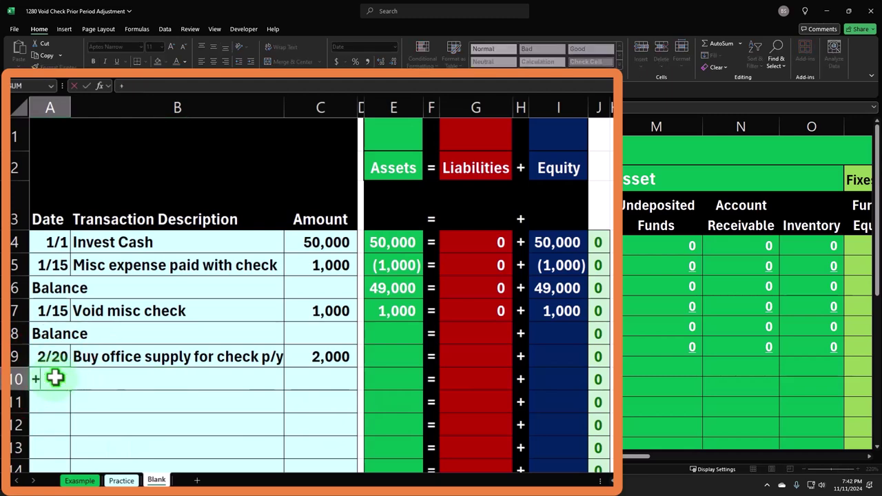
pyautogui.press('Return')
# Calculate the new Cash balance in L10 as the sum of L8:L9.
pyautogui.press('Right')
pyautogui.press('Right')
pyautogui.press('Right')
pyautogui.press('Right')
pyautogui.press('Right')
pyautogui.press('Right')
pyautogui.press('Right')
pyautogui.press('Right')
pyautogui.press('Right')
pyautogui.press('Right')
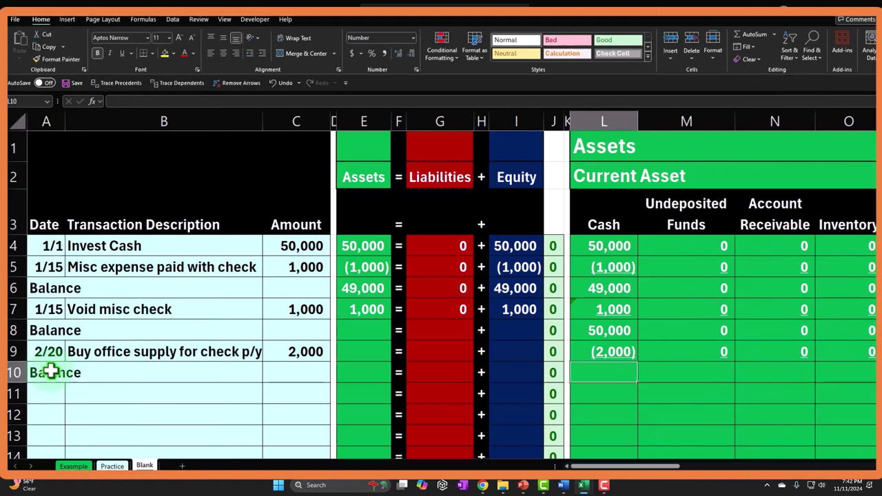
pyautogui.write('=sum(')
pyautogui.press('Up')
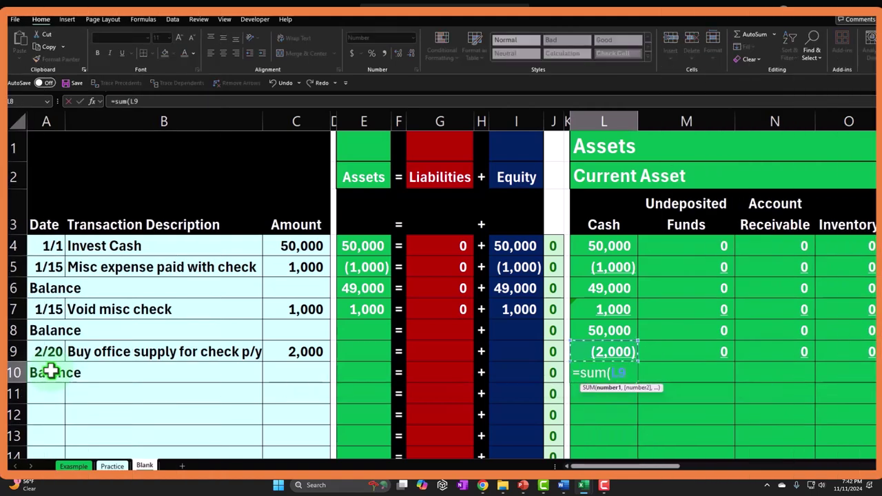
pyautogui.hotkey('shift', 'Down')
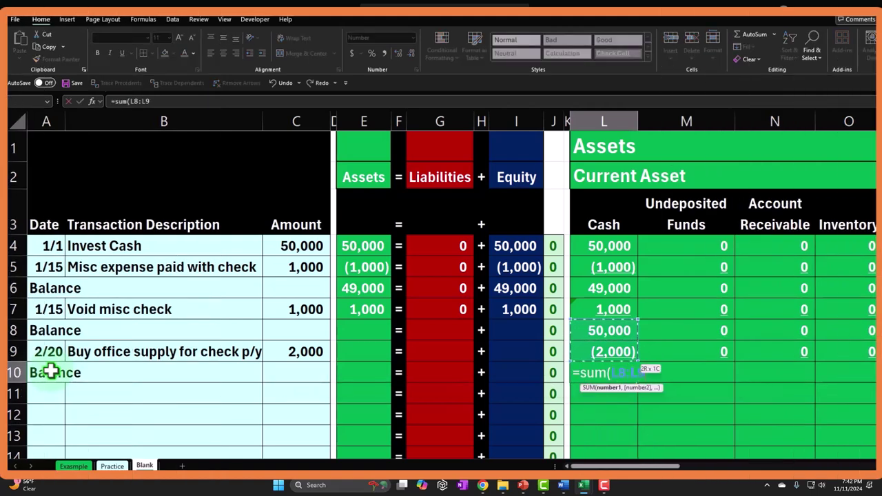
pyautogui.press('Return')
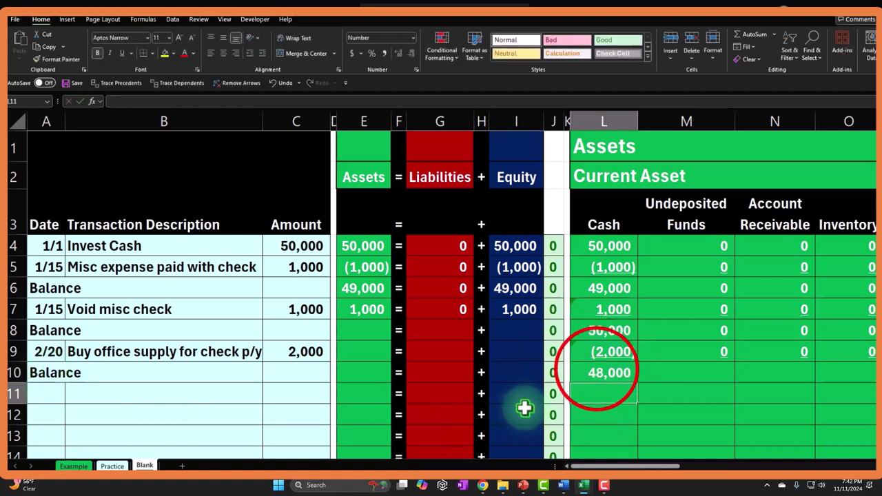
# Copy the Cash balance formula from L10 and paste only the formula into asset cells M10:Q10.
pyautogui.click(596, 370)
pyautogui.hotkey('ctrl', 'c')
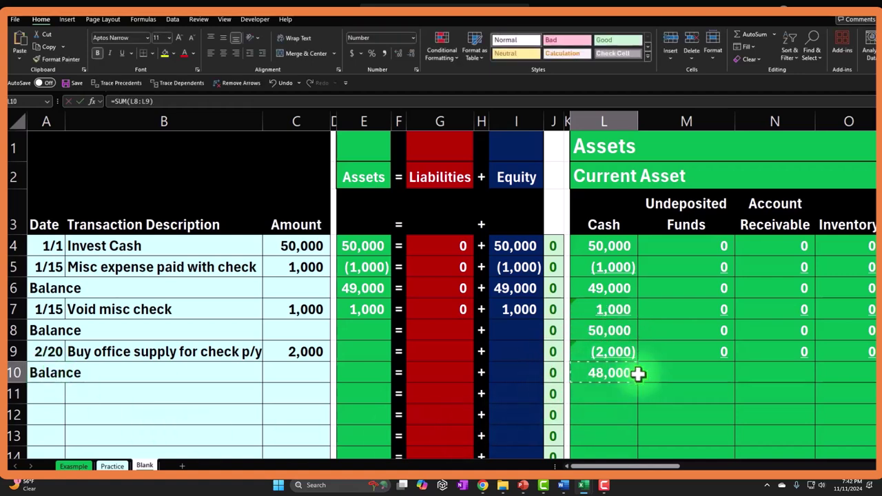
pyautogui.click(689, 374)
pyautogui.moveTo(689, 374); pyautogui.dragTo(645, 364)
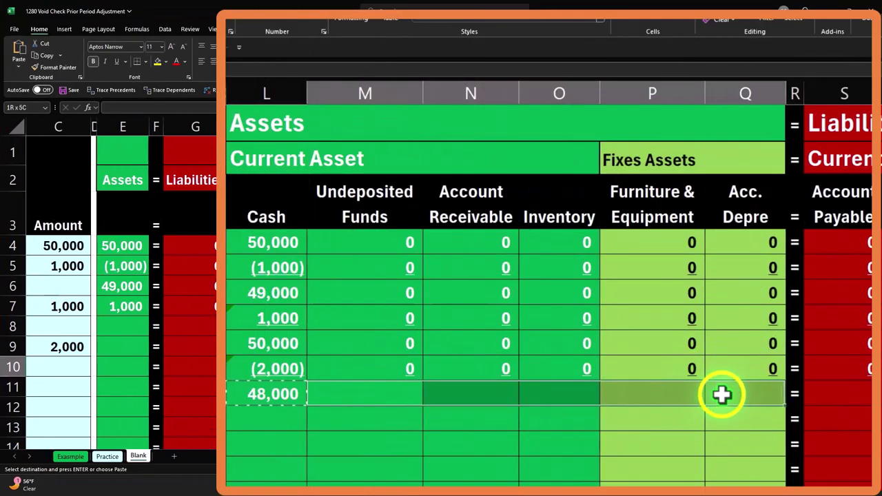
pyautogui.rightClick(645, 364)
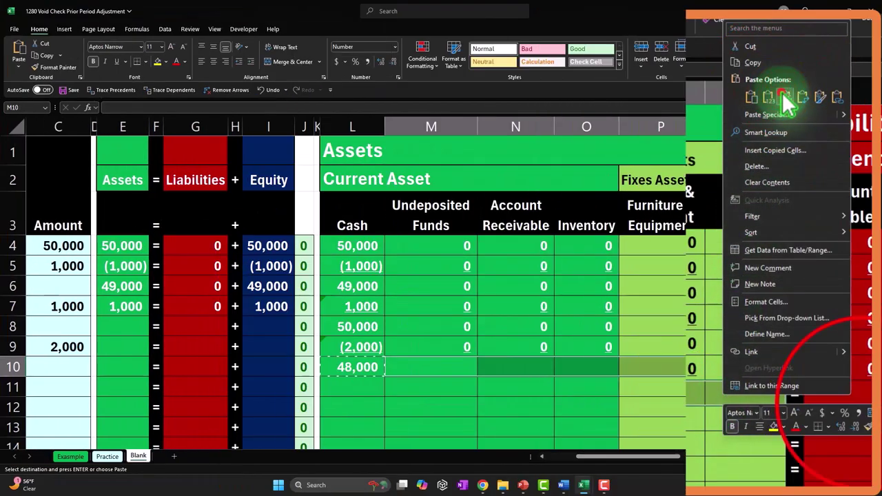
pyautogui.click(769, 99)
# Paste only the copied balance formula into the liability cells S10:U10 and the equity cells W10:AF10.
pyautogui.moveTo(837, 375); pyautogui.dragTo(486, 359)
pyautogui.rightClick(487, 360)
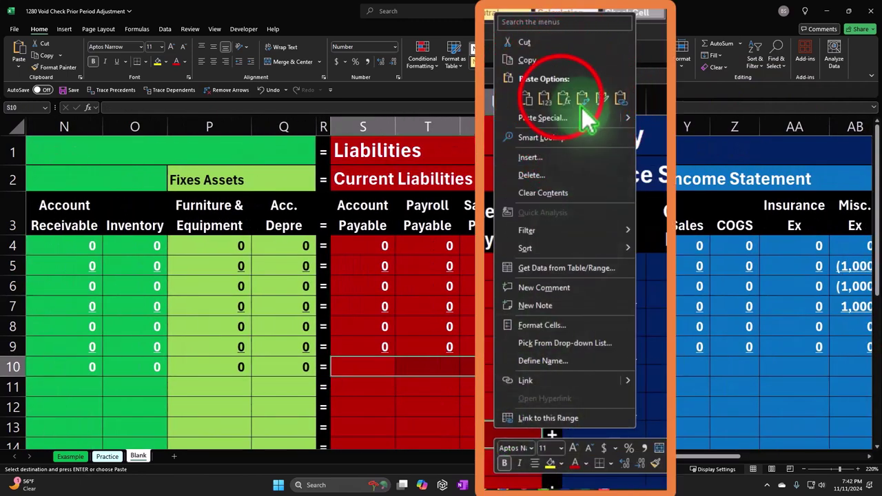
pyautogui.click(542, 99)
pyautogui.moveTo(582, 362); pyautogui.dragTo(830, 372)
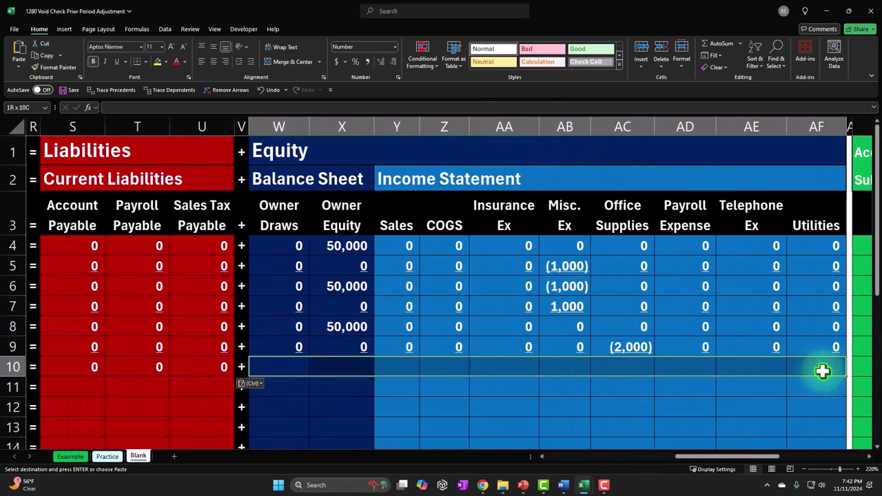
pyautogui.rightClick(831, 372)
pyautogui.click(800, 97)
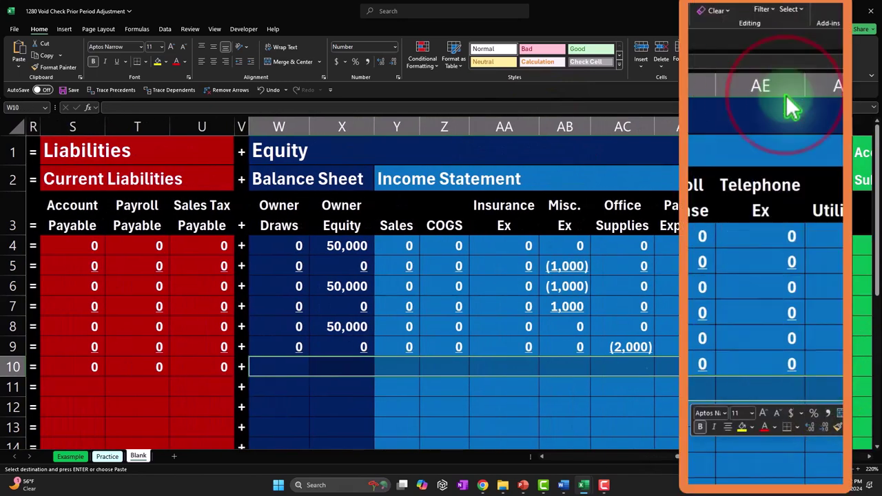
# Extend the Assets, Liabilities and Equity total formulas in E7, G7 and I7 down through row 9.
pyautogui.moveTo(746, 466); pyautogui.dragTo(633, 466)
pyautogui.click(257, 285)
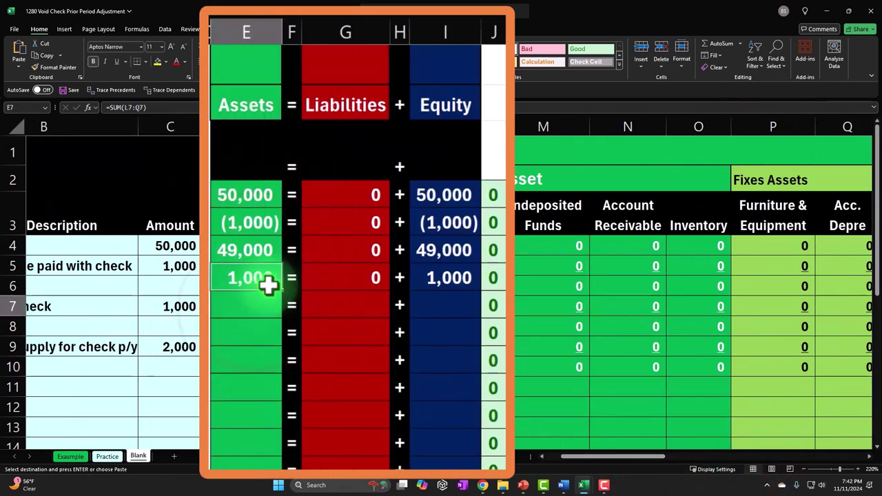
pyautogui.moveTo(281, 291); pyautogui.dragTo(285, 340)
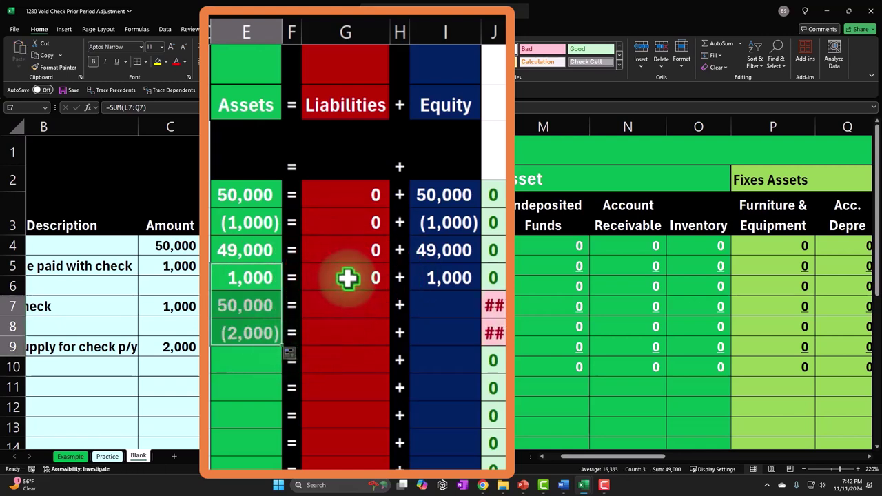
pyautogui.click(371, 278)
pyautogui.moveTo(393, 292); pyautogui.dragTo(390, 335)
pyautogui.click(455, 279)
pyautogui.moveTo(480, 292); pyautogui.dragTo(484, 344)
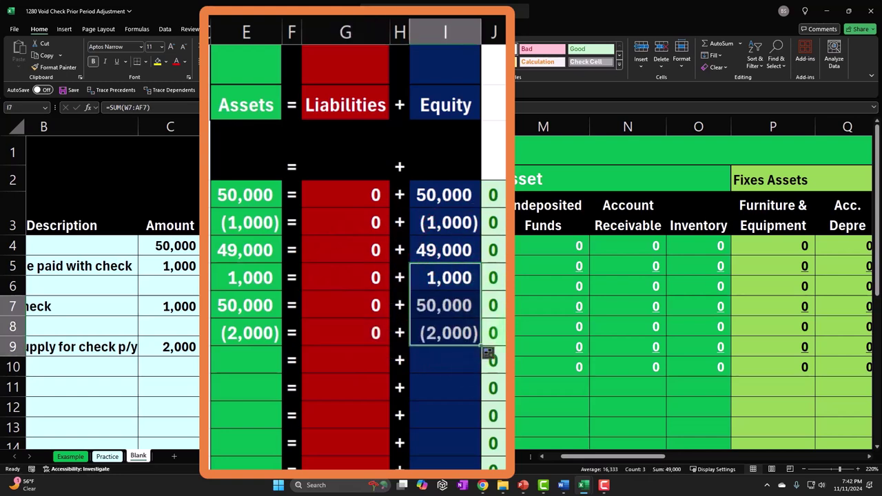
# Underline the Assets, Liabilities and Equity totals in rows 5 and 7.
pyautogui.click(250, 223)
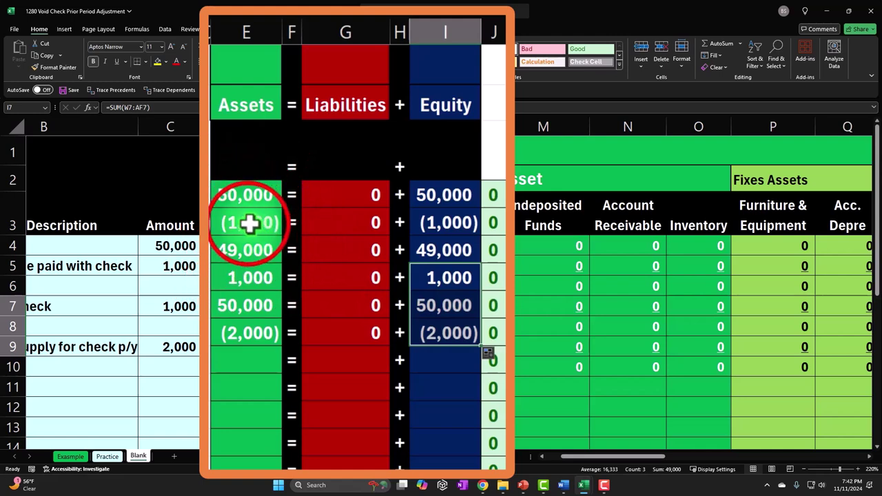
pyautogui.keyDown('ctrl'); pyautogui.click(338, 222); pyautogui.keyUp('ctrl')
pyautogui.keyDown('ctrl'); pyautogui.click(453, 222); pyautogui.keyUp('ctrl')
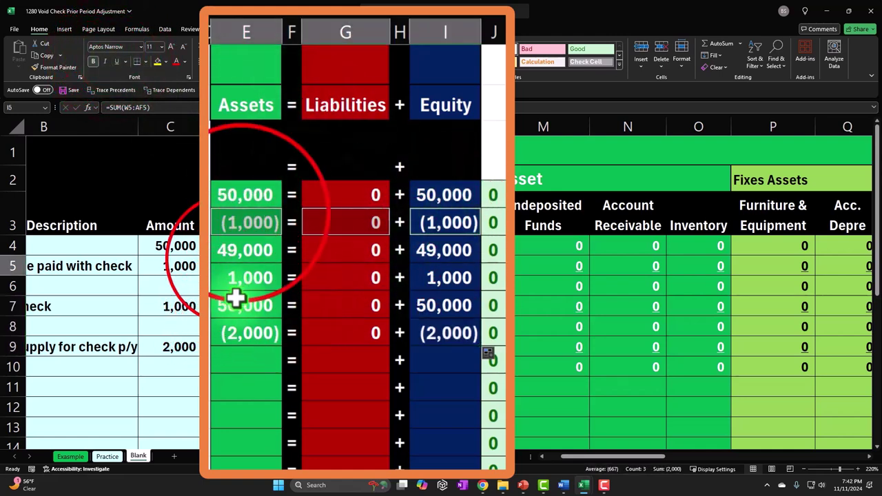
pyautogui.click(248, 221)
pyautogui.keyDown('ctrl'); pyautogui.click(324, 220); pyautogui.keyUp('ctrl')
pyautogui.keyDown('ctrl'); pyautogui.click(459, 222); pyautogui.keyUp('ctrl')
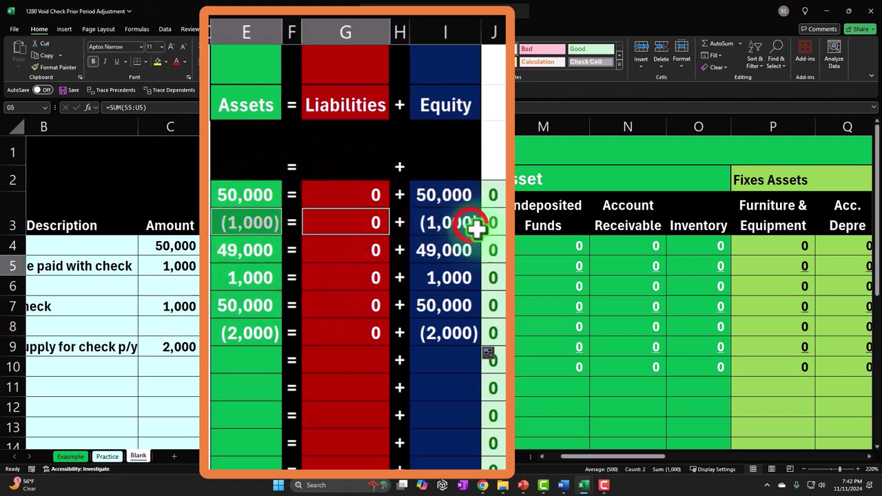
pyautogui.click(119, 61)
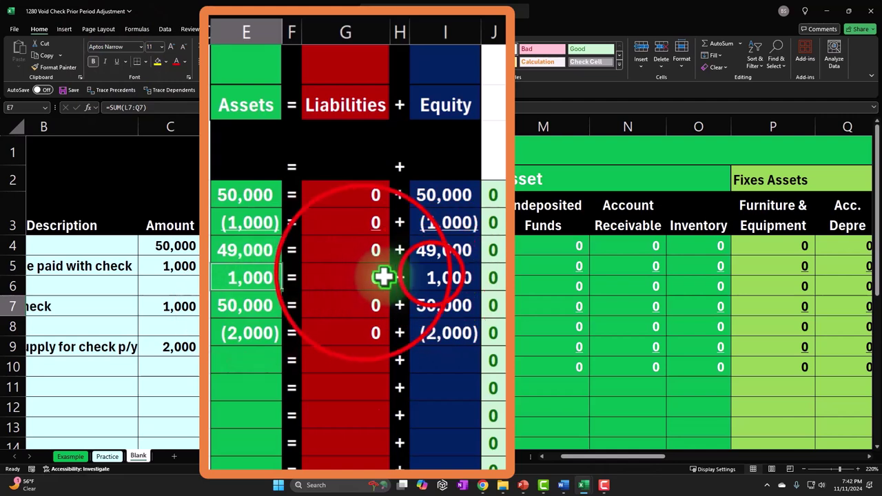
pyautogui.keyDown('ctrl'); pyautogui.click(429, 278); pyautogui.keyUp('ctrl')
pyautogui.keyDown('ctrl'); pyautogui.click(365, 276); pyautogui.keyUp('ctrl')
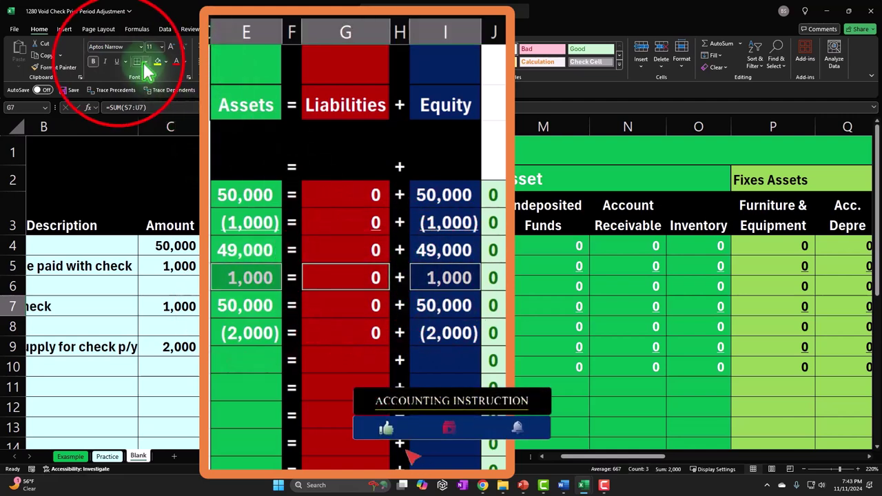
pyautogui.click(121, 62)
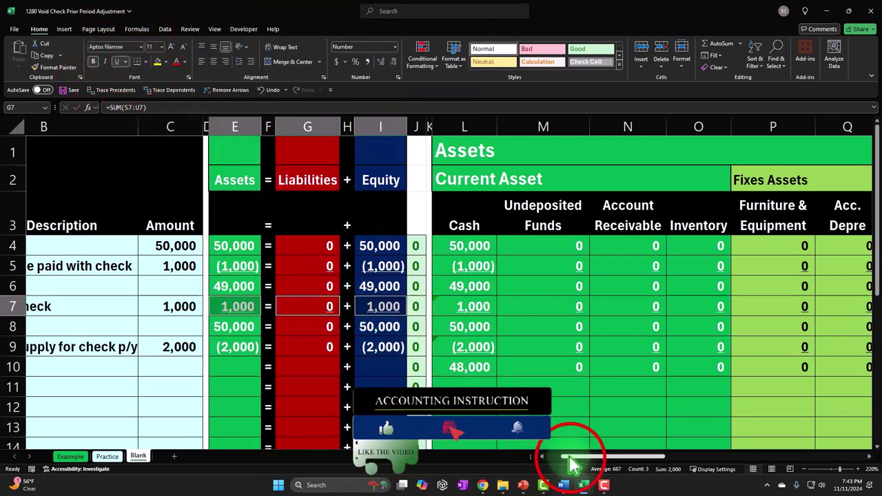
# Inspect the Assets total formulas in E8 and E9, and undo the last entry.
pyautogui.click(234, 326)
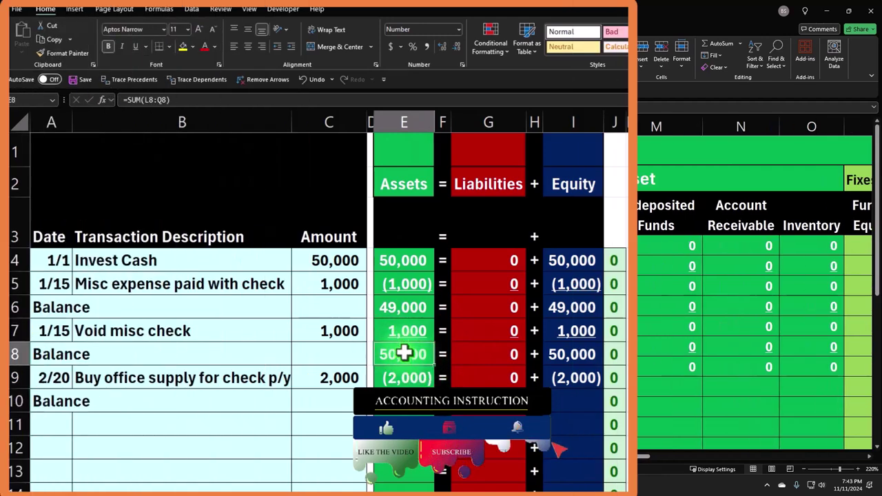
pyautogui.doubleClick(410, 376)
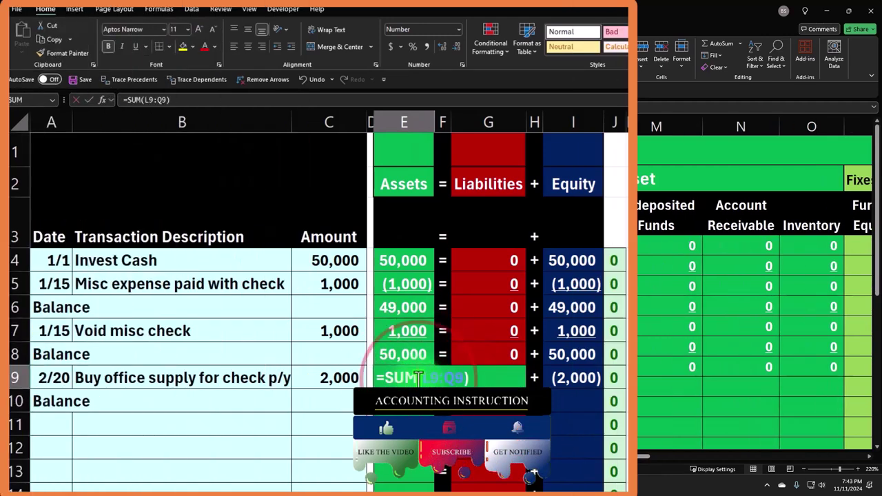
pyautogui.press('Return')
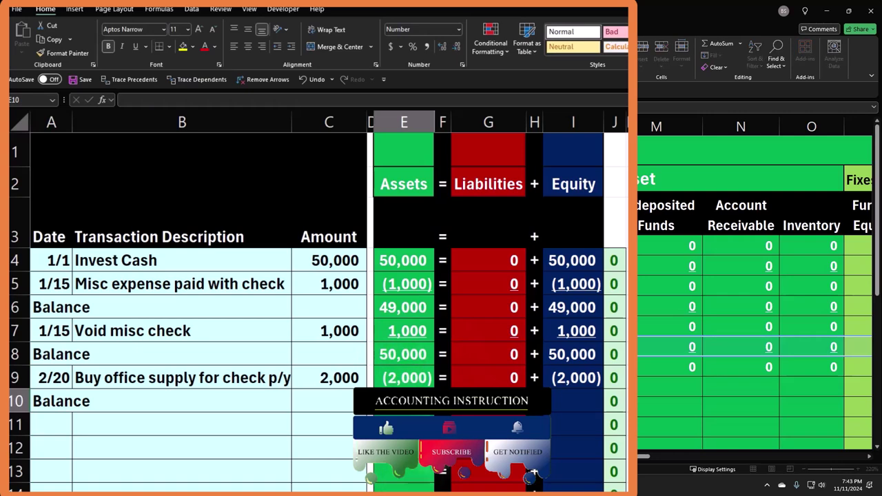
pyautogui.click(314, 80)
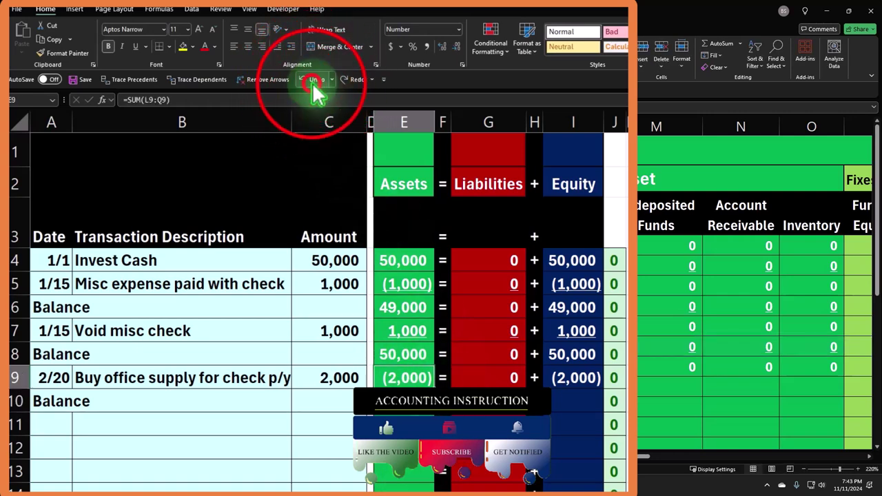
# Reapply the underline to the Assets, Liabilities and Equity totals in rows 5 and 7.
pyautogui.click(324, 334)
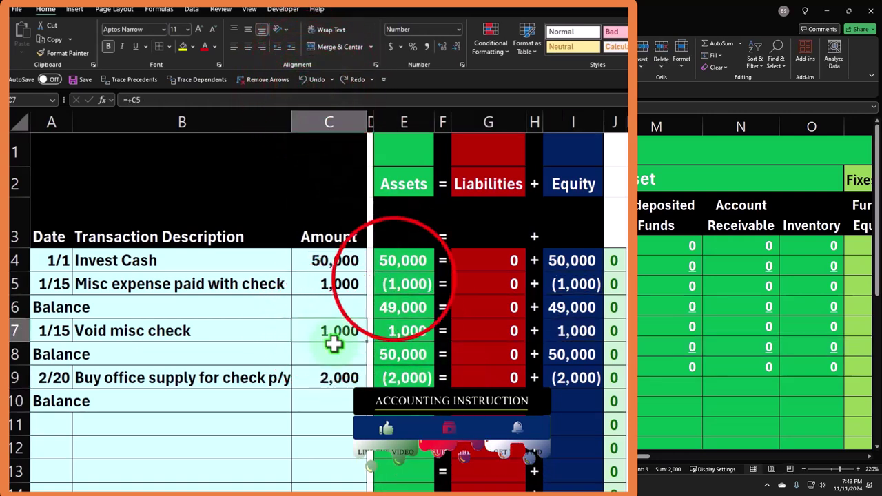
pyautogui.moveTo(381, 284); pyautogui.dragTo(559, 282)
pyautogui.click(136, 47)
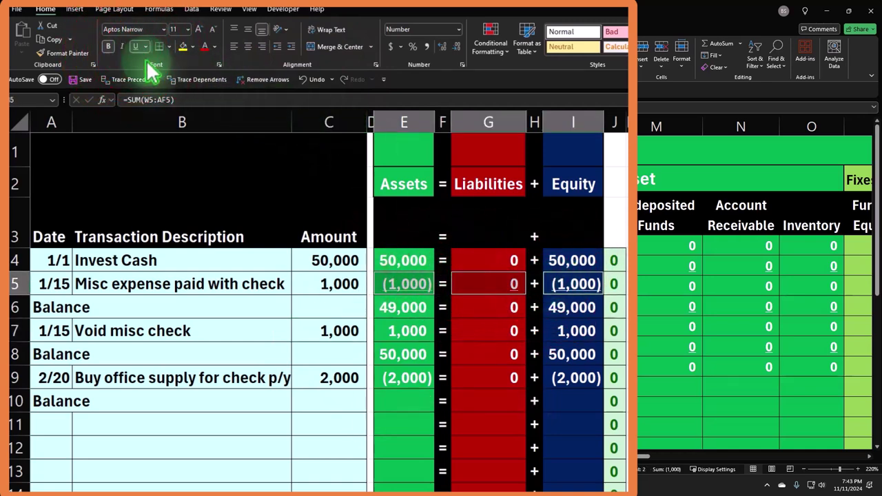
pyautogui.click(407, 329)
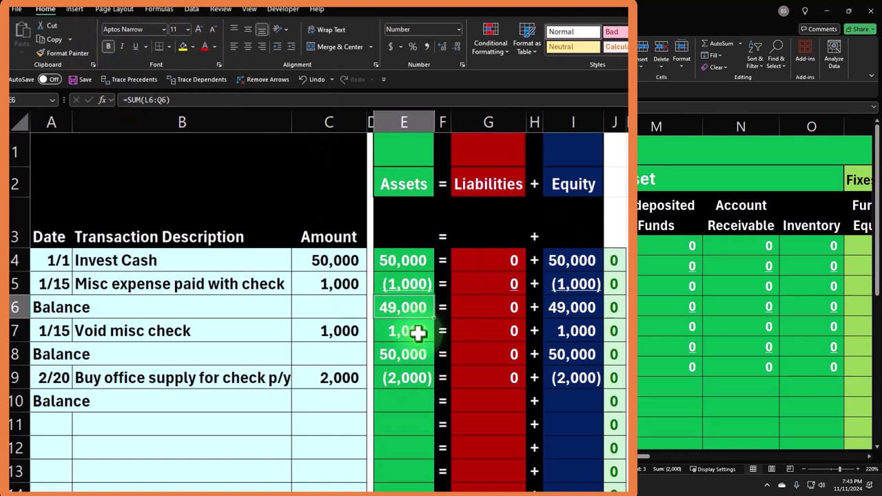
pyautogui.moveTo(469, 333); pyautogui.dragTo(573, 331)
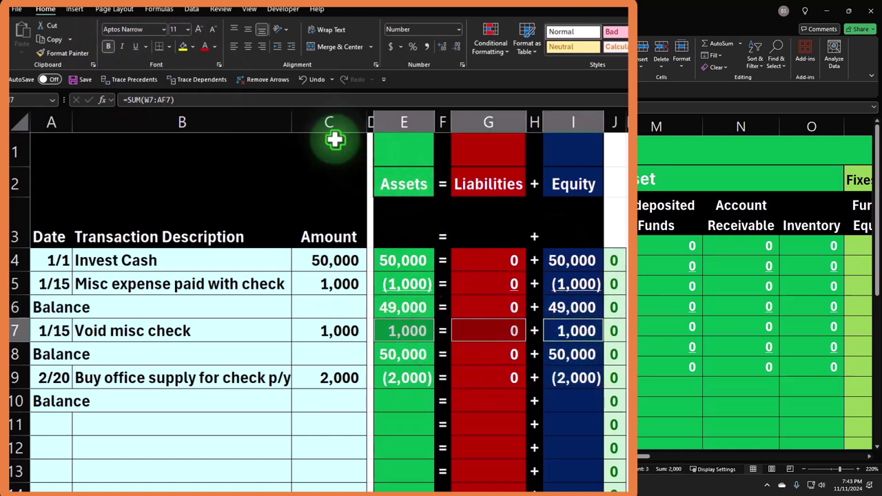
pyautogui.click(140, 50)
pyautogui.click(266, 366)
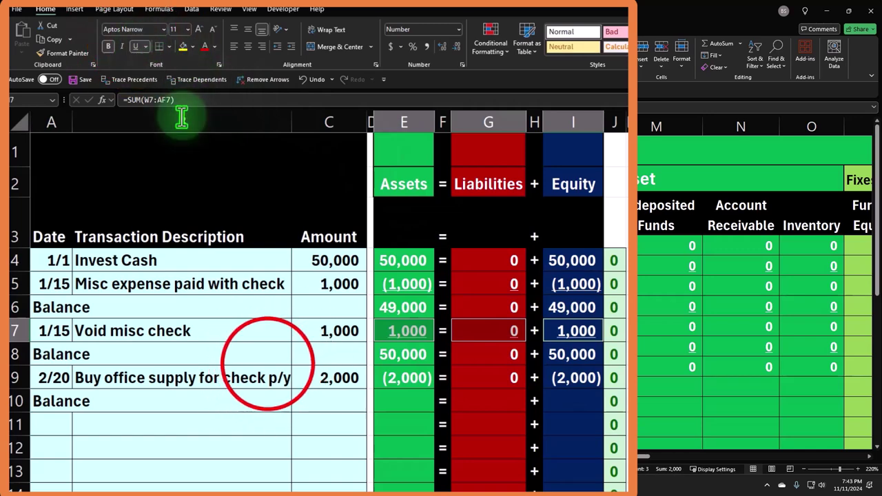
# Extend the Assets, Liabilities and Equity total formulas from row 9 down to the Balance row 10.
pyautogui.click(399, 377)
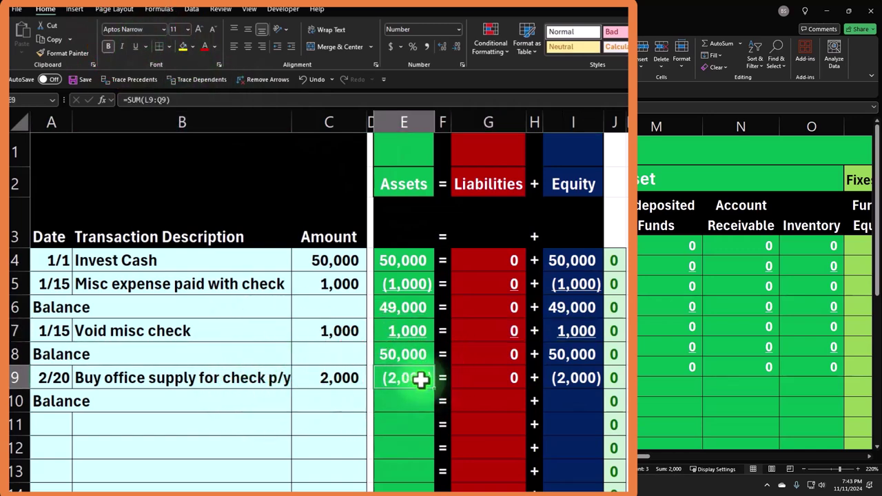
pyautogui.moveTo(436, 391); pyautogui.dragTo(436, 399)
pyautogui.click(510, 381)
pyautogui.moveTo(525, 388); pyautogui.dragTo(521, 407)
pyautogui.click(586, 385)
pyautogui.moveTo(603, 389); pyautogui.dragTo(601, 412)
# Underline the Assets, Liabilities and Equity totals in row 9 for the office supply check.
pyautogui.click(418, 376)
pyautogui.moveTo(487, 375); pyautogui.dragTo(565, 374)
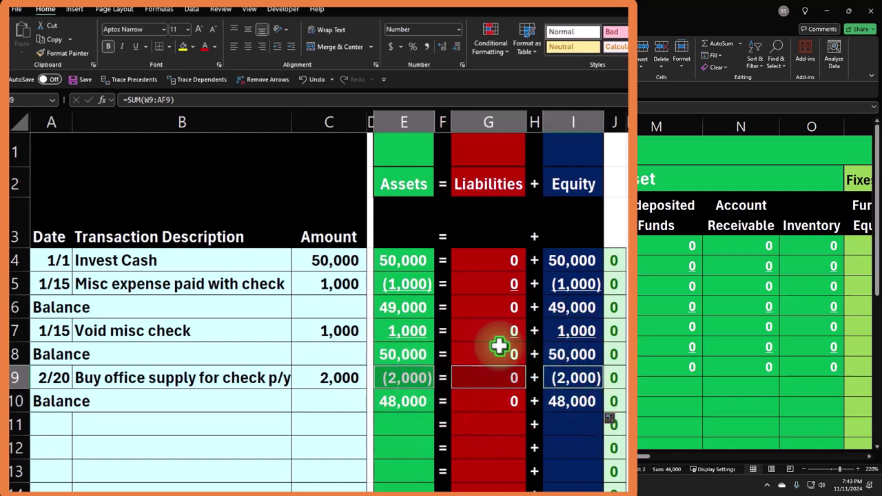
pyautogui.click(137, 46)
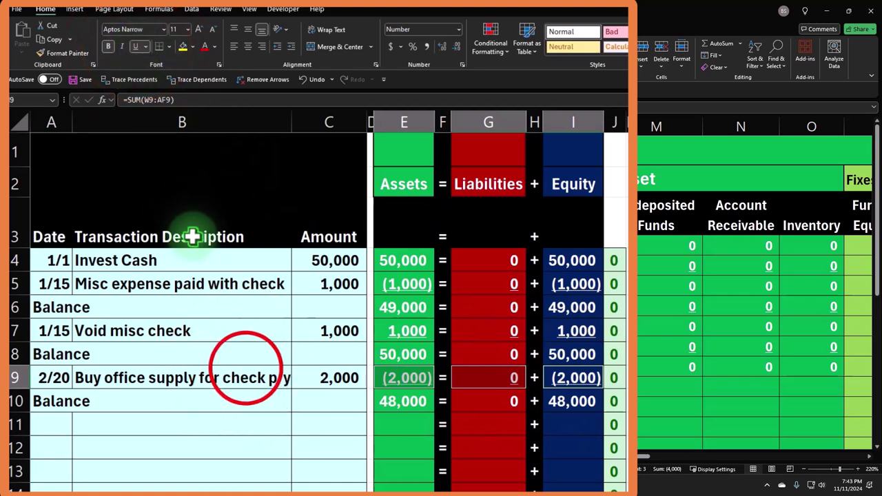
pyautogui.click(244, 372)
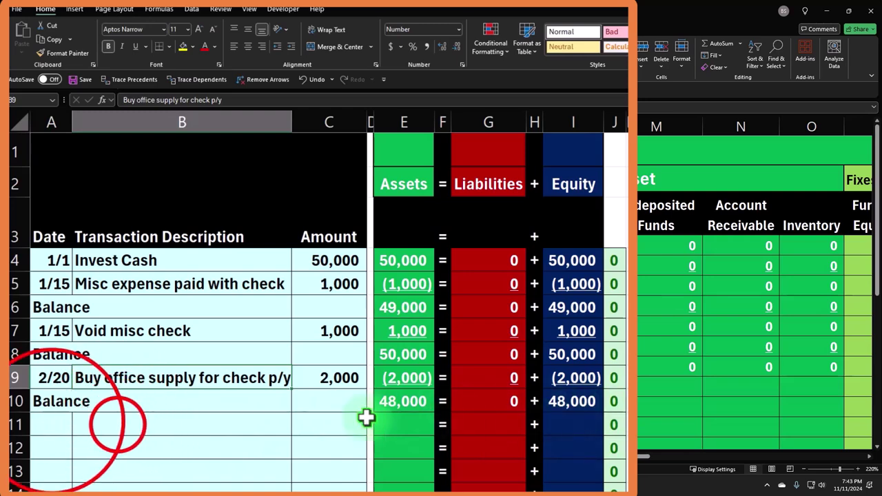
# Enter the date 12/31 in A11 and widen the Date column so it displays in full.
pyautogui.click(108, 427)
pyautogui.click(52, 422)
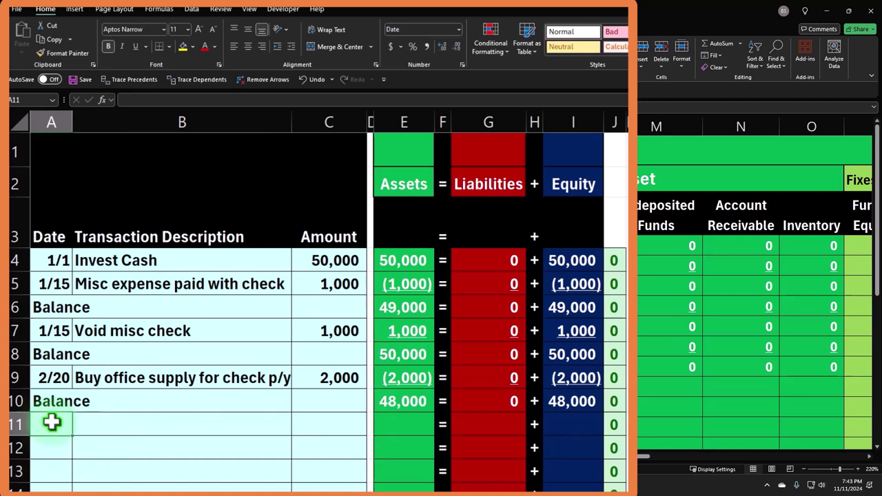
pyautogui.write('12/31')
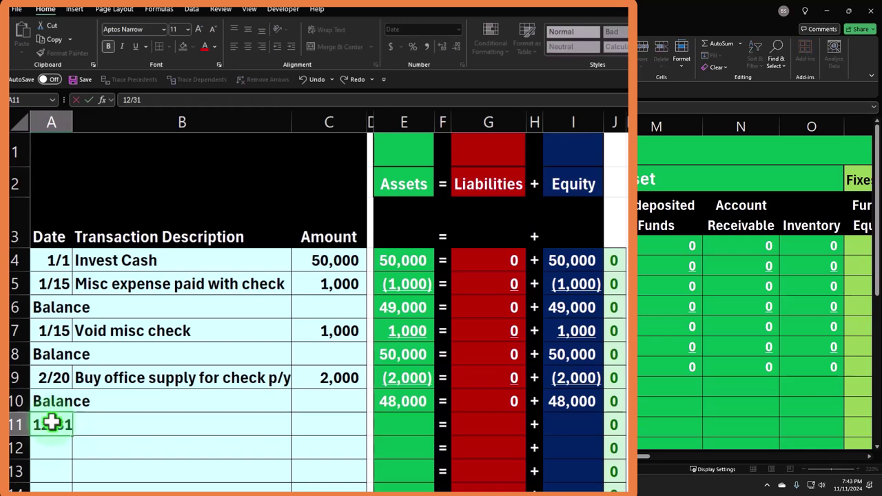
pyautogui.press('Return')
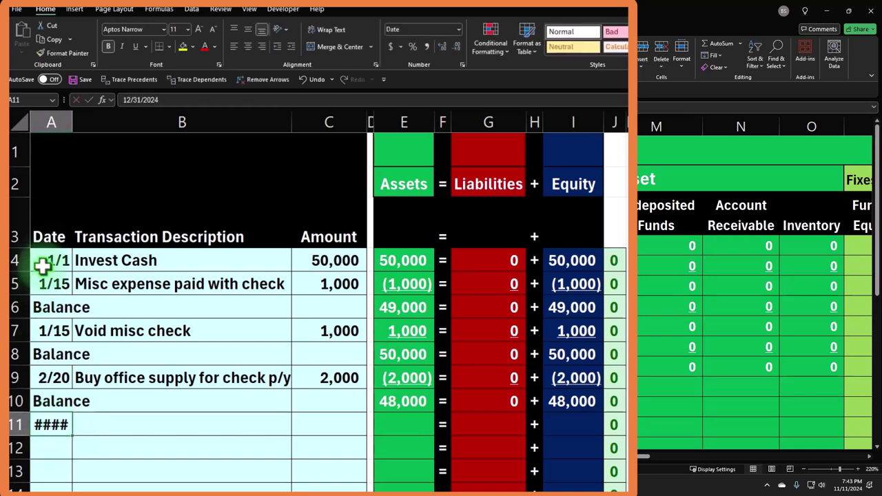
pyautogui.moveTo(77, 117); pyautogui.dragTo(77, 120)
# Enter "Closing process" as the transaction description in B11.
pyautogui.click(108, 430)
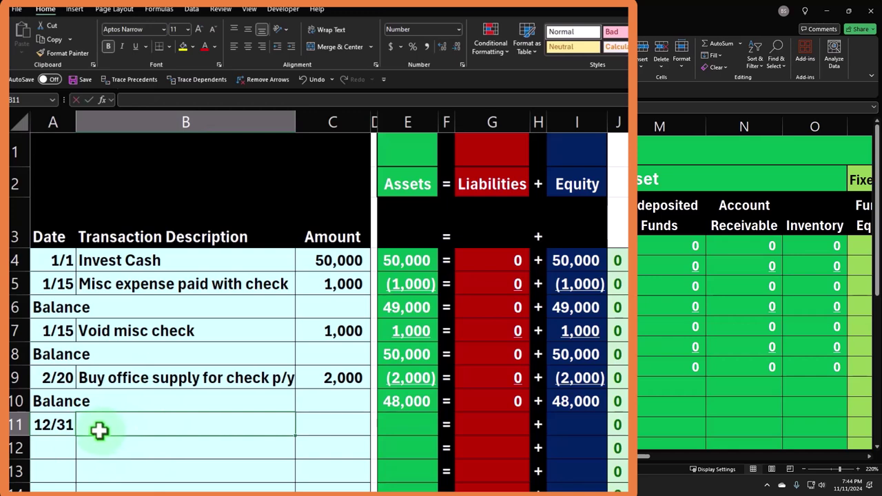
pyautogui.write('CVlo')
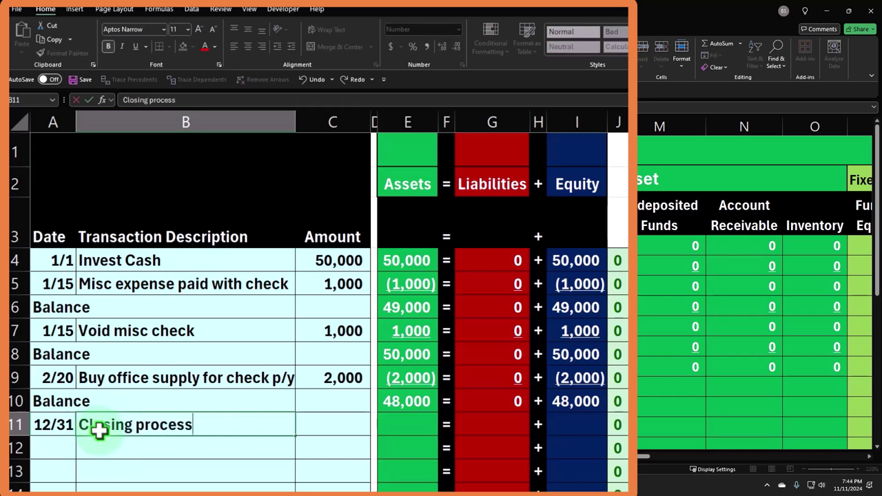
pyautogui.press('BackSpace')
pyautogui.press('BackSpace')
pyautogui.press('BackSpace')
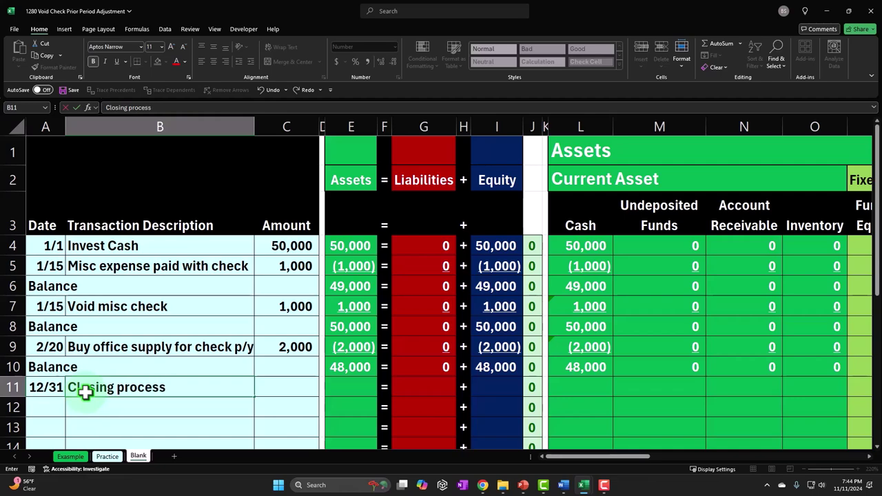
pyautogui.write('ess')
# Review the income statement balances in row 10 and enter the closing amount 2,000 under Office Supplies in AC11.
pyautogui.press('Right')
pyautogui.press('Right')
pyautogui.press('Right')
pyautogui.press('Right')
pyautogui.press('Right')
pyautogui.press('Right')
pyautogui.press('Right')
pyautogui.press('Right')
pyautogui.press('Right')
pyautogui.press('Right')
pyautogui.press('Right')
pyautogui.press('Right')
pyautogui.press('Right')
pyautogui.press('Right')
pyautogui.press('Right')
pyautogui.press('Right')
pyautogui.press('Right')
pyautogui.press('Right')
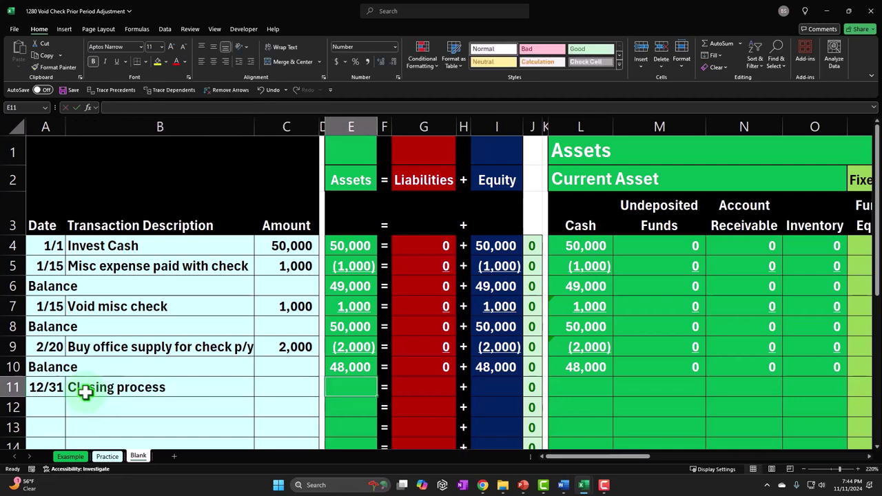
pyautogui.press('Right')
pyautogui.press('Right')
pyautogui.press('Right')
pyautogui.press('Right')
pyautogui.press('Right')
pyautogui.press('Right')
pyautogui.press('Right')
pyautogui.press('Right')
pyautogui.press('Right')
pyautogui.press('Right')
pyautogui.press('Right')
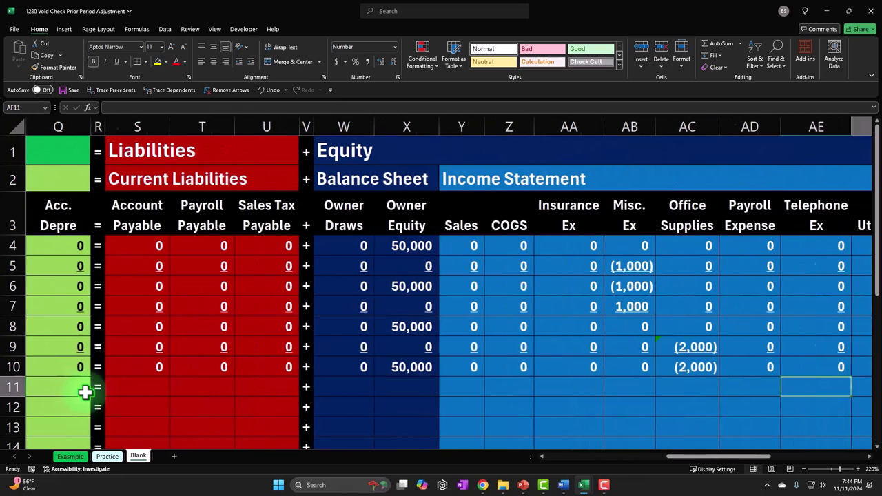
pyautogui.press('Right')
pyautogui.press('Right')
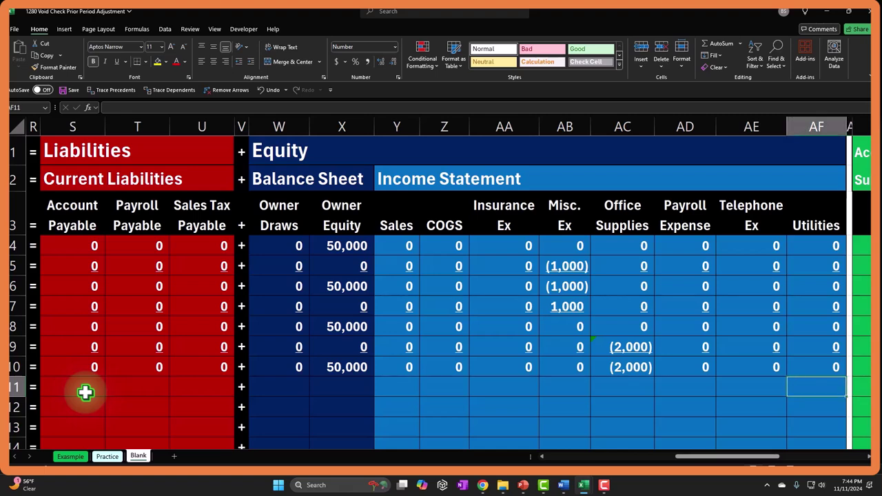
pyautogui.press('Left')
pyautogui.press('Left')
pyautogui.press('Left')
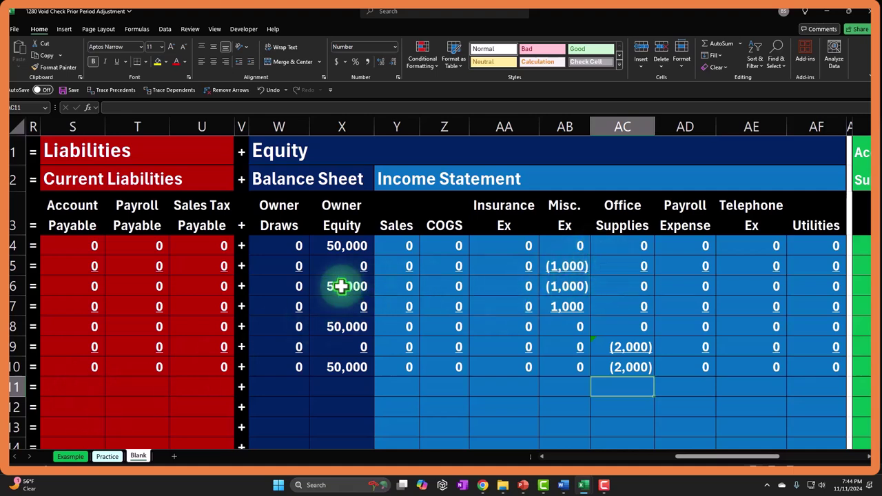
pyautogui.moveTo(410, 368); pyautogui.dragTo(782, 366)
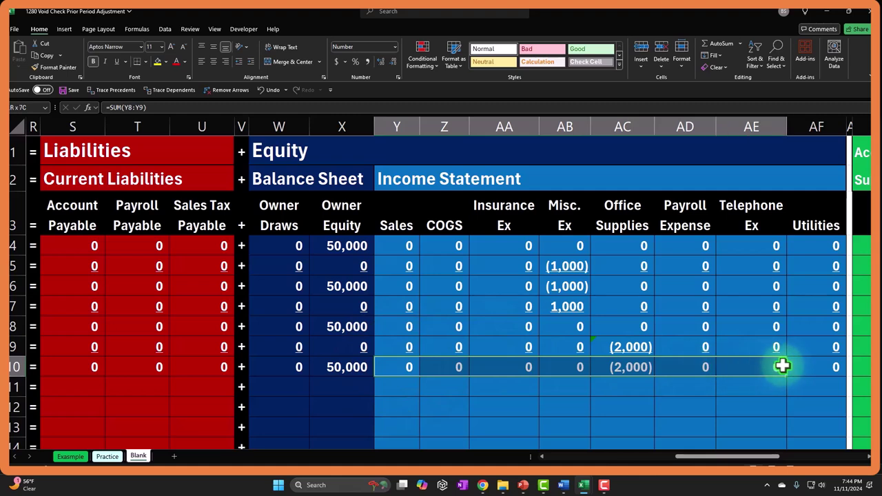
pyautogui.click(641, 381)
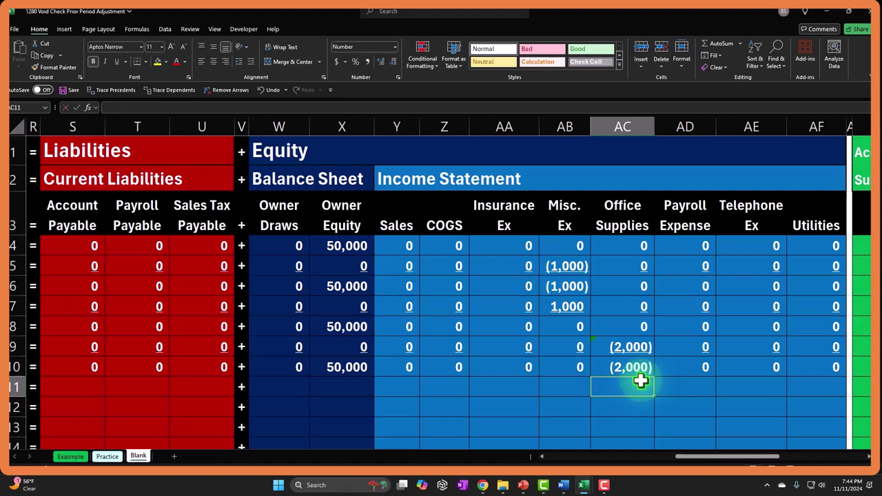
pyautogui.write('200')
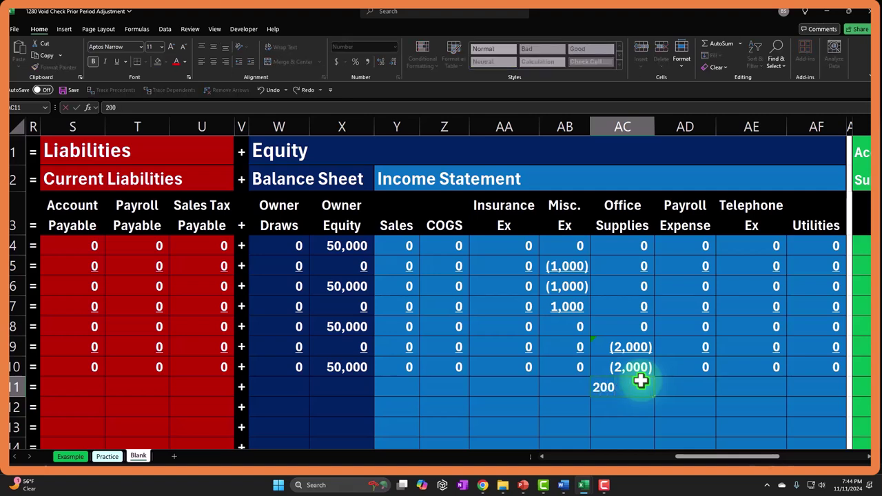
pyautogui.press('Return')
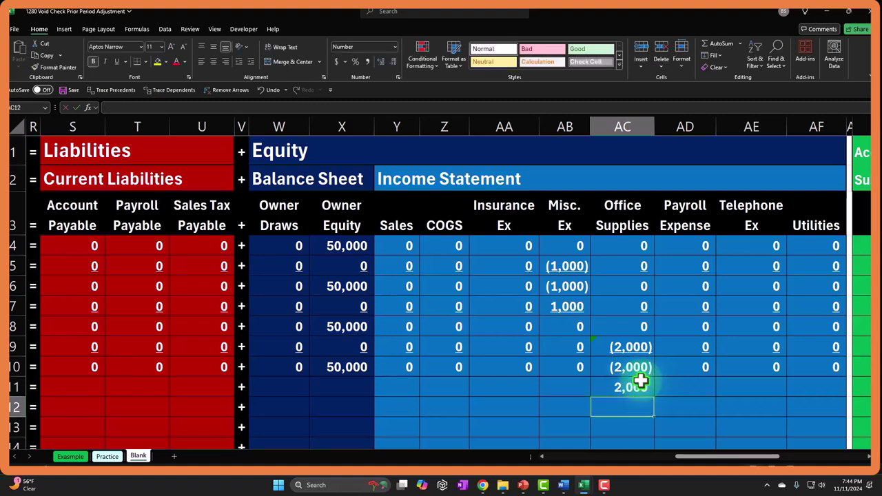
# Enter the closing formula -sum(Y11:AF11) under Owner Equity in X11.
pyautogui.press('Left')
pyautogui.press('Left')
pyautogui.press('Left')
pyautogui.press('Left')
pyautogui.press('Left')
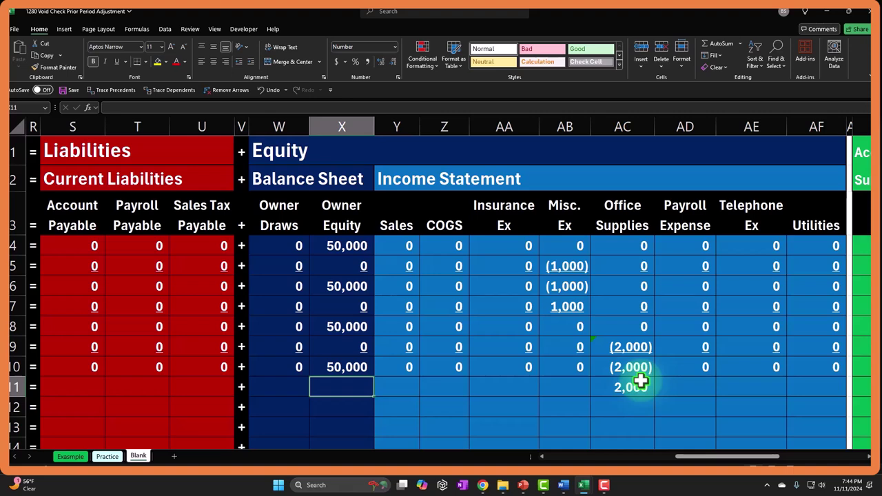
pyautogui.write('-su')
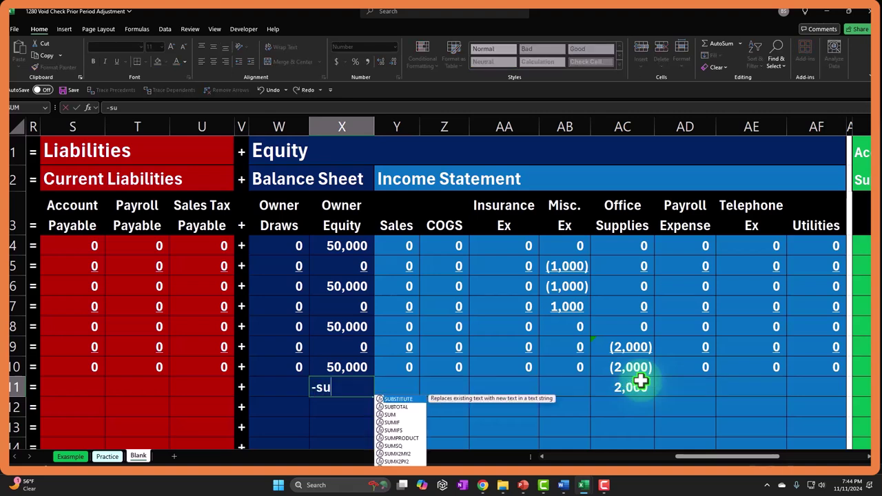
pyautogui.write('m(Y11:AF11')
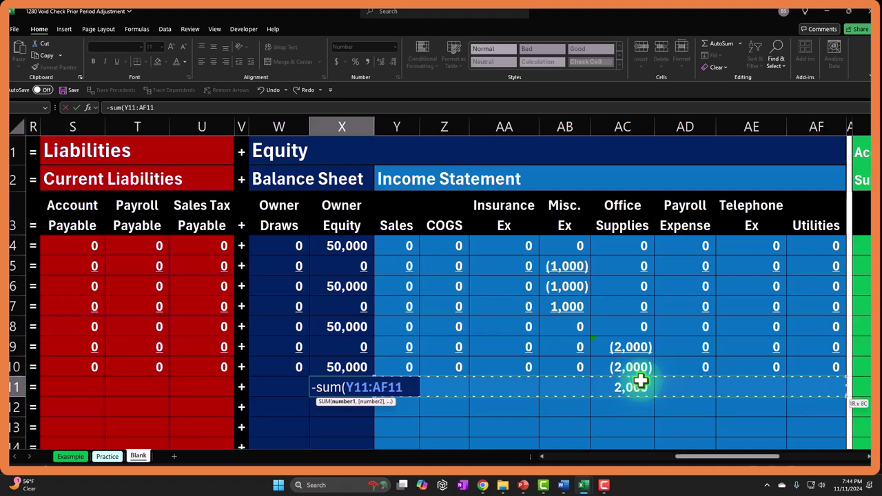
pyautogui.press('Return')
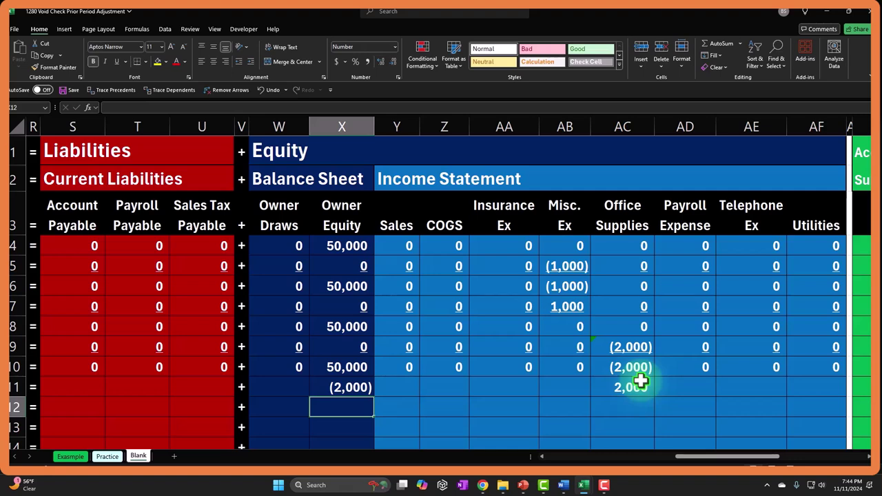
# Fill the asset accounts of the closing row, L11:Q11, with 0.
pyautogui.press('Right')
pyautogui.press('Left')
pyautogui.press('Left')
pyautogui.press('Left')
pyautogui.press('Left')
pyautogui.press('Left')
pyautogui.press('Left')
pyautogui.press('Left')
pyautogui.press('Left')
pyautogui.press('Left')
pyautogui.press('Left')
pyautogui.press('Left')
pyautogui.press('Left')
pyautogui.press('Left')
pyautogui.press('Left')
pyautogui.press('Left')
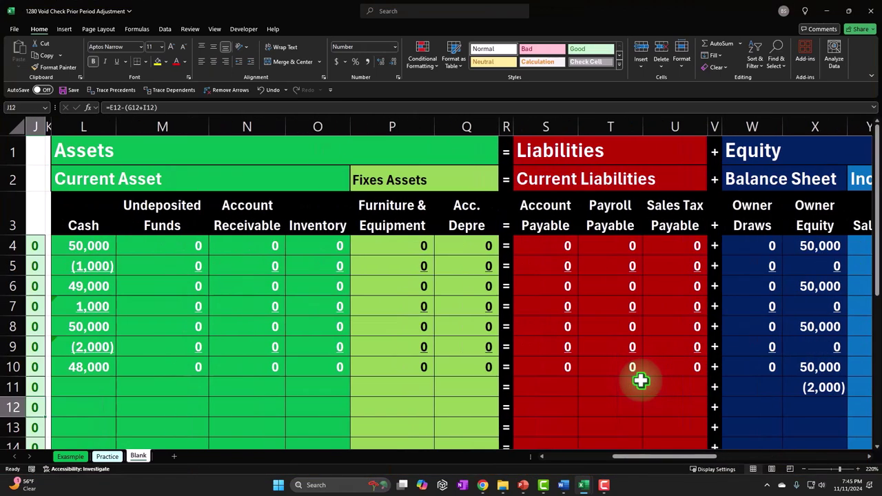
pyautogui.write('0')
pyautogui.press('Right')
pyautogui.write('0')
pyautogui.press('Right')
pyautogui.write('0')
pyautogui.press('Right')
pyautogui.write('0')
pyautogui.press('Right')
pyautogui.write('0')
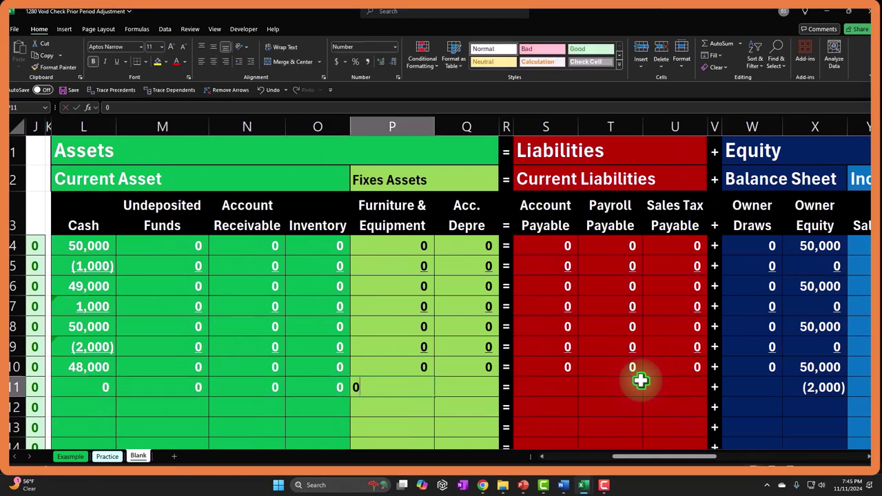
pyautogui.press('Right')
pyautogui.write('0')
# Fill the liability accounts of the closing row, S11:U11, with 0.
pyautogui.press('Right')
pyautogui.press('Right')
pyautogui.write('0')
pyautogui.press('Right')
pyautogui.write('0')
pyautogui.press('Right')
pyautogui.write('0')
pyautogui.press('Right')
# Enter 0 in row 11 for Owner Draws and every income statement account except Office Supplies.
pyautogui.press('Right')
pyautogui.write('0')
pyautogui.press('Right')
pyautogui.press('Right')
pyautogui.write('0')
pyautogui.press('Right')
pyautogui.write('0')
pyautogui.press('Right')
pyautogui.write('0')
pyautogui.press('Right')
pyautogui.write('0')
pyautogui.press('Right')
pyautogui.press('Right')
pyautogui.write('0')
pyautogui.press('Right')
pyautogui.write('0')
pyautogui.press('Right')
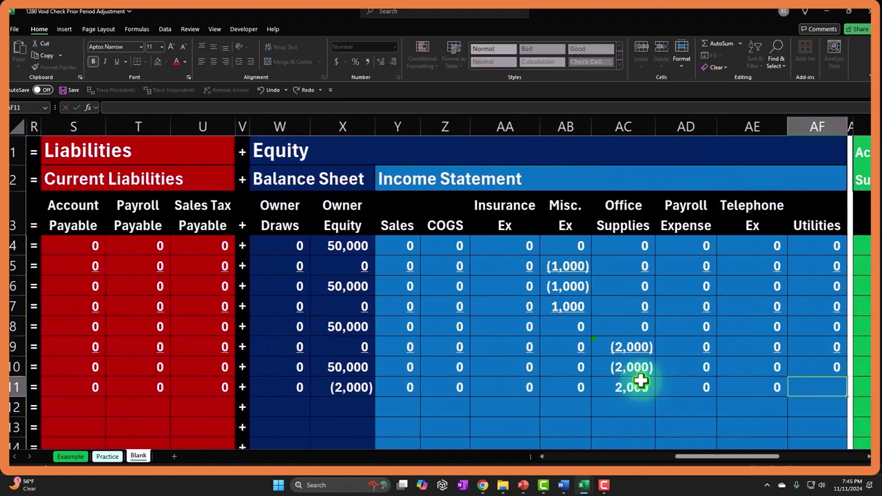
pyautogui.write('0')
pyautogui.press('Right')
# Underline the asset amounts of the closing row, L11:Q11.
pyautogui.press('Left')
pyautogui.press('Left')
pyautogui.press('Left')
pyautogui.press('Left')
pyautogui.press('Left')
pyautogui.press('Left')
pyautogui.press('Left')
pyautogui.press('Left')
pyautogui.press('Left')
pyautogui.press('Left')
pyautogui.press('Left')
pyautogui.press('Left')
pyautogui.press('Left')
pyautogui.press('Left')
pyautogui.press('Left')
pyautogui.press('Left')
pyautogui.press('Left')
pyautogui.press('Left')
pyautogui.press('Left')
pyautogui.press('Left')
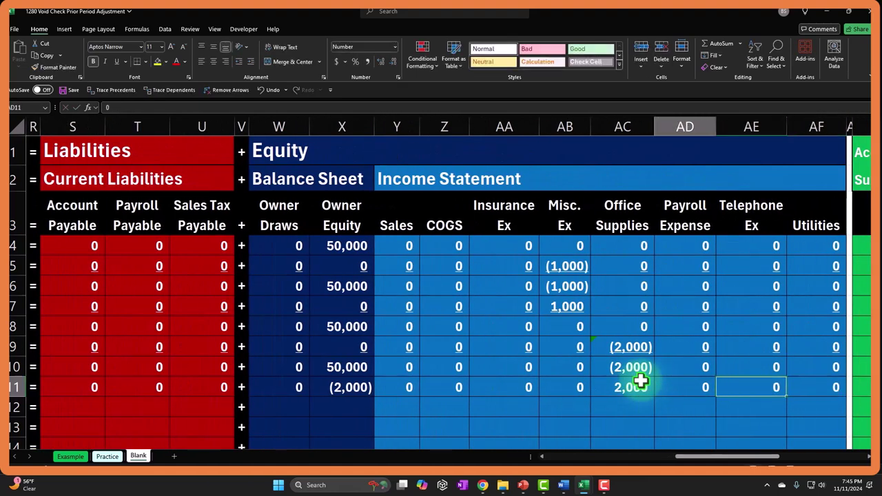
pyautogui.press('Right')
pyautogui.press('Right')
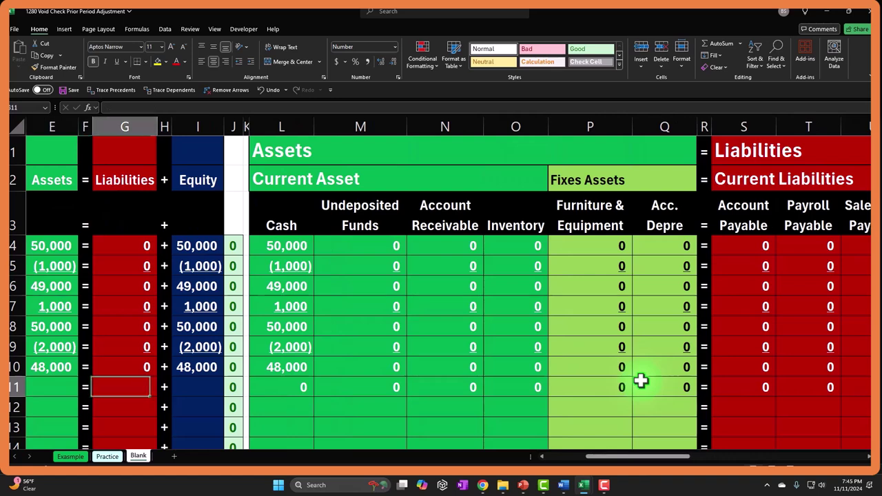
pyautogui.press('Right')
pyautogui.press('Right')
pyautogui.press('Right')
pyautogui.press('Right')
pyautogui.press('Right')
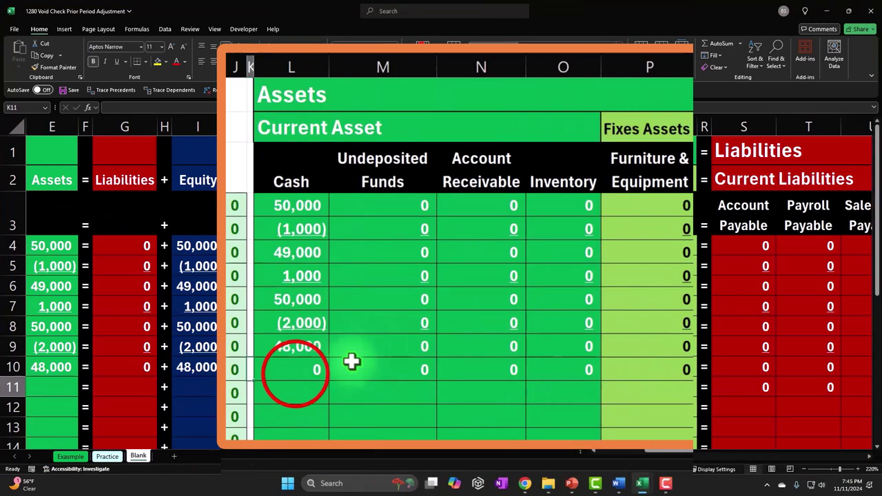
pyautogui.hotkey('shift', 'Right')
pyautogui.hotkey('shift', 'Right')
pyautogui.hotkey('shift', 'Right')
pyautogui.hotkey('shift', 'Right')
pyautogui.hotkey('shift', 'Right')
pyautogui.hotkey('ctrl', 'u')
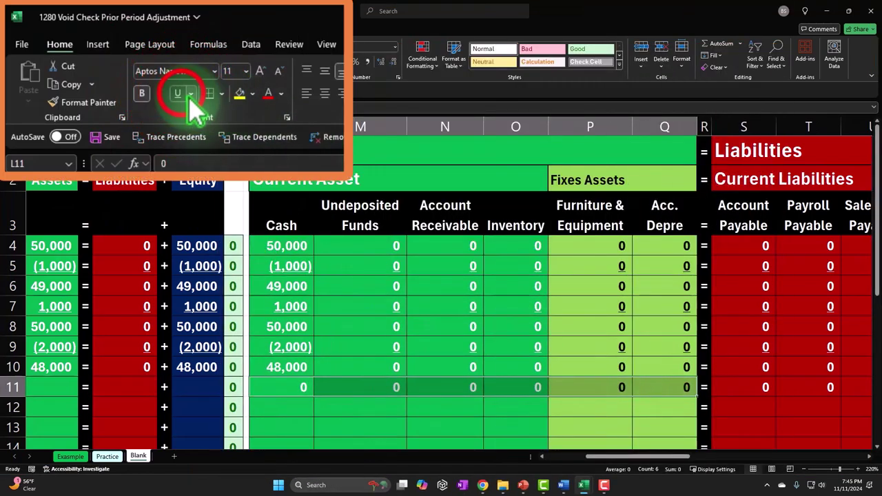
# Underline the closing row's liability amounts, S11:U11, and its equity and income statement amounts, W11:AF11.
pyautogui.press('Right')
pyautogui.press('Right')
pyautogui.press('Right')
pyautogui.press('Right')
pyautogui.press('Right')
pyautogui.press('Right')
pyautogui.press('Right')
pyautogui.hotkey('shift', 'Right')
pyautogui.hotkey('shift', 'Right')
pyautogui.hotkey('shift', 'Right')
pyautogui.hotkey('shift', 'Right')
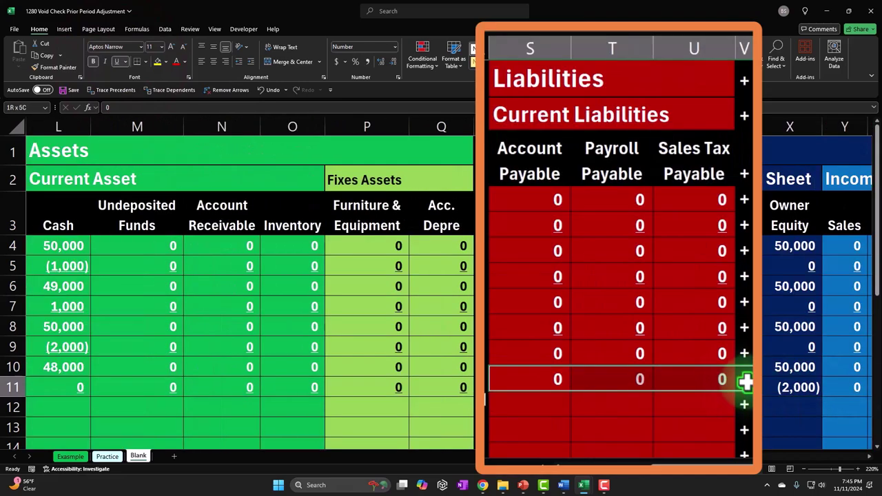
pyautogui.hotkey('ctrl', 'u')
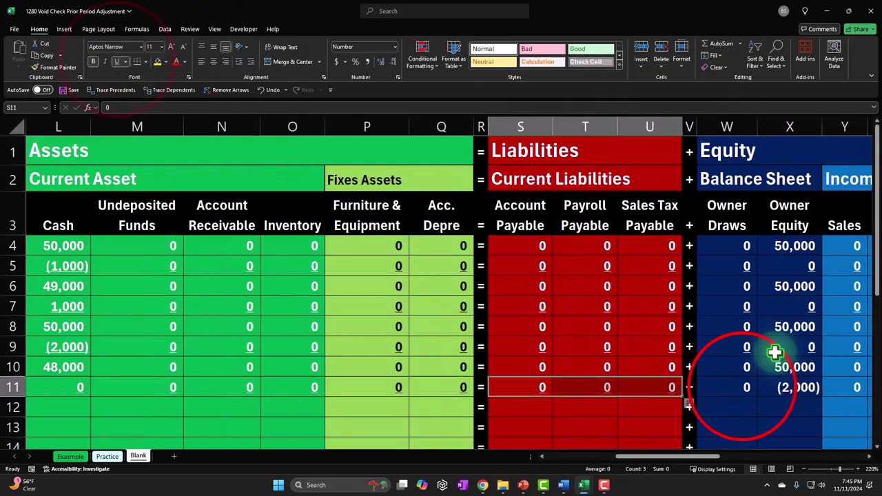
pyautogui.moveTo(745, 386); pyautogui.dragTo(847, 376)
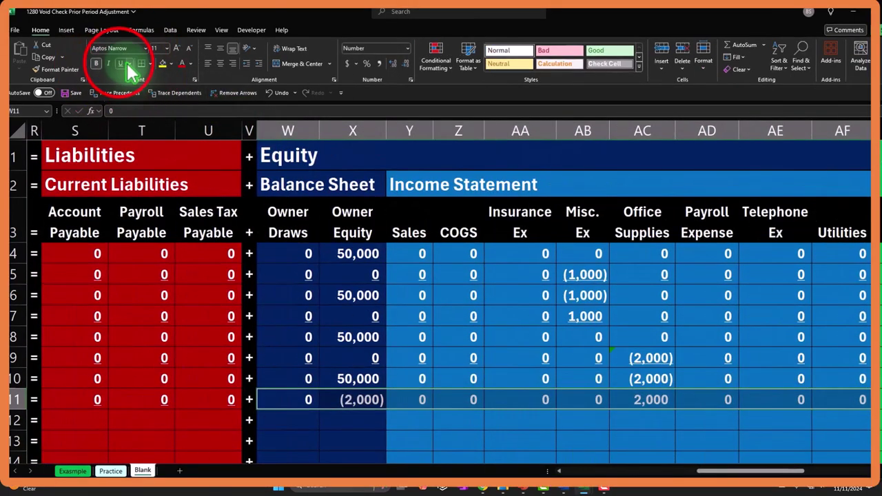
pyautogui.click(121, 63)
# Enter the balance formula =sum(L10:L11) under Cash in L12.
pyautogui.click(184, 419)
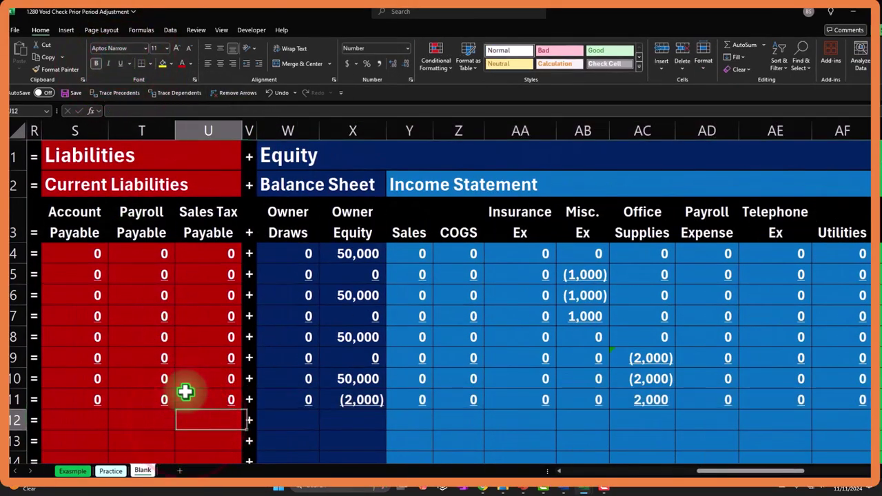
pyautogui.press('Left')
pyautogui.press('Left')
pyautogui.press('Left')
pyautogui.press('Left')
pyautogui.press('Left')
pyautogui.press('Left')
pyautogui.press('Left')
pyautogui.press('Left')
pyautogui.press('Left')
pyautogui.press('Left')
pyautogui.press('Left')
pyautogui.press('Left')
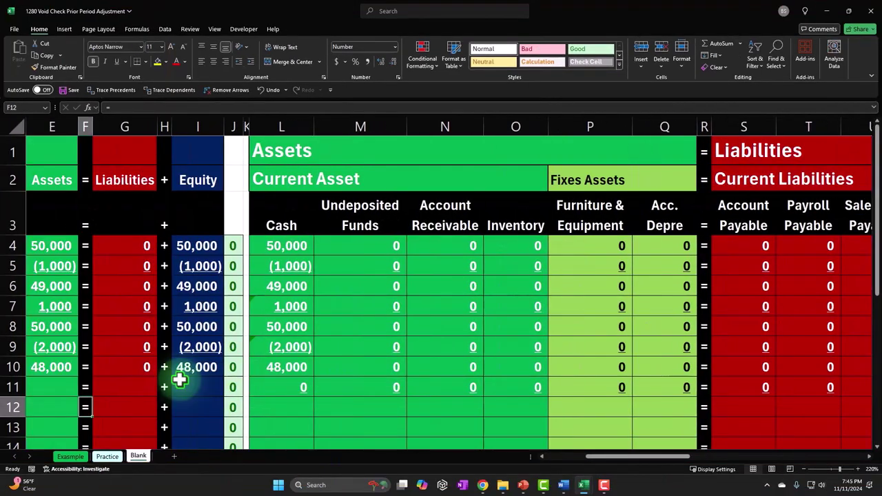
pyautogui.write('=sum(')
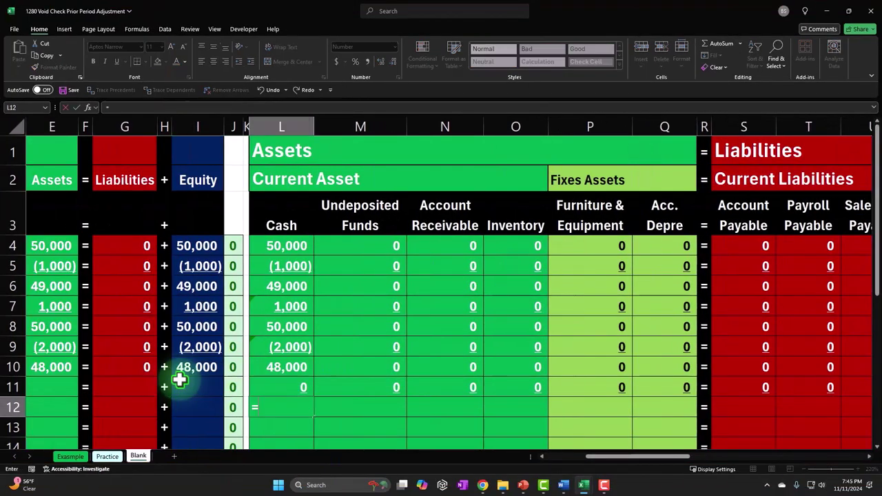
pyautogui.press('Up')
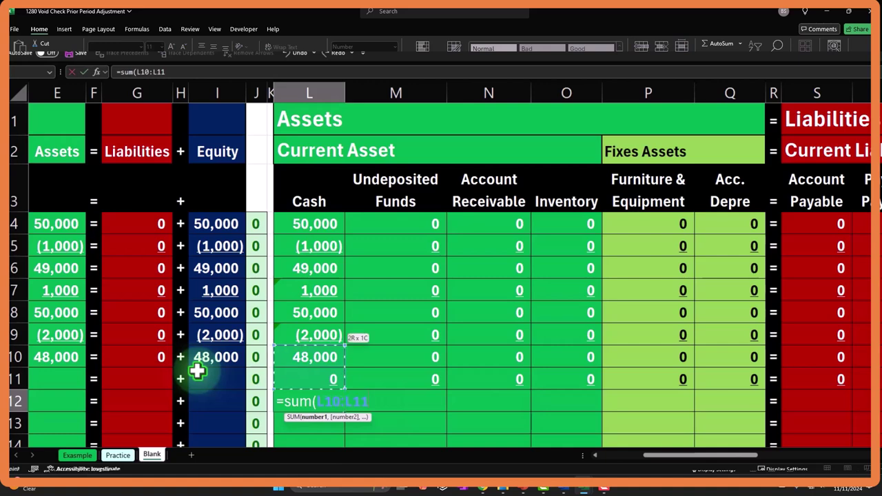
pyautogui.press('Return')
# Copy the Cash balance formula from L12 across the other asset accounts, M12:Q12, pasting formulas only.
pyautogui.click(309, 400)
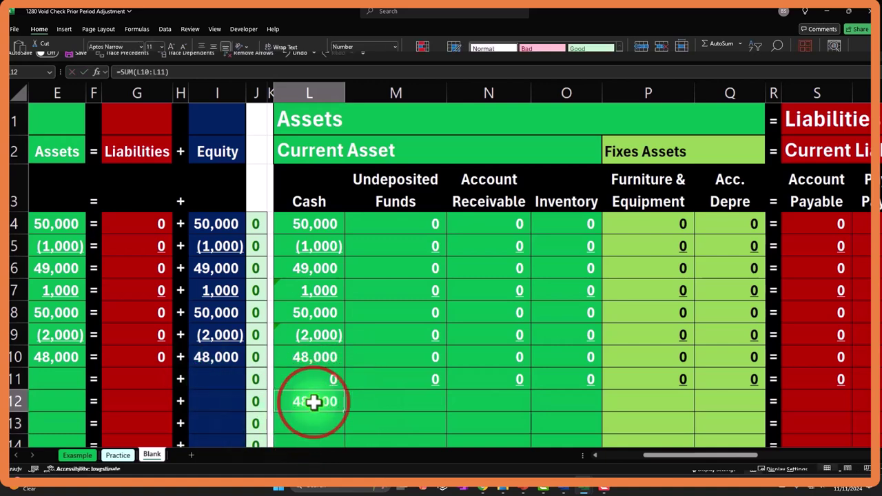
pyautogui.hotkey('ctrl', 'c')
pyautogui.moveTo(379, 403); pyautogui.dragTo(717, 412)
pyautogui.rightClick(733, 399)
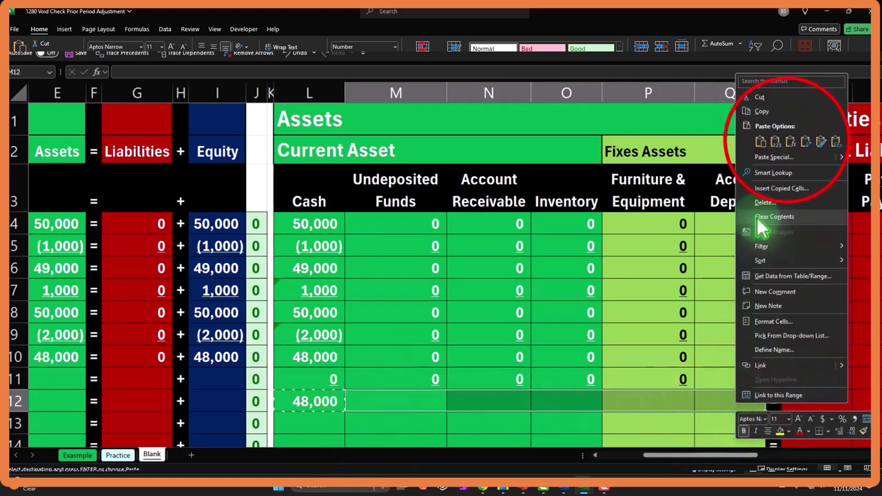
pyautogui.click(786, 142)
# Paste the copied balance formula, formulas only, into the liability accounts S12:U12.
pyautogui.moveTo(748, 420); pyautogui.dragTo(573, 408)
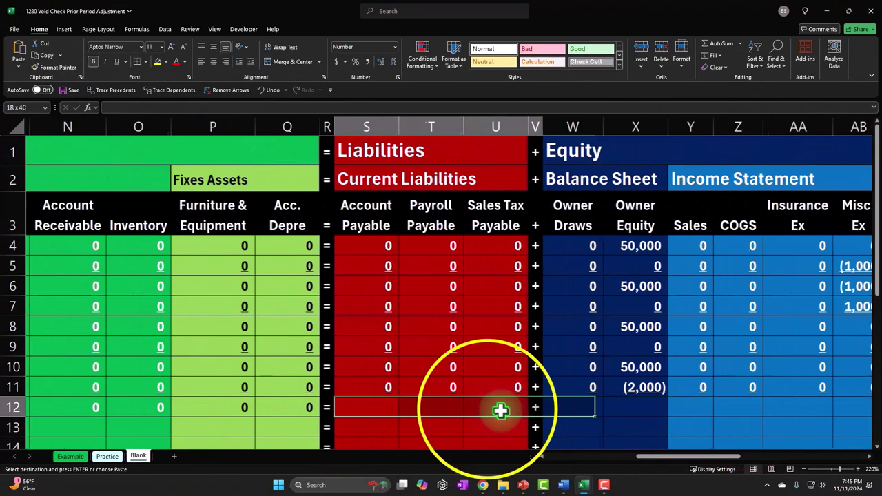
pyautogui.moveTo(500, 411); pyautogui.dragTo(481, 409)
pyautogui.hotkey('ctrl', 'v')
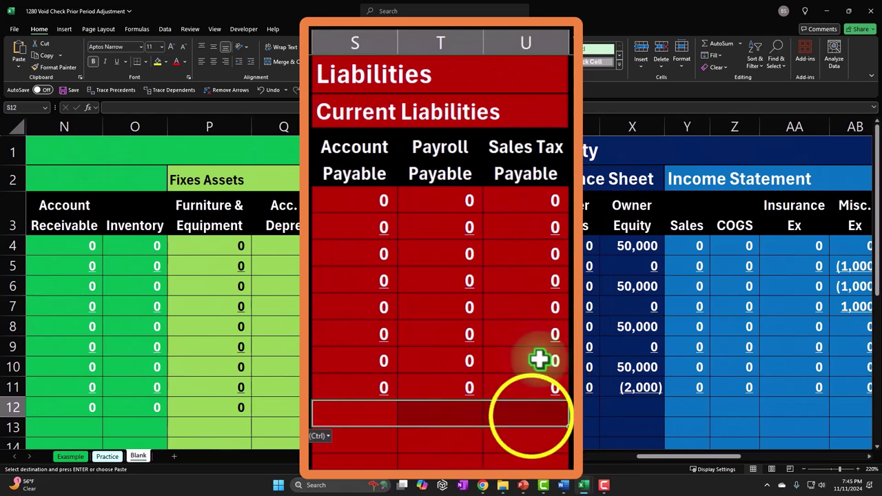
pyautogui.rightClick(530, 414)
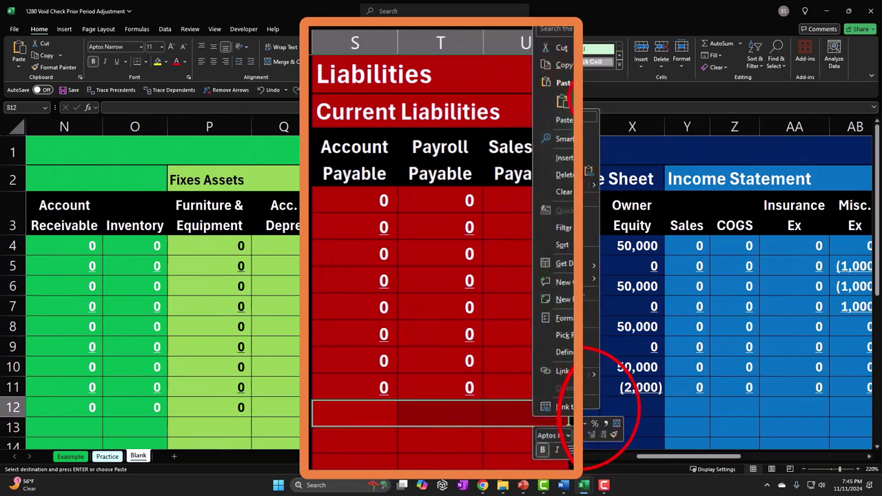
pyautogui.click(581, 414)
# Paste the copied balance formula, formulas only, across the equity and income statement accounts, W12:AF12.
pyautogui.moveTo(581, 413); pyautogui.dragTo(788, 404)
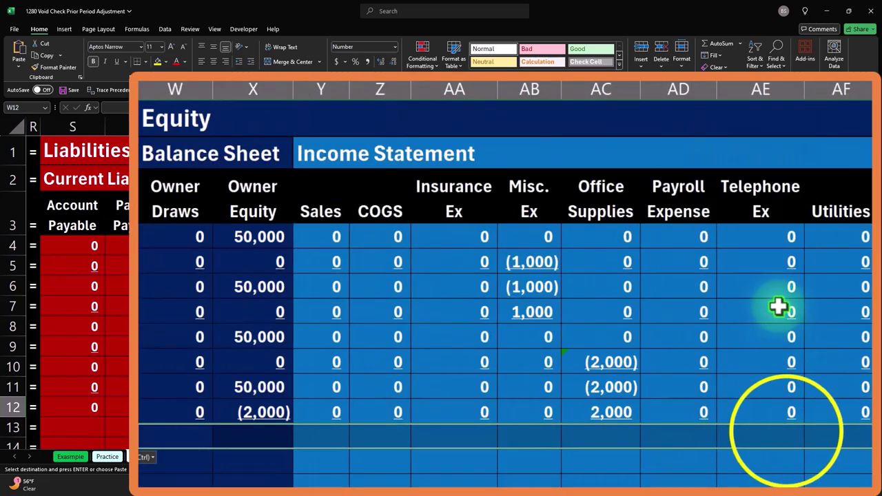
pyautogui.rightClick(783, 433)
pyautogui.click(851, 135)
pyautogui.click(529, 362)
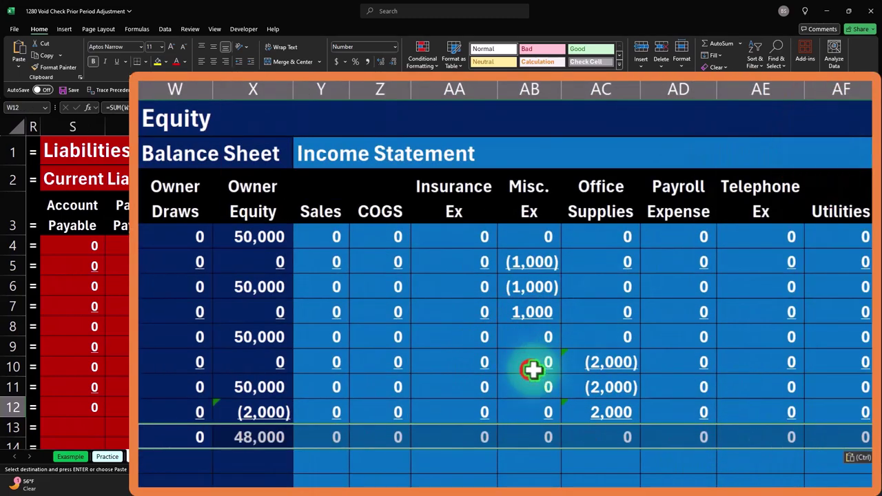
# Examine the Owner Equity and income statement amounts in rows 10 to 12 across the closing entry.
pyautogui.click(262, 435)
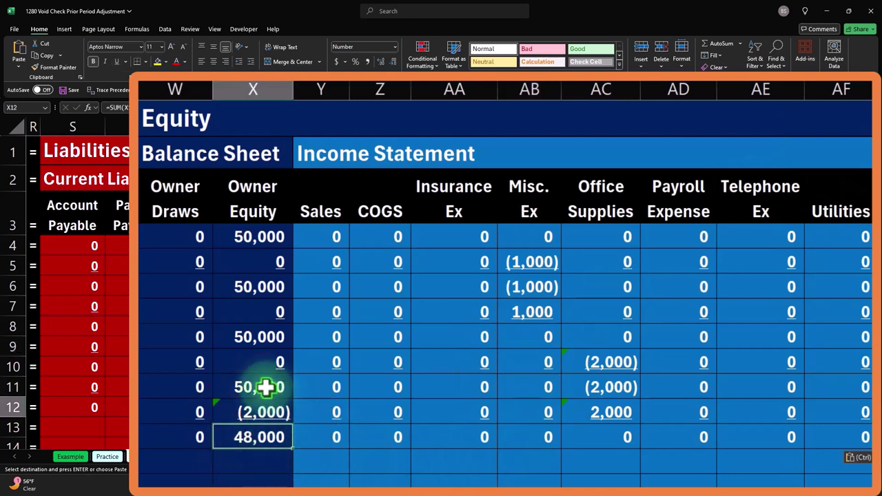
pyautogui.moveTo(243, 386); pyautogui.dragTo(831, 391)
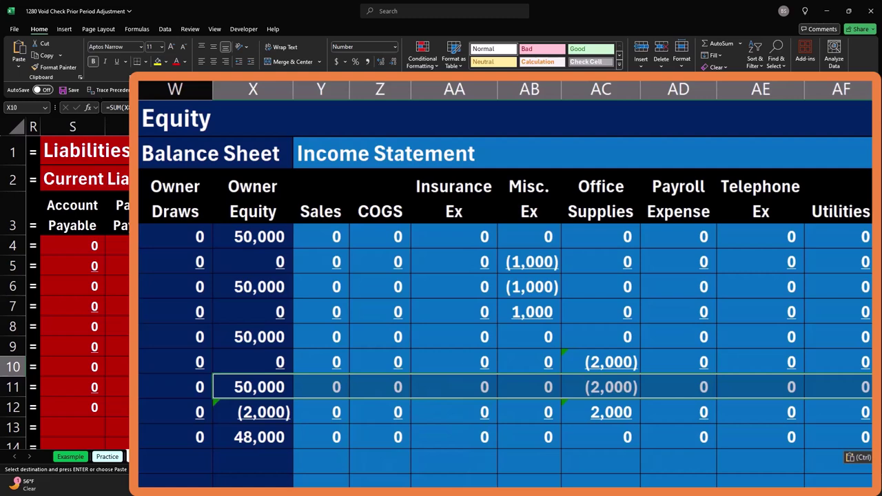
pyautogui.moveTo(315, 386); pyautogui.dragTo(818, 390)
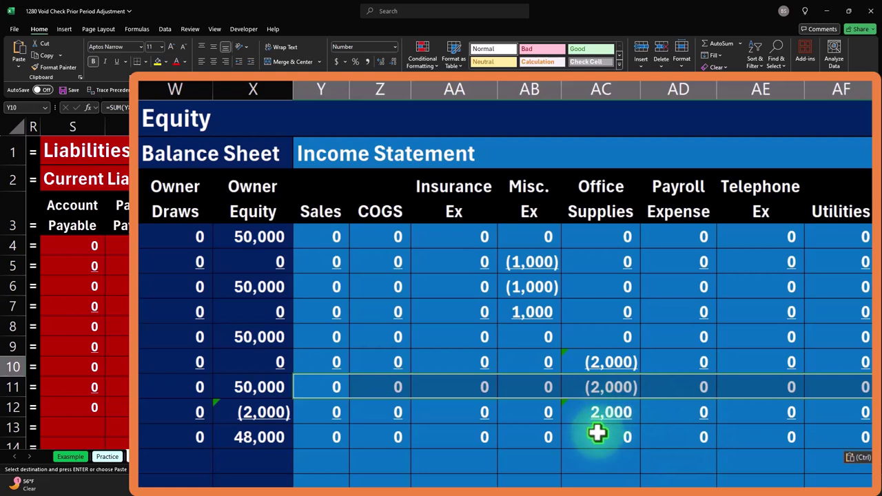
pyautogui.moveTo(321, 413); pyautogui.dragTo(822, 413)
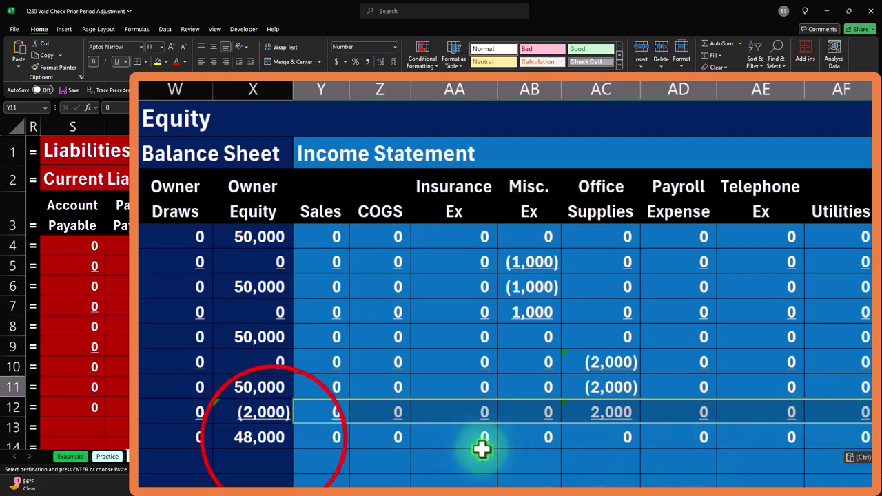
pyautogui.click(277, 437)
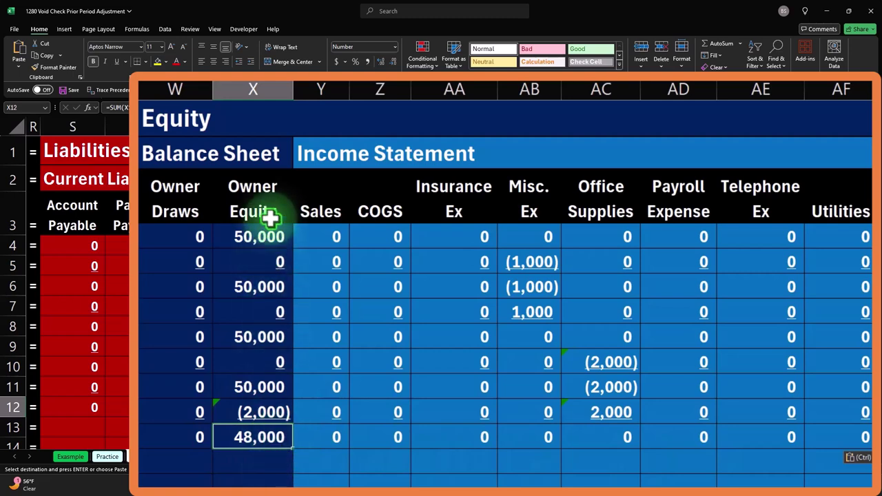
pyautogui.click(251, 444)
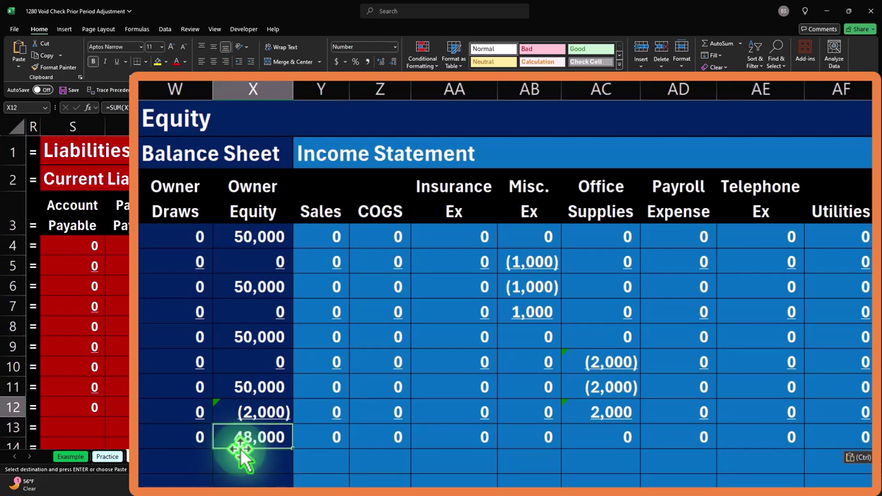
pyautogui.moveTo(305, 441); pyautogui.dragTo(823, 429)
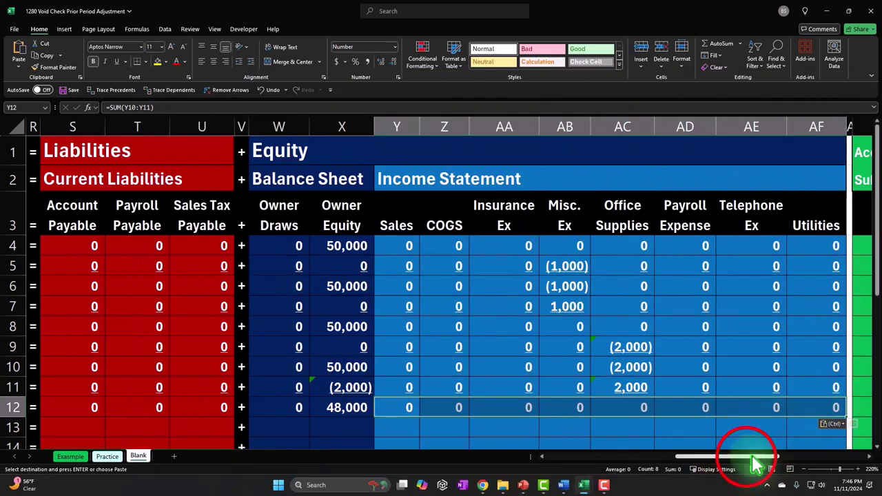
# Enter a transaction in row 12 dated 1/15, described as "Void check in C/Y", with an amount of 2000.
pyautogui.moveTo(748, 459); pyautogui.dragTo(475, 461)
pyautogui.click(49, 406)
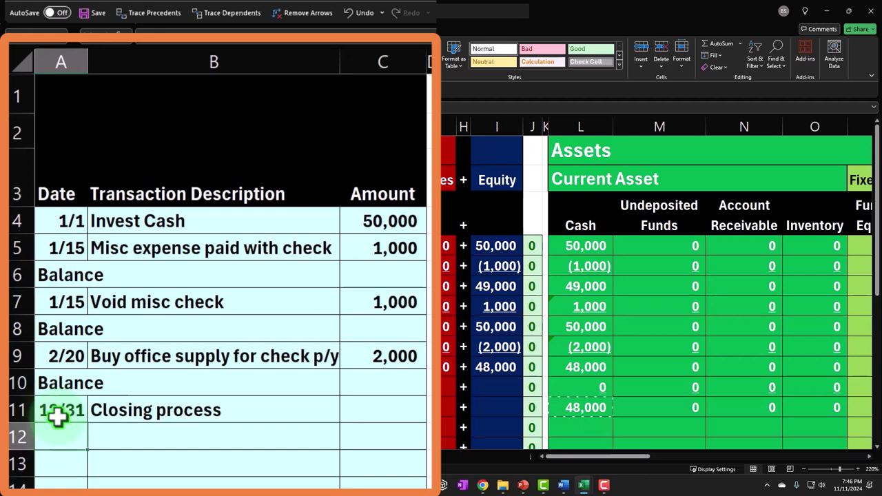
pyautogui.write('1/15')
pyautogui.press('Tab')
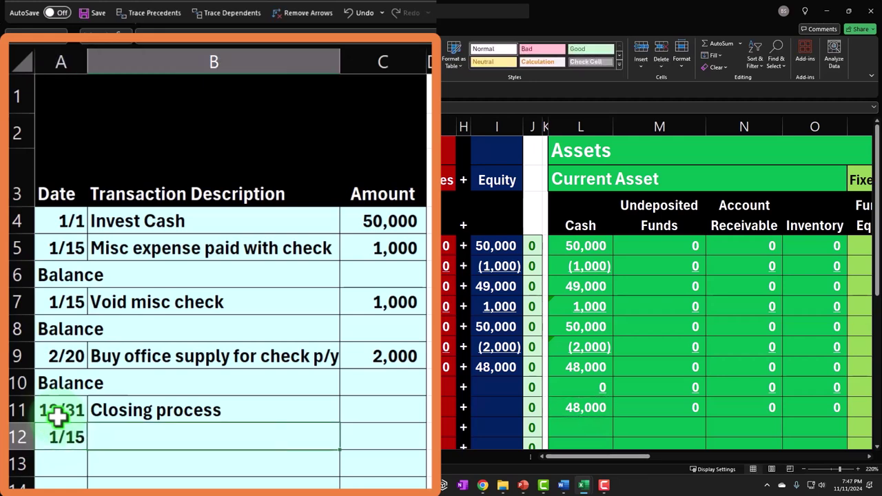
pyautogui.write('Void che')
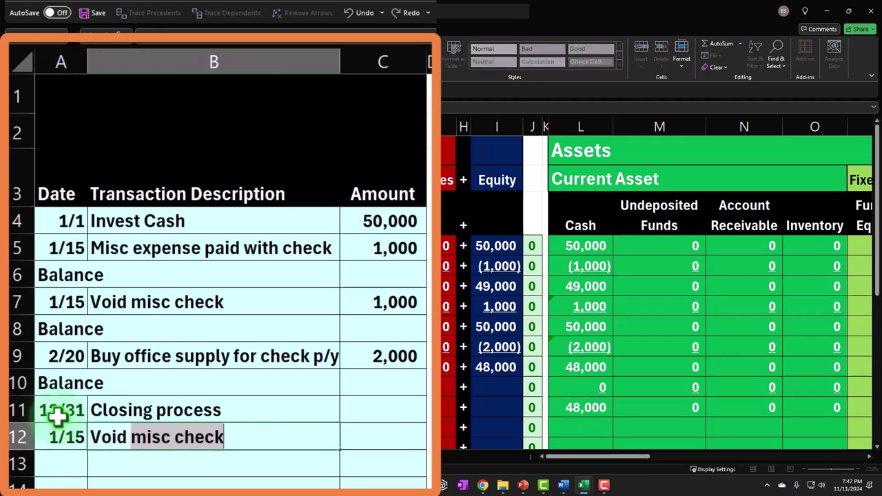
pyautogui.write('ck in cu')
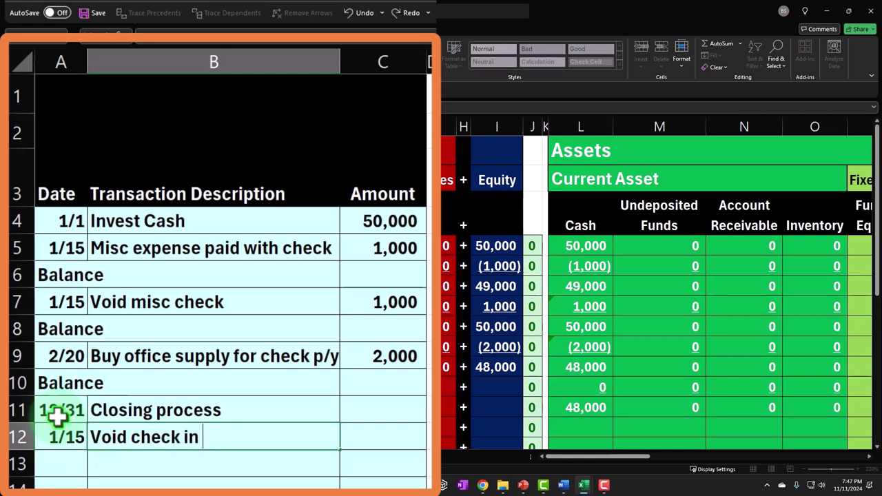
pyautogui.press('BackSpace')
pyautogui.press('BackSpace')
pyautogui.write('C/Y')
pyautogui.press('Tab')
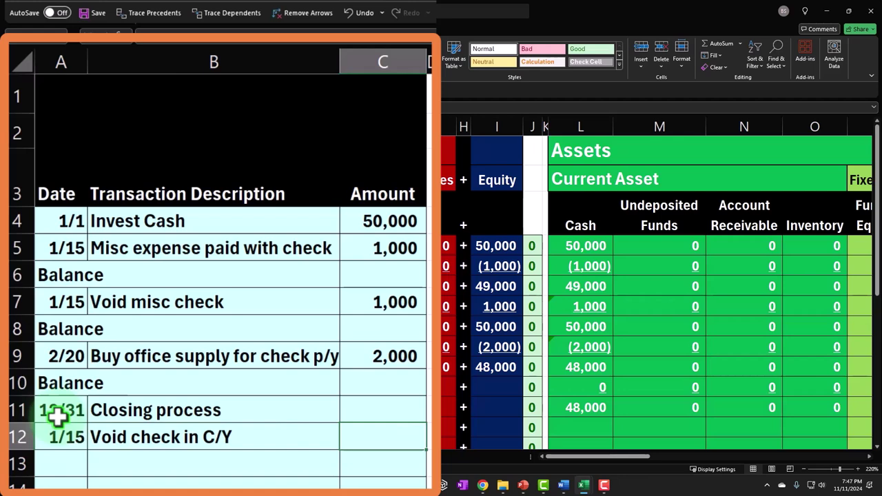
pyautogui.write('2000')
pyautogui.press('Return')
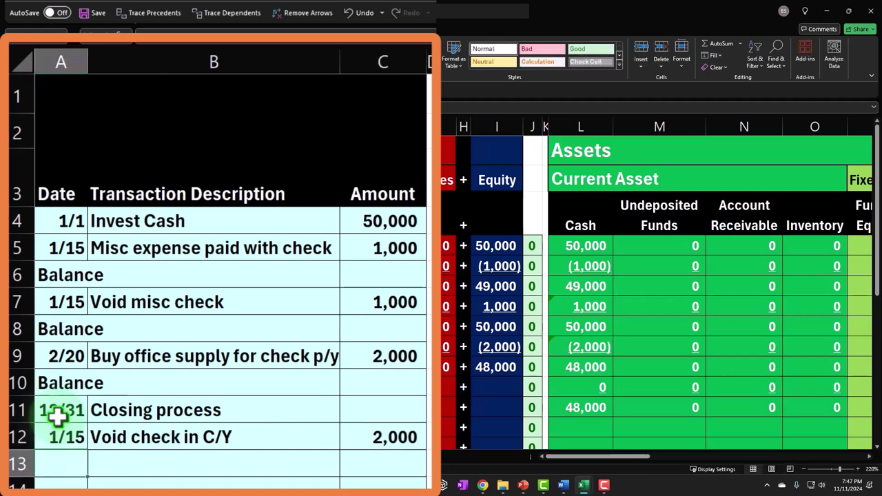
pyautogui.press('Tab')
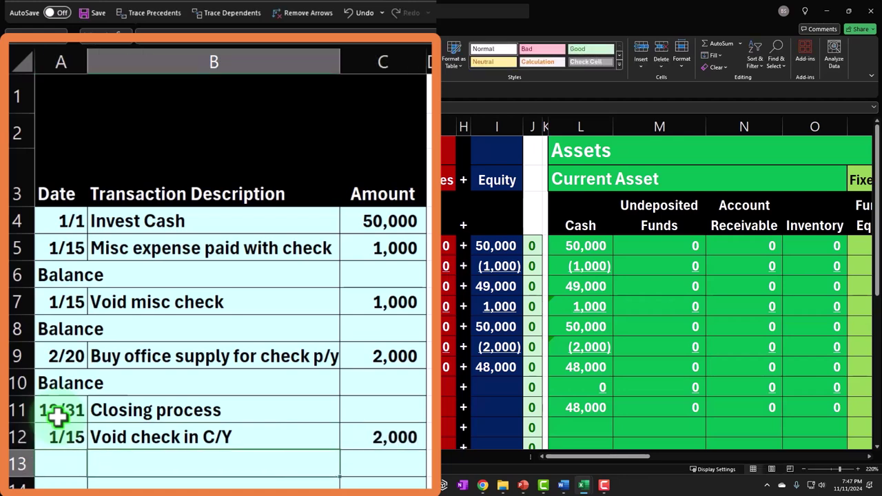
pyautogui.write('Journal ')
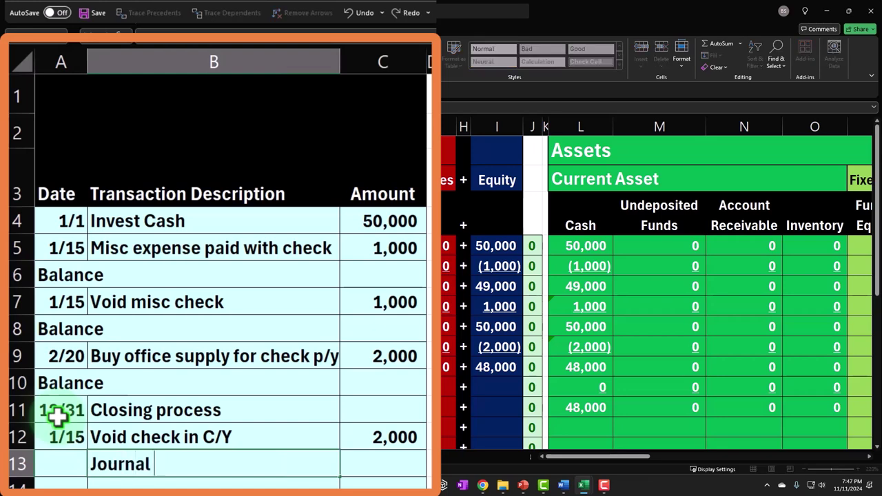
pyautogui.write('entry to ')
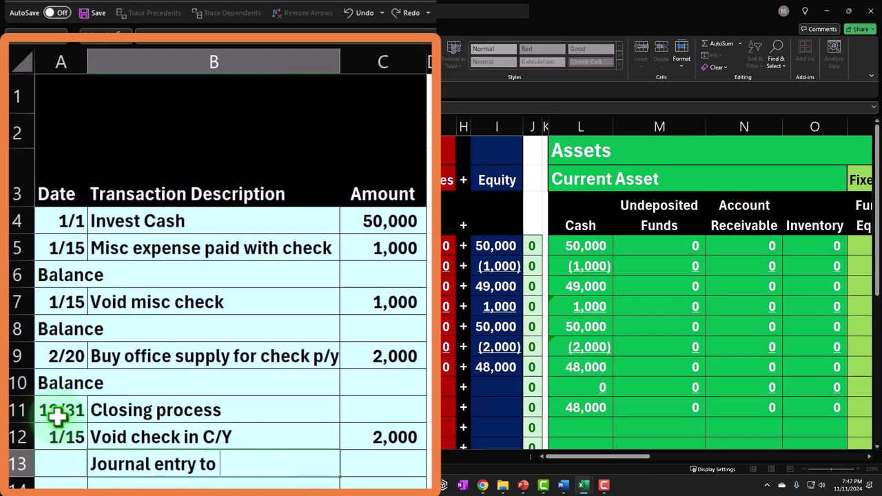
pyautogui.write('not mess')
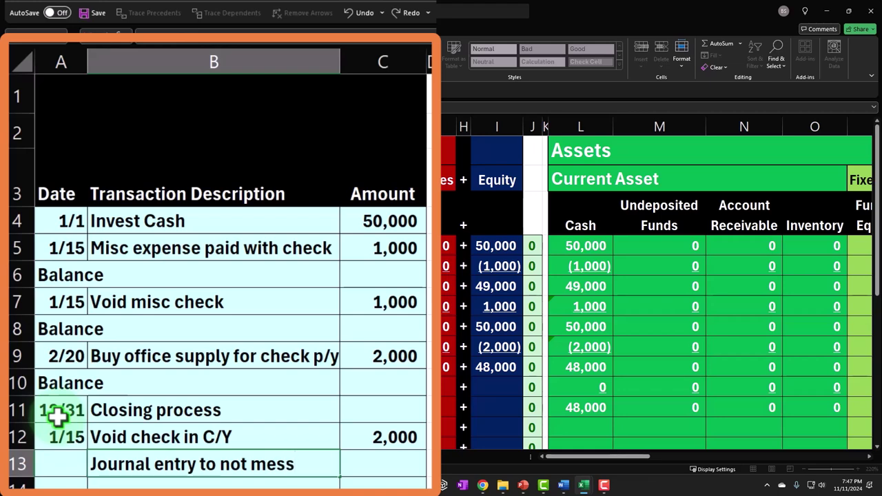
pyautogui.press('BackSpace')
pyautogui.press('BackSpace')
pyautogui.press('BackSpace')
pyautogui.press('BackSpace')
pyautogui.press('BackSpace')
pyautogui.press('BackSpace')
pyautogui.press('BackSpace')
pyautogui.press('BackSpace')
pyautogui.press('BackSpace')
pyautogui.press('BackSpace')
pyautogui.press('BackSpace')
pyautogui.press('BackSpace')
pyautogui.press('BackSpace')
pyautogui.press('BackSpace')
pyautogui.press('BackSpace')
pyautogui.press('BackSpace')
pyautogui.press('BackSpace')
pyautogui.press('BackSpace')
pyautogui.press('BackSpace')
pyautogui.press('BackSpace')
pyautogui.press('Tab')
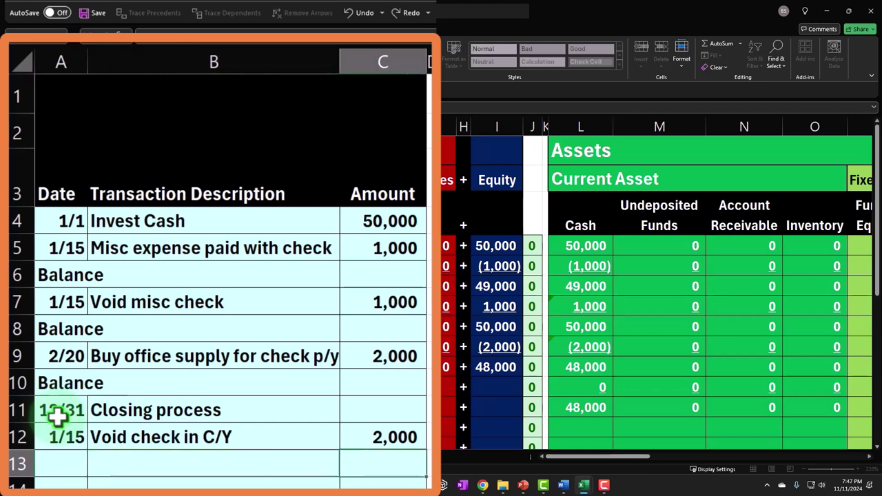
pyautogui.press('Up')
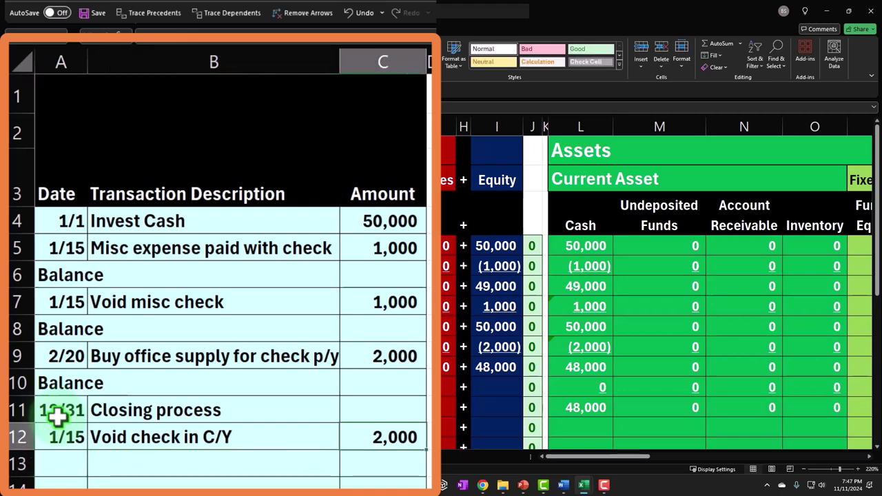
# Copy the Assets, Liabilities and Equity total formulas from row 10 down to the closing process row 11.
pyautogui.click(344, 365)
pyautogui.moveTo(317, 372); pyautogui.dragTo(322, 394)
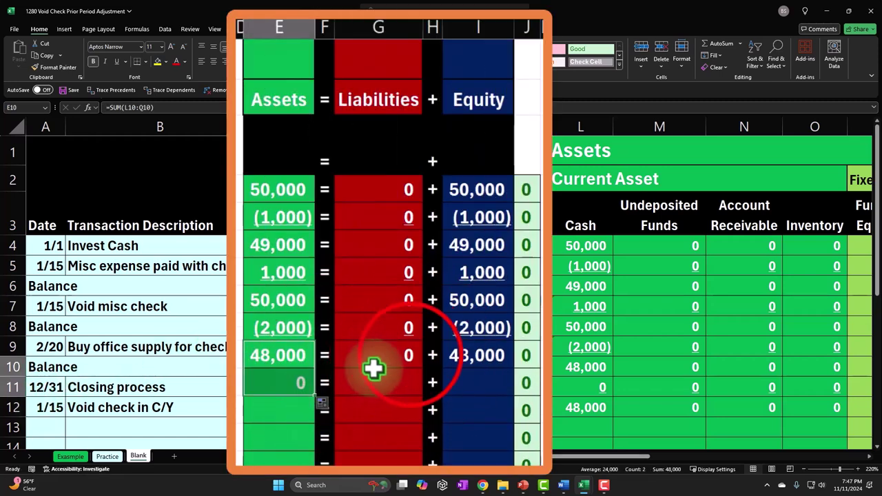
pyautogui.click(417, 360)
pyautogui.moveTo(426, 372); pyautogui.dragTo(425, 390)
pyautogui.click(497, 358)
pyautogui.moveTo(512, 369); pyautogui.dragTo(510, 396)
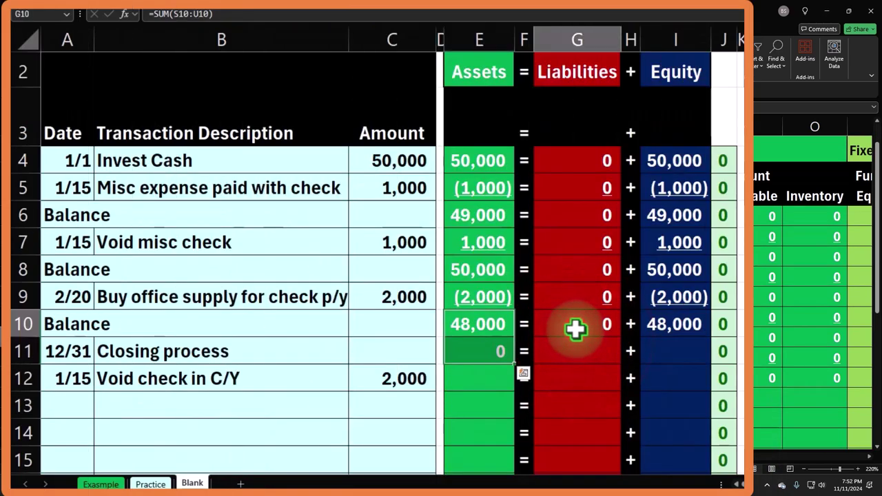
pyautogui.click(445, 369)
pyautogui.moveTo(622, 337); pyautogui.dragTo(622, 358)
pyautogui.click(675, 325)
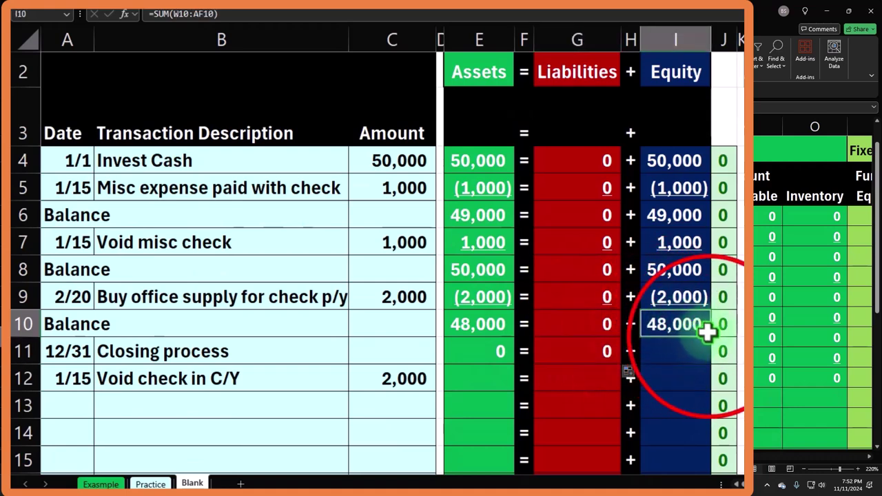
pyautogui.moveTo(706, 339); pyautogui.dragTo(711, 364)
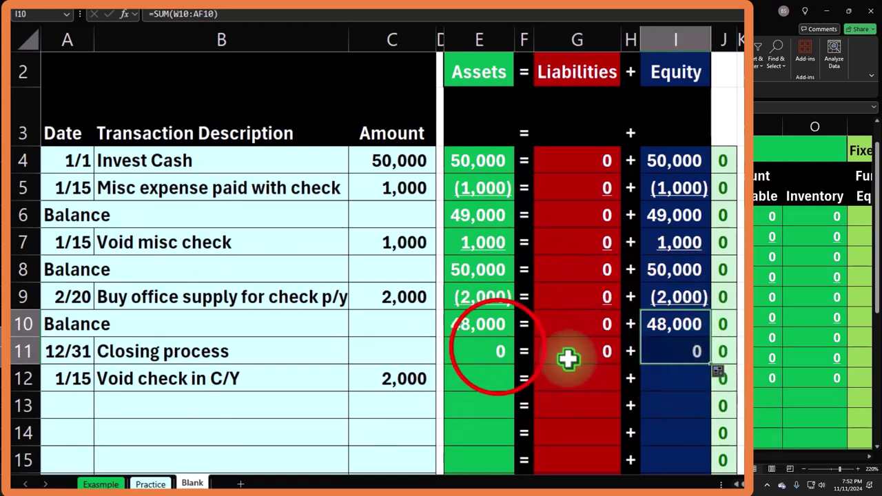
pyautogui.click(586, 350)
pyautogui.click(679, 346)
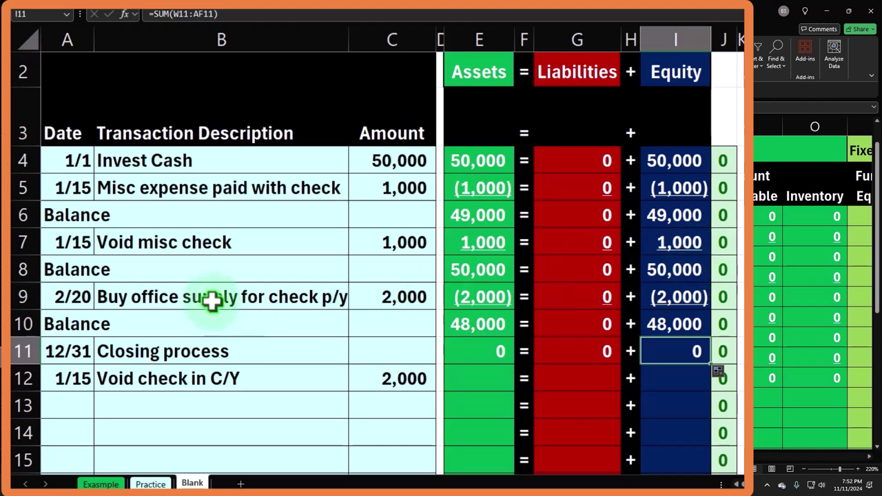
# Clear the void check entry from row 12 and make A12 reference the Balance label in A10.
pyautogui.moveTo(75, 377); pyautogui.dragTo(374, 394)
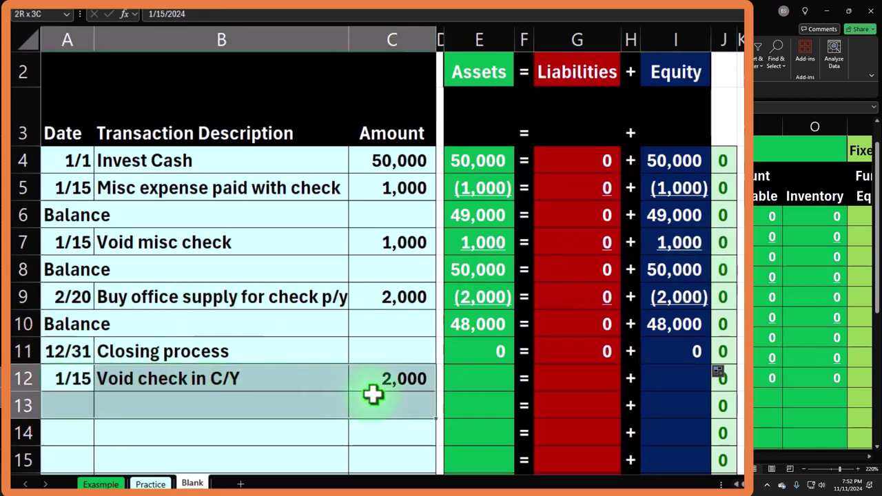
pyautogui.press('Delete')
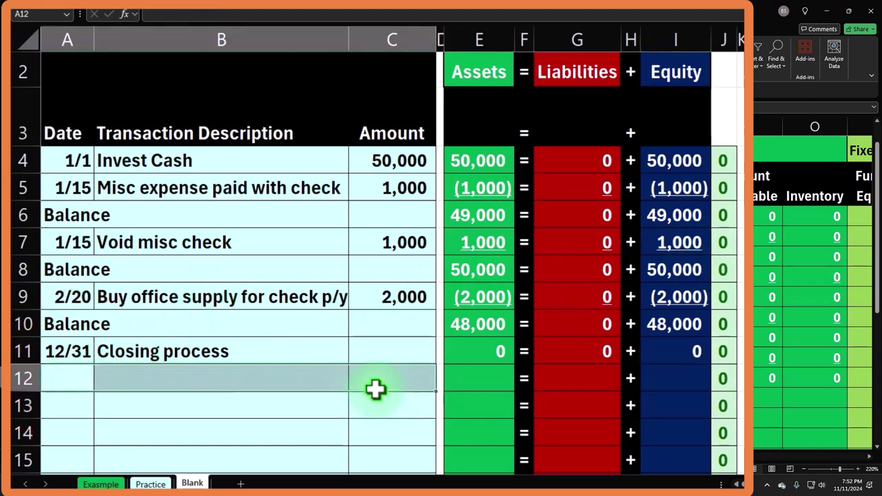
pyautogui.click(86, 371)
pyautogui.write('+')
pyautogui.press('Up')
pyautogui.press('Up')
pyautogui.press('Return')
pyautogui.press('Right')
pyautogui.press('Right')
pyautogui.press('Right')
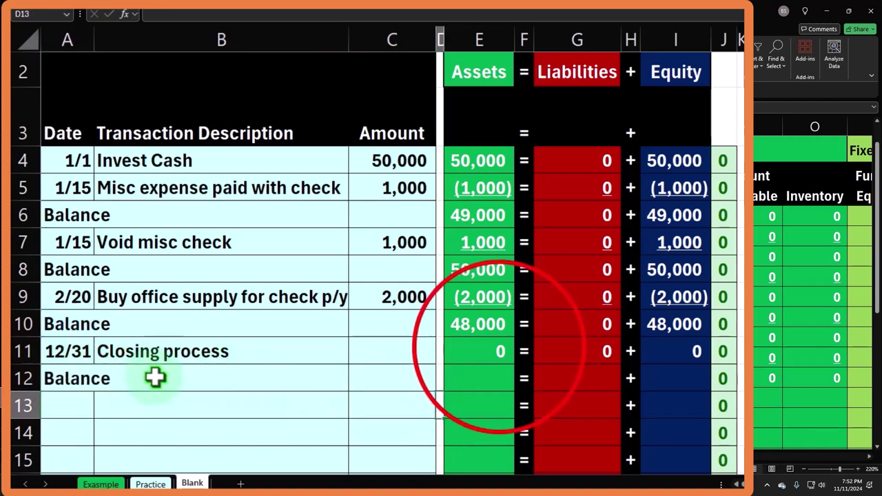
# Extend the Assets, Liabilities and Equity formulas to the Balance row 12 and underline the three row 11 totals.
pyautogui.click(500, 348)
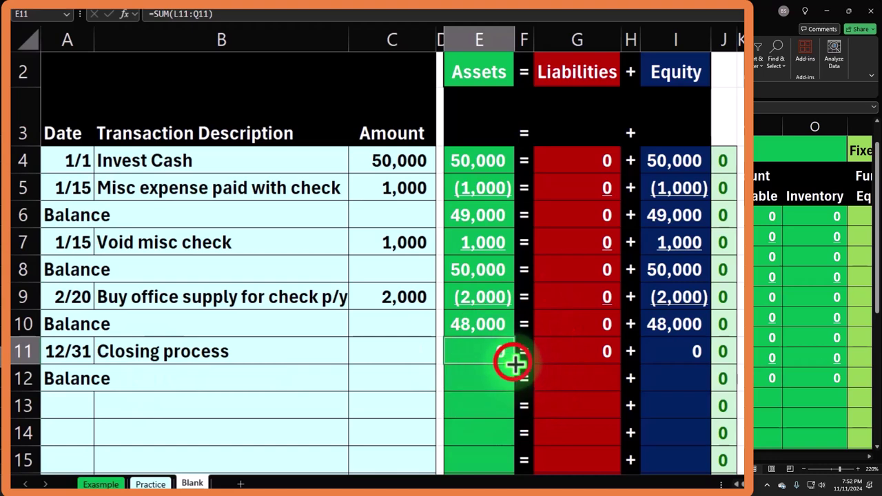
pyautogui.click(583, 359)
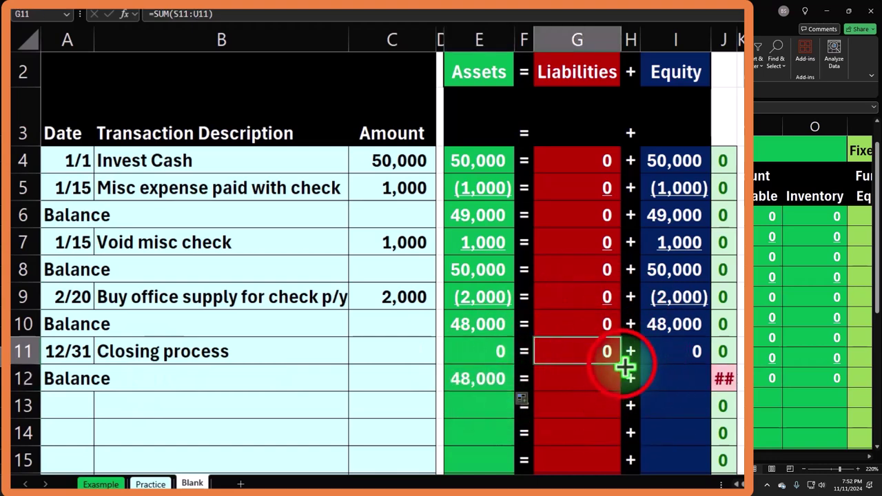
pyautogui.click(679, 356)
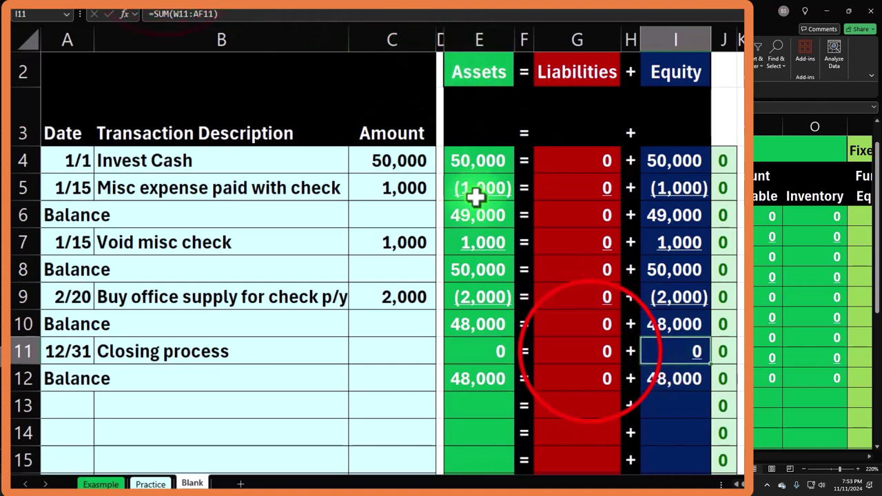
pyautogui.click(592, 348)
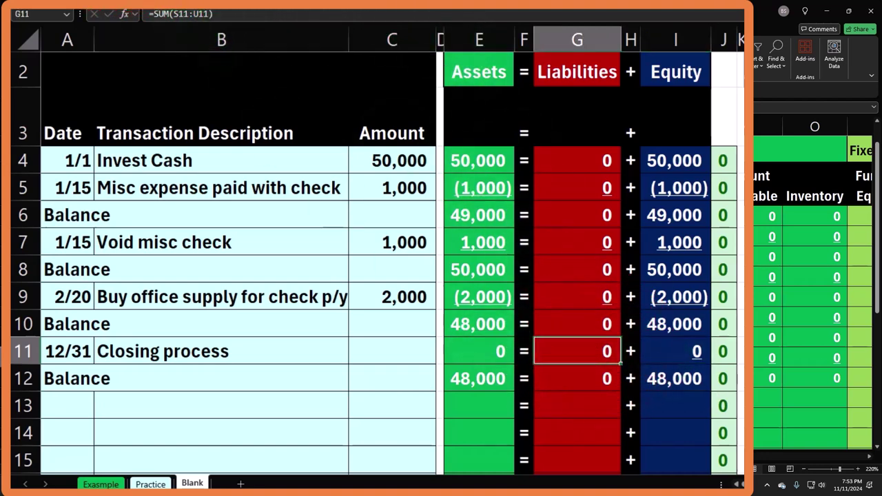
pyautogui.click(485, 352)
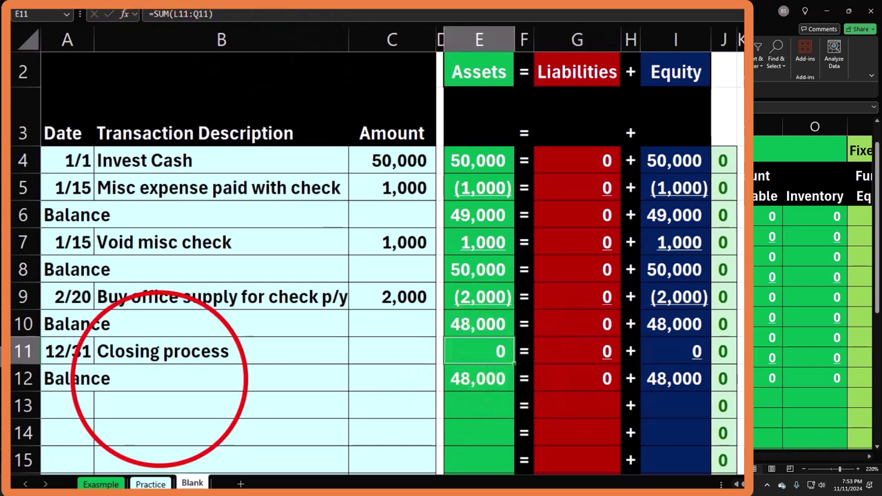
# Enter a row 13 transaction dated 1/15, described as "Void check - impact P/Y", with an amount of 2000.
pyautogui.click(78, 407)
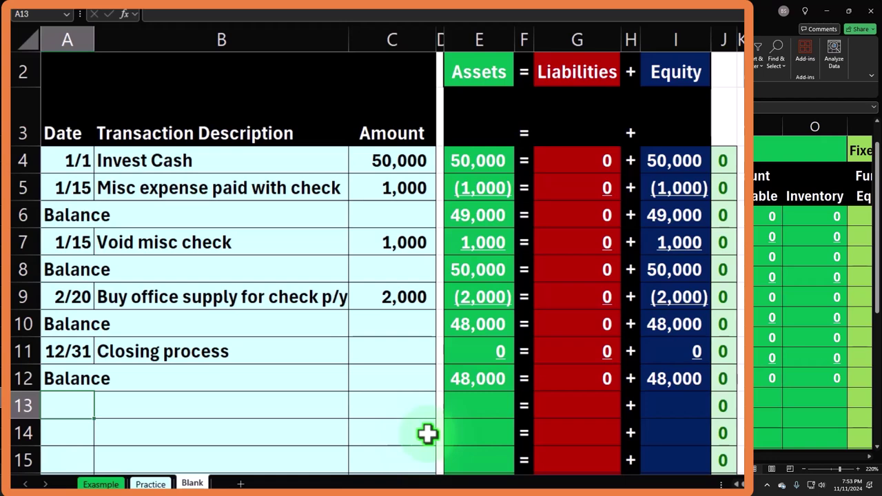
pyautogui.write('1/15')
pyautogui.press('Tab')
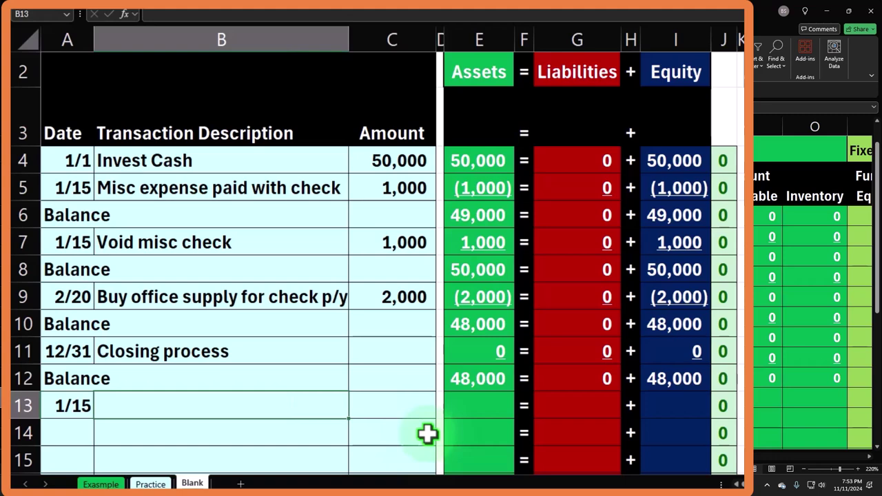
pyautogui.write('Void chic')
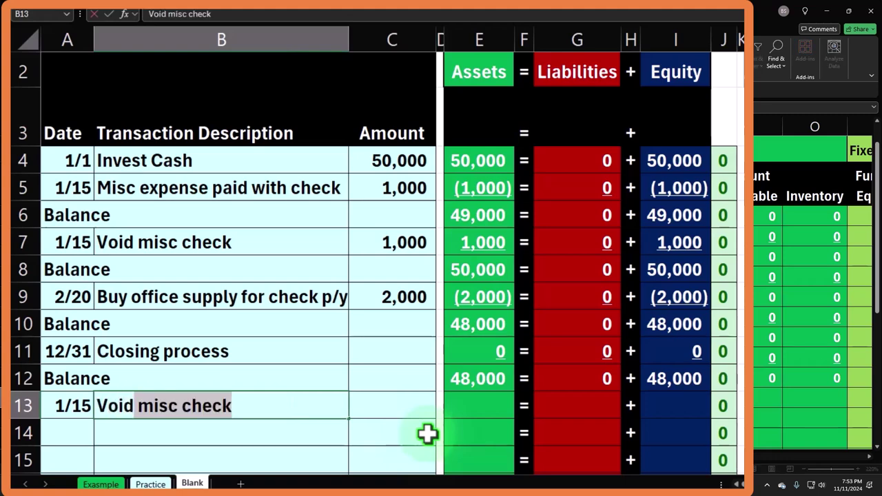
pyautogui.write('k')
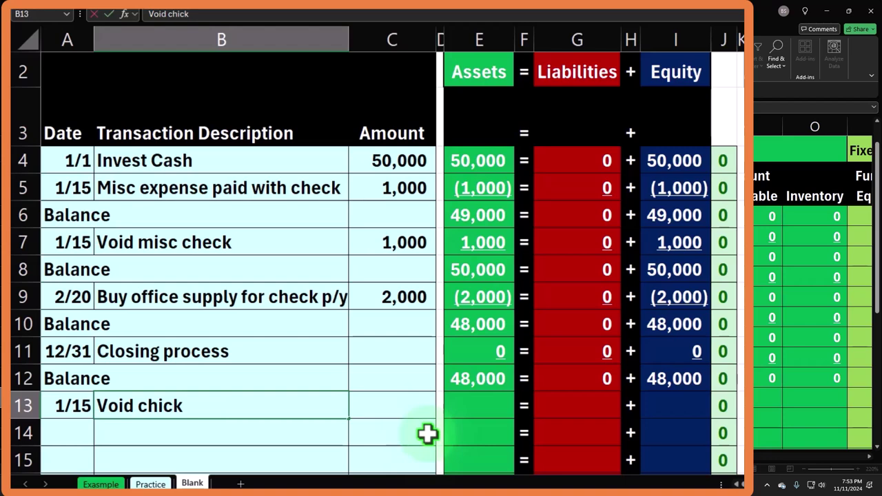
pyautogui.press('BackSpace')
pyautogui.press('BackSpace')
pyautogui.press('BackSpace')
pyautogui.write('eck - imp')
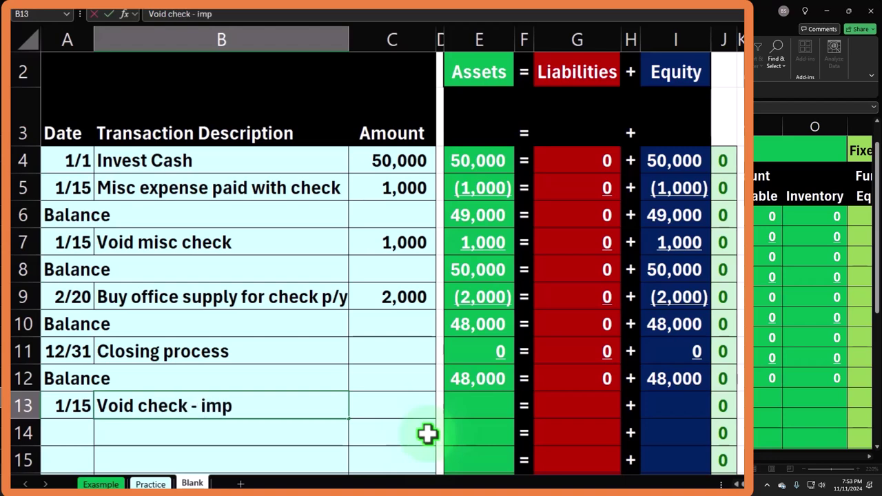
pyautogui.write('act P/y')
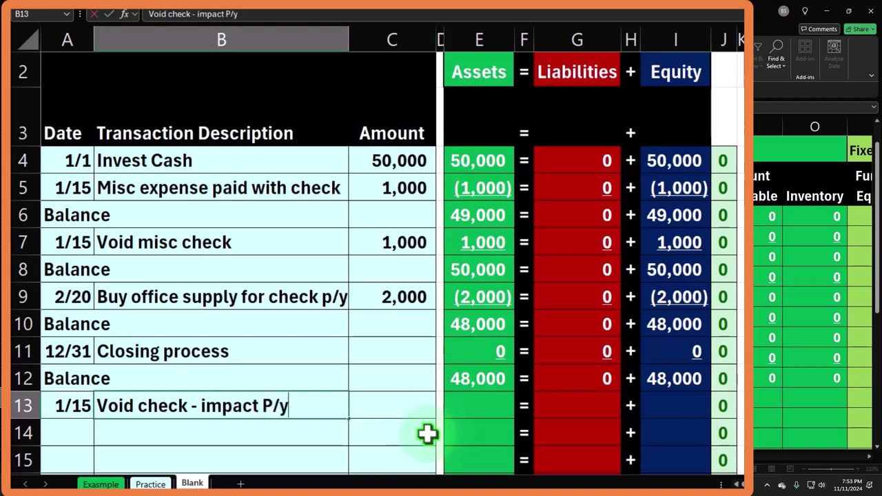
pyautogui.press('BackSpace')
pyautogui.write('Y')
pyautogui.press('Tab')
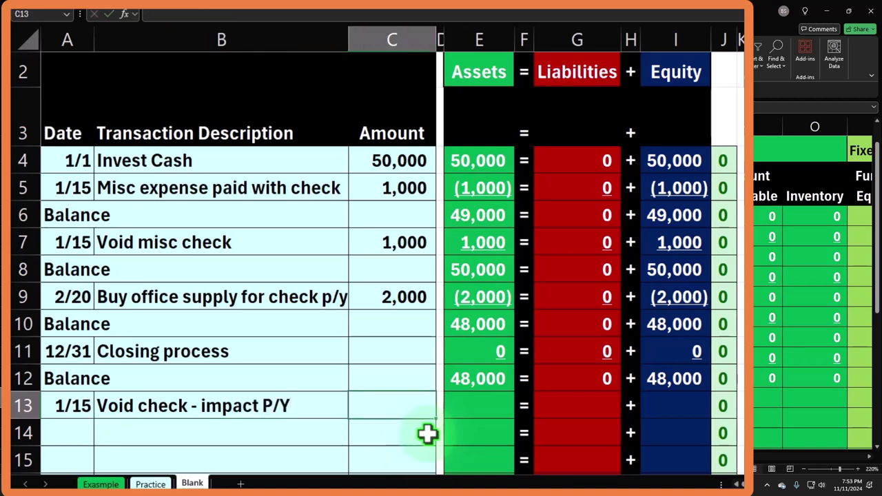
pyautogui.write('2000')
pyautogui.press('Return')
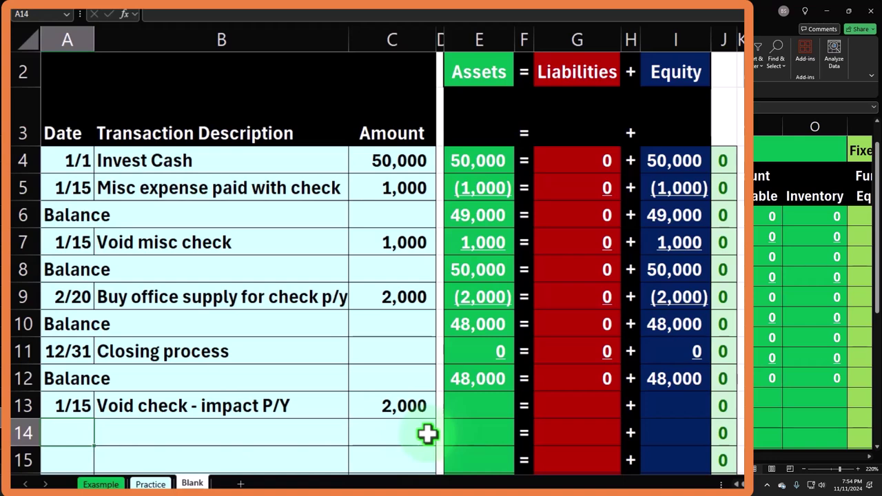
# Make the Cash cell L13 reference the void check amount in C13 as a positive value.
pyautogui.click(403, 411)
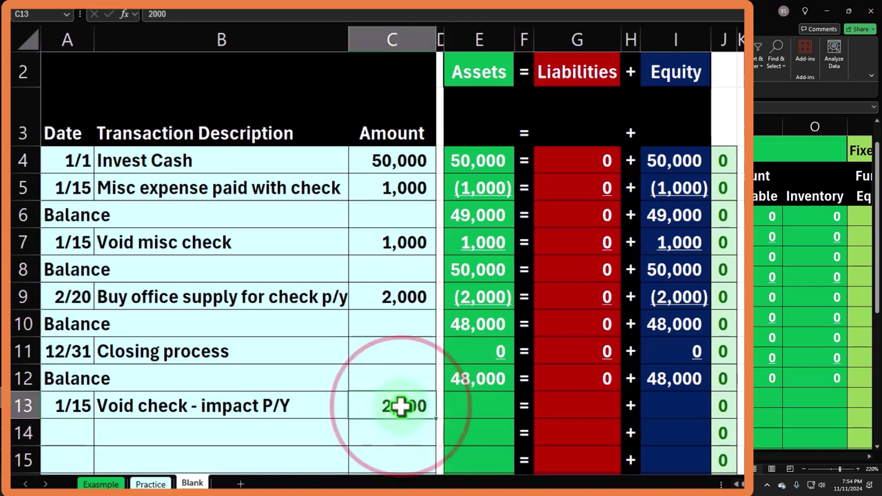
pyautogui.press('Right')
pyautogui.press('Right')
pyautogui.press('Right')
pyautogui.press('Right')
pyautogui.press('Right')
pyautogui.press('Right')
pyautogui.press('Right')
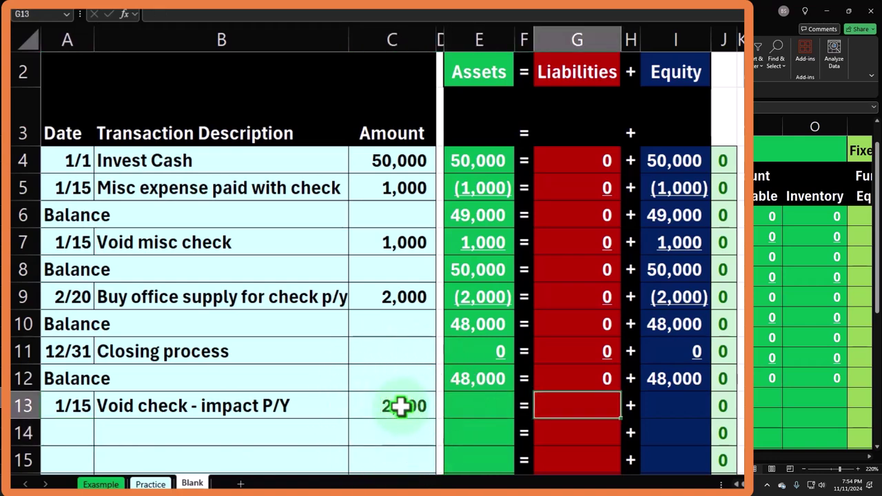
pyautogui.press('Right')
pyautogui.press('Right')
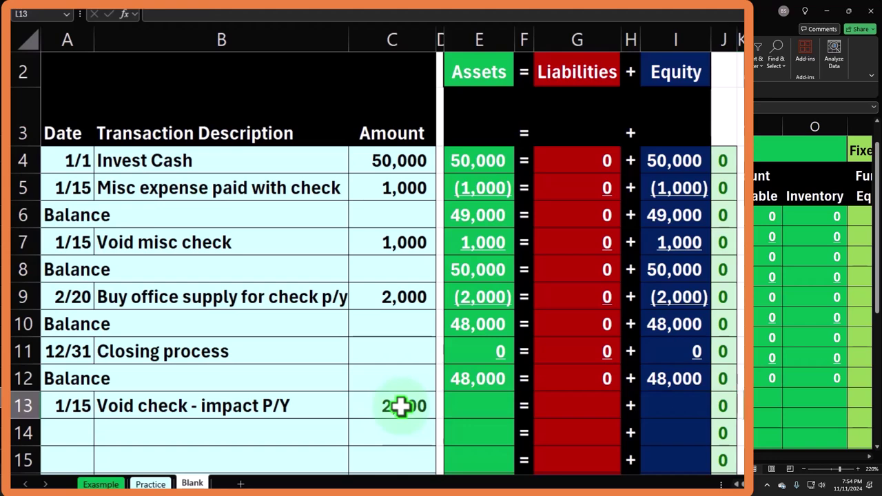
pyautogui.write('+')
pyautogui.press('Left')
pyautogui.press('Left')
pyautogui.press('Left')
pyautogui.press('Left')
pyautogui.press('Left')
pyautogui.press('Left')
pyautogui.press('Left')
pyautogui.press('Left')
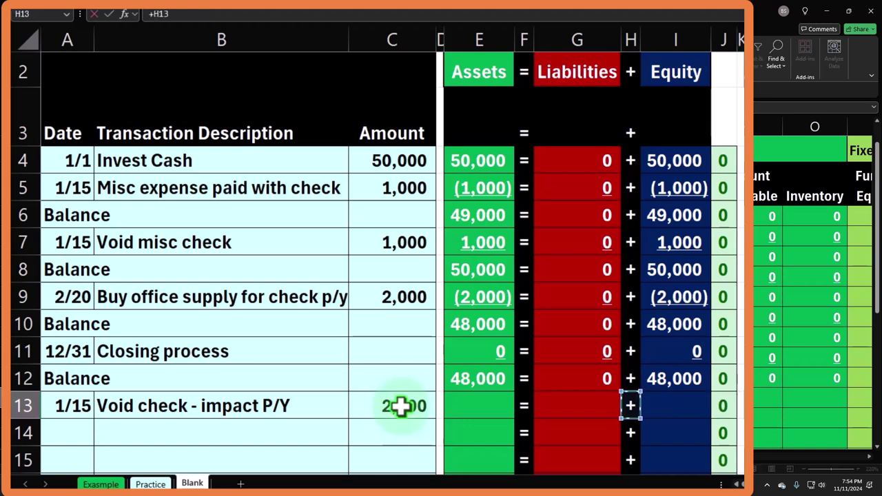
pyautogui.click(401, 405)
pyautogui.hotkey('ctrl', 'Return')
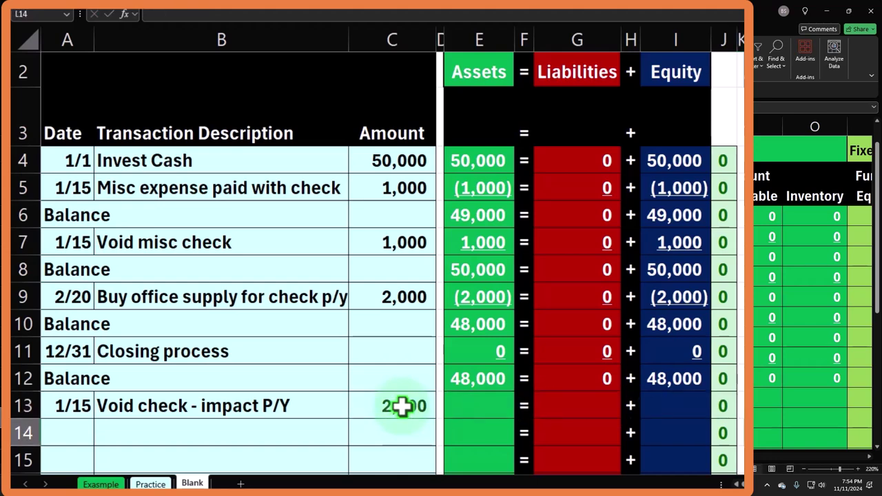
# Make the Office Supplies cell AC13 reference the void check amount in C13.
pyautogui.press('Right')
pyautogui.press('Right')
pyautogui.press('Right')
pyautogui.press('Right')
pyautogui.press('Right')
pyautogui.press('Right')
pyautogui.press('Right')
pyautogui.press('Right')
pyautogui.press('Right')
pyautogui.press('Right')
pyautogui.press('Right')
pyautogui.press('Right')
pyautogui.press('Right')
pyautogui.press('Right')
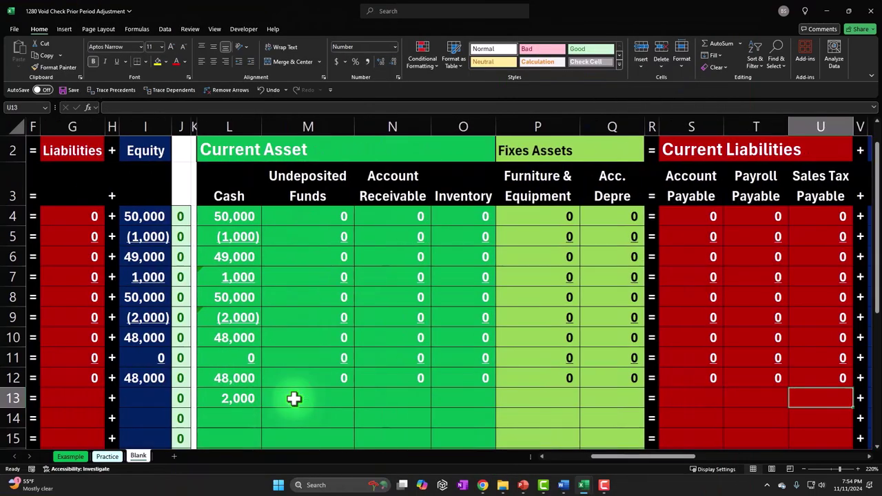
pyautogui.press('Right')
pyautogui.press('Right')
pyautogui.press('Right')
pyautogui.press('Right')
pyautogui.press('Right')
pyautogui.press('Right')
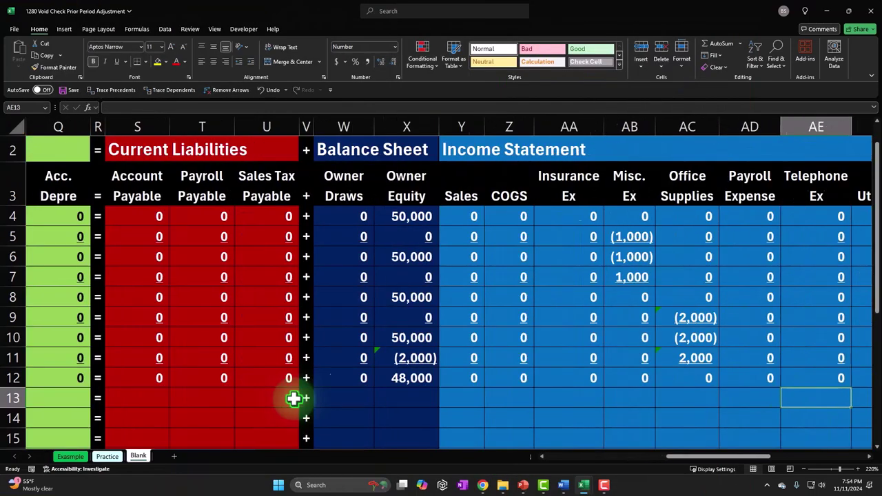
pyautogui.press('Left')
pyautogui.press('Left')
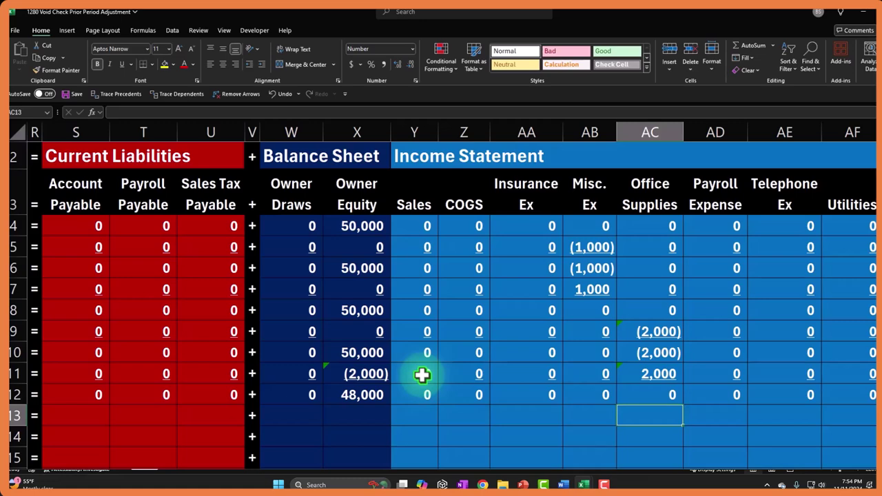
pyautogui.write('+')
pyautogui.press('Left')
pyautogui.press('Left')
pyautogui.press('Left')
pyautogui.press('Left')
pyautogui.press('Left')
pyautogui.press('Left')
pyautogui.press('Left')
pyautogui.press('Left')
pyautogui.press('Left')
pyautogui.press('Left')
pyautogui.press('Left')
pyautogui.press('Left')
pyautogui.press('Left')
pyautogui.press('Left')
pyautogui.press('Left')
pyautogui.press('Left')
pyautogui.press('Left')
pyautogui.press('Left')
pyautogui.press('Left')
pyautogui.press('Left')
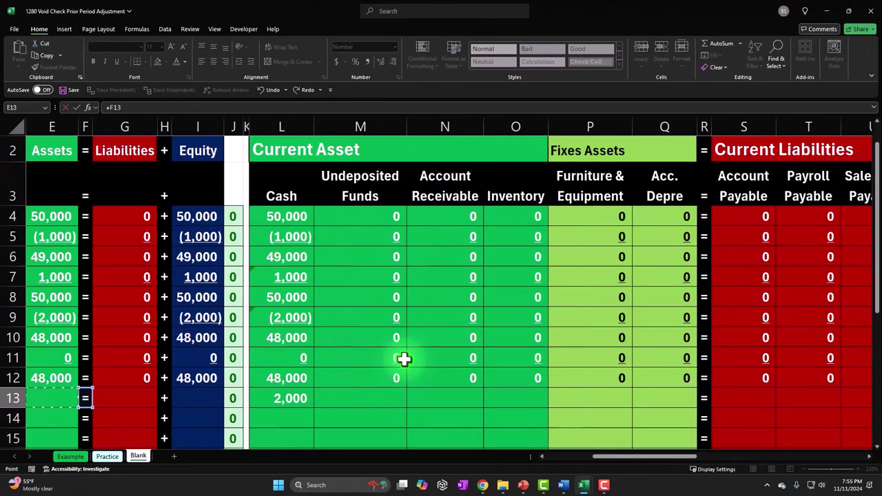
pyautogui.press('Left')
pyautogui.press('Left')
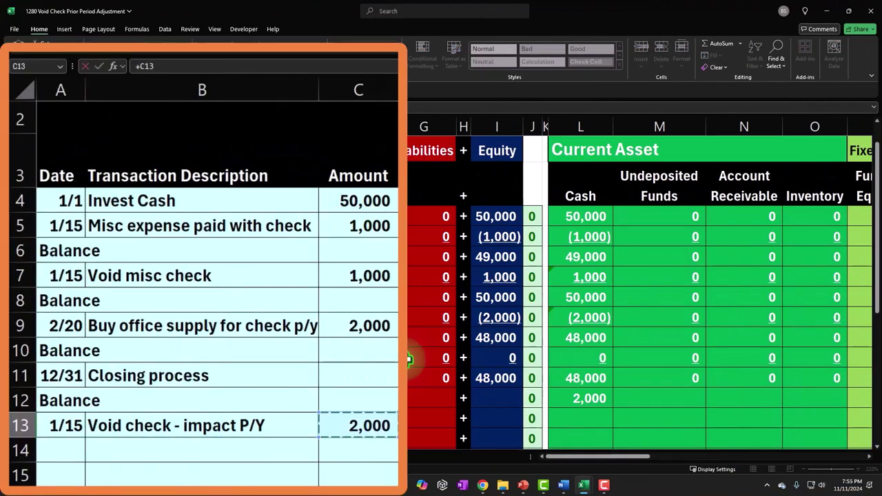
pyautogui.press('Return')
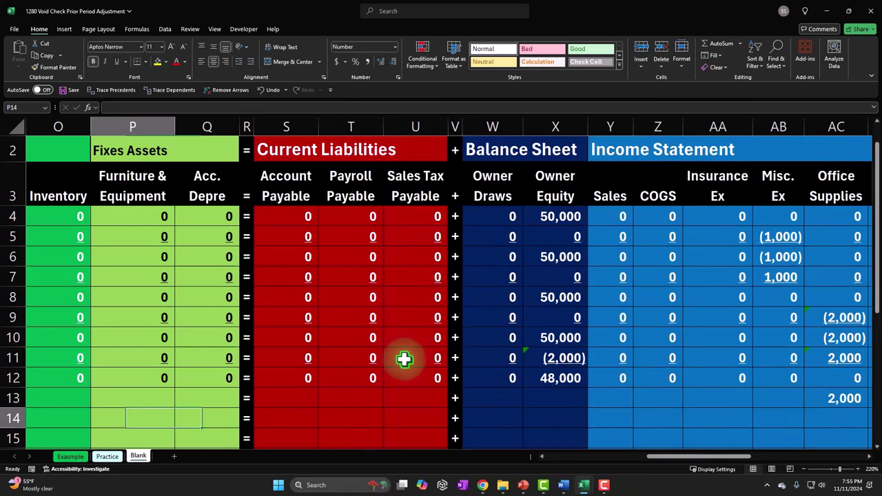
# Clear the void check amount from the Office Supplies cell AC13.
pyautogui.press('Left')
pyautogui.press('Left')
pyautogui.press('Left')
pyautogui.press('Left')
pyautogui.press('Left')
pyautogui.press('Left')
pyautogui.press('Left')
pyautogui.press('Left')
pyautogui.press('Left')
pyautogui.press('Left')
pyautogui.press('Left')
pyautogui.press('Left')
pyautogui.press('Left')
pyautogui.press('Left')
pyautogui.press('Left')
pyautogui.press('Left')
pyautogui.press('Left')
pyautogui.press('Left')
pyautogui.press('Left')
pyautogui.press('Left')
pyautogui.press('Right')
pyautogui.press('Right')
pyautogui.press('Right')
pyautogui.press('Right')
pyautogui.press('Right')
pyautogui.press('Right')
pyautogui.press('Right')
pyautogui.press('Right')
pyautogui.press('Right')
pyautogui.press('Right')
pyautogui.press('Right')
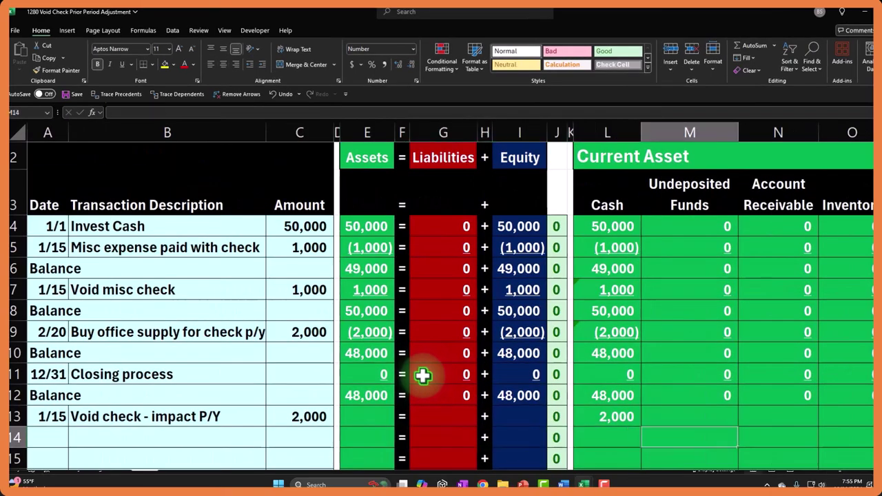
pyautogui.press('Up')
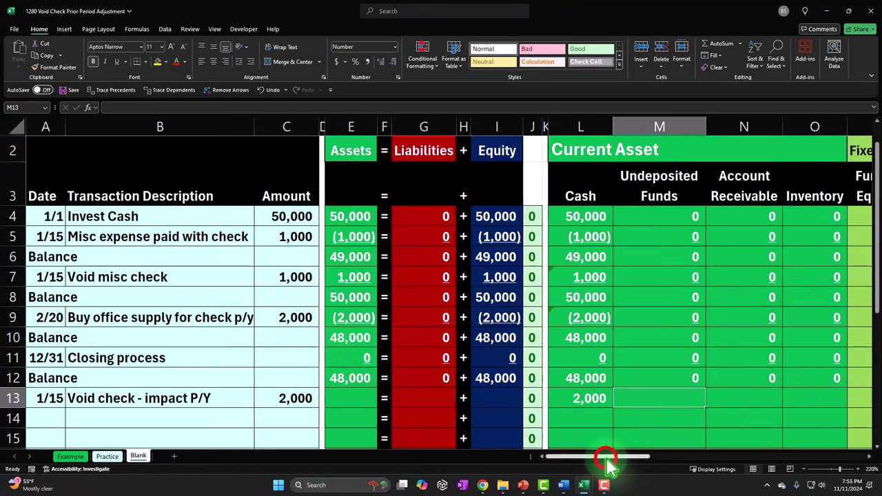
pyautogui.moveTo(607, 463); pyautogui.dragTo(758, 459)
pyautogui.click(472, 400)
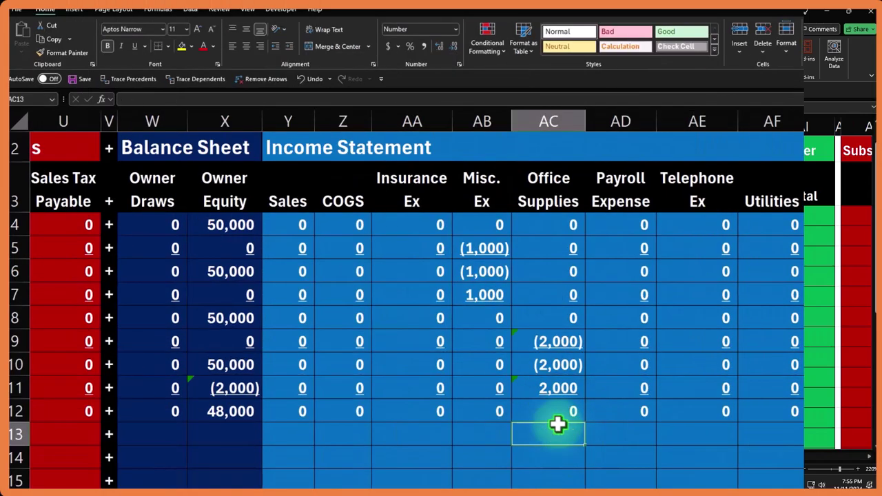
# Make the Owner Equity cell X13 reference the void check amount in C13 as a positive value.
pyautogui.press('Up')
pyautogui.press('Up')
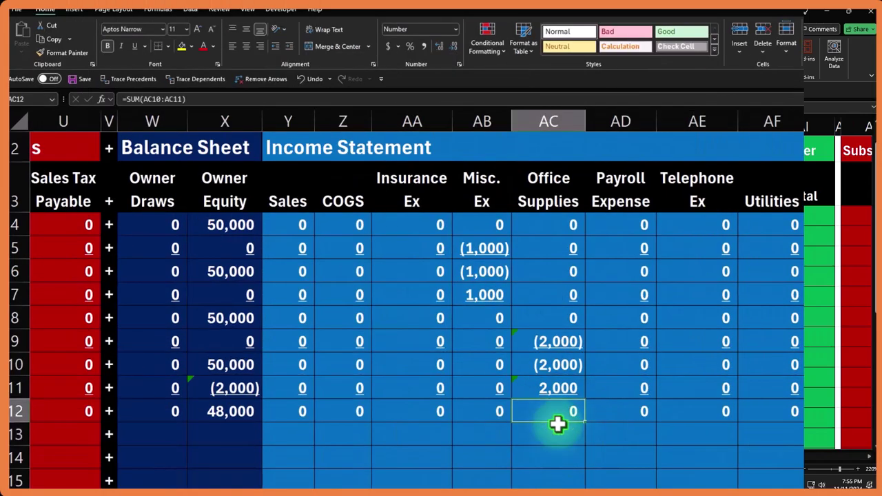
pyautogui.press('Down')
pyautogui.press('Left')
pyautogui.press('Left')
pyautogui.press('Left')
pyautogui.press('Left')
pyautogui.press('Left')
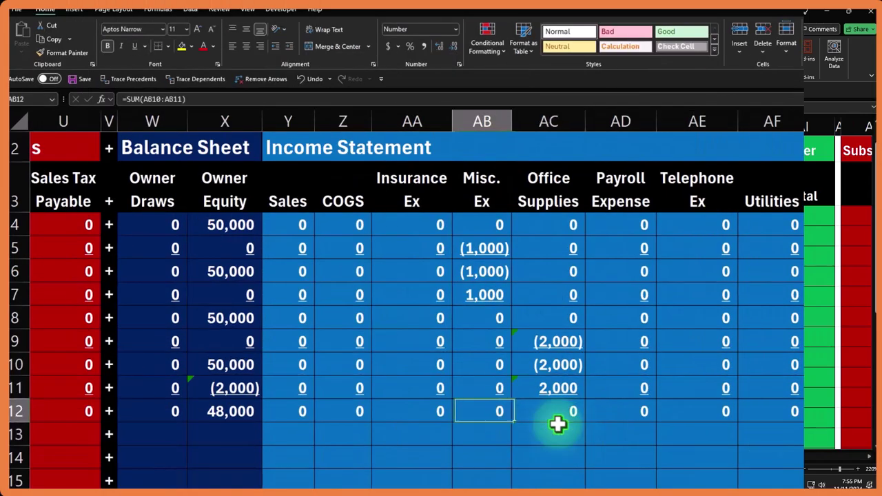
pyautogui.press('Down')
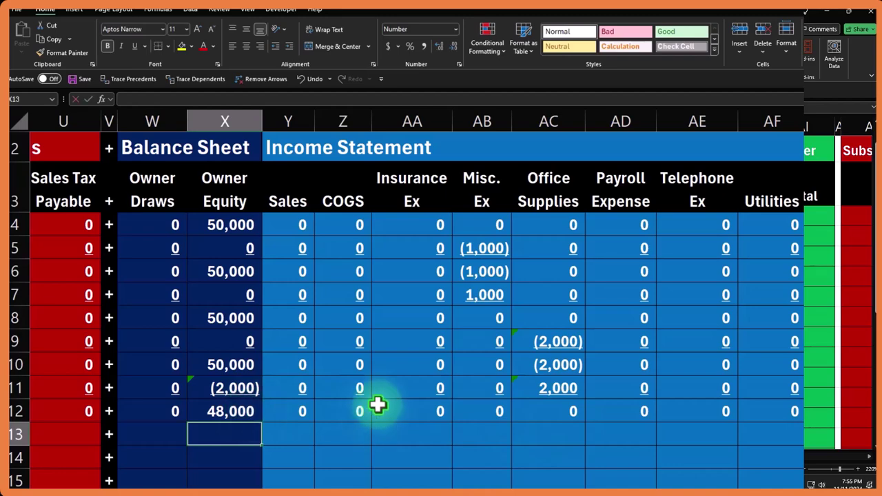
pyautogui.write('+')
pyautogui.press('Left')
pyautogui.press('Left')
pyautogui.press('Left')
pyautogui.press('Left')
pyautogui.press('Left')
pyautogui.press('Left')
pyautogui.press('Left')
pyautogui.press('Left')
pyautogui.press('Left')
pyautogui.press('Left')
pyautogui.press('Left')
pyautogui.press('Left')
pyautogui.press('Left')
pyautogui.press('Left')
pyautogui.press('Left')
pyautogui.press('Left')
pyautogui.press('Left')
pyautogui.press('Left')
pyautogui.press('Left')
pyautogui.press('Left')
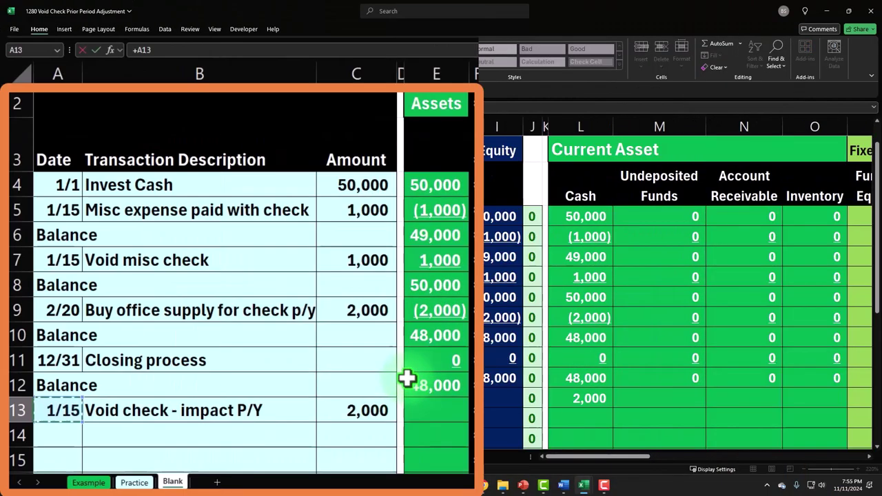
pyautogui.press('Return')
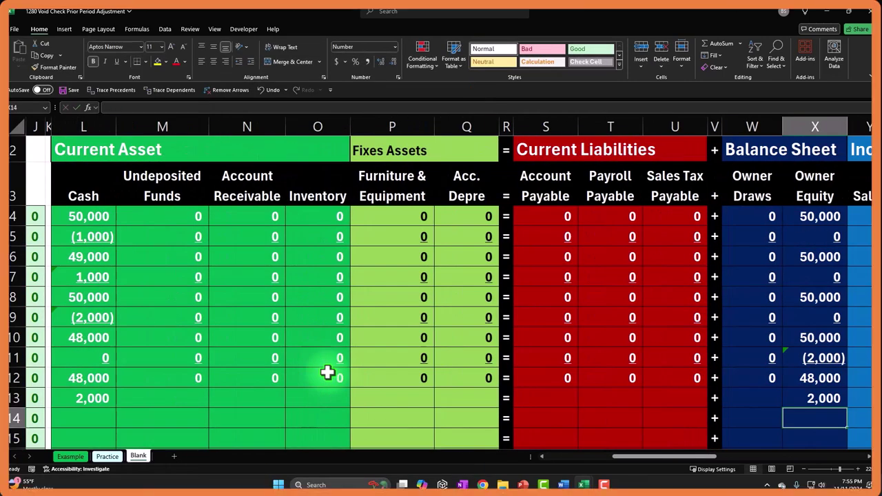
# Enter 0 in the remaining asset cells M13 through Q13 of the void check row.
pyautogui.press('Left')
pyautogui.press('Left')
pyautogui.press('Left')
pyautogui.press('Left')
pyautogui.press('Left')
pyautogui.press('Left')
pyautogui.press('Left')
pyautogui.press('Left')
pyautogui.press('Left')
pyautogui.press('Left')
pyautogui.press('Left')
pyautogui.press('Left')
pyautogui.press('Right')
pyautogui.press('Up')
pyautogui.write('0')
pyautogui.press('Right')
pyautogui.write('0')
pyautogui.press('Right')
pyautogui.write('0')
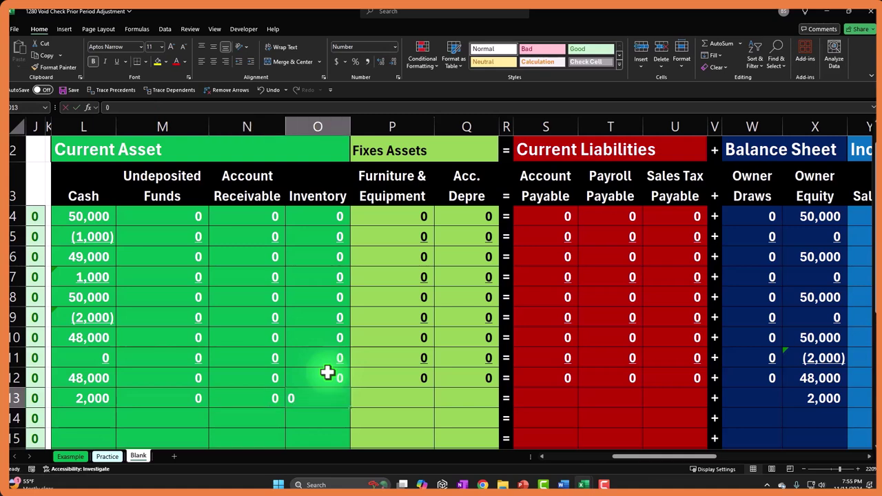
pyautogui.press('Right')
pyautogui.write('0')
pyautogui.press('Right')
pyautogui.write('0')
# Enter 0 in the liability cells S13 through U13 and the Owner Draws cell W13.
pyautogui.press('Right')
pyautogui.press('Right')
pyautogui.write('0')
pyautogui.press('Right')
pyautogui.write('0')
pyautogui.press('Right')
pyautogui.write('0')
pyautogui.press('Right')
pyautogui.press('Right')
pyautogui.write('0')
# Enter 0 in the income statement cells Y13 through AF13 of the void check row.
pyautogui.press('Right')
pyautogui.press('Right')
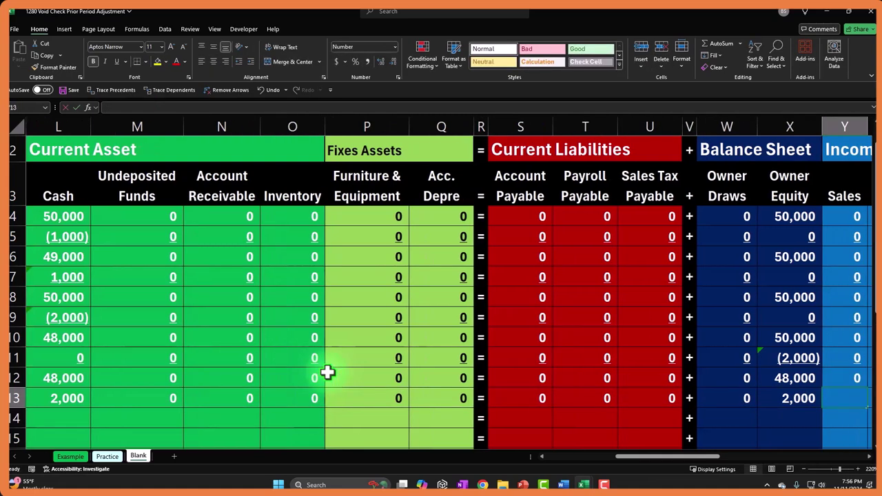
pyautogui.write('0')
pyautogui.press('Right')
pyautogui.write('0')
pyautogui.press('Right')
pyautogui.write('0')
pyautogui.press('Right')
pyautogui.write('0')
pyautogui.press('Right')
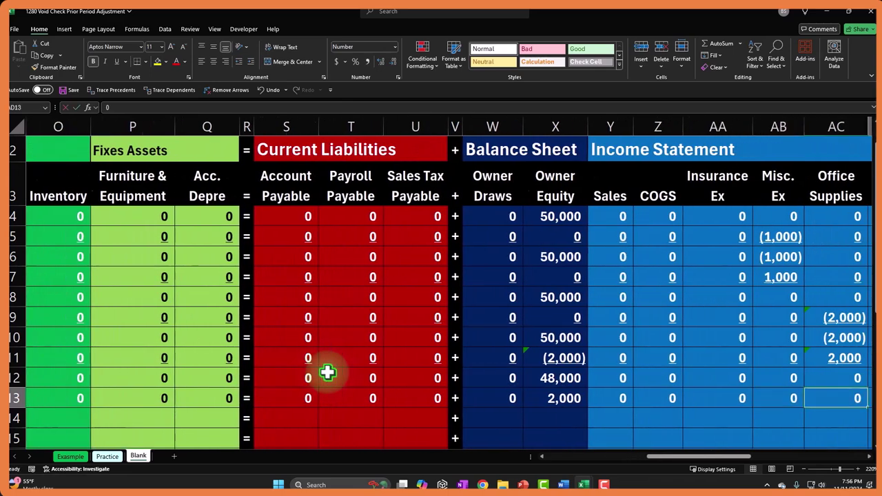
pyautogui.press('Right')
pyautogui.write('0')
pyautogui.press('Right')
pyautogui.write('0')
pyautogui.press('Right')
pyautogui.write('0')
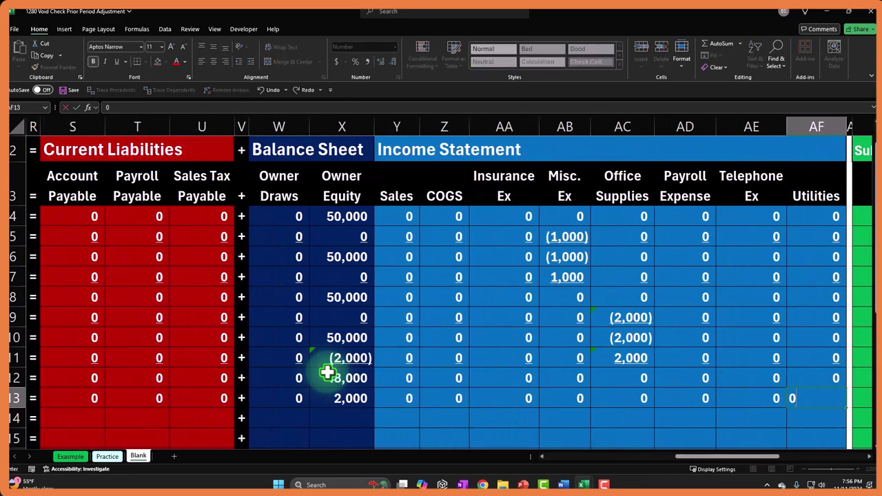
# Calculate the new Cash balance in L14 with a SUM of L12:L13.
pyautogui.press('Left')
pyautogui.press('Left')
pyautogui.press('Left')
pyautogui.press('Left')
pyautogui.press('Left')
pyautogui.press('Left')
pyautogui.press('Left')
pyautogui.press('Left')
pyautogui.press('Left')
pyautogui.press('Left')
pyautogui.press('Left')
pyautogui.press('Left')
pyautogui.press('Left')
pyautogui.press('Left')
pyautogui.press('Left')
pyautogui.press('Left')
pyautogui.press('Left')
pyautogui.press('Left')
pyautogui.press('Left')
pyautogui.press('Left')
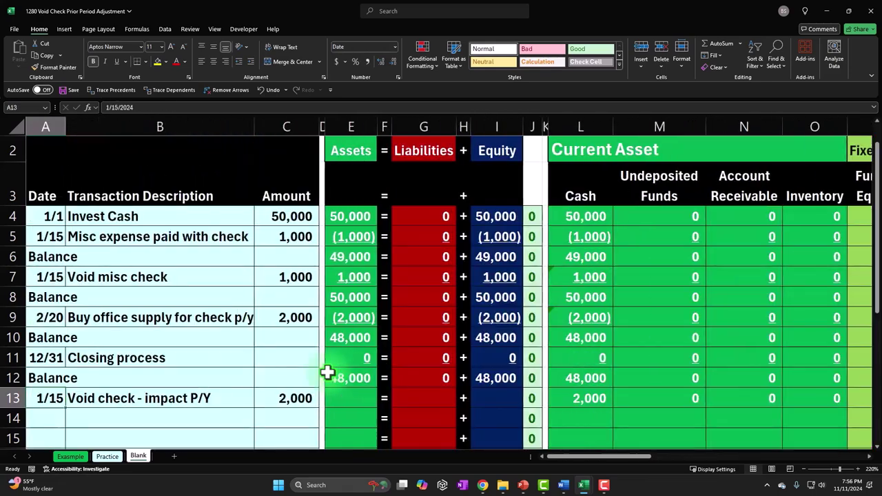
pyautogui.press('Right')
pyautogui.press('Right')
pyautogui.press('Right')
pyautogui.press('Right')
pyautogui.press('Right')
pyautogui.press('Right')
pyautogui.press('Right')
pyautogui.press('Right')
pyautogui.press('Right')
pyautogui.press('Right')
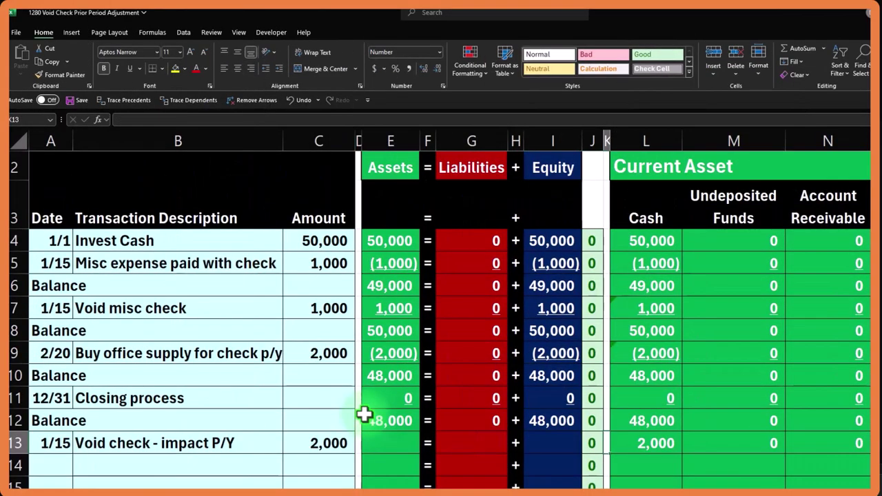
pyautogui.press('Down')
pyautogui.press('Right')
pyautogui.write('=su')
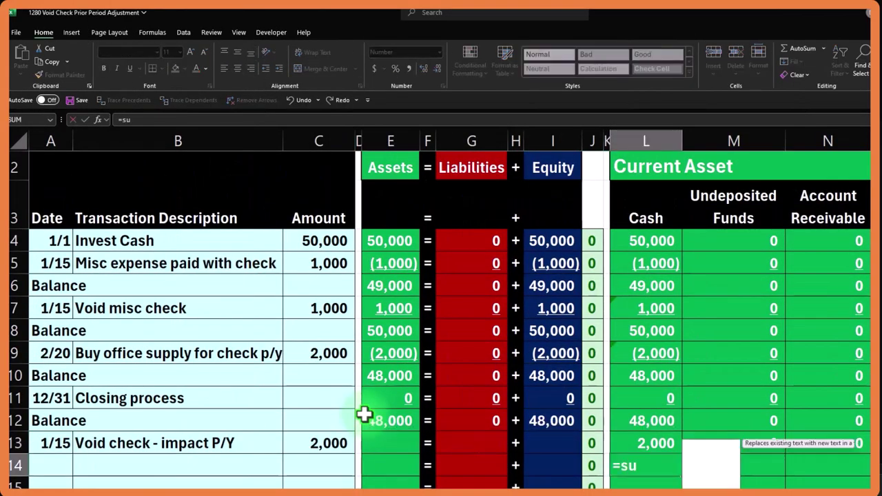
pyautogui.write('m(')
pyautogui.press('Up')
pyautogui.hotkey('shift', 'Up')
pyautogui.press('Return')
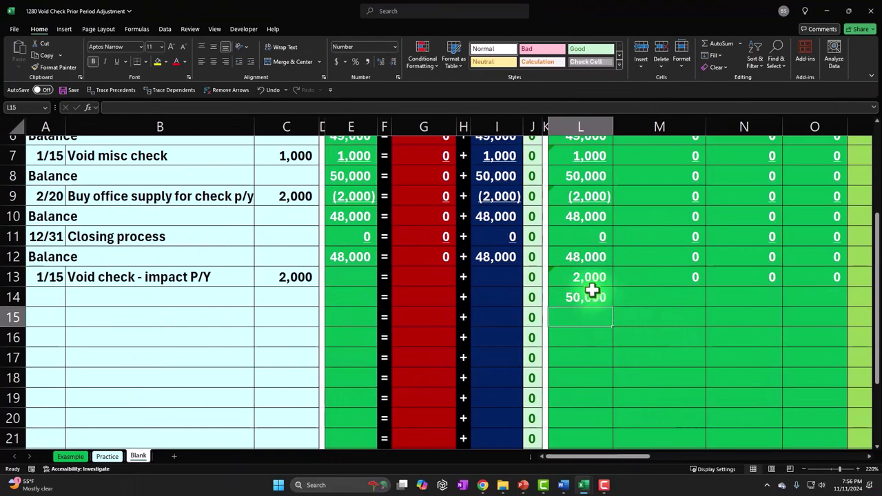
# Copy the balance formula from L14 into the other asset cells M14:Q14, pasting formulas only.
pyautogui.click(592, 295)
pyautogui.hotkey('ctrl', 'c')
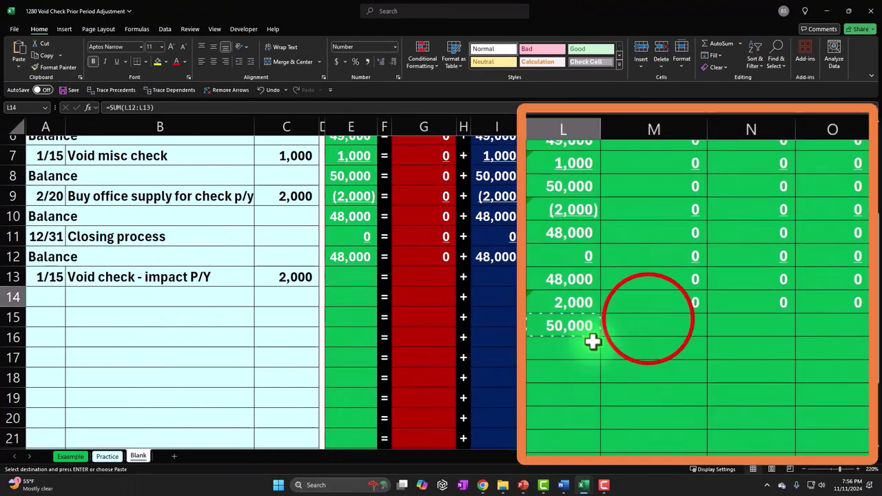
pyautogui.moveTo(650, 293); pyautogui.dragTo(272, 295)
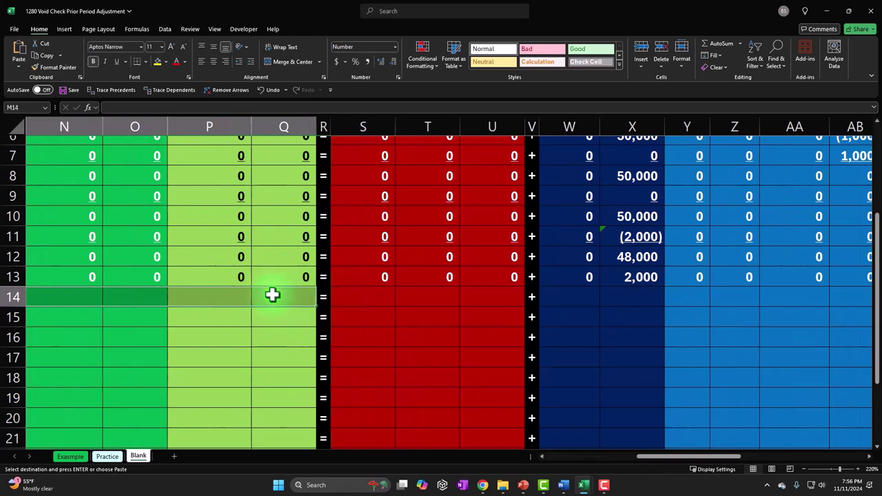
pyautogui.rightClick(272, 295)
pyautogui.click(341, 153)
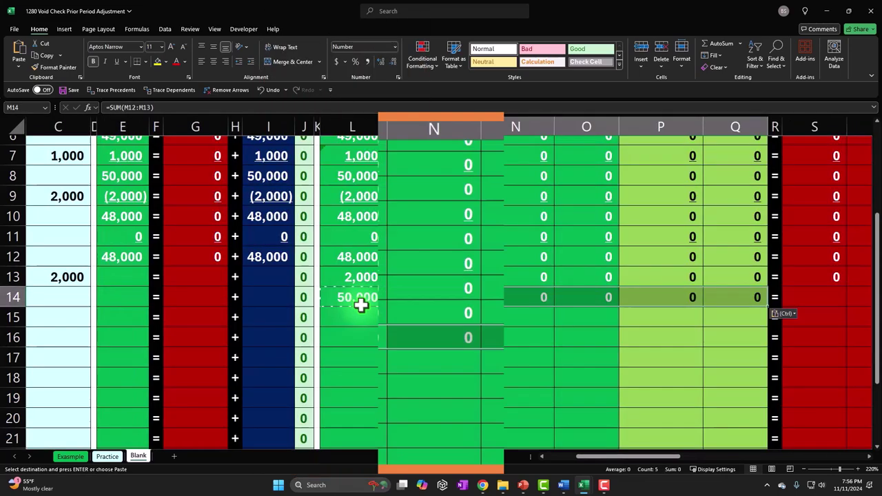
# Paste only the copied balance formula into the liability cells S14:U14 and the equity and income statement cells W14:AF14.
pyautogui.moveTo(814, 300); pyautogui.dragTo(485, 295)
pyautogui.rightClick(486, 295)
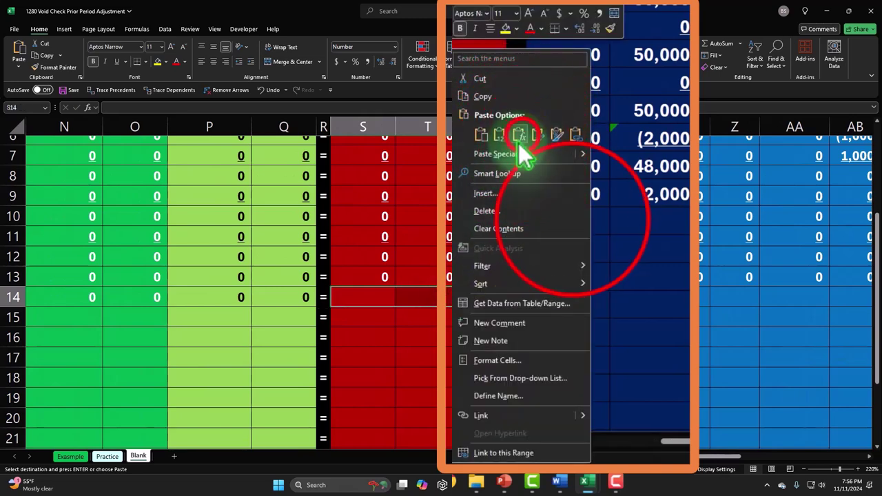
pyautogui.click(533, 236)
pyautogui.moveTo(576, 295); pyautogui.dragTo(874, 295)
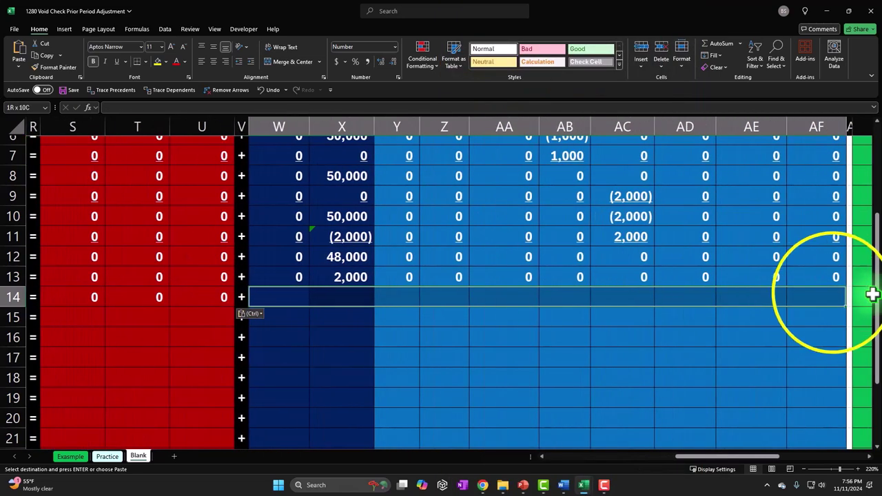
pyautogui.rightClick(823, 297)
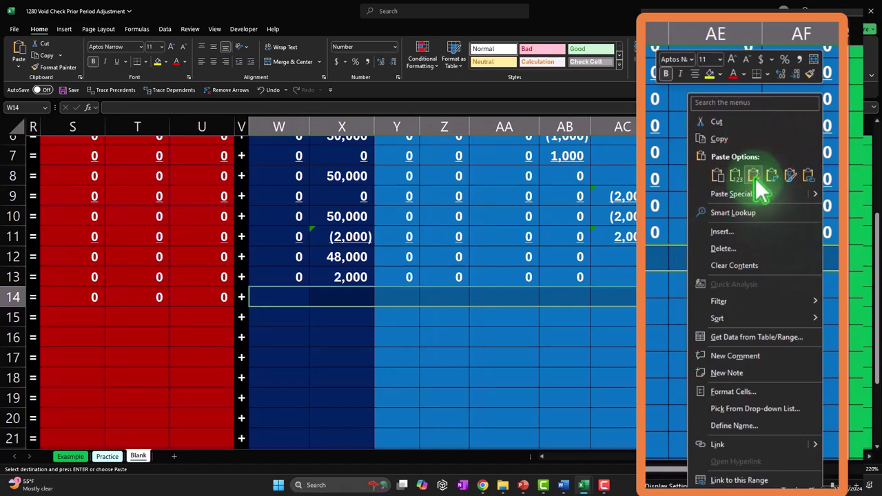
pyautogui.click(729, 236)
# Underline the void check amounts in row 13 across the asset, liability and equity sections from L13 to AF13.
pyautogui.moveTo(703, 457); pyautogui.dragTo(518, 411)
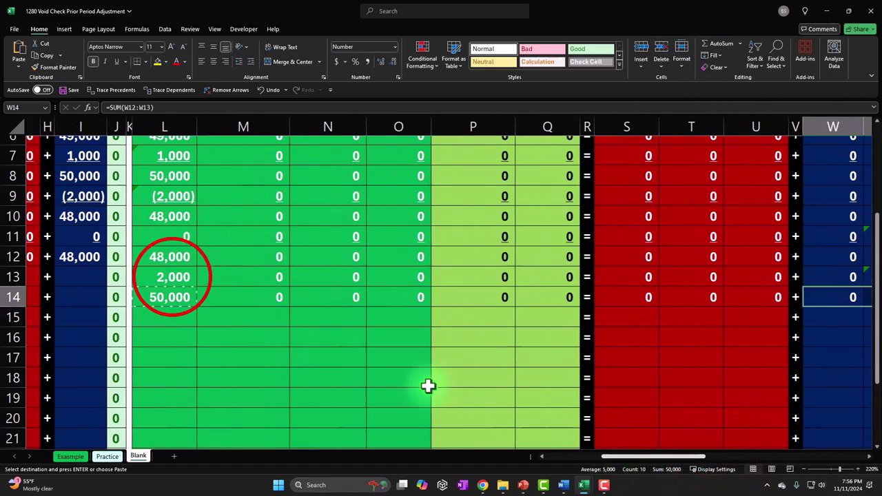
pyautogui.moveTo(172, 276); pyautogui.dragTo(531, 277)
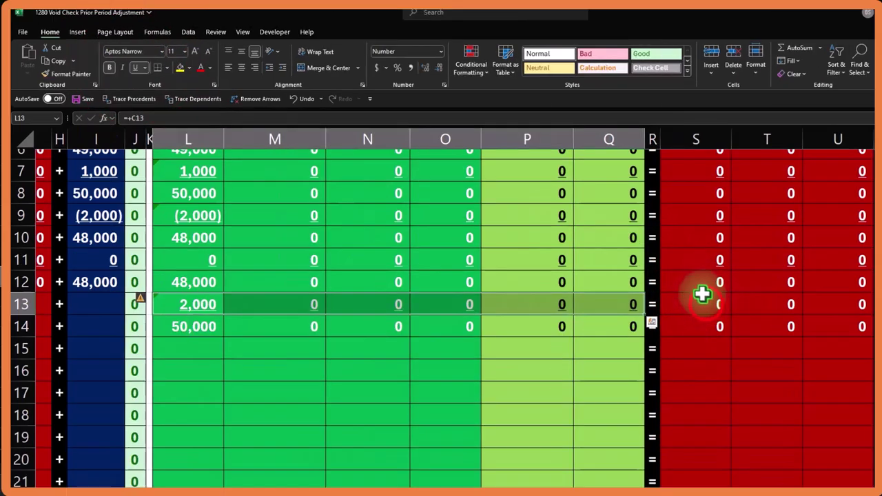
pyautogui.moveTo(689, 304); pyautogui.dragTo(817, 276)
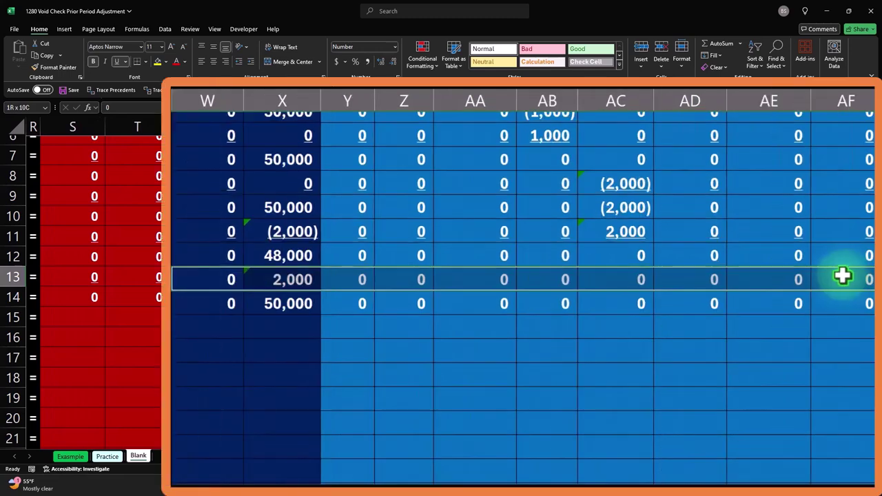
pyautogui.click(115, 61)
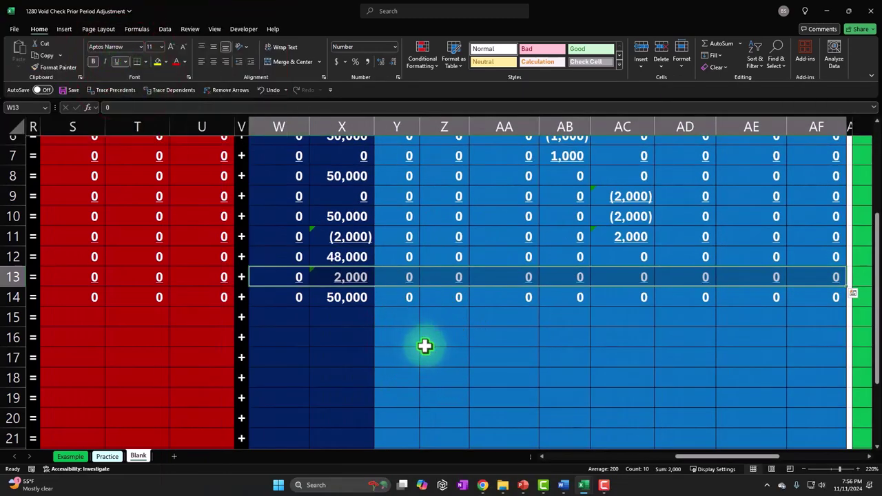
# Examine the Owner Equity entries in X12:X14 against the Office Supplies column to see the void's effect on prior-year equity.
pyautogui.click(424, 346)
pyautogui.click(355, 281)
pyautogui.scroll(1, 355, 279)
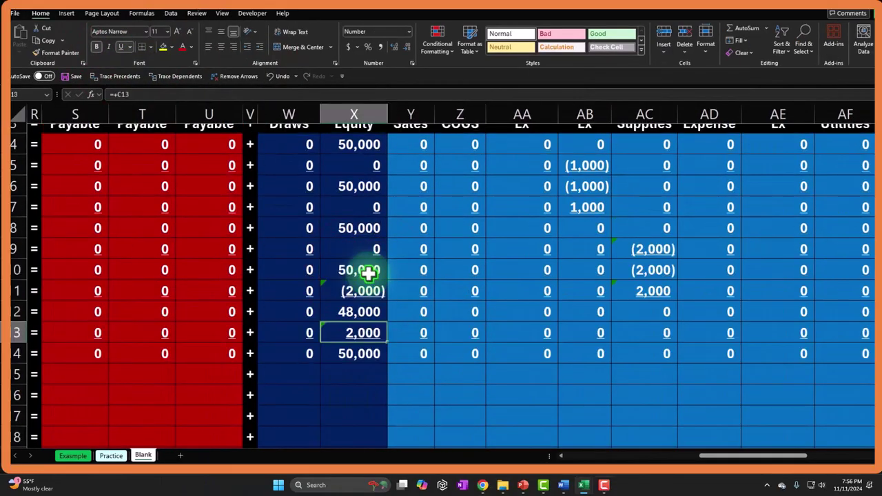
pyautogui.scroll(1, 368, 273)
pyautogui.click(644, 205)
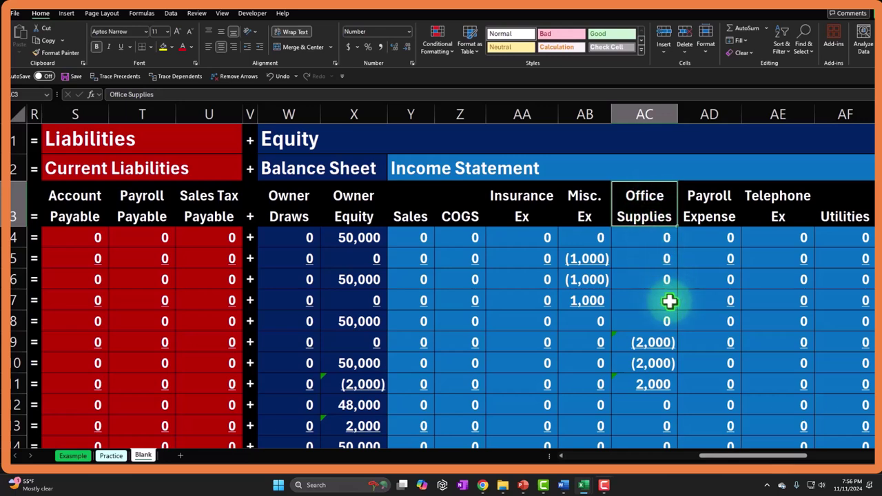
pyautogui.scroll(-1, 670, 301)
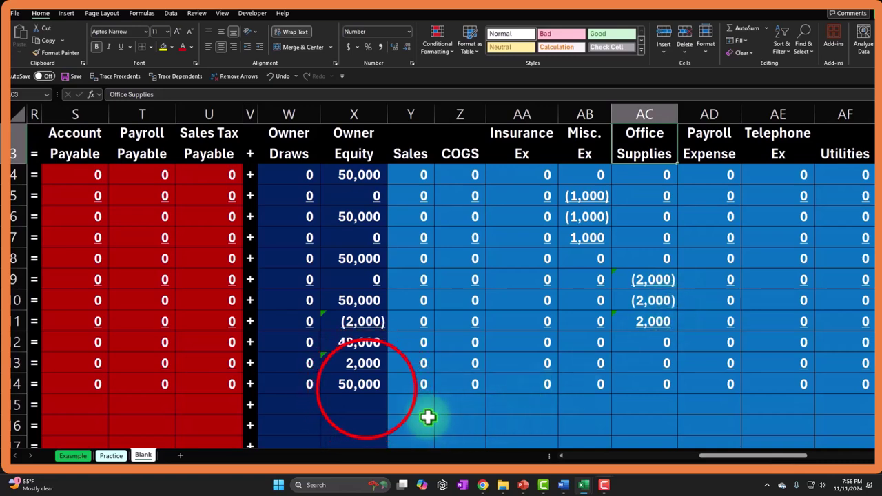
pyautogui.click(365, 384)
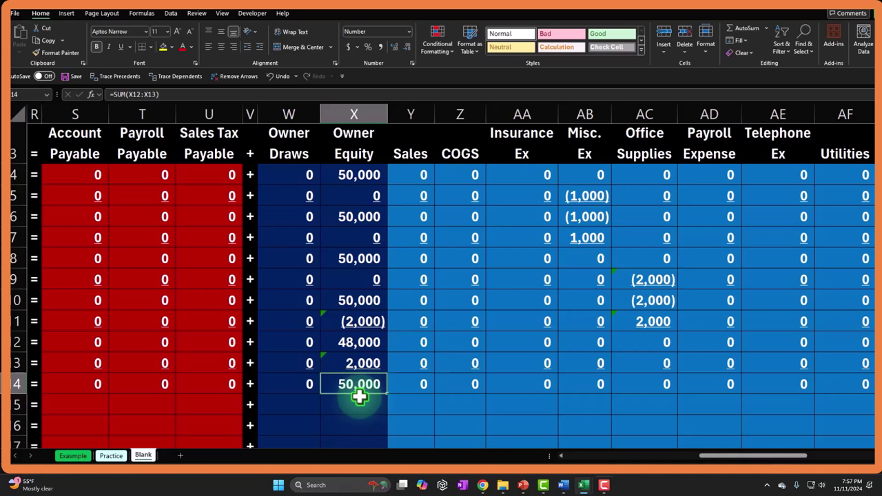
pyautogui.click(350, 342)
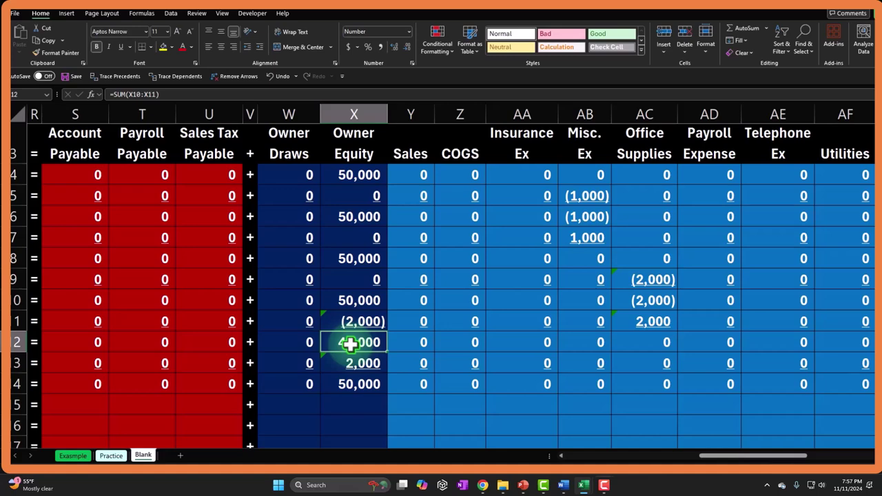
pyautogui.click(353, 388)
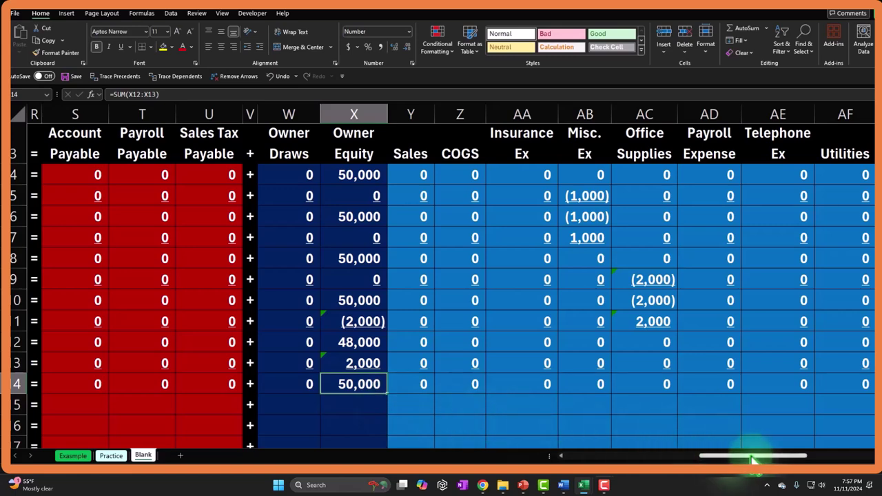
# Enter "Journal entry to not mess up P/Y" as the description in B14 and leave the amount cell C14 cleared.
pyautogui.moveTo(753, 460); pyautogui.dragTo(558, 466)
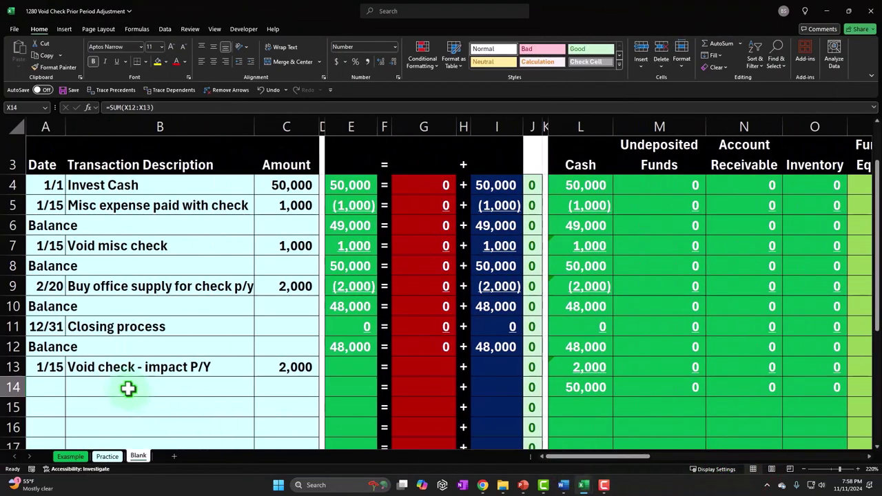
pyautogui.click(128, 388)
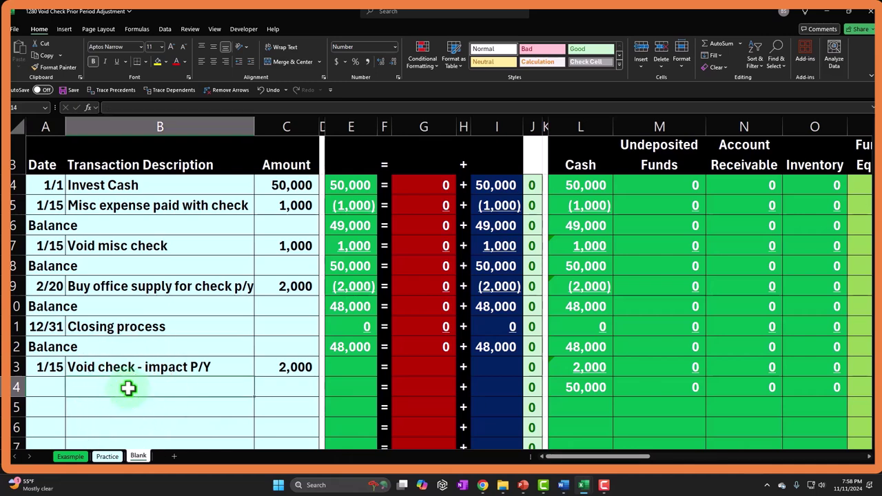
pyautogui.write('Jour')
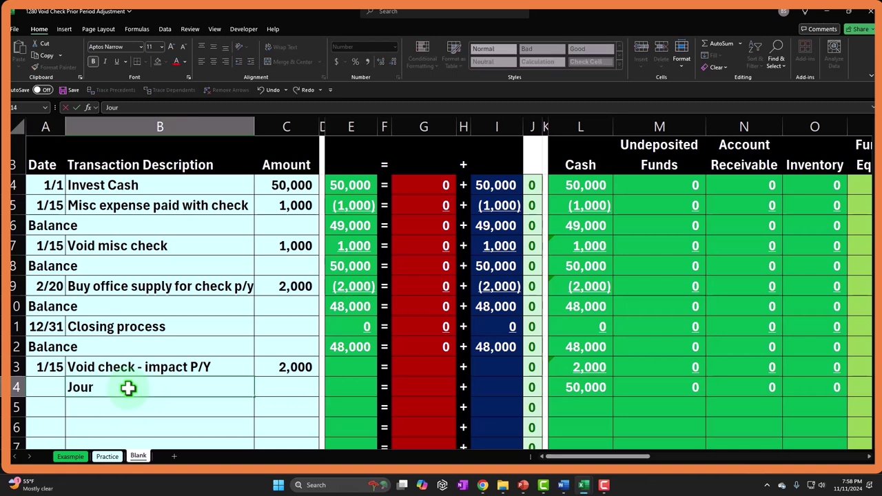
pyautogui.write('nal entry to not mess up P/')
pyautogui.press('Tab')
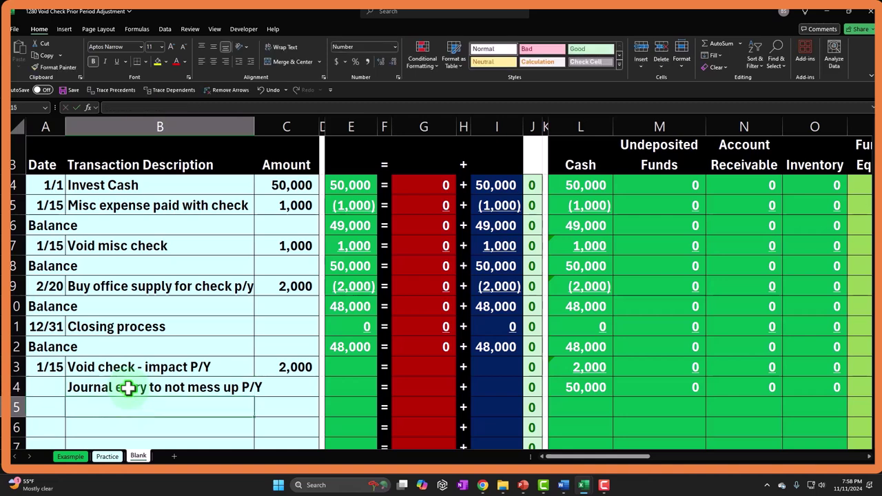
pyautogui.write('20')
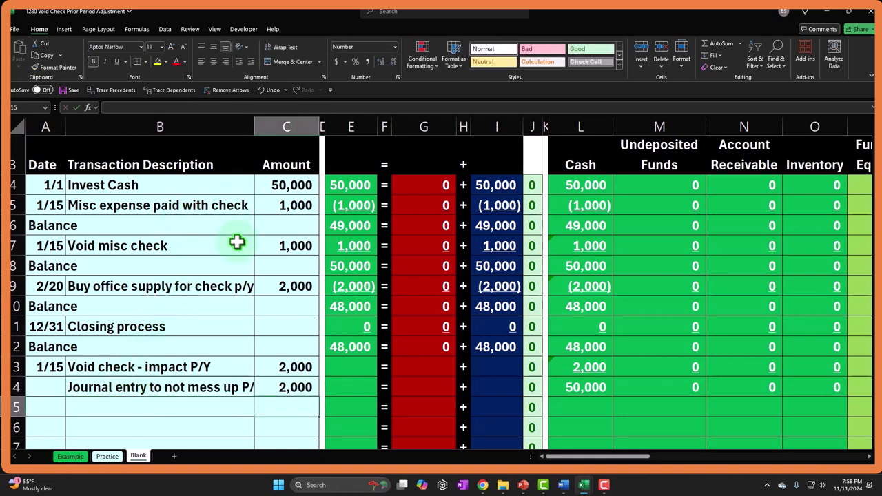
pyautogui.press('Delete')
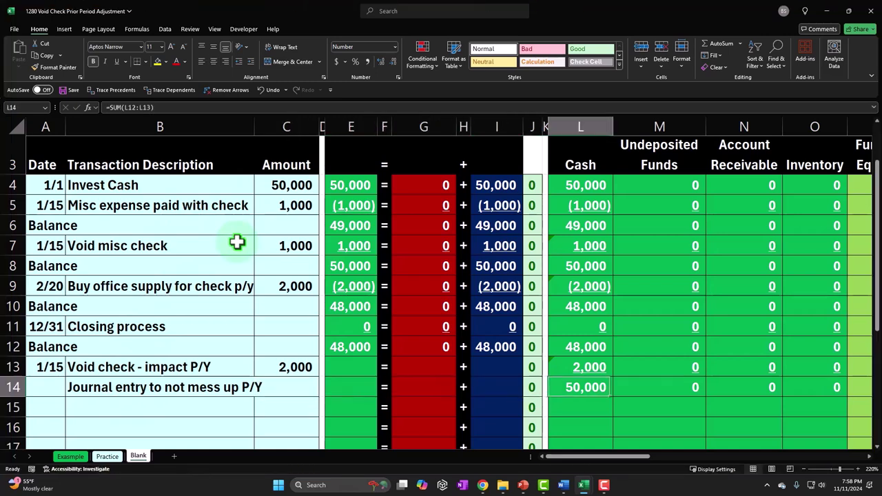
# Enter the negative of the void check amount in C13 into the Owner Equity cell X15.
pyautogui.press('Right')
pyautogui.press('Right')
pyautogui.press('Right')
pyautogui.press('Right')
pyautogui.press('Right')
pyautogui.press('Right')
pyautogui.press('Right')
pyautogui.press('Right')
pyautogui.press('Right')
pyautogui.press('Right')
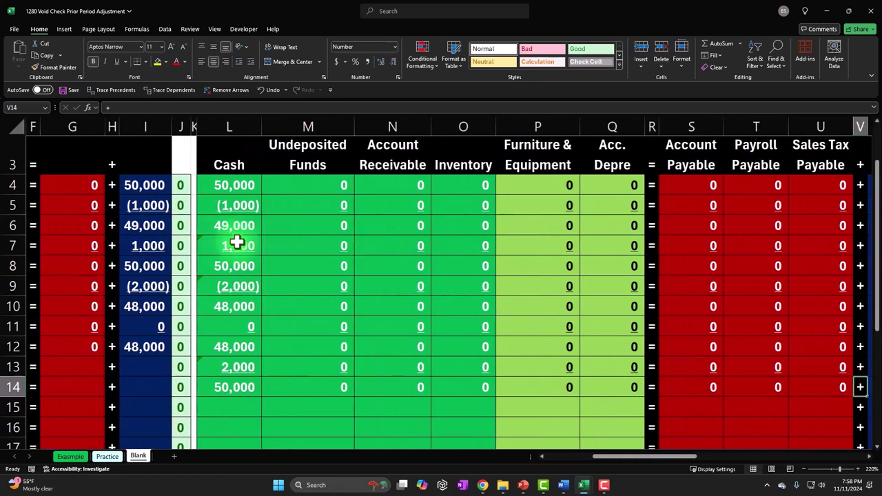
pyautogui.press('Right')
pyautogui.press('Right')
pyautogui.press('Right')
pyautogui.press('Right')
pyautogui.press('Right')
pyautogui.press('Right')
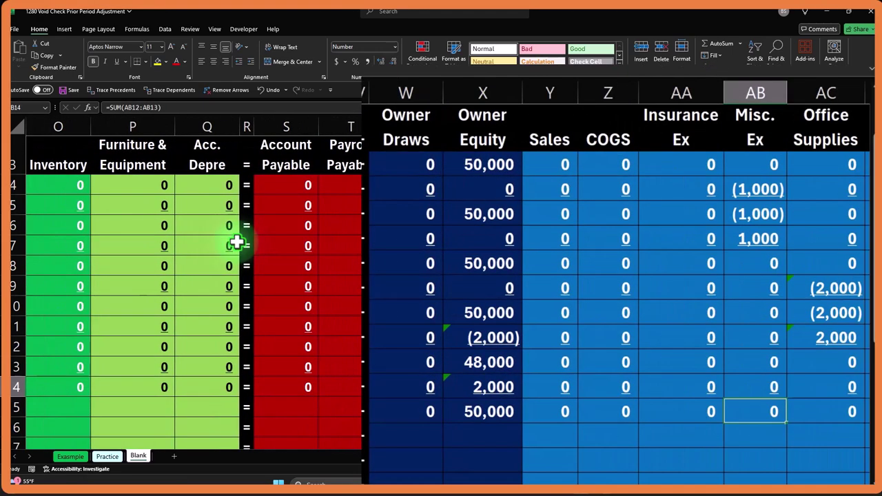
pyautogui.press('Left')
pyautogui.press('Left')
pyautogui.press('Left')
pyautogui.press('Left')
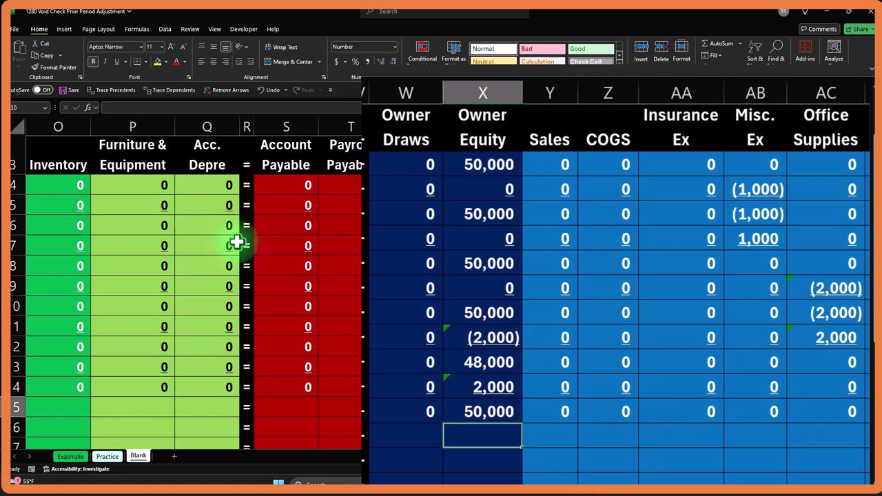
pyautogui.write('-')
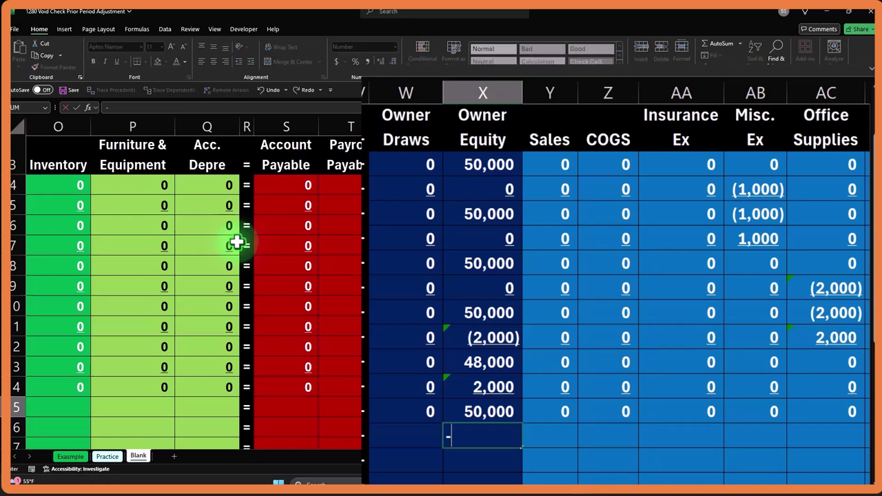
pyautogui.press('Left')
pyautogui.press('Left')
pyautogui.press('Left')
pyautogui.press('Left')
pyautogui.press('Left')
pyautogui.press('Left')
pyautogui.press('Left')
pyautogui.press('Left')
pyautogui.press('Left')
pyautogui.press('Left')
pyautogui.press('Left')
pyautogui.press('Left')
pyautogui.press('Left')
pyautogui.press('Left')
pyautogui.press('Left')
pyautogui.press('Left')
pyautogui.press('Left')
pyautogui.press('Left')
pyautogui.press('Left')
pyautogui.press('Left')
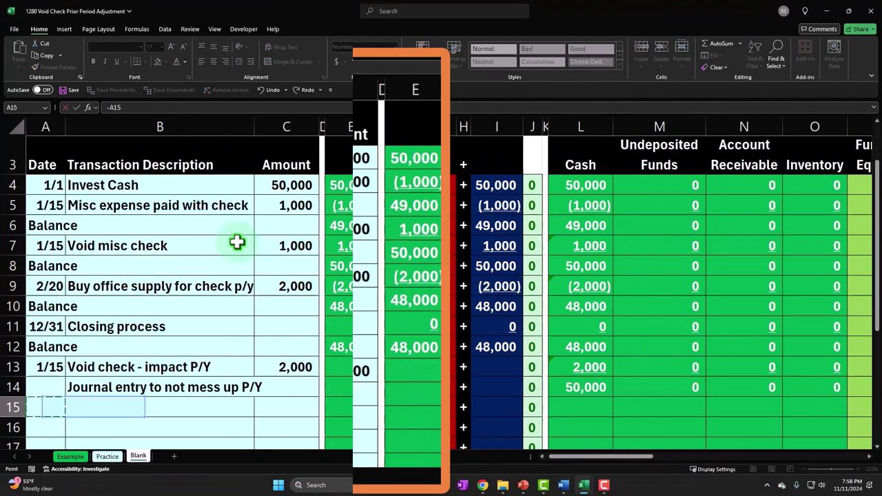
pyautogui.press('Right')
pyautogui.press('Right')
pyautogui.press('Up')
pyautogui.press('Up')
pyautogui.press('Tab')
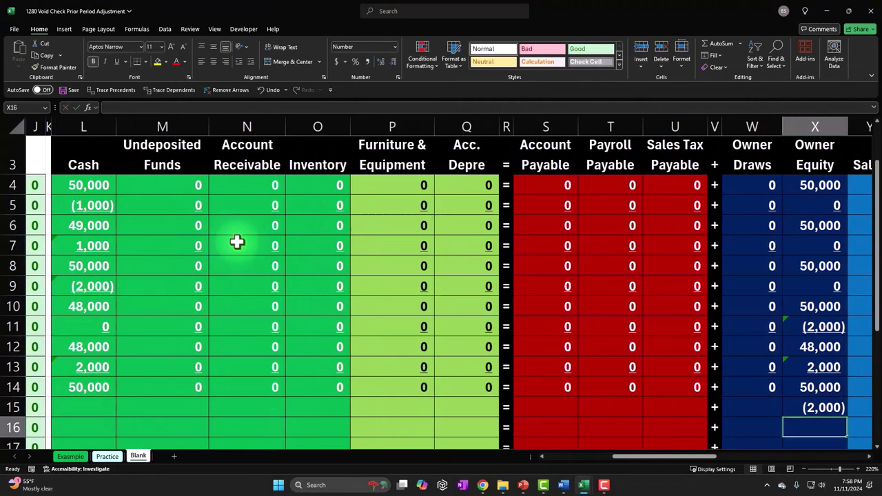
# Enter the negative of the void check amount, -C13, in the Cash cell L15.
pyautogui.press('Right')
pyautogui.press('Right')
pyautogui.press('Right')
pyautogui.press('Right')
pyautogui.press('Right')
pyautogui.press('Right')
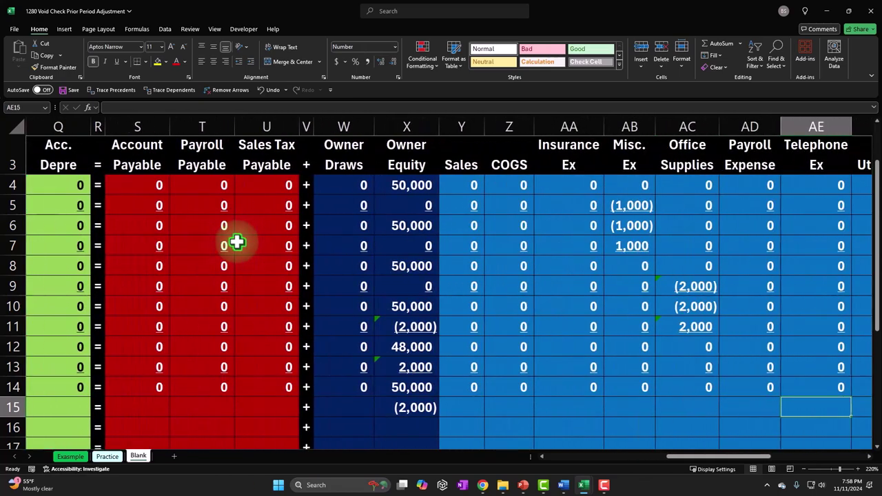
pyautogui.press('Left')
pyautogui.press('Left')
pyautogui.press('Left')
pyautogui.press('Left')
pyautogui.press('Left')
pyautogui.press('Left')
pyautogui.press('Left')
pyautogui.press('Left')
pyautogui.press('Left')
pyautogui.press('Left')
pyautogui.press('Left')
pyautogui.press('Left')
pyautogui.press('Left')
pyautogui.press('Left')
pyautogui.press('Left')
pyautogui.press('Left')
pyautogui.press('Left')
pyautogui.press('Left')
pyautogui.press('Left')
pyautogui.press('Left')
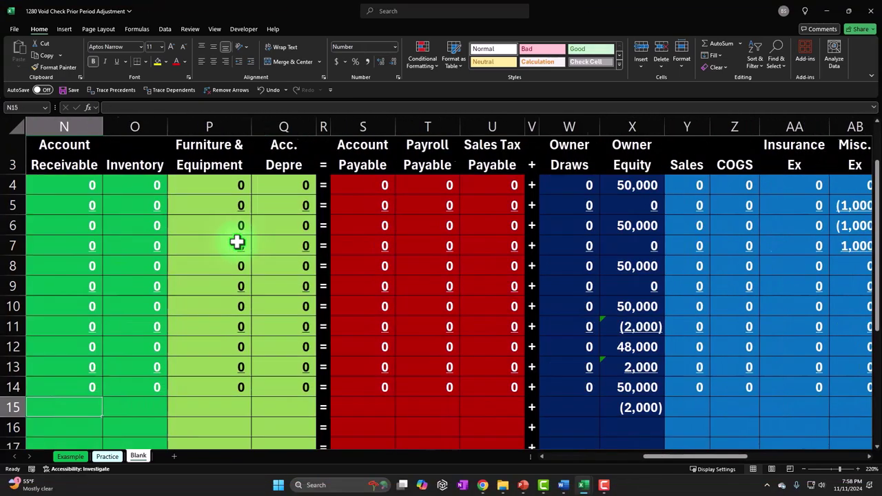
pyautogui.press('Right')
pyautogui.press('Right')
pyautogui.press('Right')
pyautogui.press('Right')
pyautogui.press('Right')
pyautogui.press('Right')
pyautogui.press('Right')
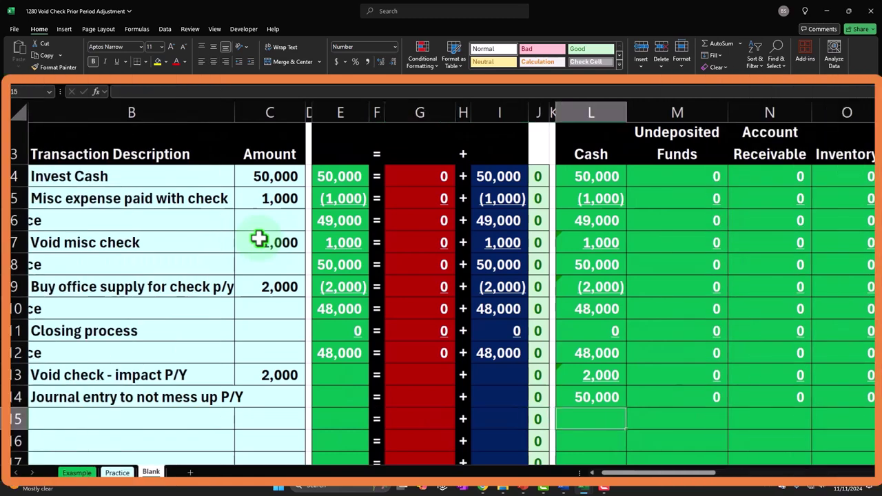
pyautogui.write('-C13')
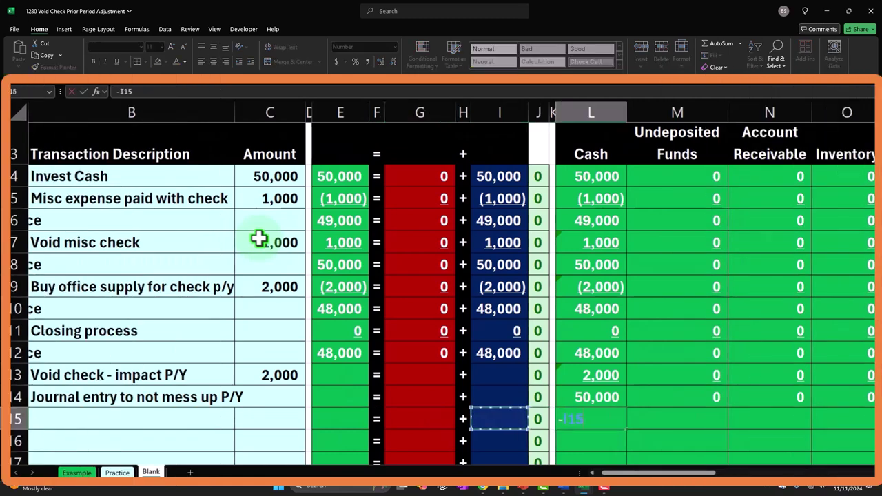
pyautogui.press('Return')
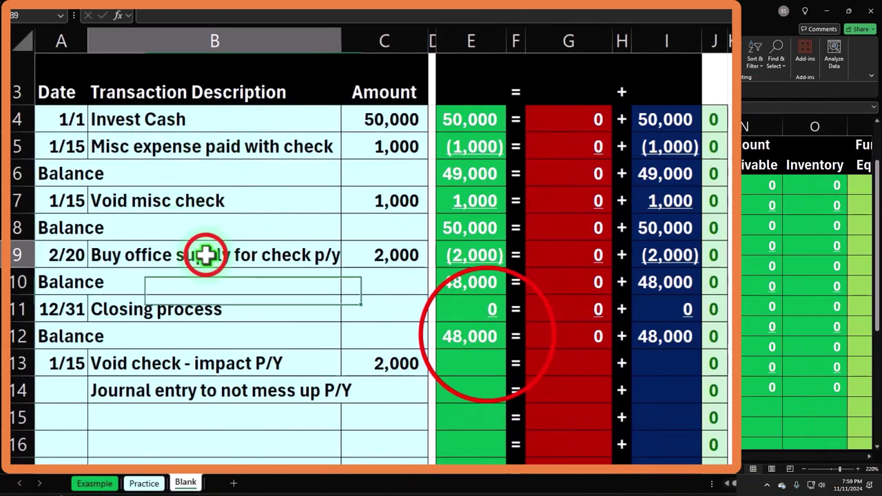
# Copy the asset, liability and equity total formulas in E12, G12 and I12 down to the void check row 13.
pyautogui.click(153, 283)
pyautogui.click(355, 346)
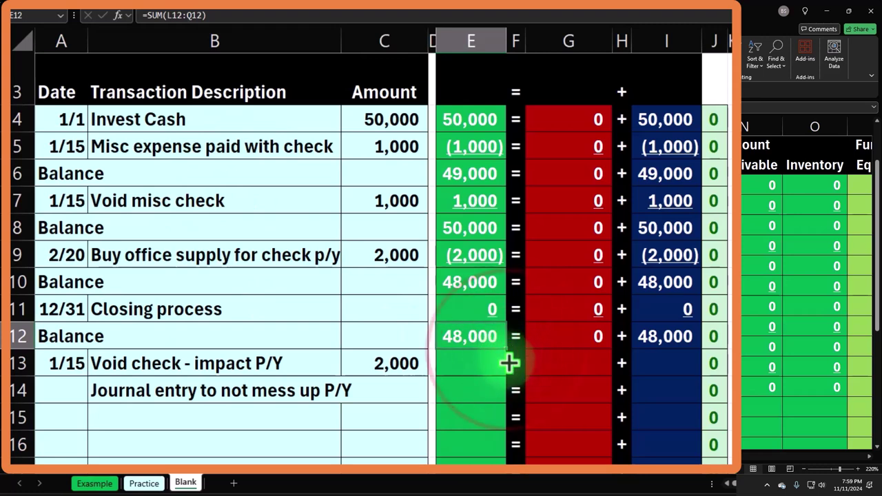
pyautogui.moveTo(509, 369); pyautogui.dragTo(508, 368)
pyautogui.click(655, 335)
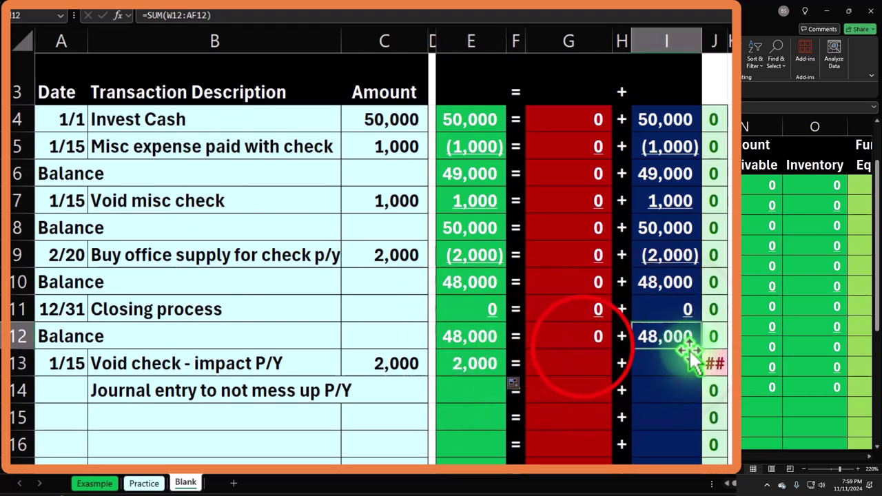
pyautogui.click(591, 343)
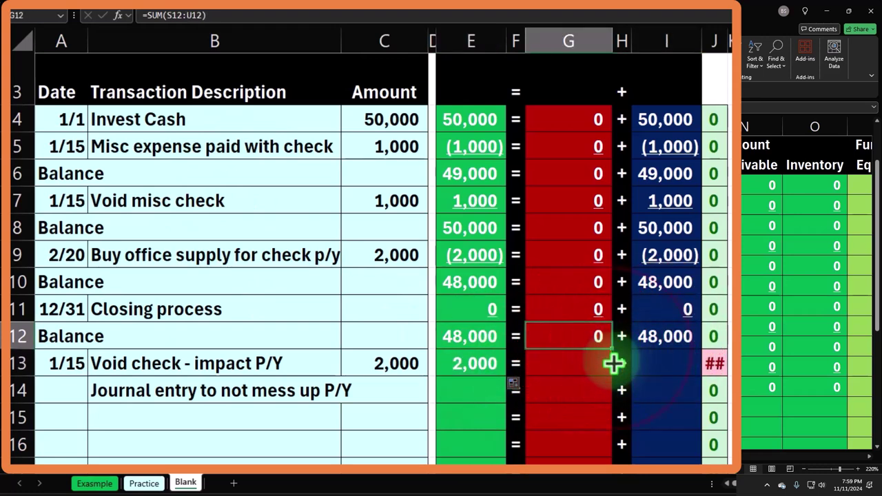
pyautogui.moveTo(613, 365); pyautogui.dragTo(615, 366)
pyautogui.click(655, 335)
pyautogui.moveTo(700, 350); pyautogui.dragTo(703, 372)
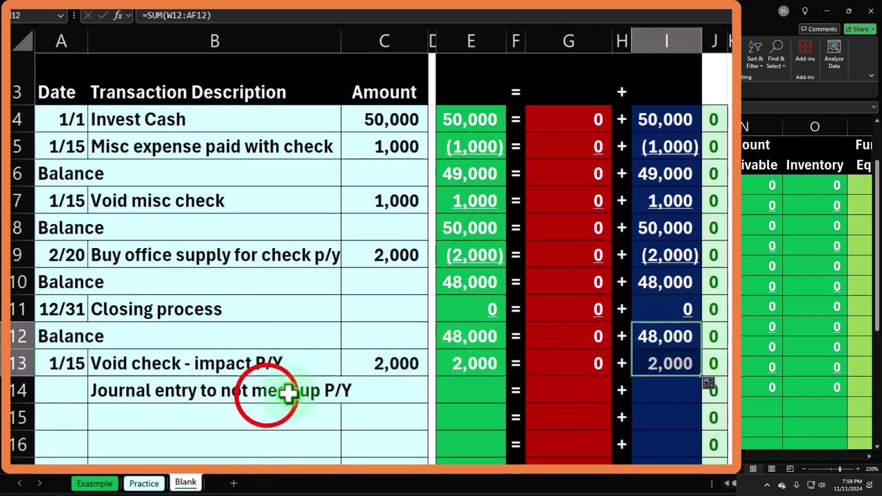
# Move the journal entry description from B14 to B15 and restore the light blue cell formatting in B14.
pyautogui.click(266, 395)
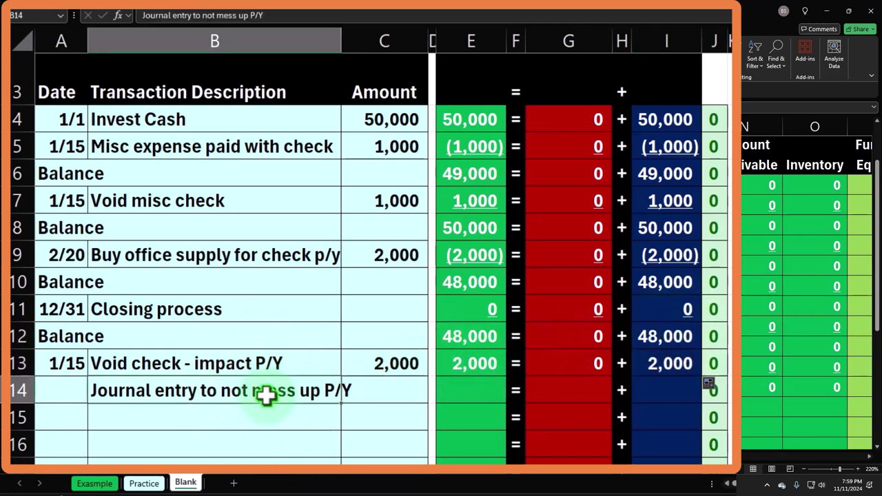
pyautogui.moveTo(267, 394); pyautogui.dragTo(161, 419)
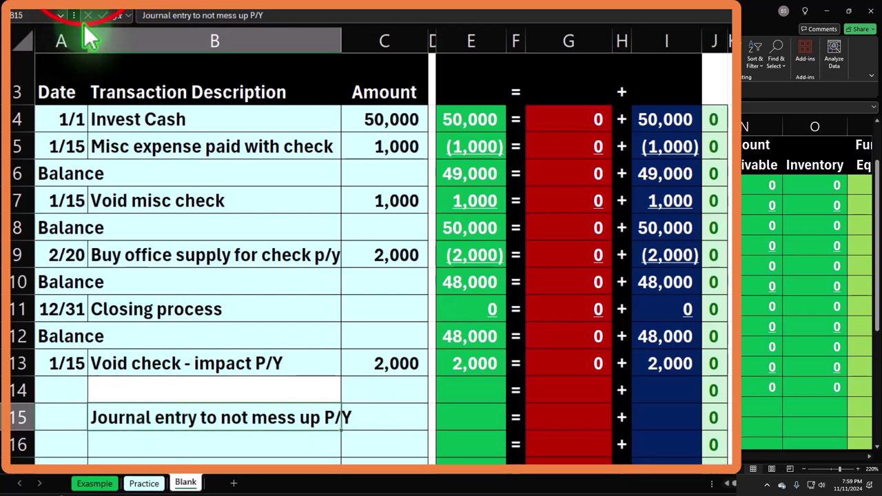
pyautogui.click(128, 390)
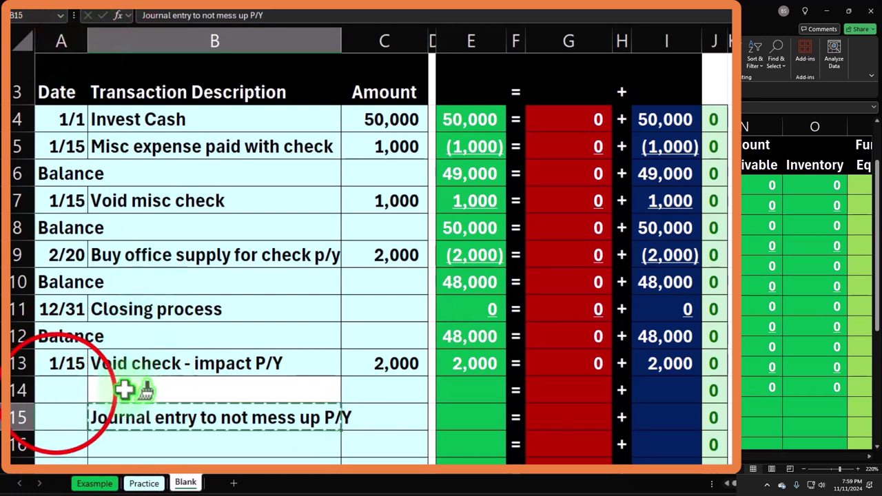
# Label row 14 as "Balance" in A14.
pyautogui.click(55, 392)
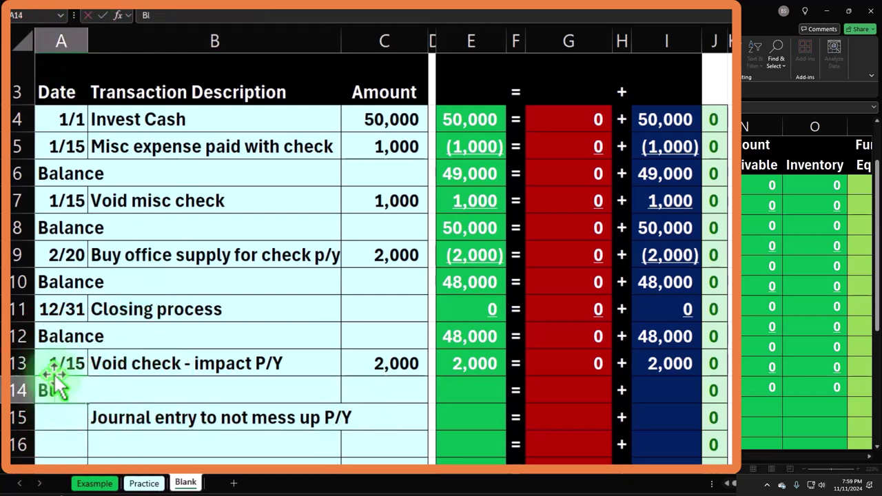
pyautogui.press('Right')
pyautogui.press('Right')
pyautogui.press('Right')
pyautogui.press('Right')
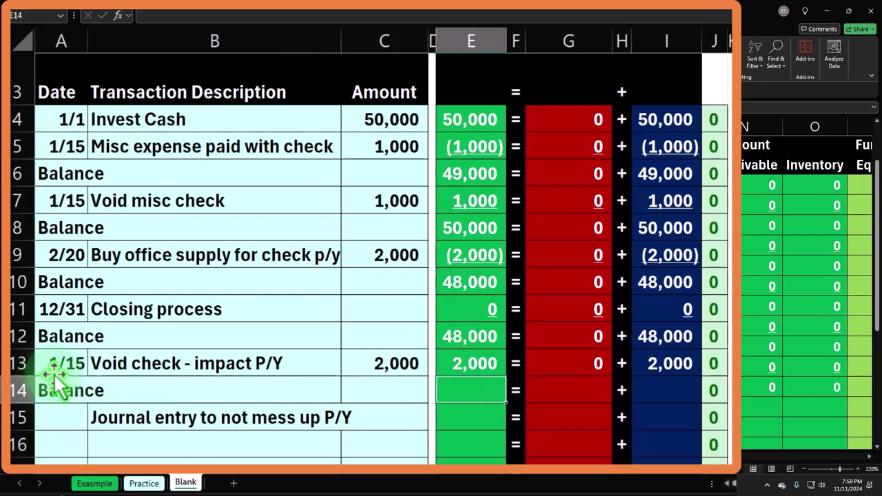
pyautogui.write('=sum(')
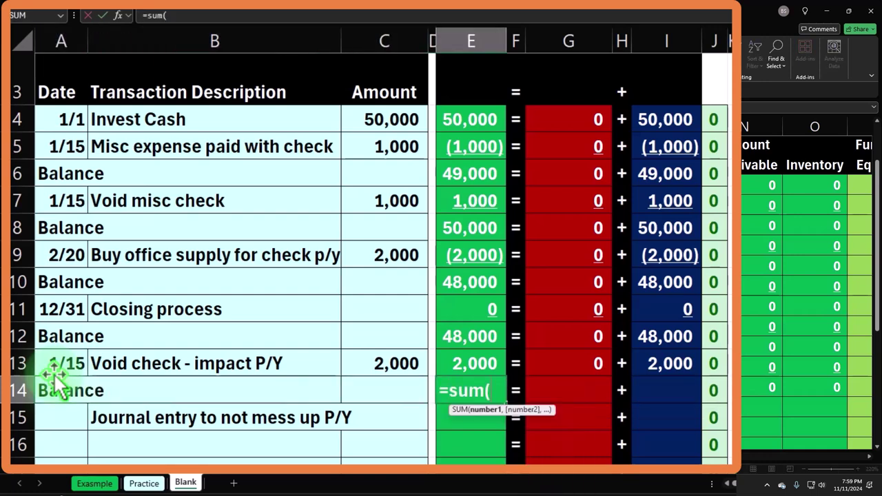
pyautogui.press('BackSpace')
pyautogui.press('Escape')
pyautogui.click(55, 412)
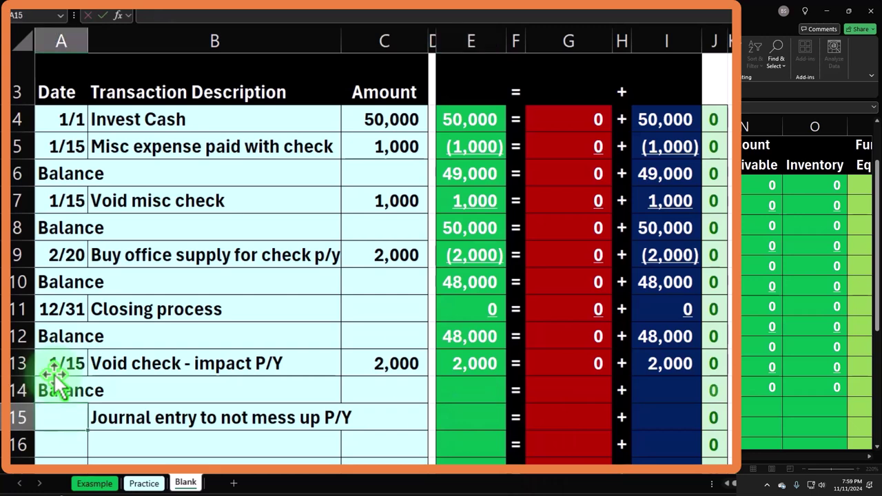
# Copy the asset, liability and equity total formulas in E13, G13 and I13 down to the Balance row 14.
pyautogui.click(482, 363)
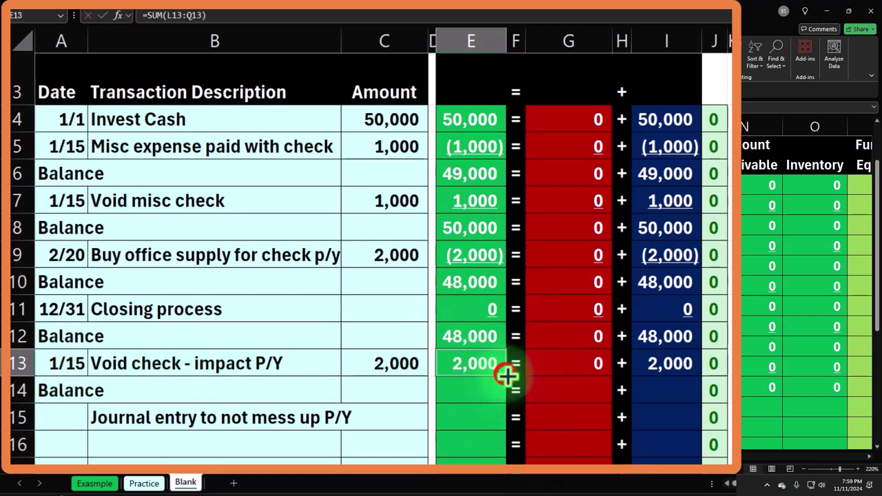
pyautogui.moveTo(506, 391); pyautogui.dragTo(508, 391)
pyautogui.click(594, 366)
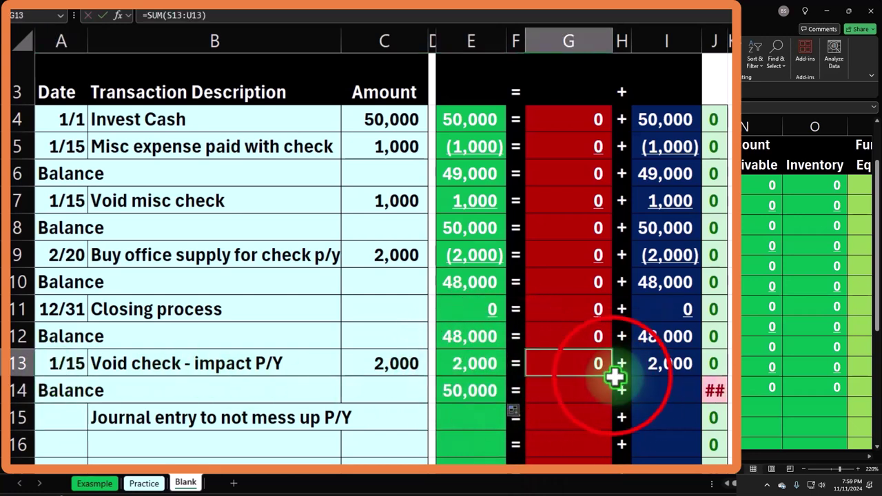
pyautogui.moveTo(615, 375); pyautogui.dragTo(614, 390)
pyautogui.click(696, 369)
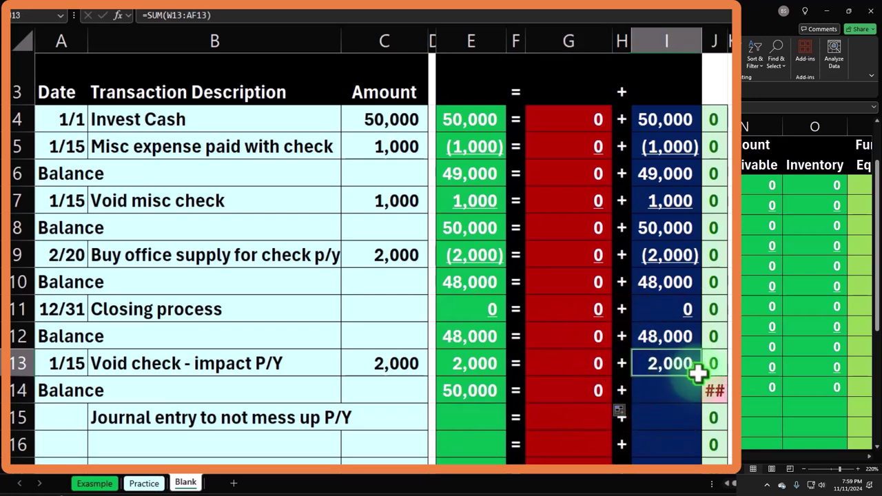
pyautogui.moveTo(698, 374)
pyautogui.mouseDown()
pyautogui.moveTo(699, 394)
pyautogui.moveTo(693, 388)
pyautogui.mouseUp()
# Underline the void check totals in E13, G13 and I13.
pyautogui.click(670, 370)
pyautogui.keyDown('ctrl'); pyautogui.click(569, 363); pyautogui.keyUp('ctrl')
pyautogui.keyDown('ctrl'); pyautogui.click(473, 363); pyautogui.keyUp('ctrl')
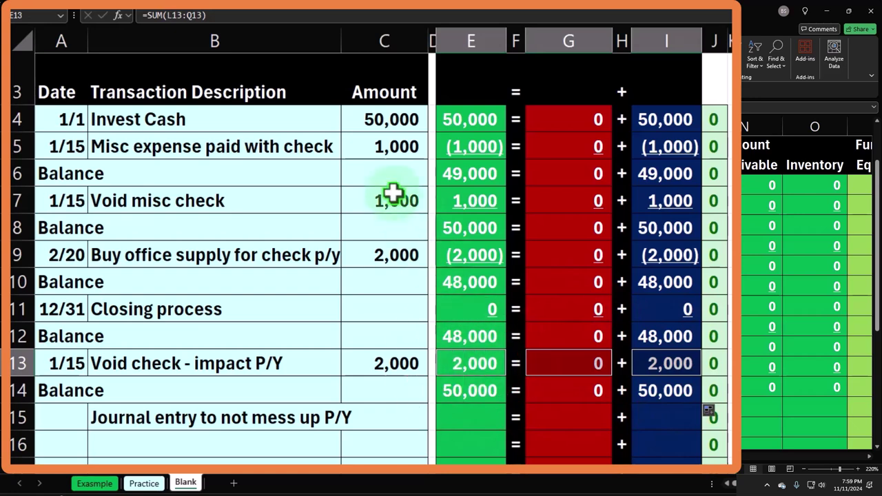
pyautogui.click(208, 339)
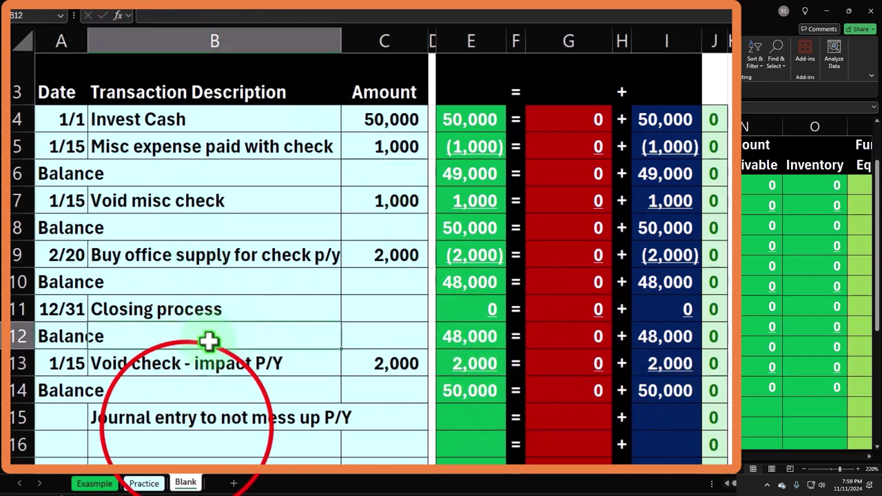
# Examine the row 15 journal entry amounts in Cash and Owner Equity across the accounting equation columns.
pyautogui.click(184, 430)
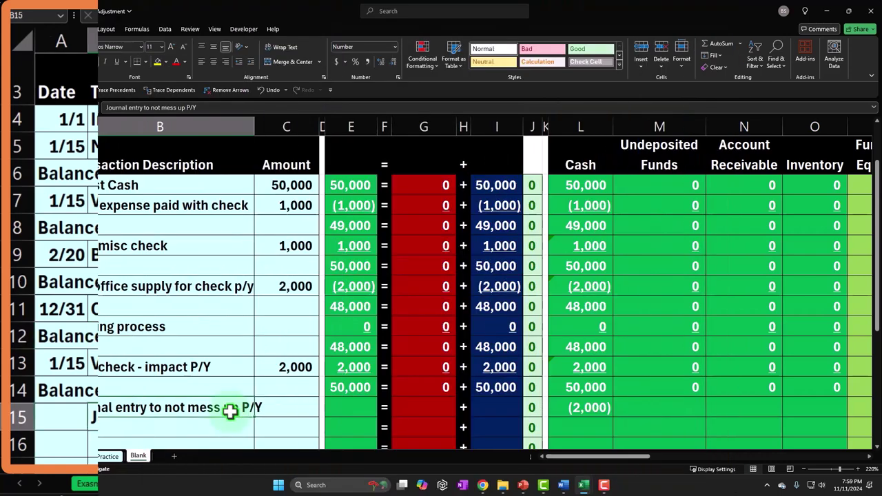
pyautogui.press('Right')
pyautogui.press('Right')
pyautogui.press('Right')
pyautogui.press('Right')
pyautogui.press('Right')
pyautogui.press('Right')
pyautogui.press('Right')
pyautogui.press('Right')
pyautogui.press('Right')
pyautogui.press('Right')
pyautogui.press('Right')
pyautogui.press('Right')
pyautogui.press('Right')
pyautogui.press('Right')
pyautogui.press('Right')
pyautogui.press('Right')
pyautogui.press('Right')
pyautogui.press('Right')
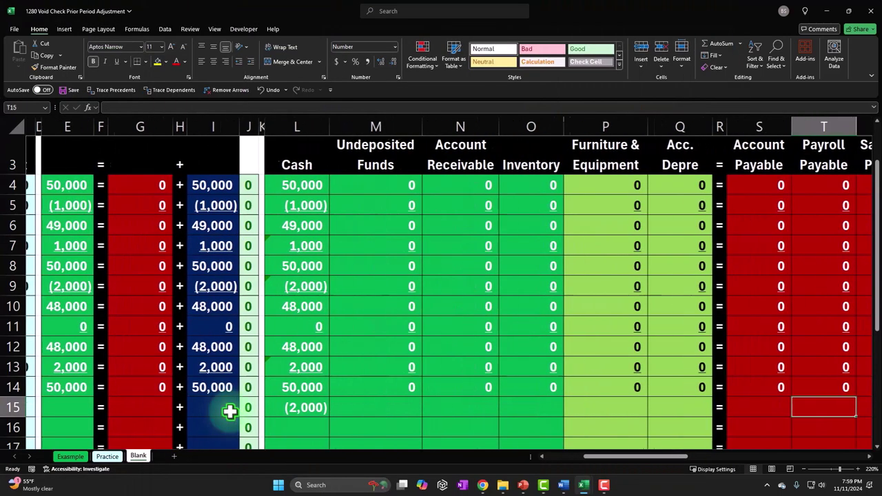
pyautogui.press('Right')
pyautogui.press('Right')
pyautogui.press('Right')
pyautogui.press('Right')
pyautogui.press('Right')
pyautogui.press('Right')
pyautogui.press('Right')
pyautogui.hscroll(5, 230, 411)
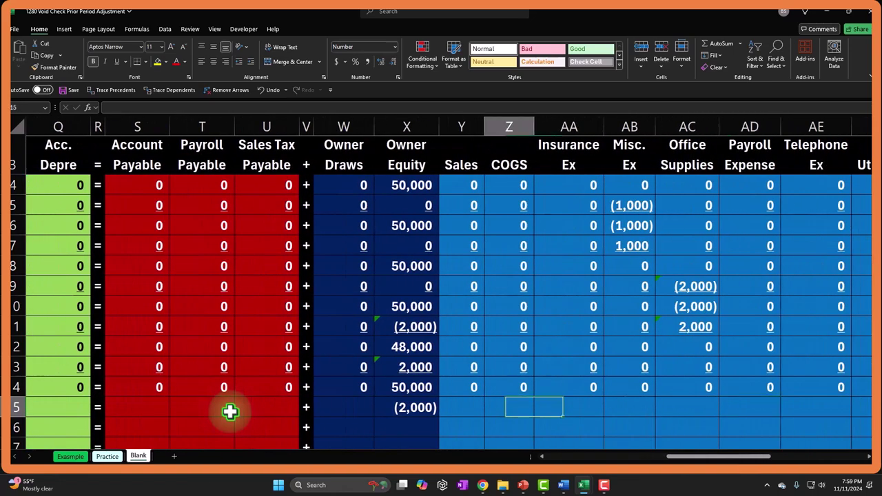
pyautogui.press('Left')
pyautogui.press('Left')
pyautogui.press('Left')
pyautogui.press('Left')
pyautogui.press('Left')
pyautogui.press('Left')
pyautogui.press('Left')
pyautogui.press('Left')
pyautogui.press('Left')
pyautogui.press('Left')
pyautogui.press('Left')
pyautogui.press('Left')
pyautogui.press('Left')
pyautogui.press('Left')
pyautogui.press('Left')
pyautogui.press('Left')
pyautogui.press('Left')
pyautogui.press('Left')
pyautogui.press('Left')
pyautogui.press('Left')
pyautogui.press('Right')
pyautogui.press('Right')
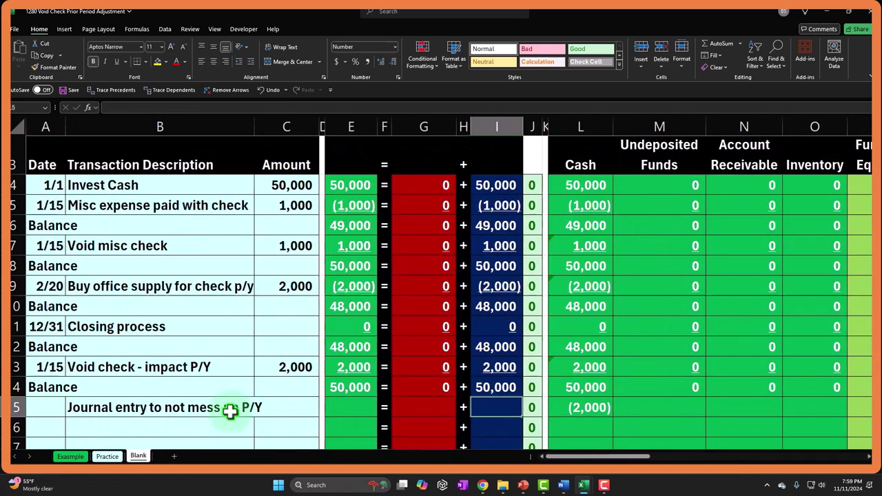
# Enter 0 in row 15 for the remaining asset columns, M15 through Q15.
pyautogui.press('Right')
pyautogui.write('0')
pyautogui.press('Right')
pyautogui.write('0')
pyautogui.press('Right')
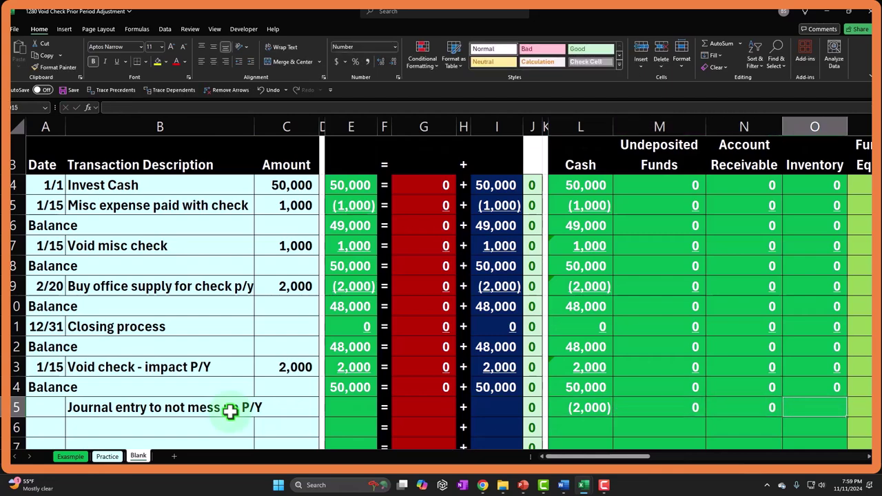
pyautogui.write('0')
pyautogui.press('Right')
pyautogui.write('0')
pyautogui.press('Right')
pyautogui.write('0')
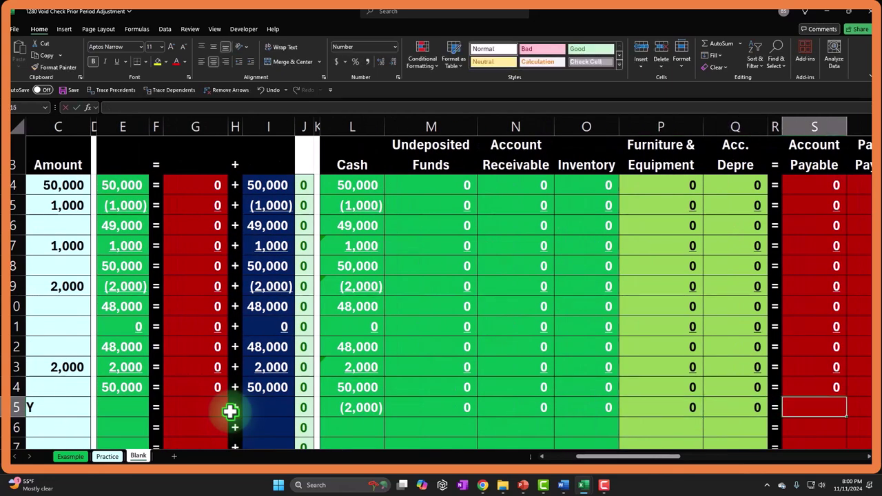
# Enter 0 in row 15 for the liability columns S15:U15 and for Owner Draws in W15.
pyautogui.write('0')
pyautogui.press('Right')
pyautogui.write('0')
pyautogui.press('Right')
pyautogui.write('0')
pyautogui.press('Right')
pyautogui.press('Right')
pyautogui.write('0')
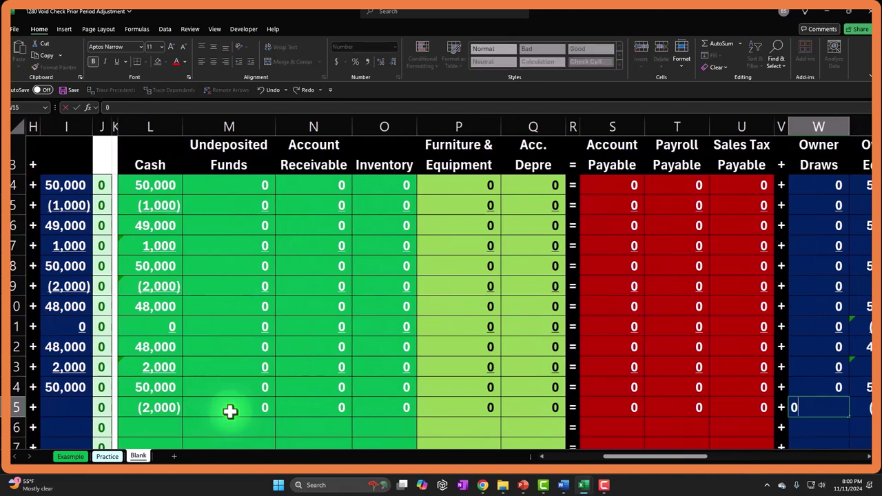
# Enter 0 in row 15 for the income and expense columns, from Sales in Y15 through Utilities in AF15.
pyautogui.press('Right')
pyautogui.press('Right')
pyautogui.write('0')
pyautogui.press('Right')
pyautogui.write('0')
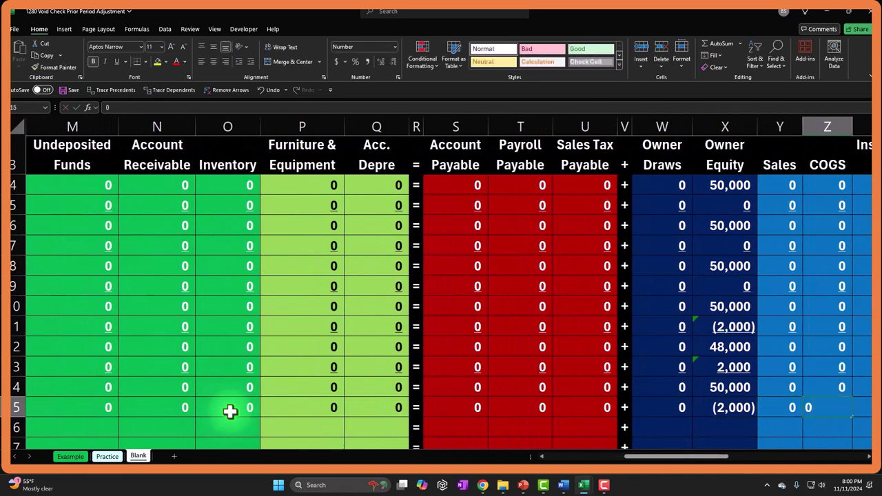
pyautogui.press('Right')
pyautogui.write('0')
pyautogui.press('Right')
pyautogui.write('0')
pyautogui.press('Right')
pyautogui.write('0')
pyautogui.press('Right')
pyautogui.write('0')
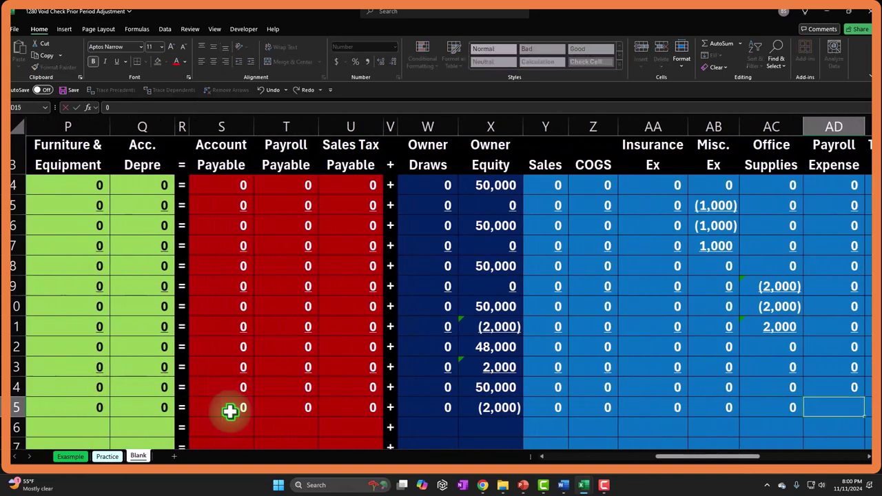
pyautogui.press('Right')
pyautogui.write('0')
pyautogui.press('Right')
pyautogui.write('0')
pyautogui.hotkey('ctrl', 'Return')
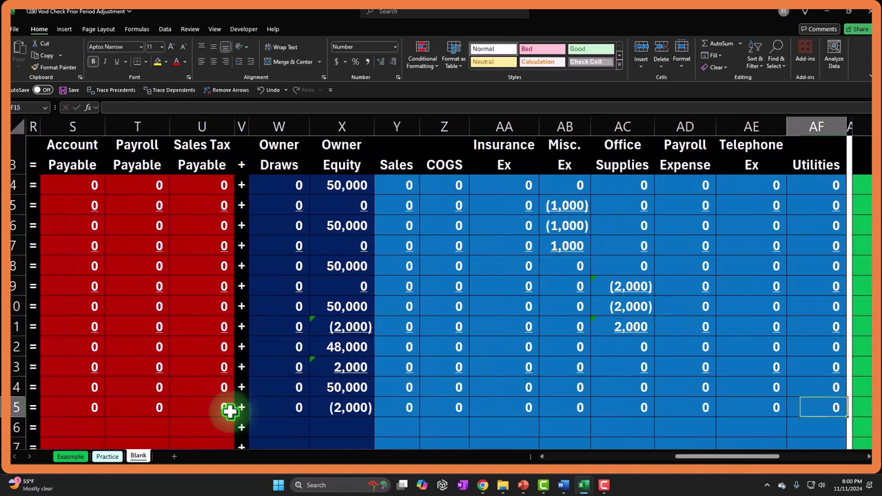
# Examine the Owner Equity entry in X15 alongside the income and expense columns of row 15.
pyautogui.press('Left')
pyautogui.press('Left')
pyautogui.press('Left')
pyautogui.press('Left')
pyautogui.press('Left')
pyautogui.press('Left')
pyautogui.press('Left')
pyautogui.press('Left')
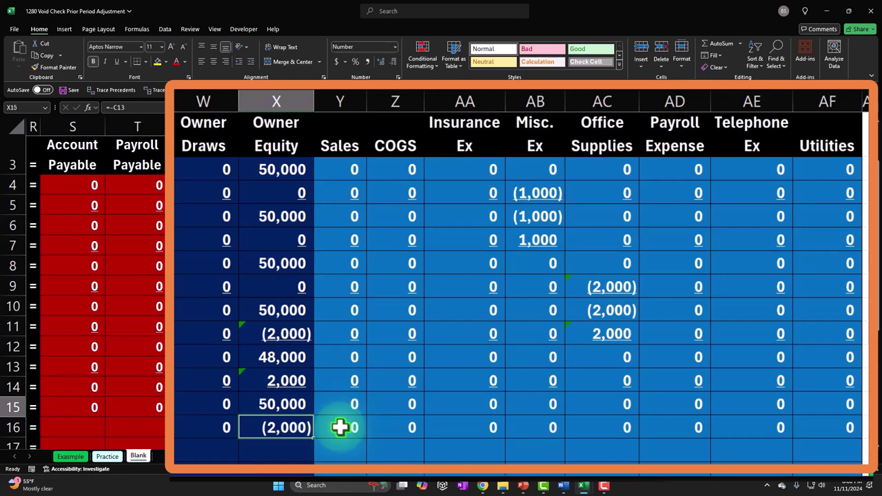
# Label row 16 as "Balance" in A16 with a reference to the label in A14.
pyautogui.moveTo(689, 457); pyautogui.dragTo(335, 443)
pyautogui.scroll(-1, 172, 414)
pyautogui.click(59, 376)
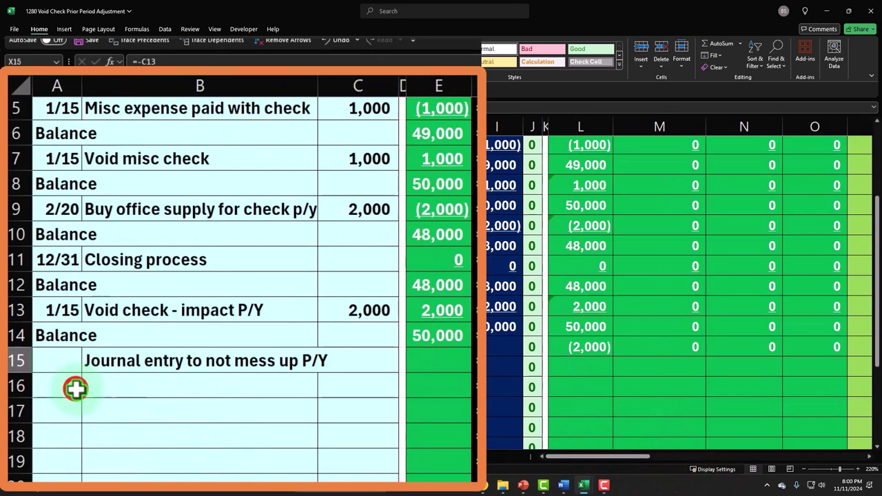
pyautogui.write('B')
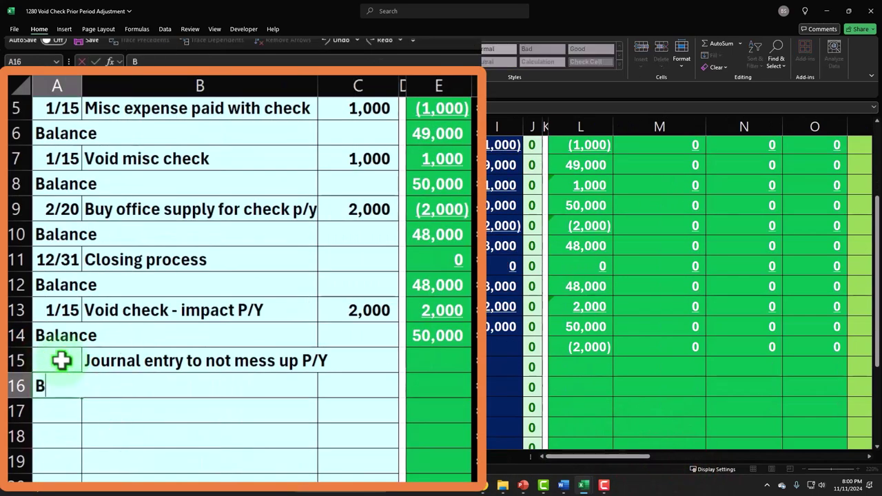
pyautogui.press('BackSpace')
pyautogui.write('+A15')
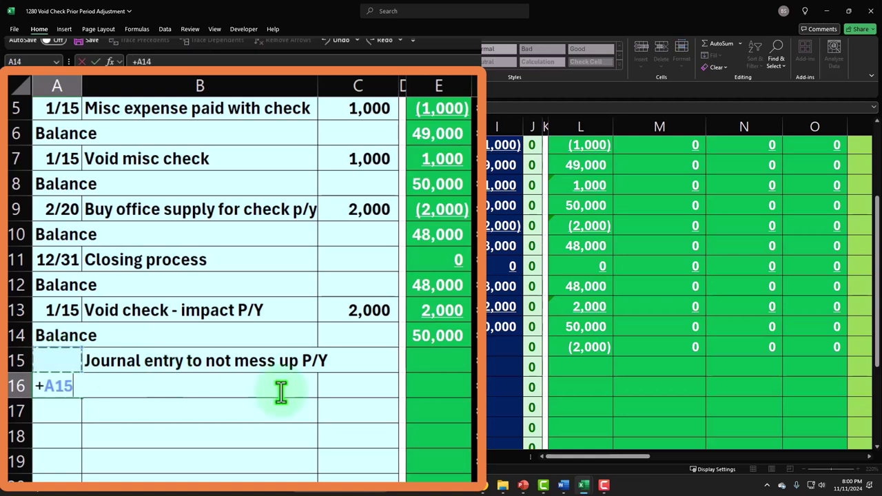
pyautogui.press('Return')
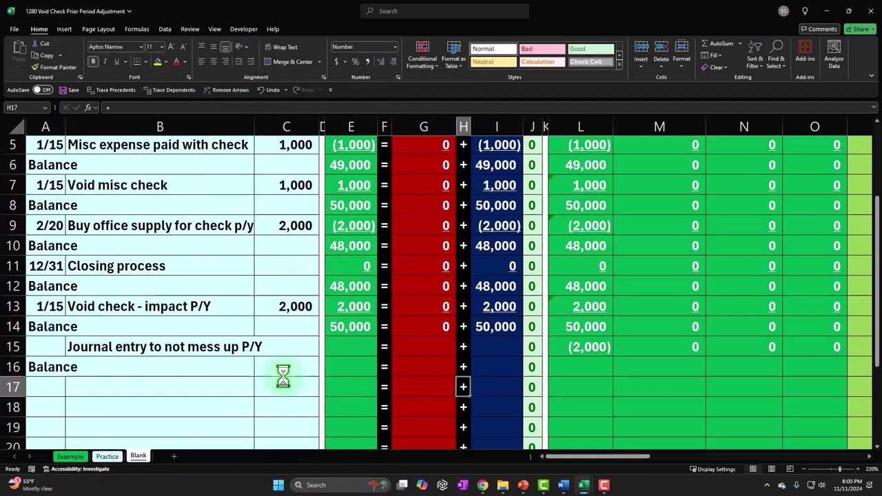
# Calculate the Cash balance in L16 with the formula =SUM(L14:L15).
pyautogui.press('Right')
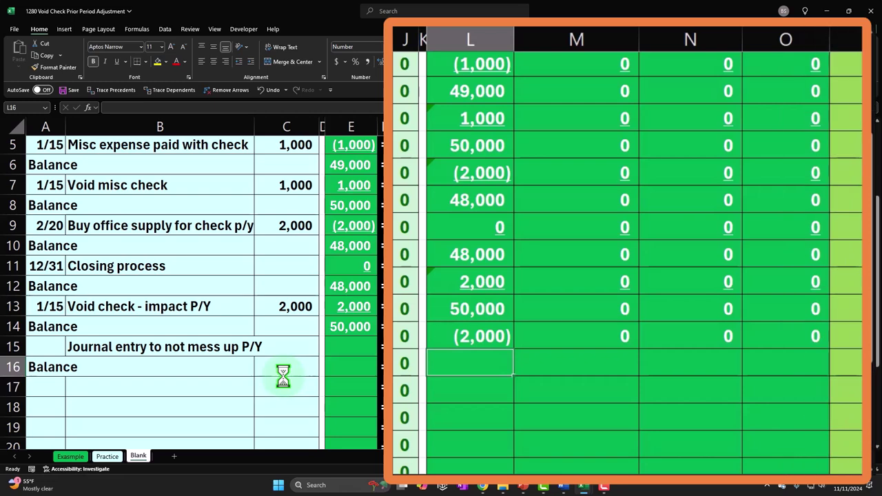
pyautogui.write('=sum(')
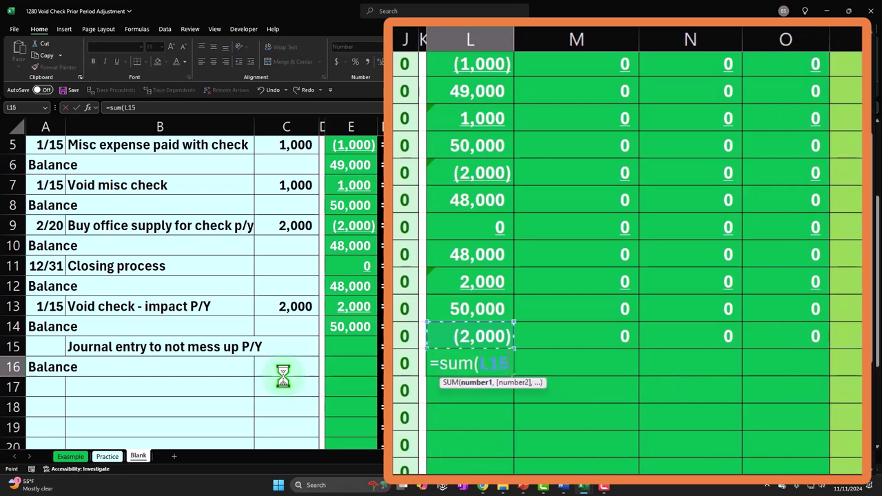
pyautogui.press('Return')
pyautogui.click(472, 365)
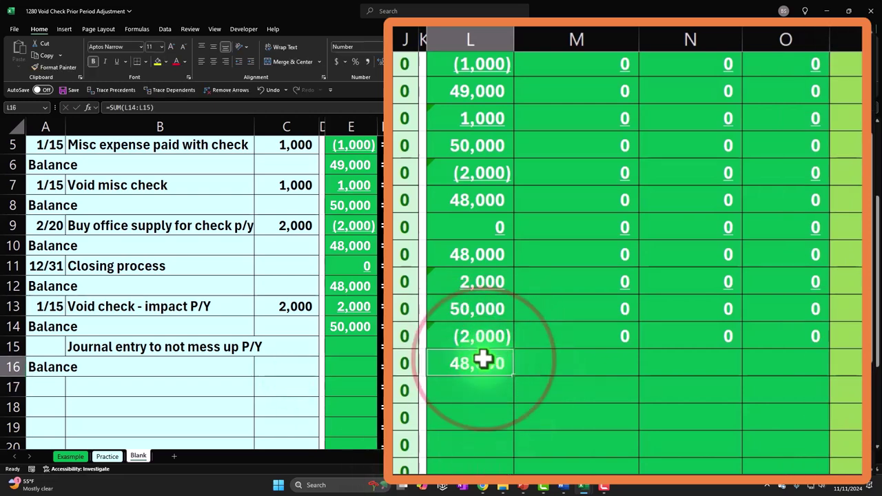
# Copy the L16 balance formula, formulas only, into M16:Q16, S16:U16 and W16:AF16.
pyautogui.hotkey('ctrl', 'c')
pyautogui.moveTo(659, 366); pyautogui.dragTo(603, 364)
pyautogui.rightClick(603, 364)
pyautogui.click(666, 87)
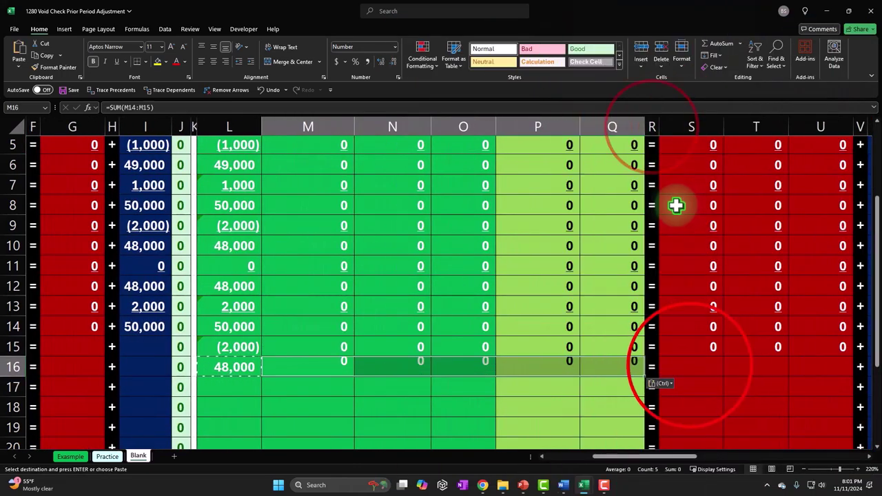
pyautogui.moveTo(685, 364); pyautogui.dragTo(807, 366)
pyautogui.rightClick(807, 366)
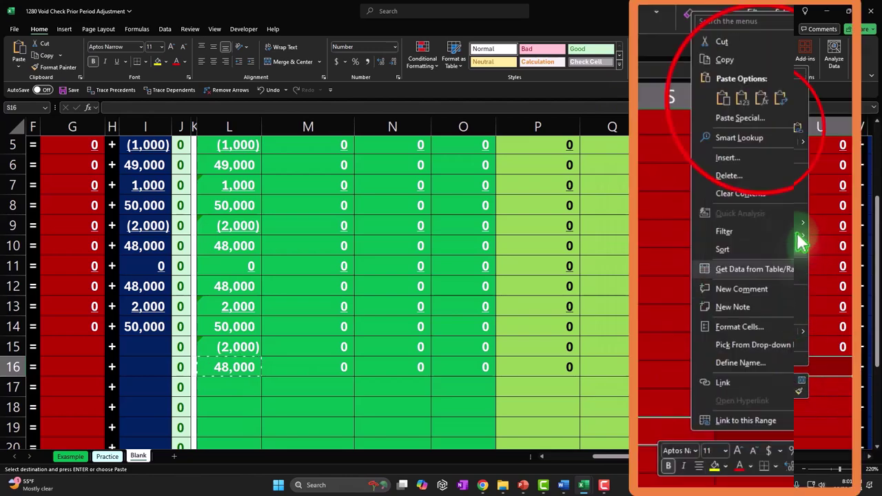
pyautogui.click(762, 99)
pyautogui.moveTo(672, 467); pyautogui.dragTo(748, 458)
pyautogui.moveTo(306, 364); pyautogui.dragTo(732, 365)
pyautogui.rightClick(732, 364)
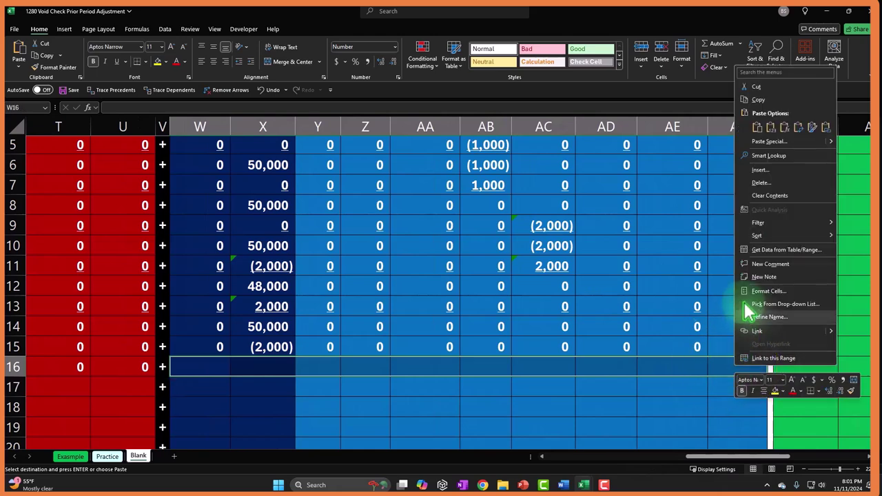
pyautogui.click(784, 127)
# Underline the journal entry amounts in W15:AF15, S15:U15 and L15:Q15.
pyautogui.moveTo(738, 348); pyautogui.dragTo(224, 344)
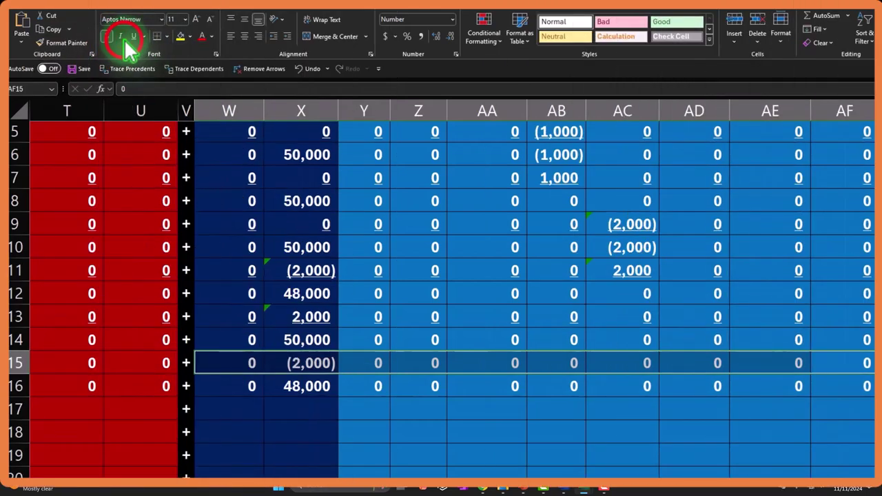
pyautogui.click(133, 37)
pyautogui.moveTo(123, 345); pyautogui.dragTo(161, 341)
pyautogui.click(117, 61)
pyautogui.moveTo(73, 347); pyautogui.dragTo(226, 352)
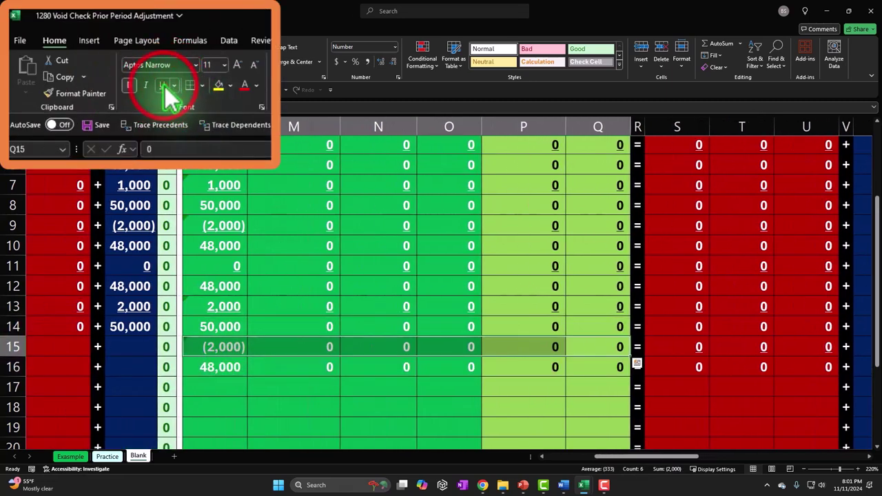
pyautogui.click(165, 87)
# Fill the asset, liability and equity total formulas from E14, G14 and I14 down through row 16.
pyautogui.press('Home')
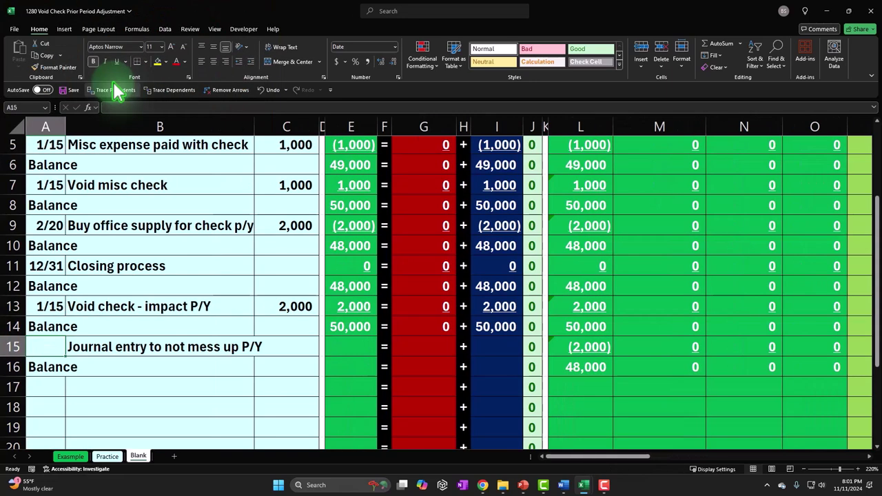
pyautogui.click(351, 326)
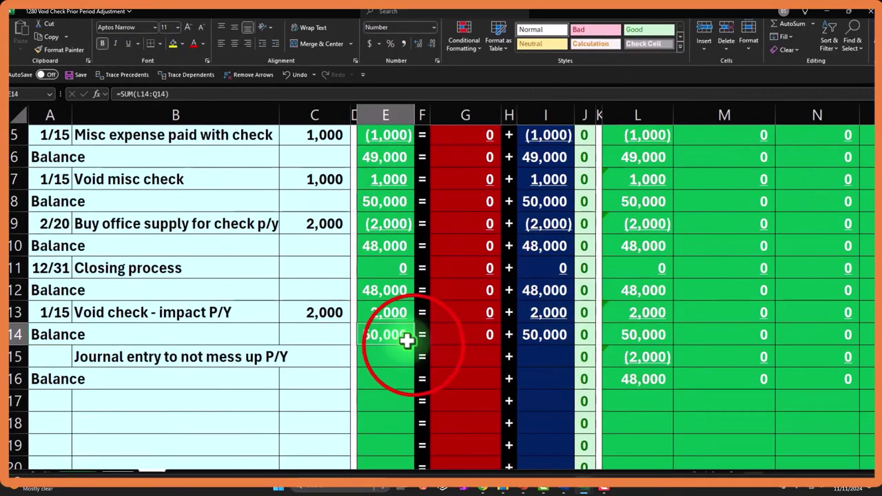
pyautogui.moveTo(414, 346); pyautogui.dragTo(412, 383)
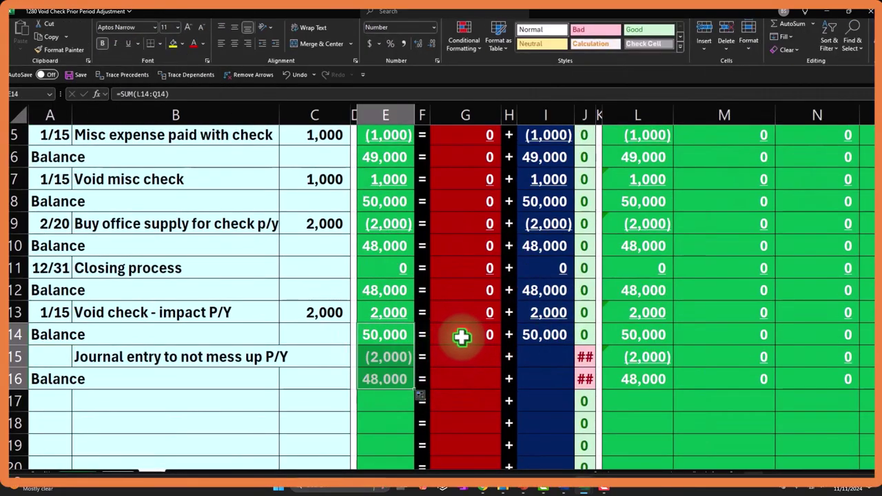
pyautogui.click(461, 337)
pyautogui.moveTo(497, 346); pyautogui.dragTo(498, 384)
pyautogui.click(540, 336)
pyautogui.moveTo(572, 346); pyautogui.dragTo(572, 383)
# Underline the journal entry totals in E15, G15 and I15.
pyautogui.click(433, 358)
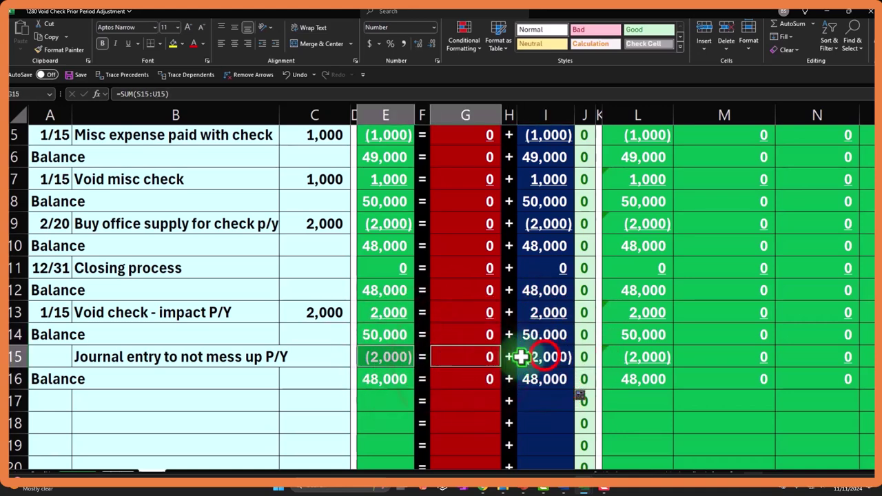
pyautogui.click(547, 357)
pyautogui.click(130, 42)
# Enter the description "Journal entry to adjust IS in CY" in B17.
pyautogui.click(161, 406)
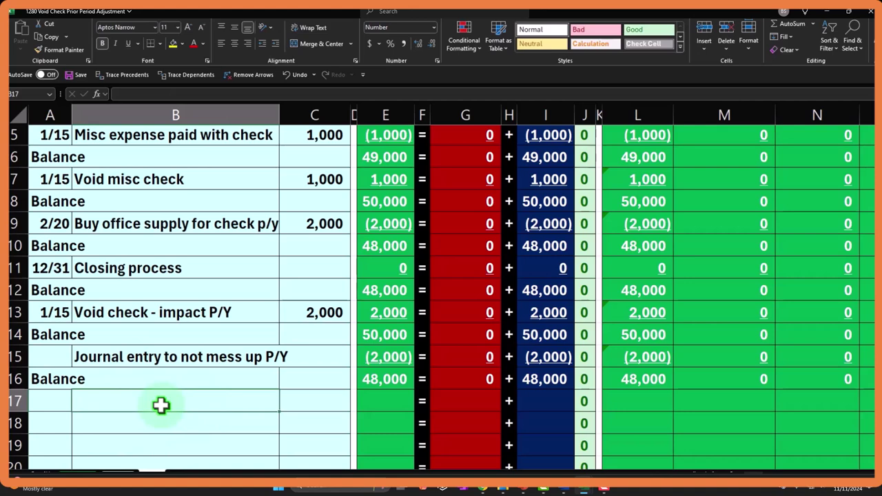
pyautogui.write('Journal entry t')
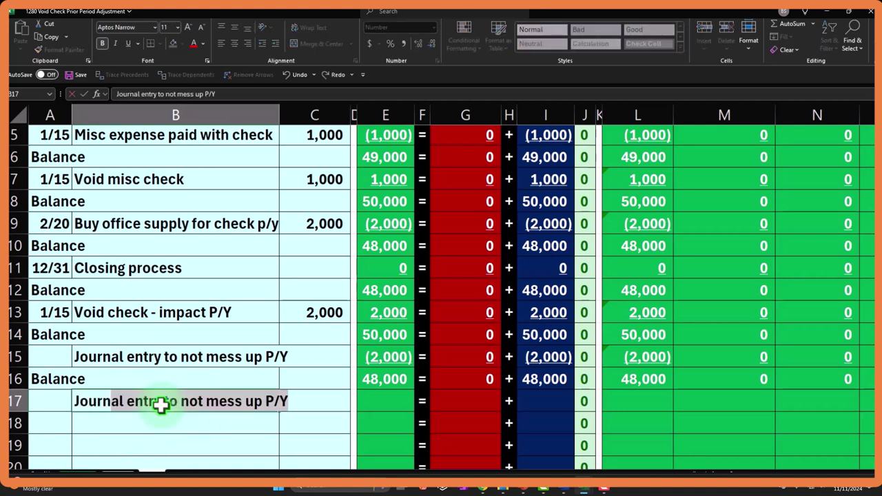
pyautogui.write('o')
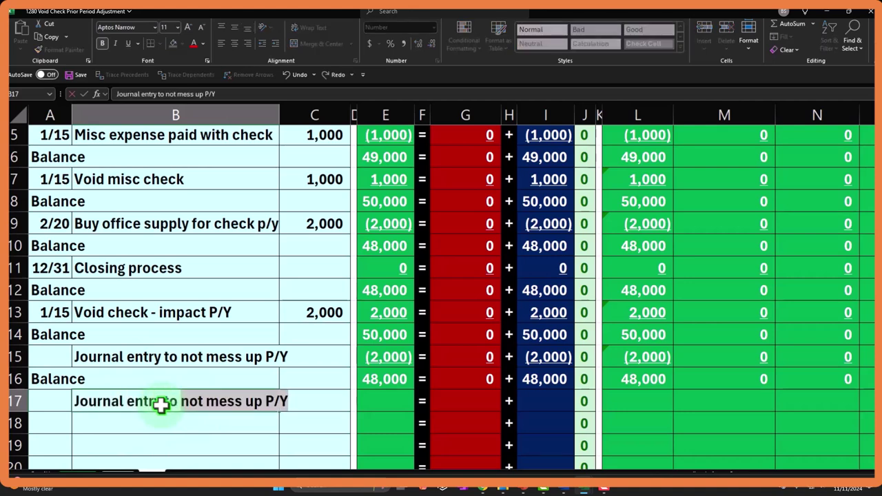
pyautogui.write(' adjust IS')
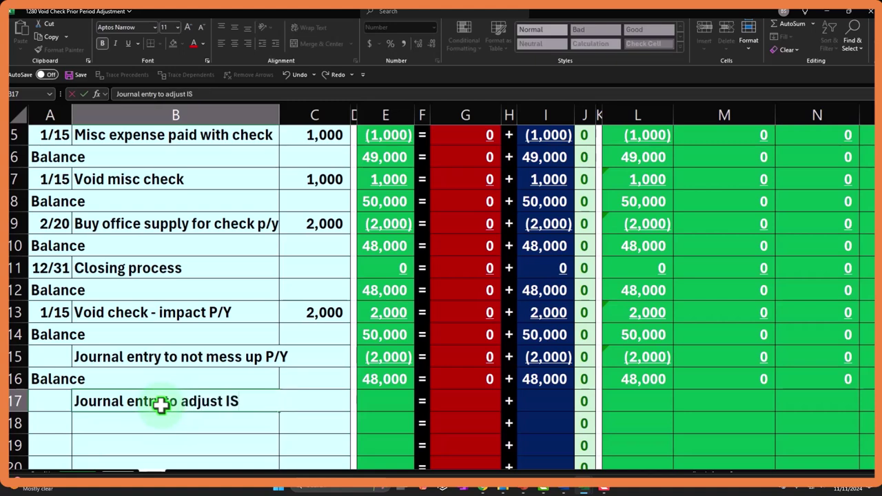
pyautogui.write(' in CY')
# Record the Cash side of the row 17 journal entry by entering +C13 in L17.
pyautogui.press('Right')
pyautogui.press('Right')
pyautogui.press('Right')
pyautogui.press('Right')
pyautogui.press('Right')
pyautogui.press('Right')
pyautogui.press('Right')
pyautogui.press('Right')
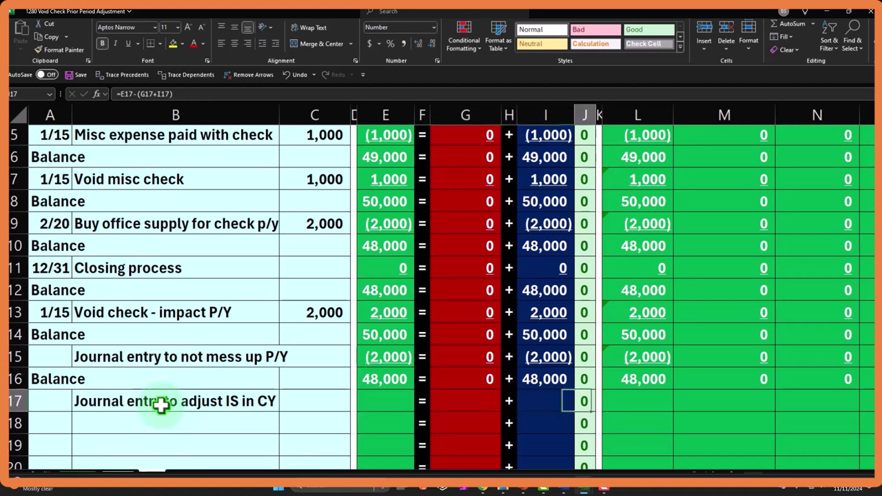
pyautogui.press('Right')
pyautogui.press('Right')
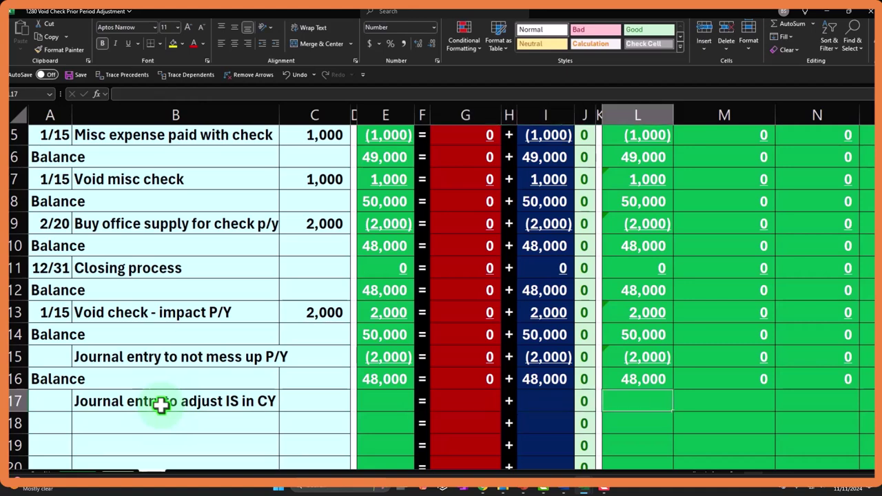
pyautogui.write('+')
pyautogui.press('Left')
pyautogui.press('Left')
pyautogui.press('Left')
pyautogui.press('Left')
pyautogui.press('Left')
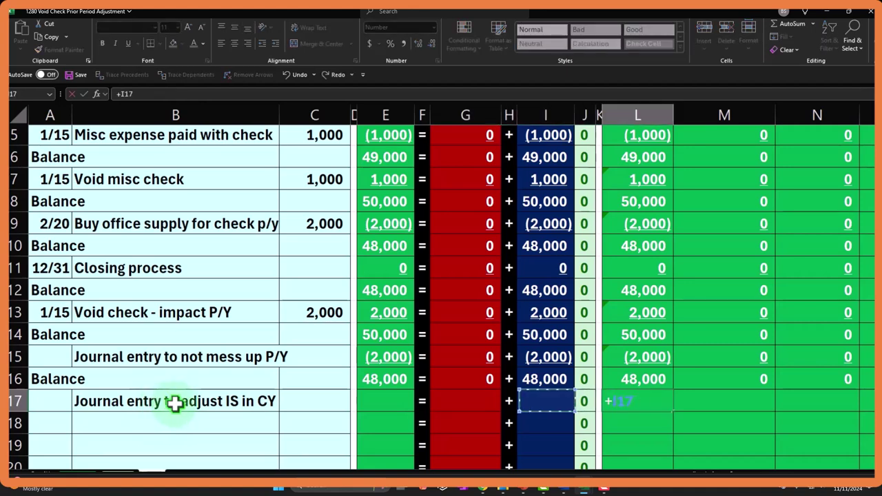
pyautogui.press('Left')
pyautogui.press('Left')
pyautogui.press('Left')
pyautogui.press('Up')
pyautogui.press('Up')
pyautogui.press('Up')
pyautogui.press('Up')
pyautogui.press('Left')
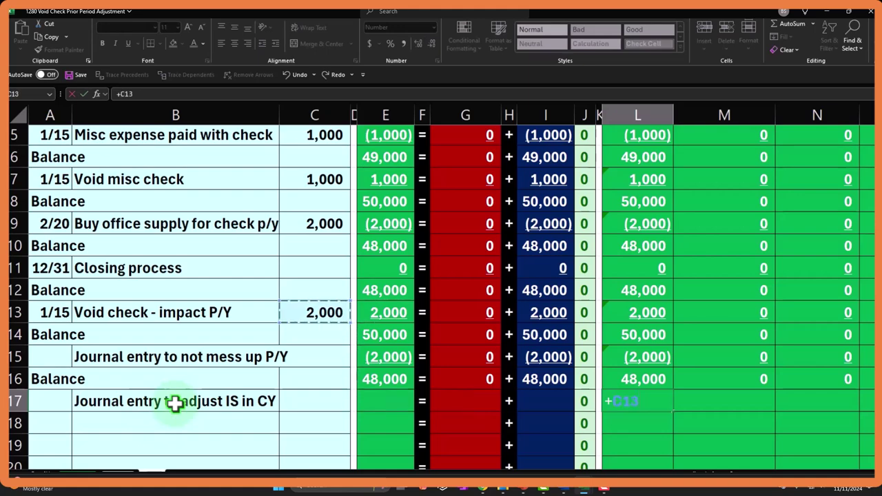
pyautogui.press('Return')
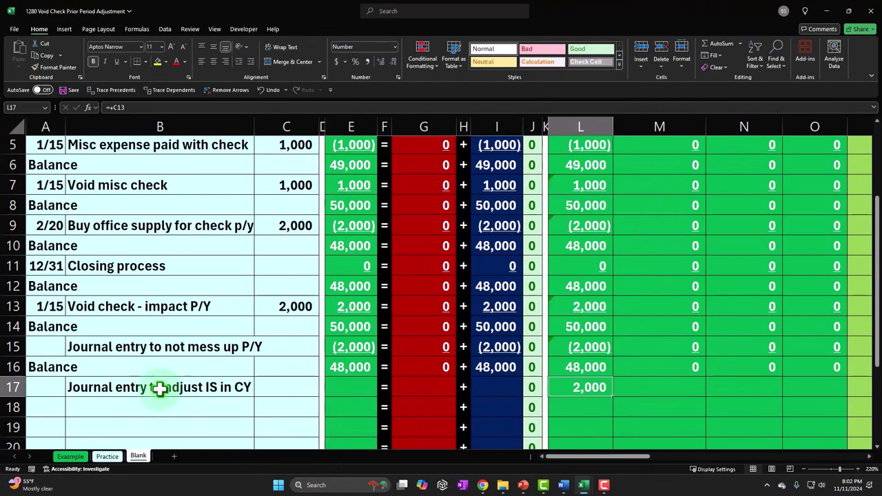
pyautogui.press('Up')
# Record the Office Supplies side of the row 17 journal entry by entering +C13 in AC17.
pyautogui.press('Right')
pyautogui.press('Right')
pyautogui.press('Right')
pyautogui.press('Right')
pyautogui.press('Right')
pyautogui.press('Right')
pyautogui.press('Right')
pyautogui.press('Right')
pyautogui.press('Right')
pyautogui.press('Right')
pyautogui.press('Right')
pyautogui.press('Right')
pyautogui.press('Right')
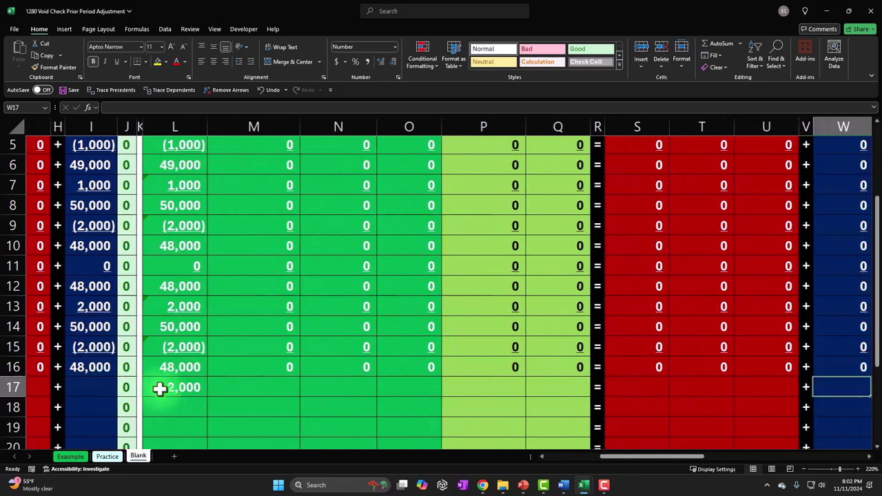
pyautogui.press('Right')
pyautogui.press('Right')
pyautogui.press('Left')
pyautogui.press('Left')
pyautogui.press('Left')
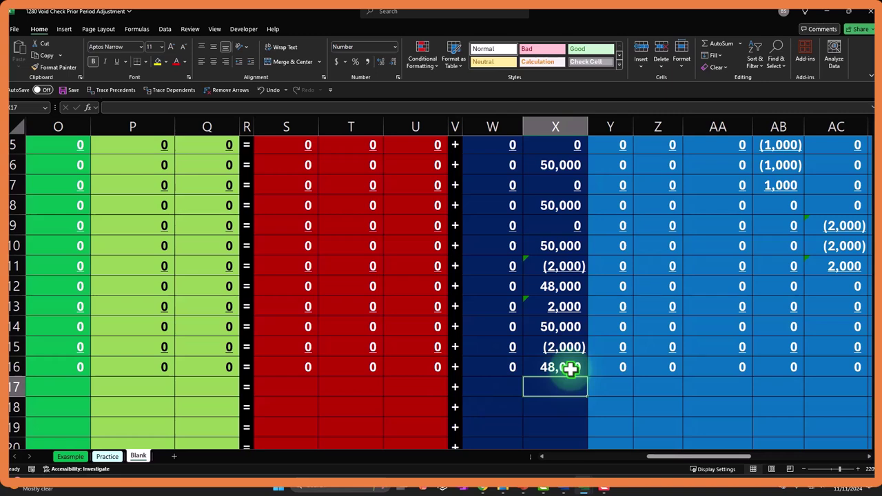
pyautogui.press('Right')
pyautogui.press('Right')
pyautogui.press('Right')
pyautogui.press('Right')
pyautogui.press('Right')
pyautogui.press('Right')
pyautogui.press('Right')
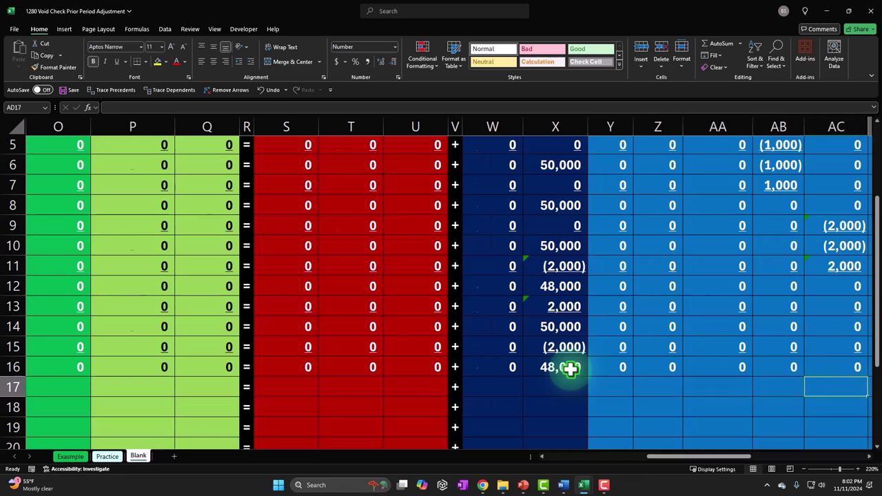
pyautogui.press('Left')
pyautogui.press('Left')
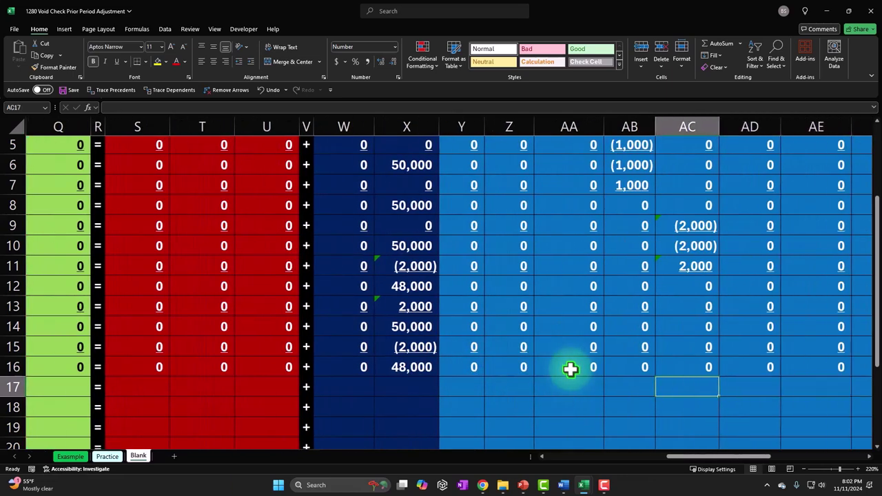
pyautogui.write('+')
pyautogui.press('Left')
pyautogui.press('Home')
pyautogui.press('Right')
pyautogui.press('Right')
pyautogui.press('Right')
pyautogui.press('Right')
pyautogui.press('Up')
pyautogui.press('Up')
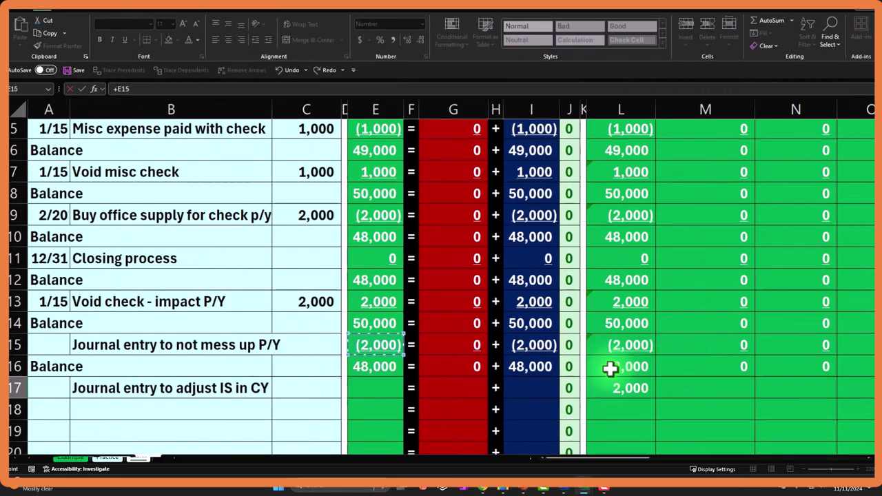
pyautogui.press('Left')
pyautogui.press('Left')
pyautogui.press('Up')
pyautogui.press('Up')
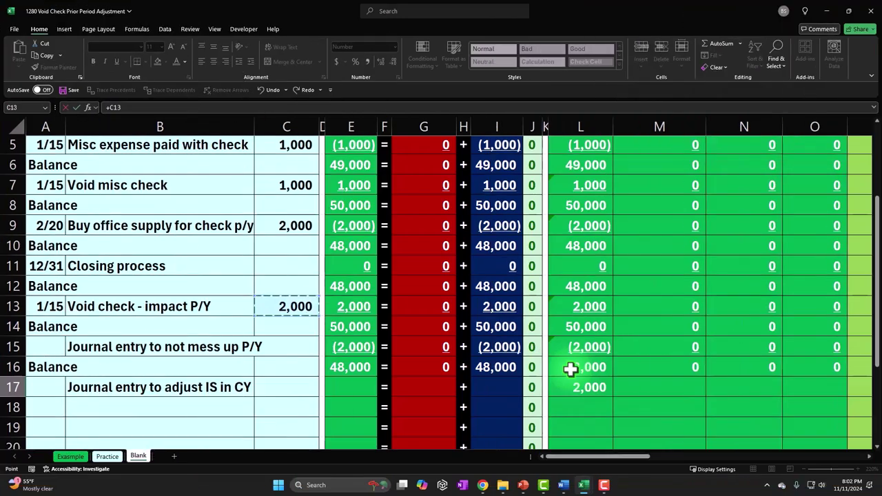
pyautogui.press('Return')
# Review the Office Supplies column from its heading down to the row 17 adjustment in AC17.
pyautogui.press('Right')
pyautogui.press('Right')
pyautogui.press('Right')
pyautogui.press('Right')
pyautogui.press('Right')
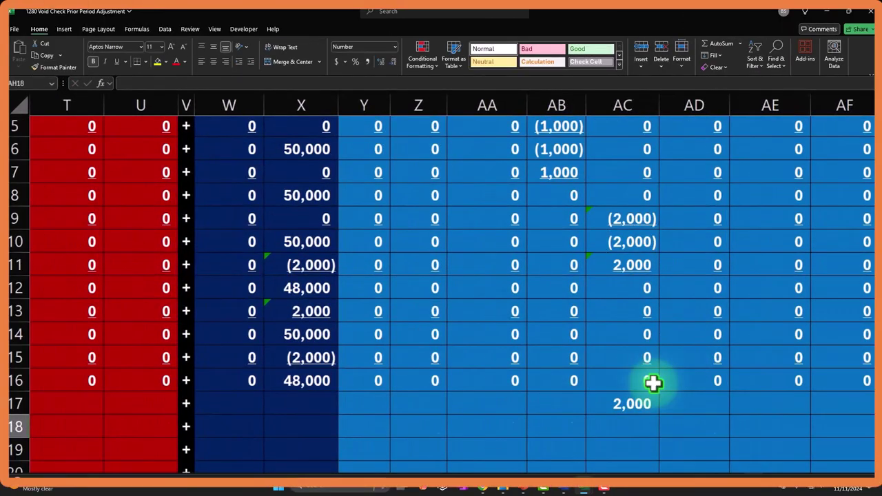
pyautogui.scroll(2, 651, 358)
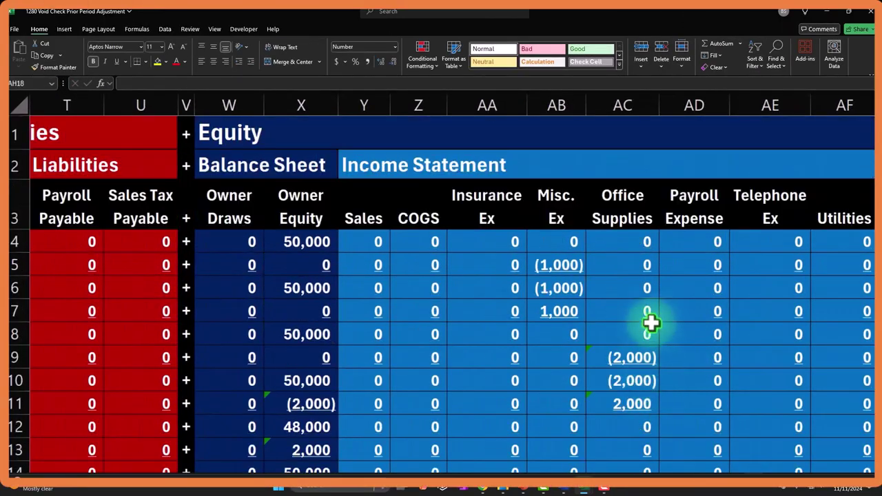
pyautogui.scroll(-3, 648, 254)
pyautogui.scroll(2, 649, 254)
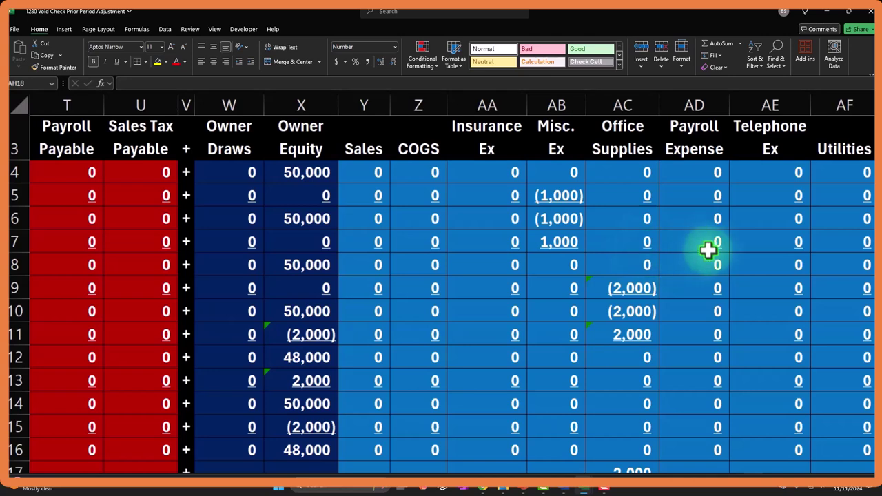
pyautogui.scroll(-1, 709, 249)
pyautogui.click(653, 405)
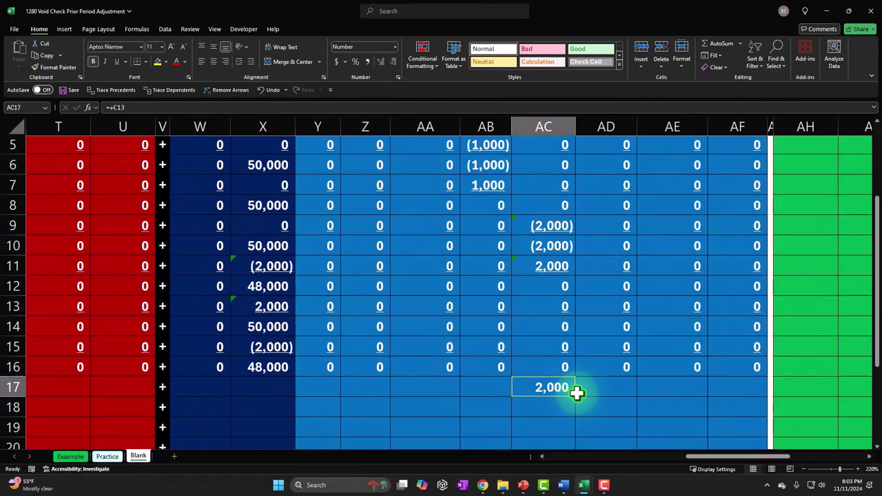
# Enter 0 in the remaining asset cells of the journal entry, M17 through Q17.
pyautogui.press('Left')
pyautogui.press('Left')
pyautogui.press('Left')
pyautogui.press('Left')
pyautogui.press('Left')
pyautogui.press('Left')
pyautogui.press('Left')
pyautogui.press('Left')
pyautogui.press('Left')
pyautogui.press('Left')
pyautogui.press('Left')
pyautogui.press('Left')
pyautogui.press('Left')
pyautogui.press('Left')
pyautogui.press('Left')
pyautogui.press('Left')
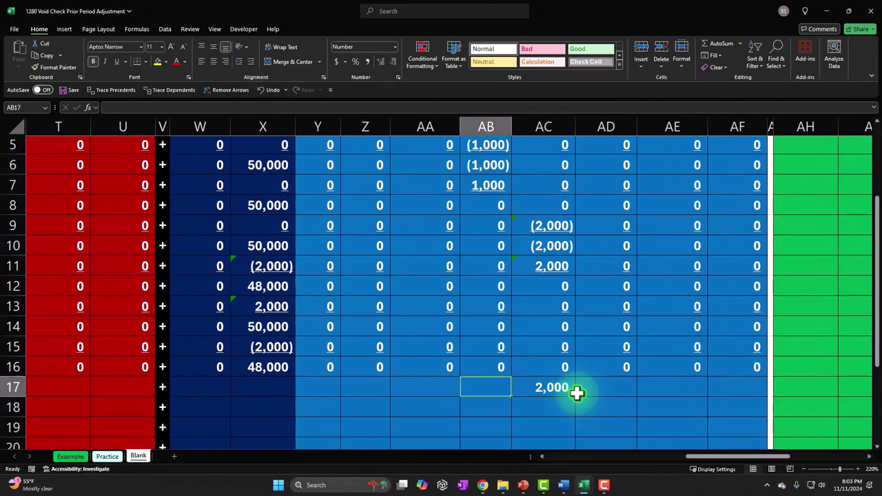
pyautogui.hscroll(-3, 577, 393)
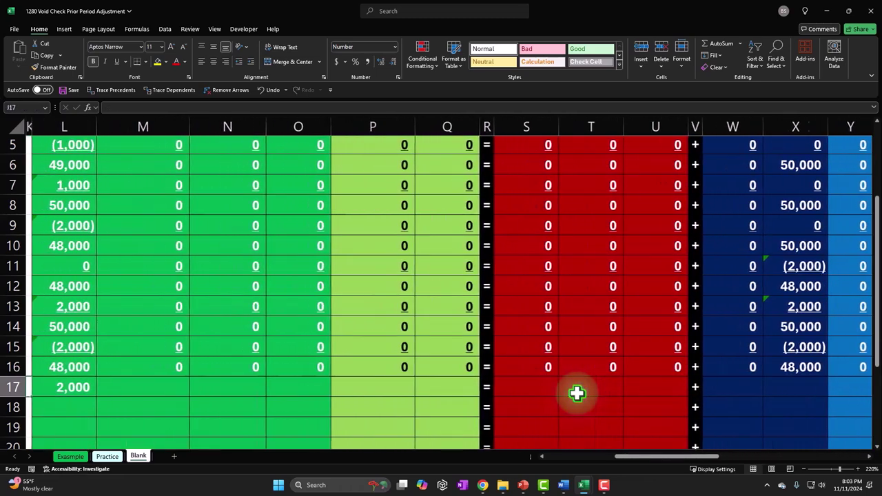
pyautogui.write('0')
pyautogui.press('Tab')
pyautogui.write('0')
pyautogui.press('Tab')
pyautogui.write('0')
pyautogui.press('Tab')
pyautogui.write('0')
pyautogui.press('Tab')
pyautogui.write('0')
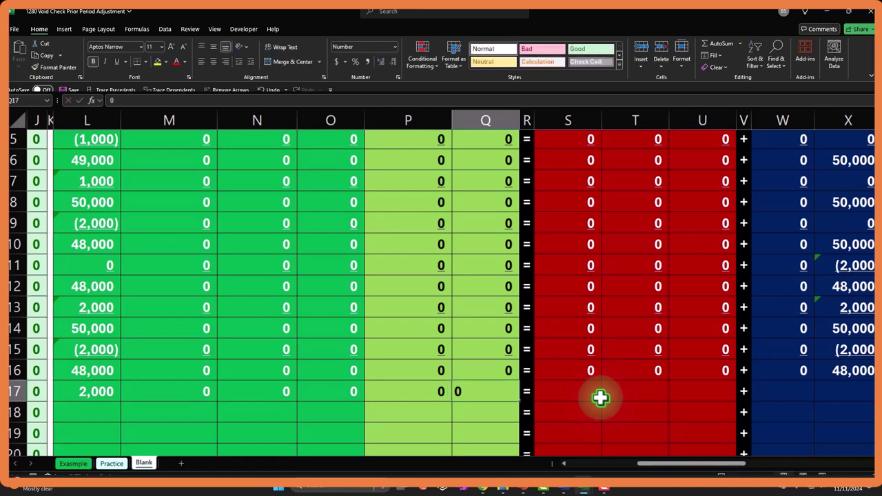
pyautogui.press('Tab')
pyautogui.press('Tab')
# Enter 0 in the liability cells of the journal entry, S17 through U17.
pyautogui.write('0')
pyautogui.press('Tab')
pyautogui.write('0')
pyautogui.press('Tab')
pyautogui.write('0')
pyautogui.press('Tab')
pyautogui.press('Tab')
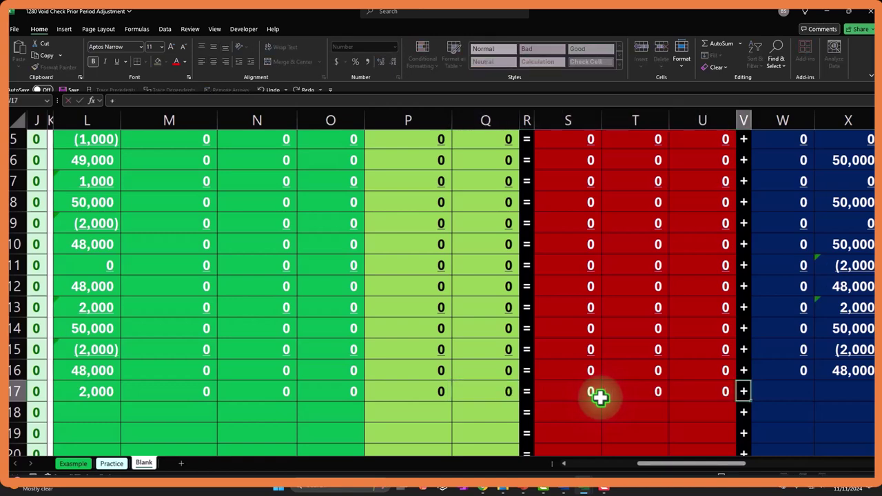
# Enter 0 in the other equity and income statement cells of row 17, W17 through AB17 and AD17 through AF17.
pyautogui.write('0')
pyautogui.press('Tab')
pyautogui.write('0')
pyautogui.press('Tab')
pyautogui.write('0')
pyautogui.press('Tab')
pyautogui.write('0')
pyautogui.press('Tab')
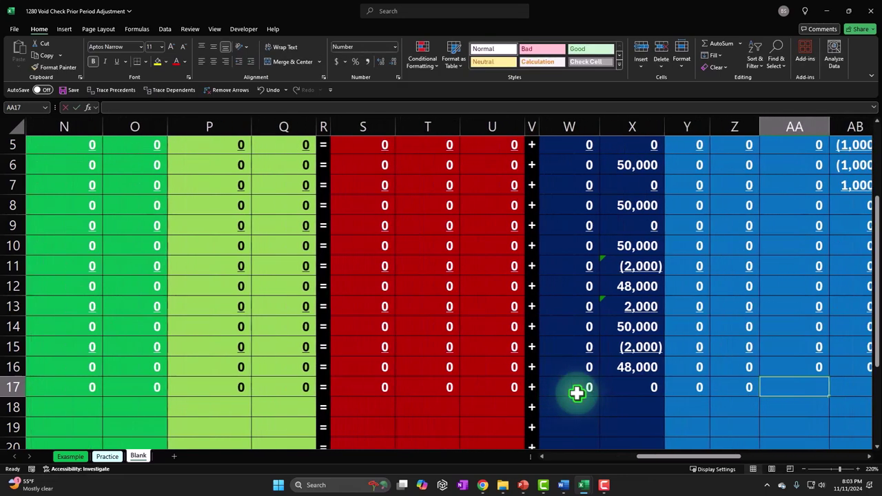
pyautogui.write('0')
pyautogui.press('Tab')
pyautogui.write('0')
pyautogui.press('Tab')
pyautogui.write('2000')
pyautogui.press('Tab')
pyautogui.write('0')
pyautogui.press('Tab')
pyautogui.write('0')
pyautogui.press('Tab')
pyautogui.write('0')
pyautogui.press('Tab')
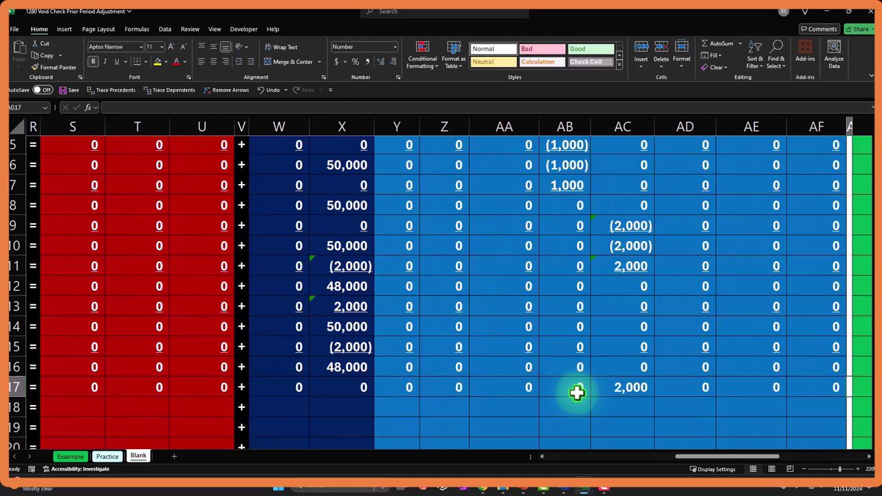
# Underline the journal entry amounts in L17:Q17, S17:U17 and W17:AF17.
pyautogui.click(689, 456)
pyautogui.moveTo(694, 465); pyautogui.dragTo(573, 449)
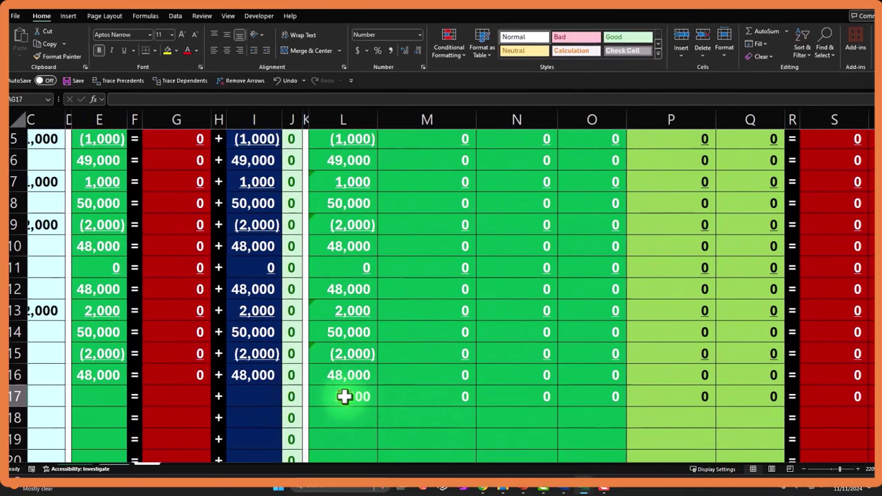
pyautogui.moveTo(324, 386); pyautogui.dragTo(736, 390)
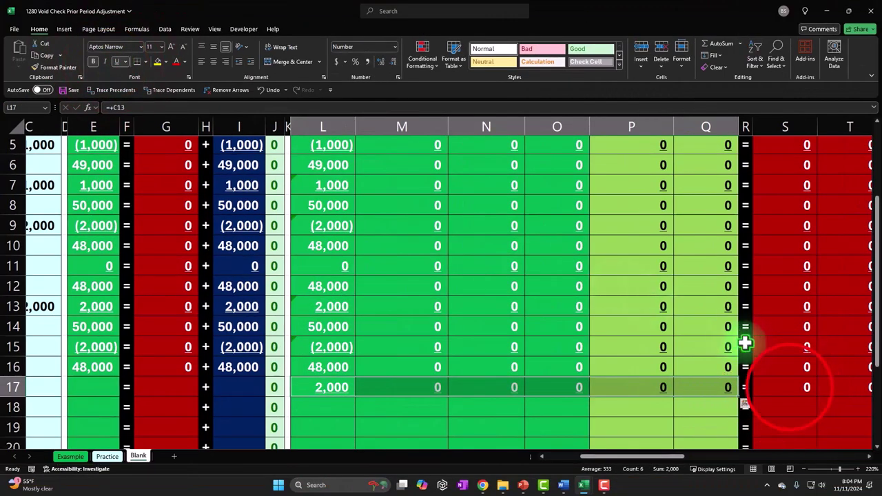
pyautogui.moveTo(787, 388); pyautogui.dragTo(471, 386)
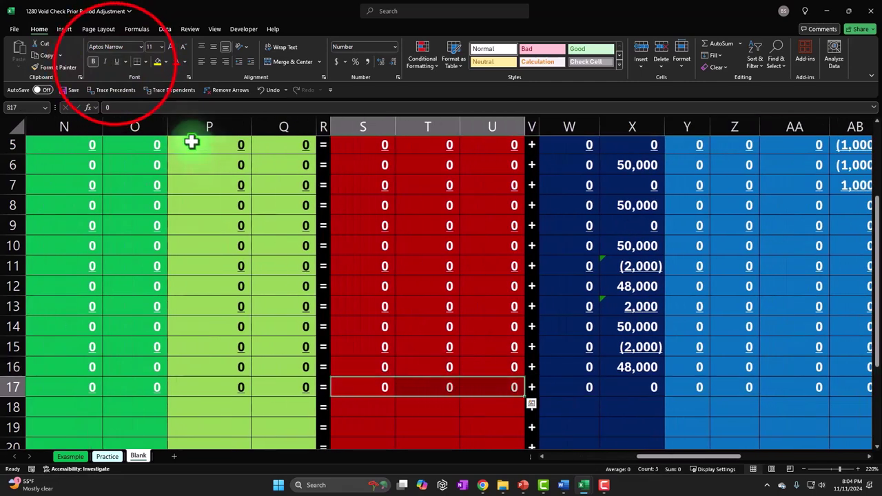
pyautogui.moveTo(590, 392); pyautogui.dragTo(830, 388)
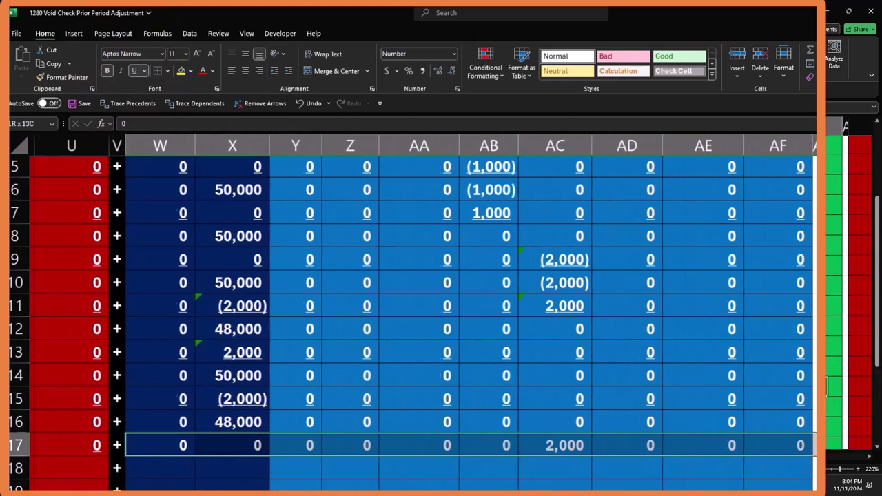
pyautogui.moveTo(815, 445); pyautogui.dragTo(801, 445)
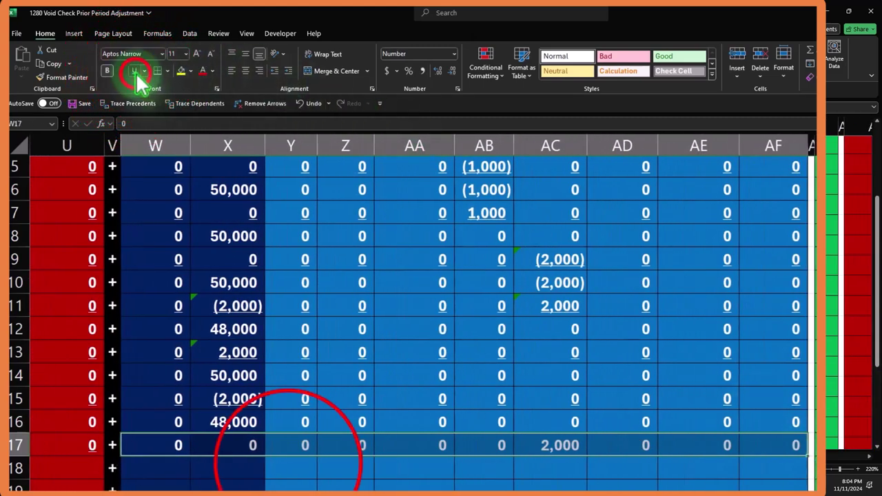
pyautogui.click(288, 464)
# Label row 18 as Balance in A18.
pyautogui.press('Left')
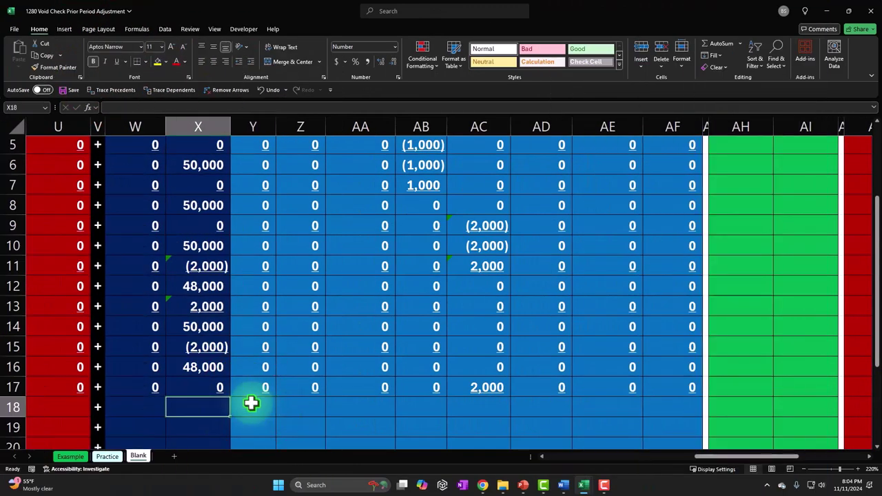
pyautogui.press('Home')
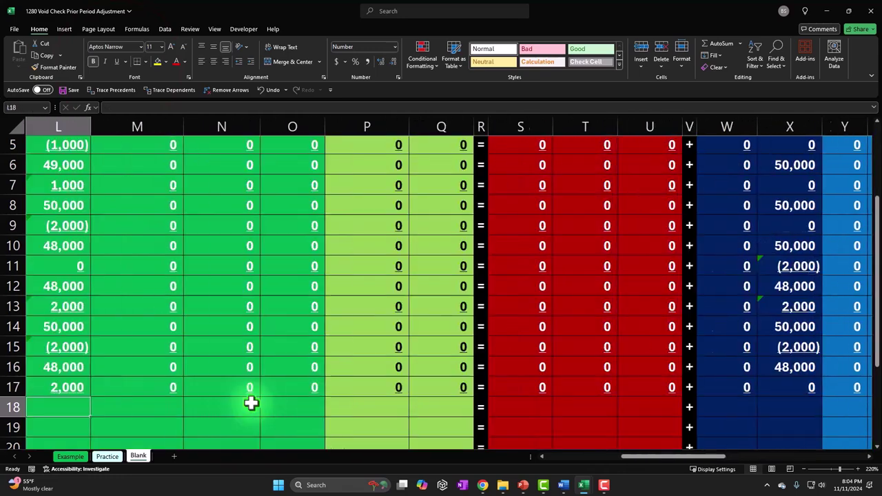
pyautogui.write('=A16')
pyautogui.press('Tab')
# Calculate the Cash balance in L18 by summing L16:L17.
pyautogui.press('Right')
pyautogui.press('Right')
pyautogui.press('Right')
pyautogui.press('Right')
pyautogui.press('Right')
pyautogui.press('Right')
pyautogui.press('Right')
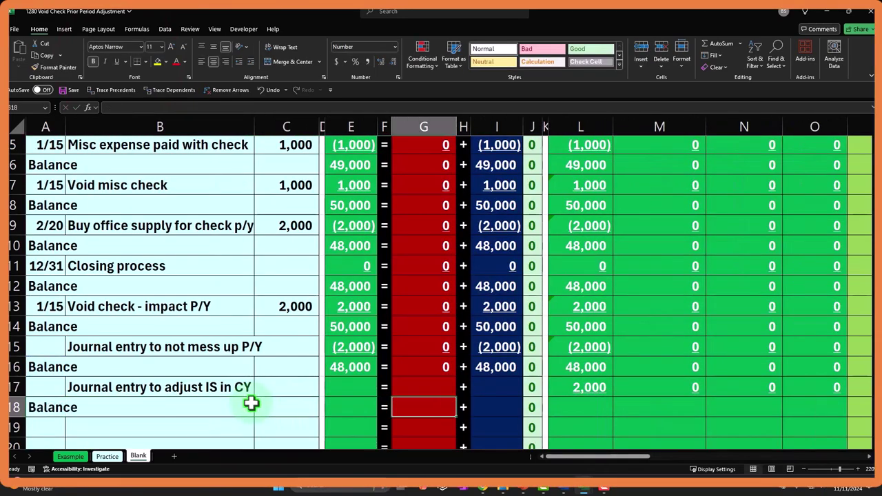
pyautogui.press('Right')
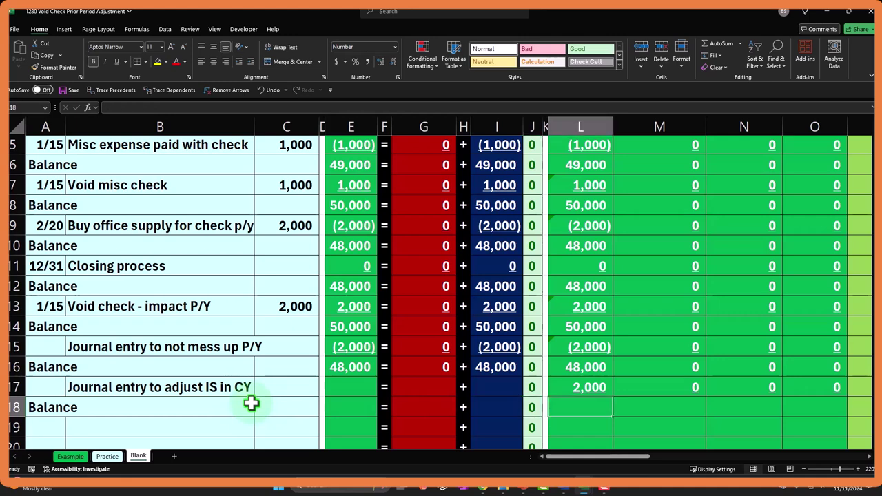
pyautogui.write('=sum9')
pyautogui.hotkey('ctrl', 'Return')
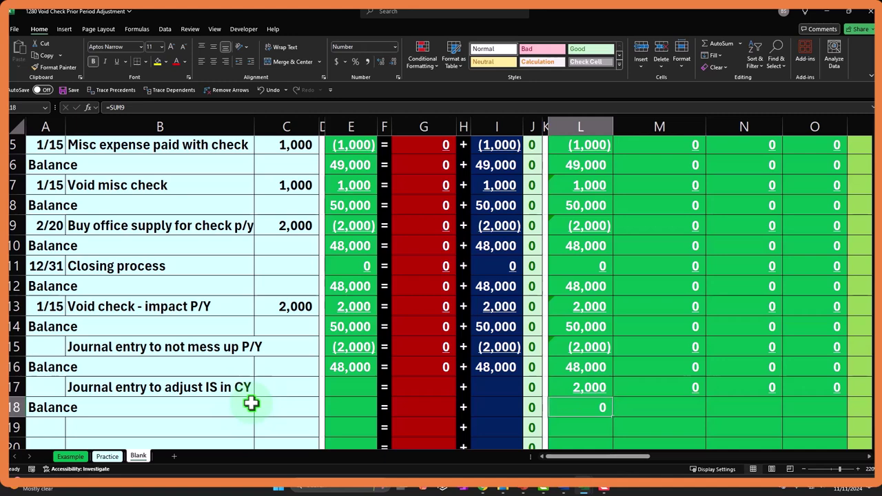
pyautogui.write('=sum(')
pyautogui.press('Up')
pyautogui.hotkey('shift', 'Up')
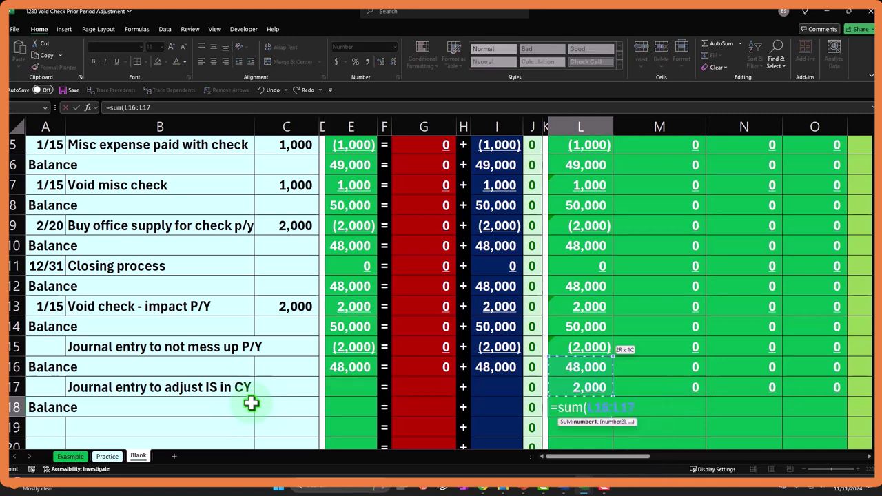
pyautogui.press('Return')
# Copy the L18 balance formula and paste it as formulas only into M18:Q18 and S18:U18.
pyautogui.click(594, 408)
pyautogui.hotkey('ctrl', 'c')
pyautogui.moveTo(646, 407); pyautogui.dragTo(616, 411)
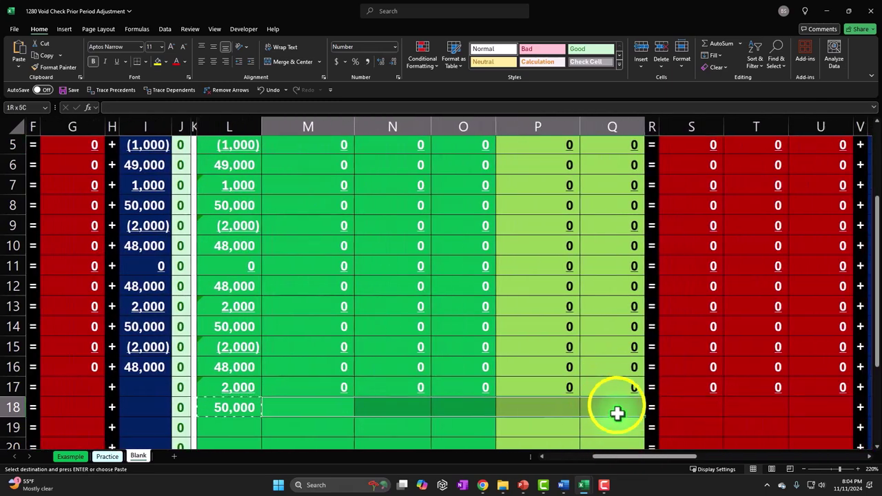
pyautogui.rightClick(616, 408)
pyautogui.click(643, 138)
pyautogui.moveTo(705, 407); pyautogui.dragTo(807, 400)
pyautogui.rightClick(800, 398)
pyautogui.click(725, 118)
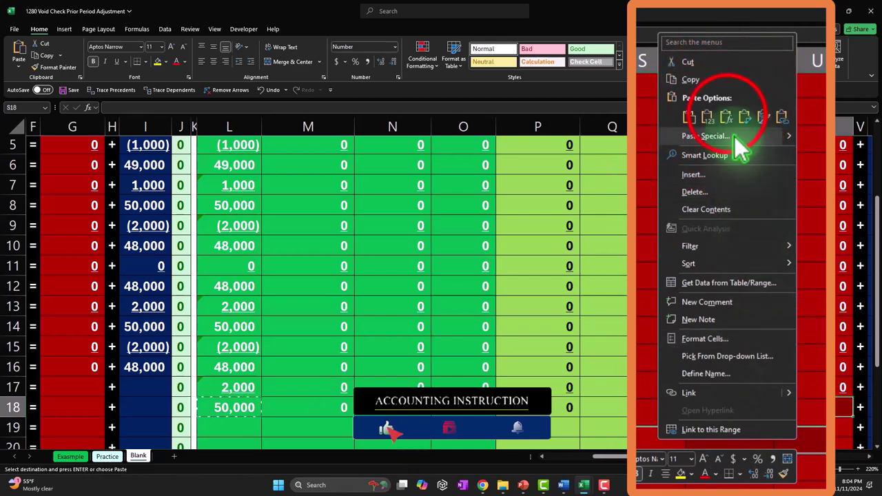
# Paste the copied balance formula as formulas only into the equity and income statement cells W18:AF18.
pyautogui.moveTo(689, 458); pyautogui.dragTo(762, 467)
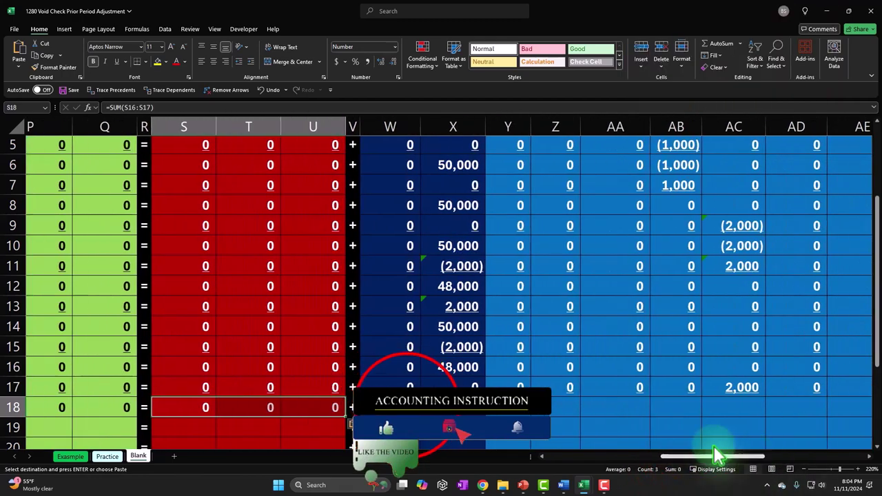
pyautogui.moveTo(399, 408); pyautogui.dragTo(809, 414)
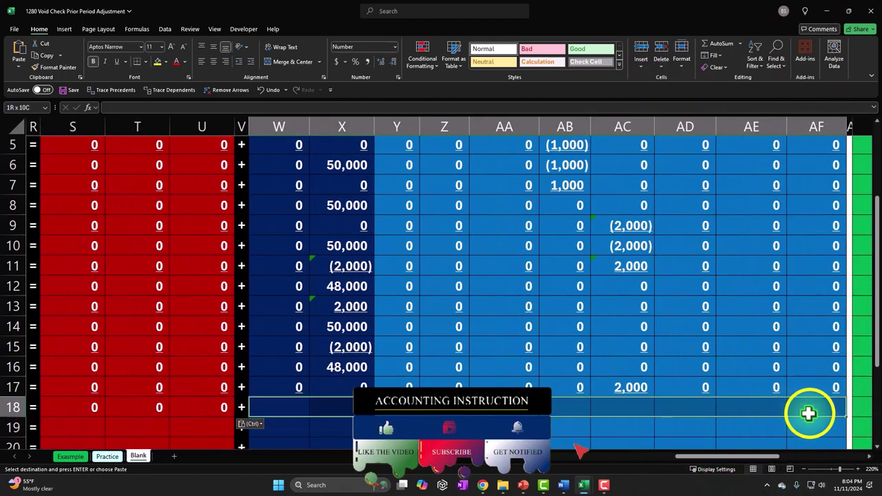
pyautogui.rightClick(809, 413)
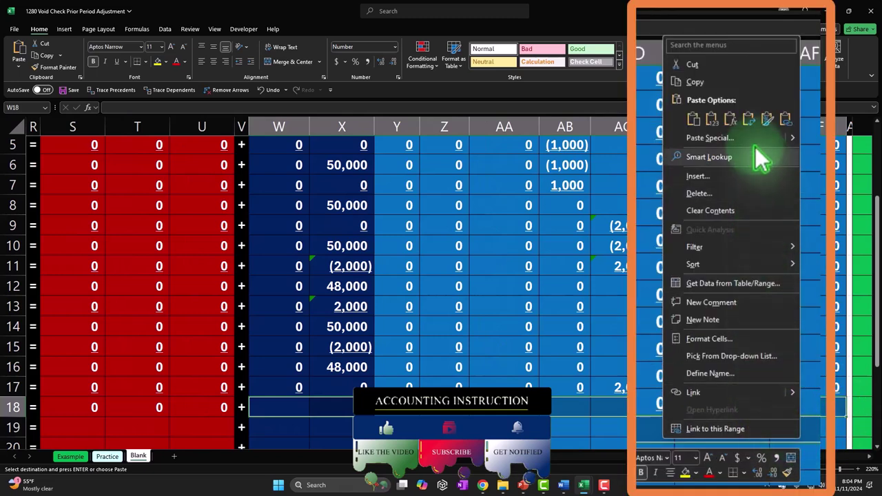
pyautogui.click(729, 119)
# Inspect the Office Supplies balance in AC16, the Owner Equity balance in X18 and the adjustment in AC17.
pyautogui.click(645, 367)
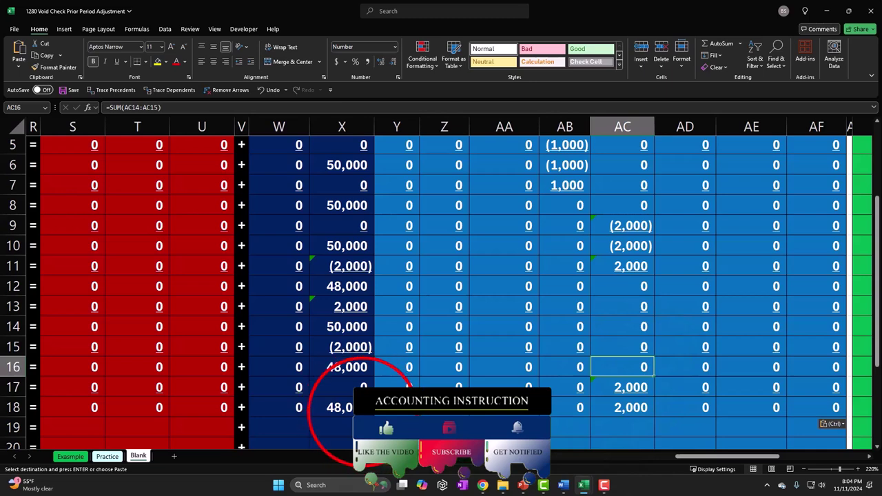
pyautogui.click(345, 411)
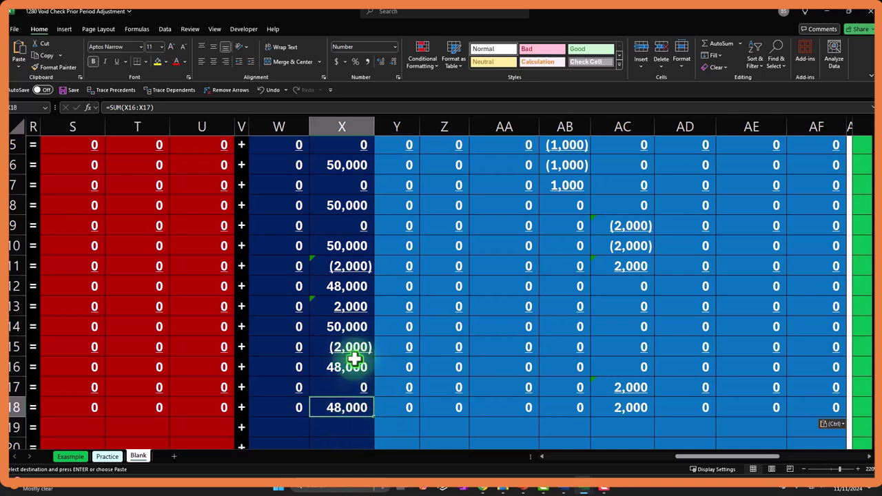
pyautogui.click(637, 390)
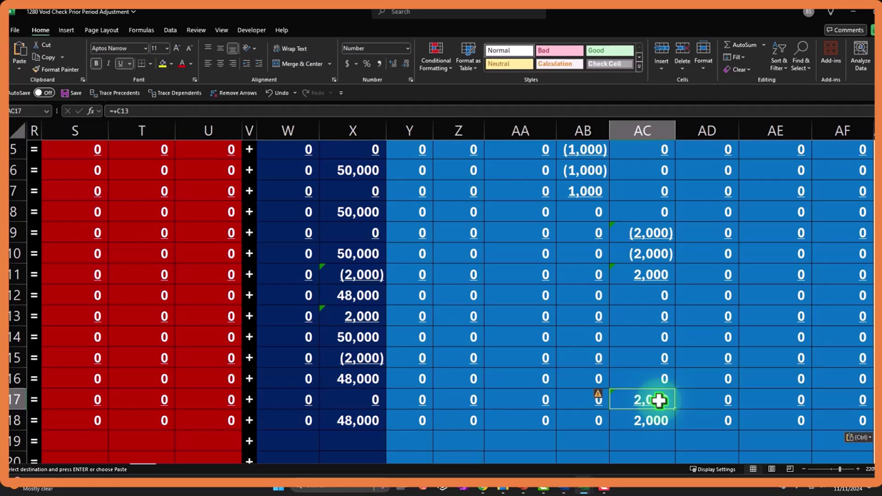
# Compare the Owner Equity balances in X18 and X16, and review the description and amount of the void check in row 13.
pyautogui.click(371, 431)
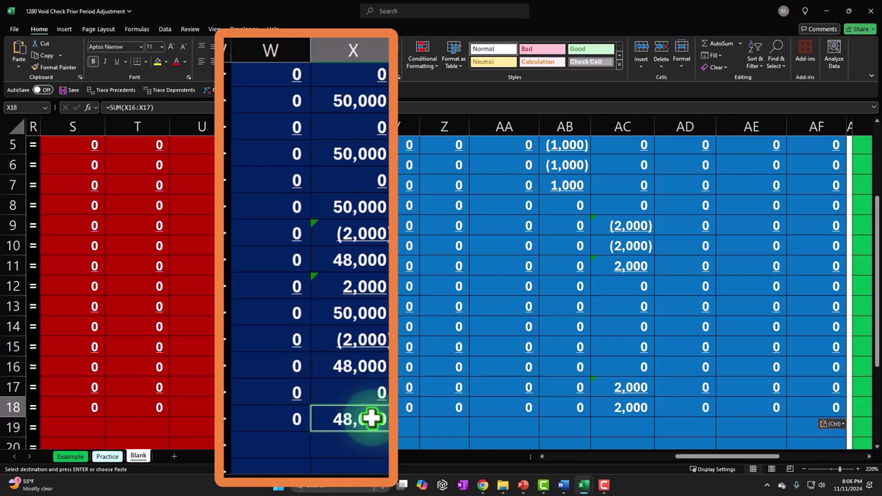
pyautogui.click(363, 367)
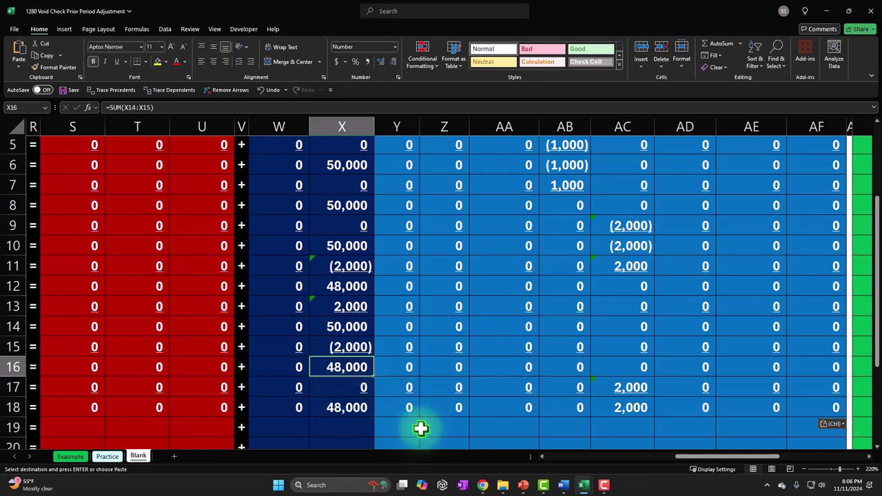
pyautogui.moveTo(689, 456); pyautogui.dragTo(466, 471)
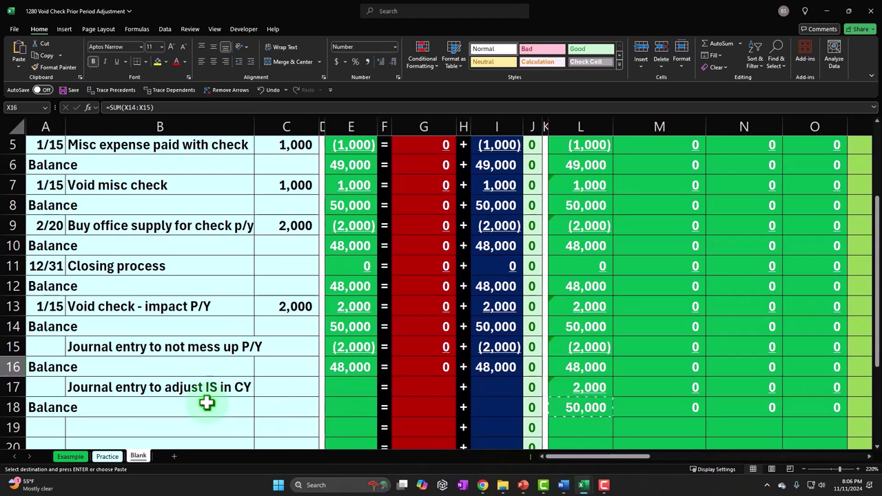
pyautogui.click(137, 312)
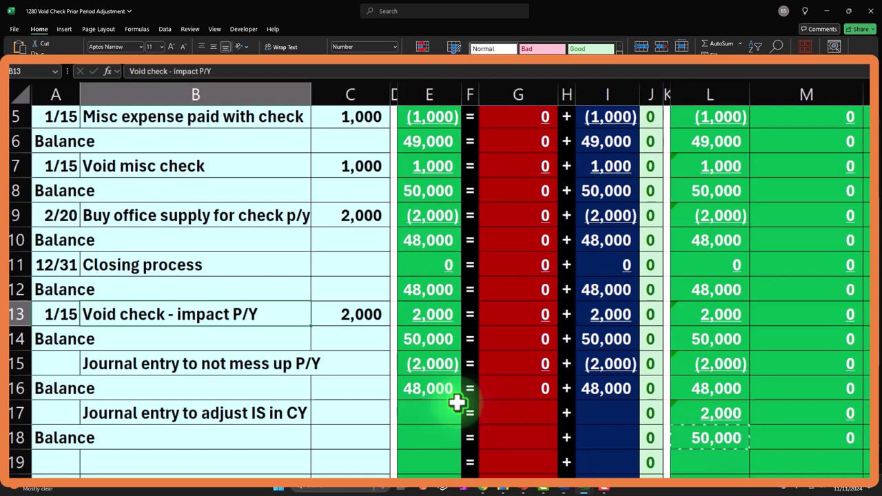
pyautogui.click(327, 323)
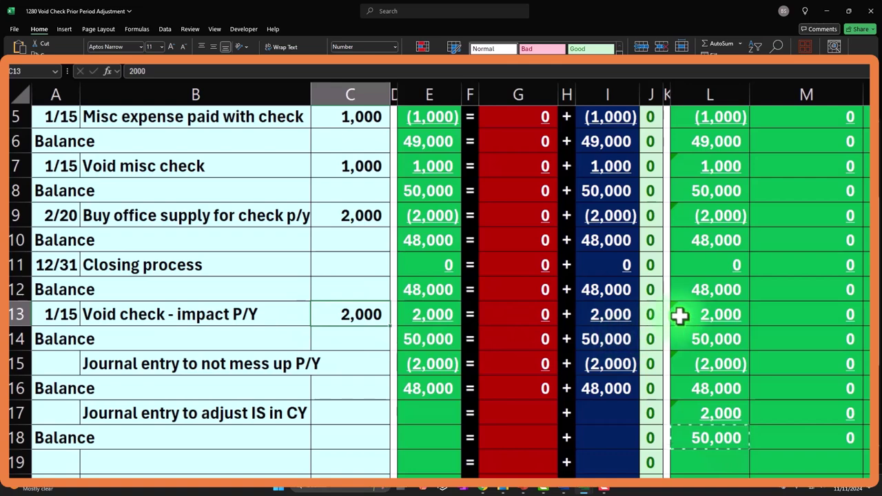
# Examine the Cash column effects of the original check in L9, the void in L13 and the journal entries in L15 and L17.
pyautogui.scroll(2, 693, 416)
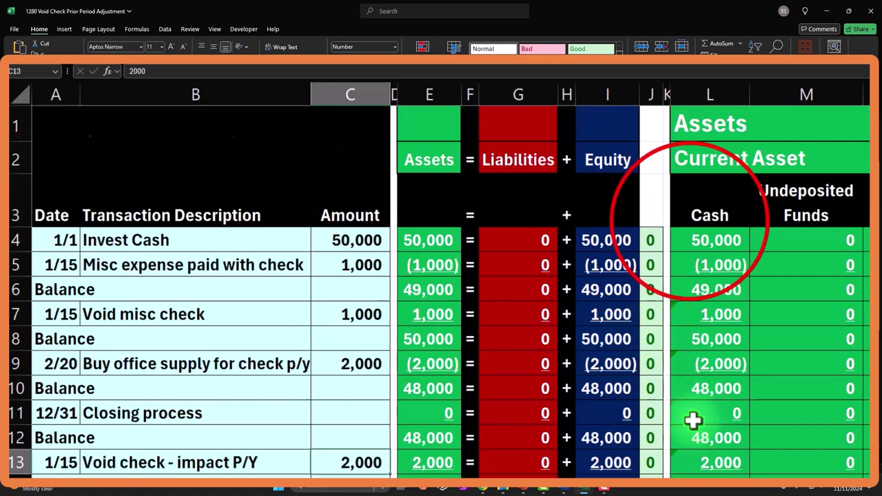
pyautogui.click(685, 221)
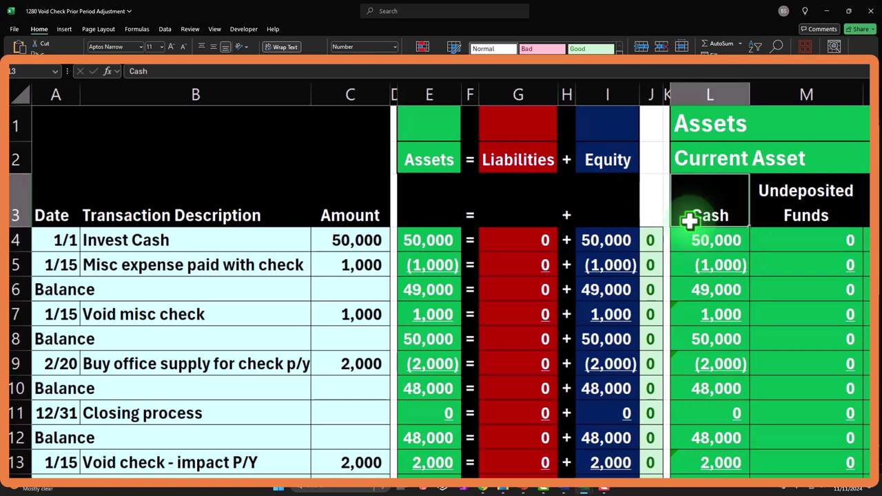
pyautogui.scroll(-2, 689, 221)
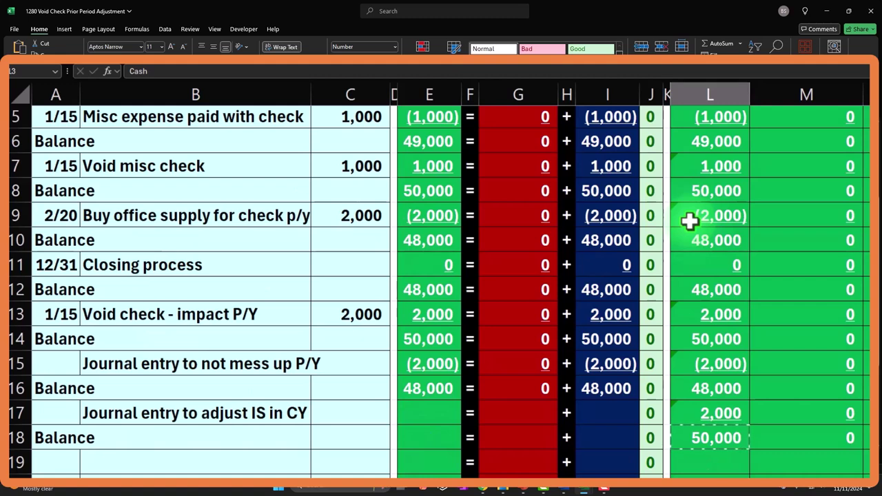
pyautogui.click(705, 313)
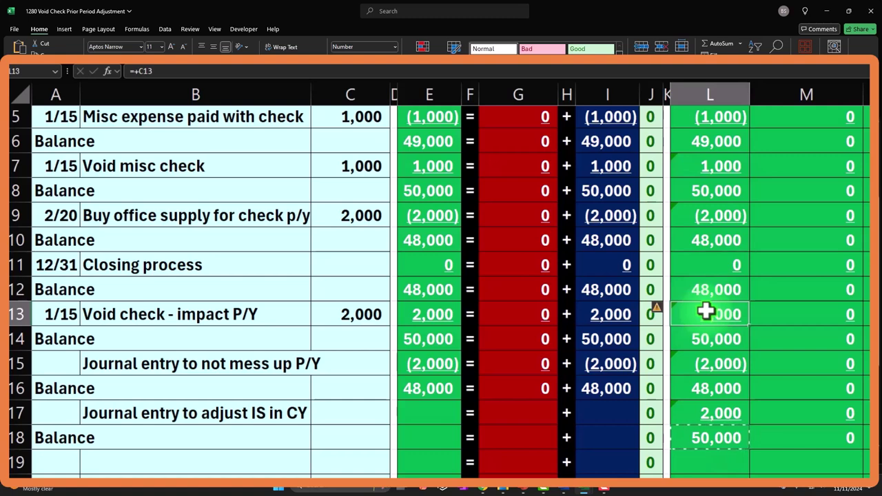
pyautogui.click(723, 216)
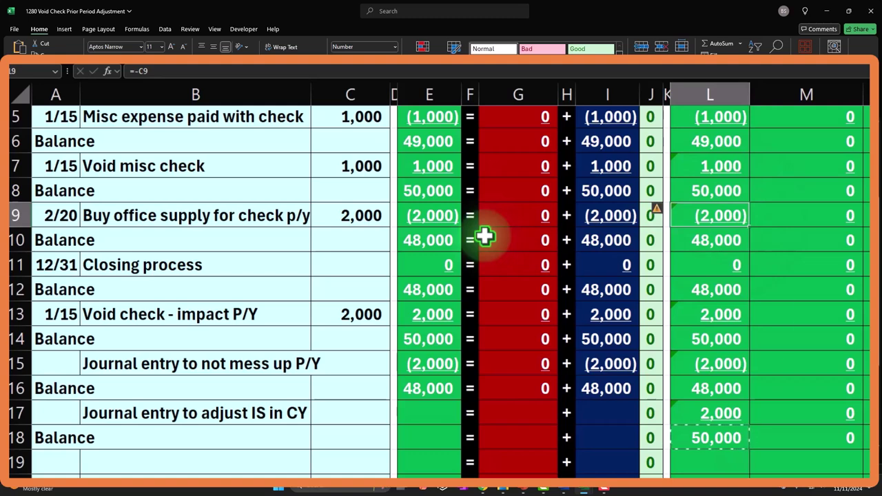
pyautogui.click(706, 309)
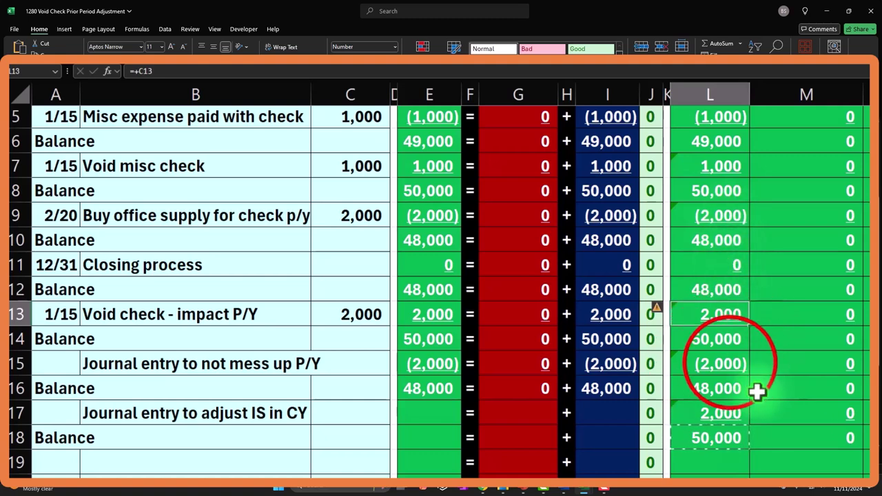
pyautogui.click(730, 366)
pyautogui.keyDown('ctrl'); pyautogui.click(724, 412); pyautogui.keyUp('ctrl')
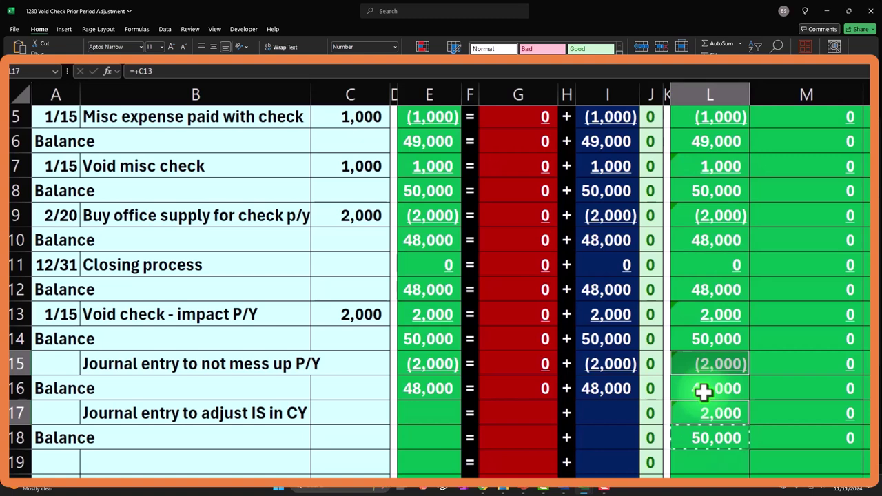
pyautogui.click(705, 363)
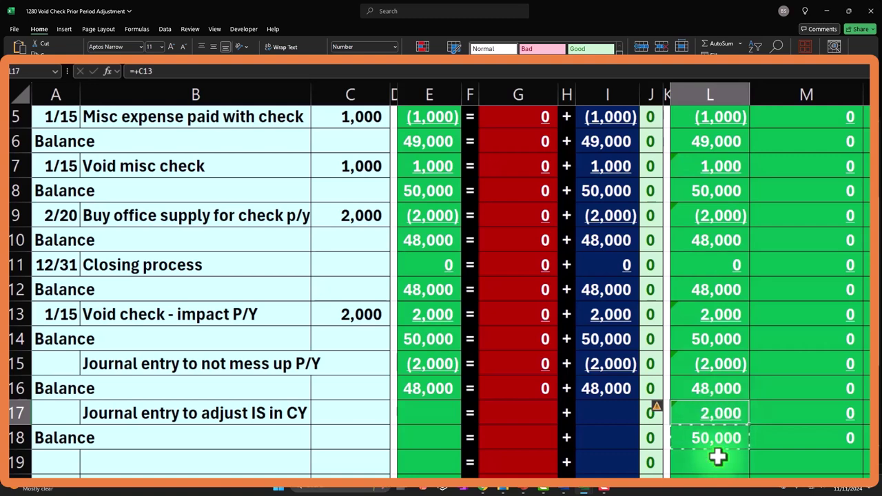
# Fill the Assets, Liabilities and Equity total formulas from E16, G16 and I16 down through row 18.
pyautogui.click(305, 432)
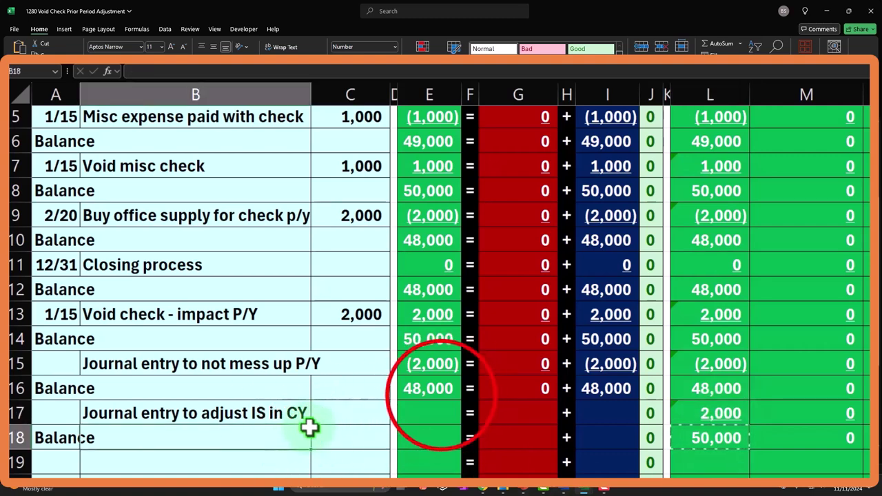
pyautogui.click(441, 395)
pyautogui.moveTo(462, 426); pyautogui.dragTo(462, 445)
pyautogui.click(547, 390)
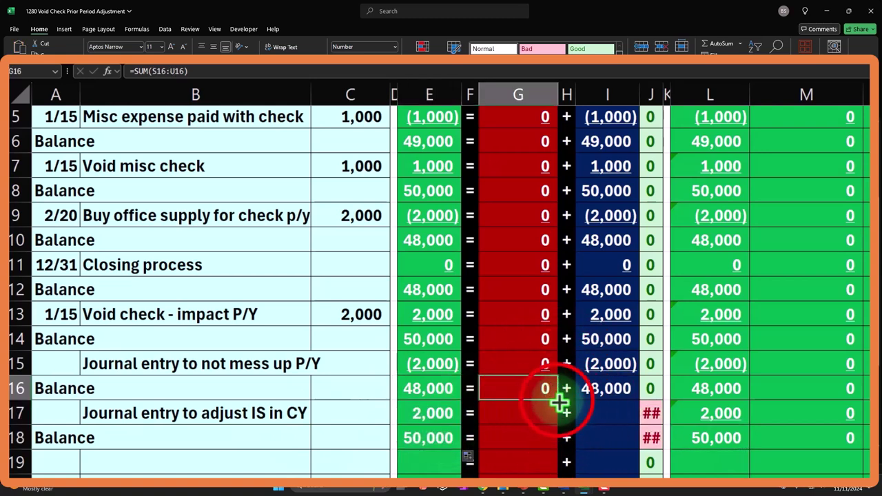
pyautogui.moveTo(559, 408); pyautogui.dragTo(559, 437)
pyautogui.click(611, 388)
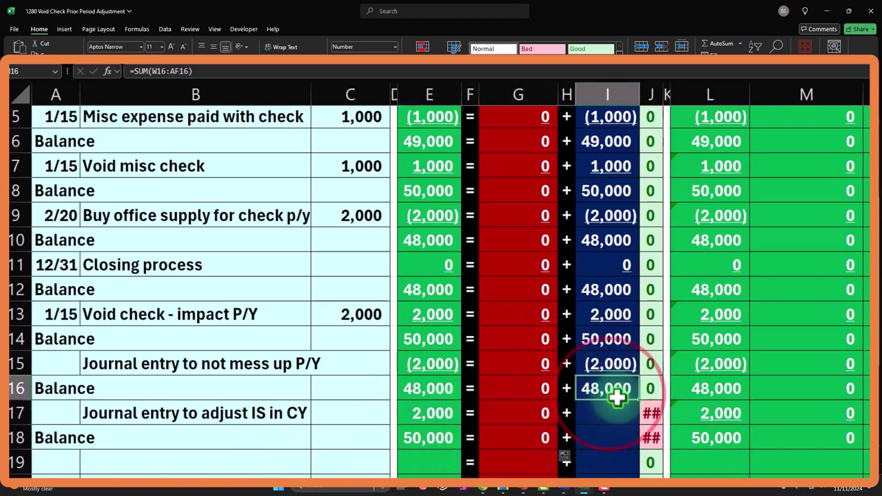
pyautogui.moveTo(637, 439); pyautogui.dragTo(640, 437)
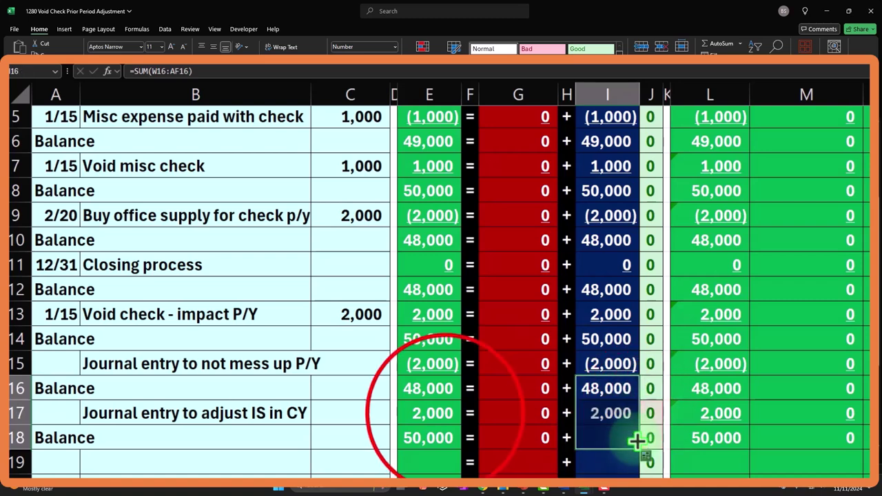
# Underline the Assets, Liabilities and Equity amounts in E17, G17 and I17.
pyautogui.click(444, 414)
pyautogui.keyDown('ctrl'); pyautogui.click(517, 409); pyautogui.keyUp('ctrl')
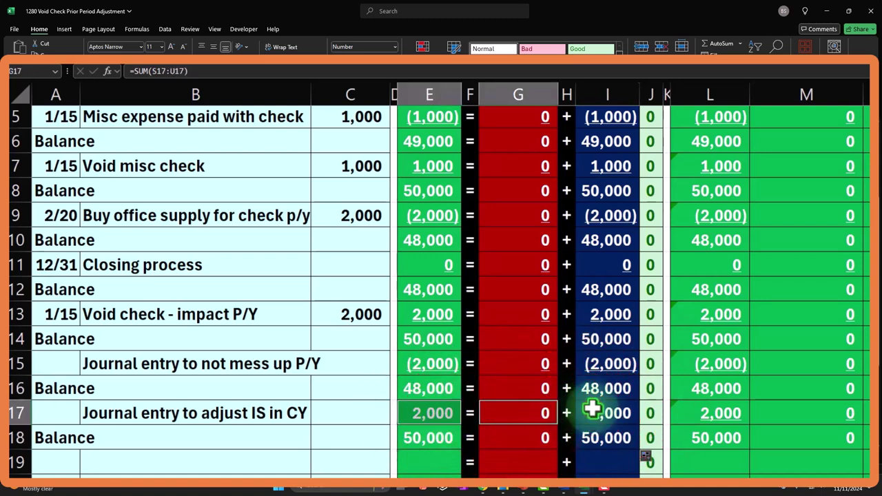
pyautogui.keyDown('ctrl'); pyautogui.click(590, 410); pyautogui.keyUp('ctrl')
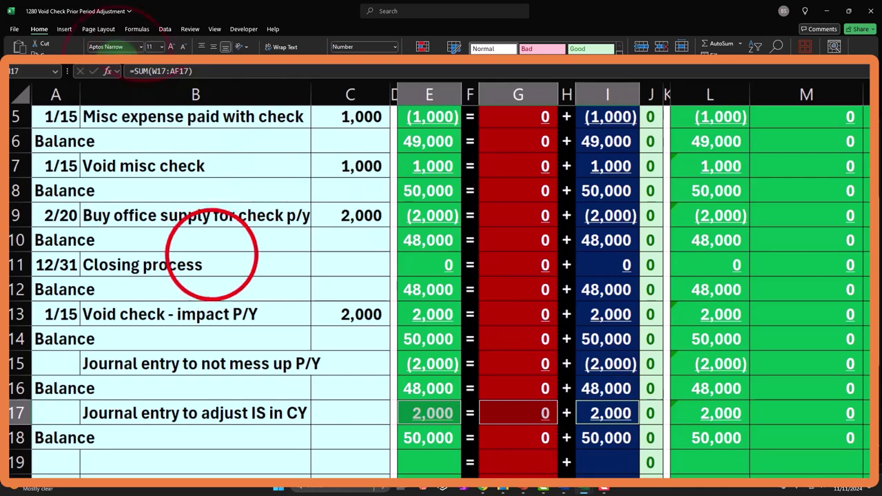
pyautogui.click(226, 264)
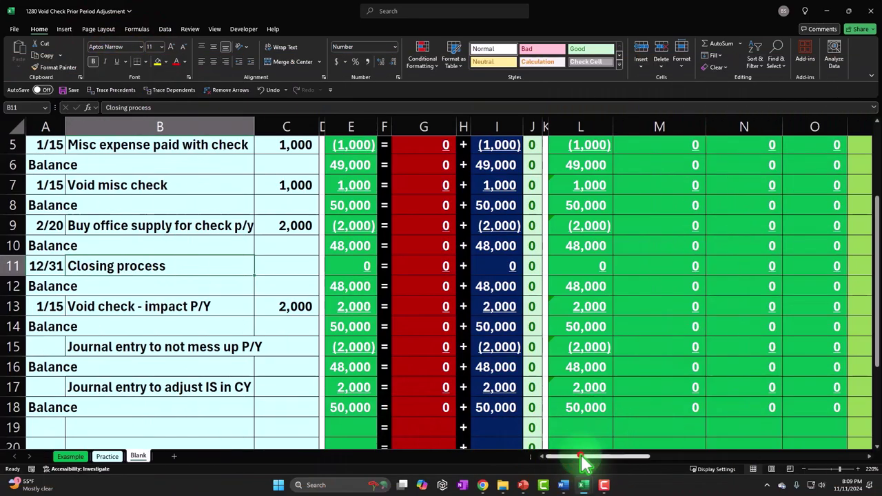
# Check the combined Owner Equity and income statement balance across X18:AD18.
pyautogui.moveTo(582, 461); pyautogui.dragTo(721, 460)
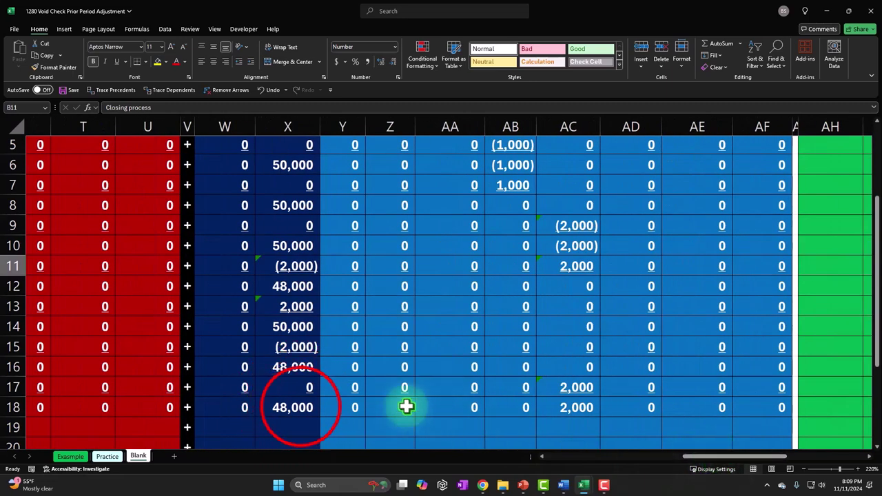
pyautogui.moveTo(299, 407); pyautogui.dragTo(614, 413)
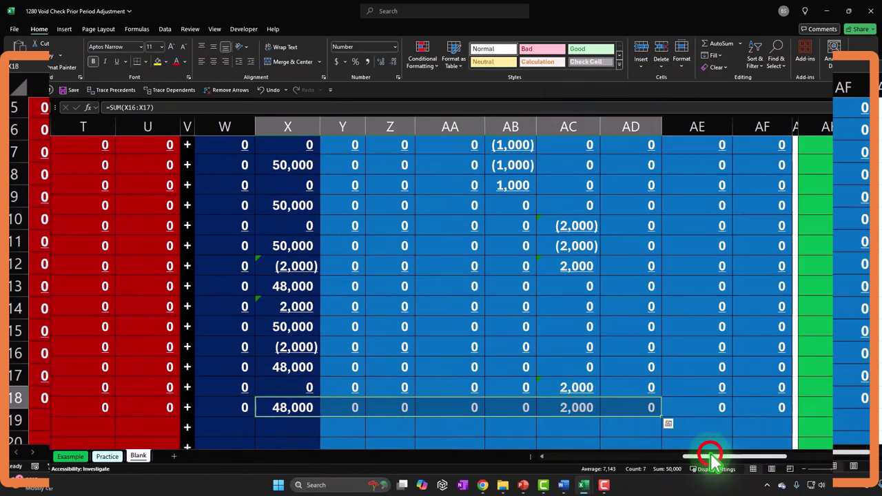
pyautogui.moveTo(789, 458); pyautogui.dragTo(579, 457)
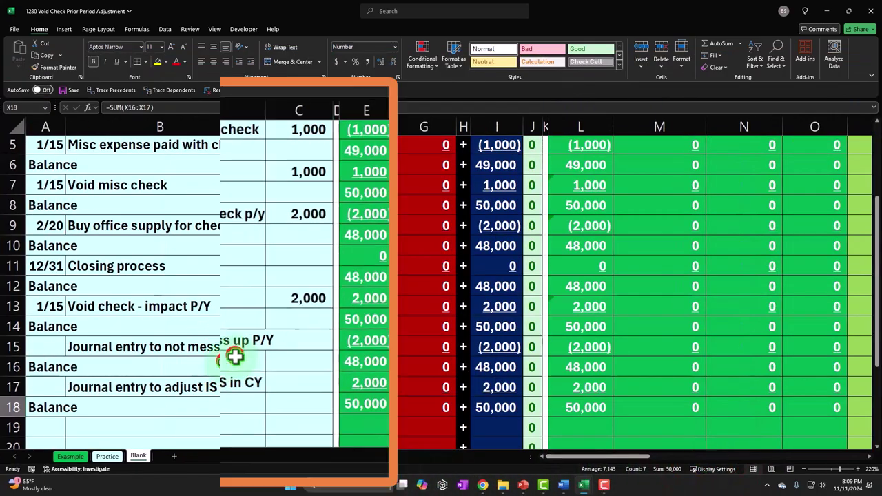
# Spell check the worksheet, ignoring all "Depre" and changing "Misc" to "Misc." in B5 and "misc" to "misc." in B7.
pyautogui.click(189, 29)
pyautogui.click(19, 51)
pyautogui.click(403, 279)
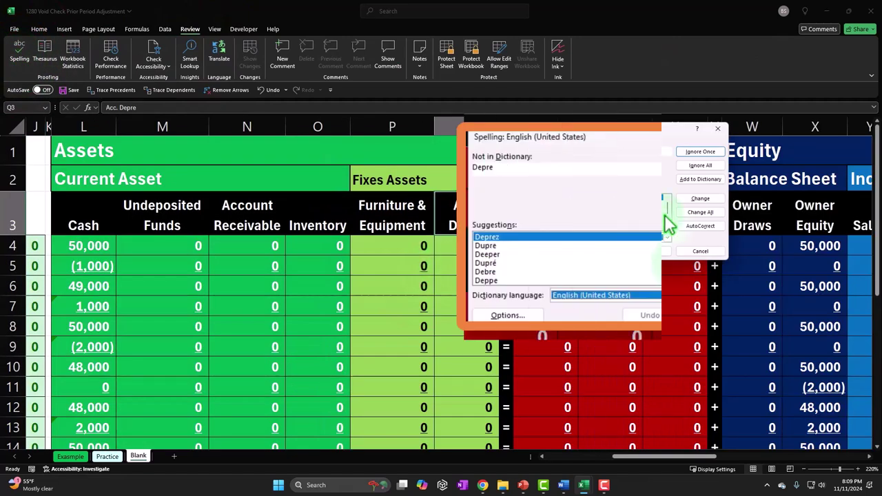
pyautogui.click(736, 192)
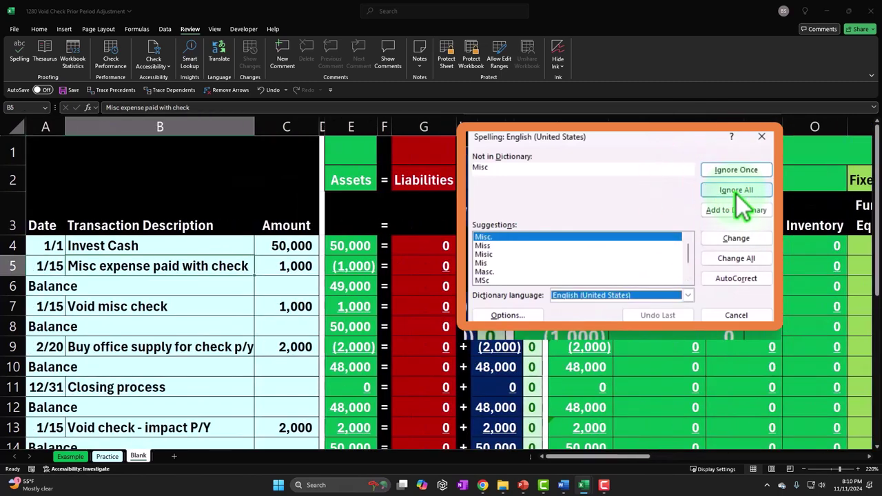
pyautogui.click(745, 238)
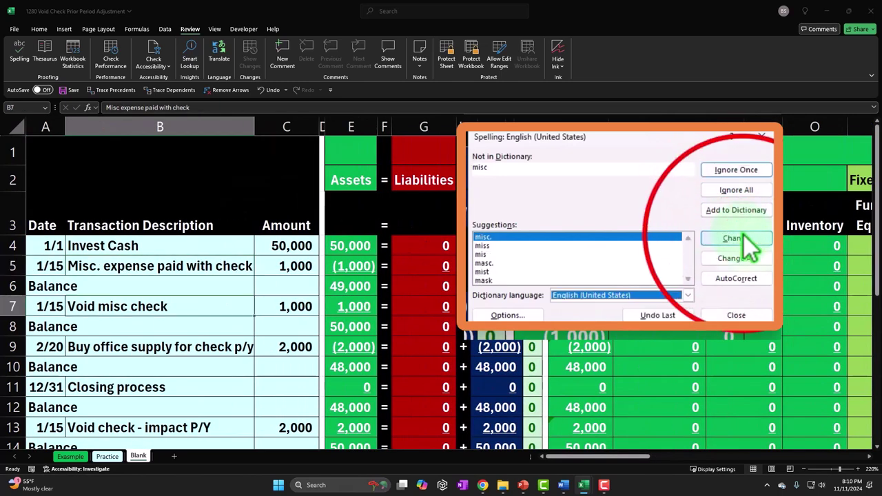
pyautogui.click(744, 237)
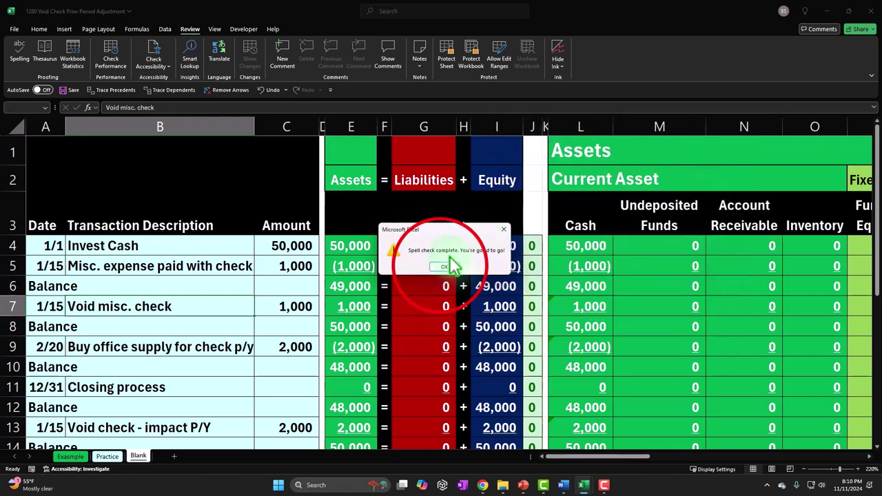
pyautogui.click(439, 265)
pyautogui.click(219, 358)
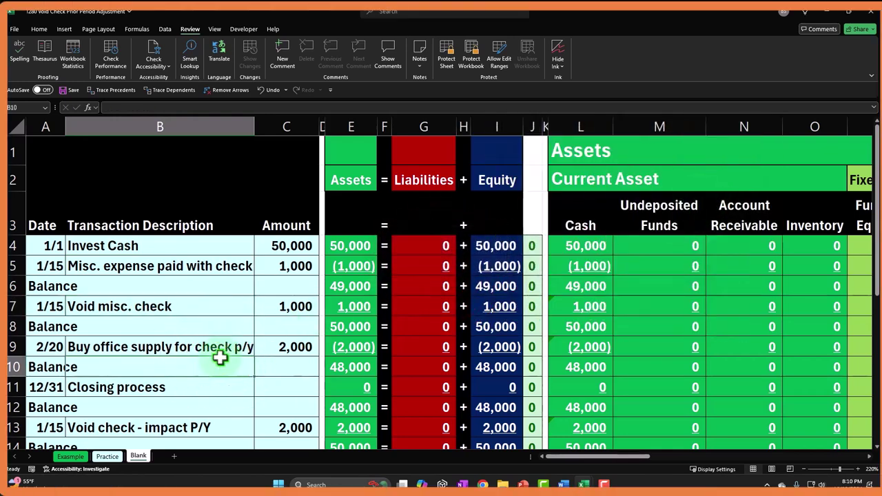